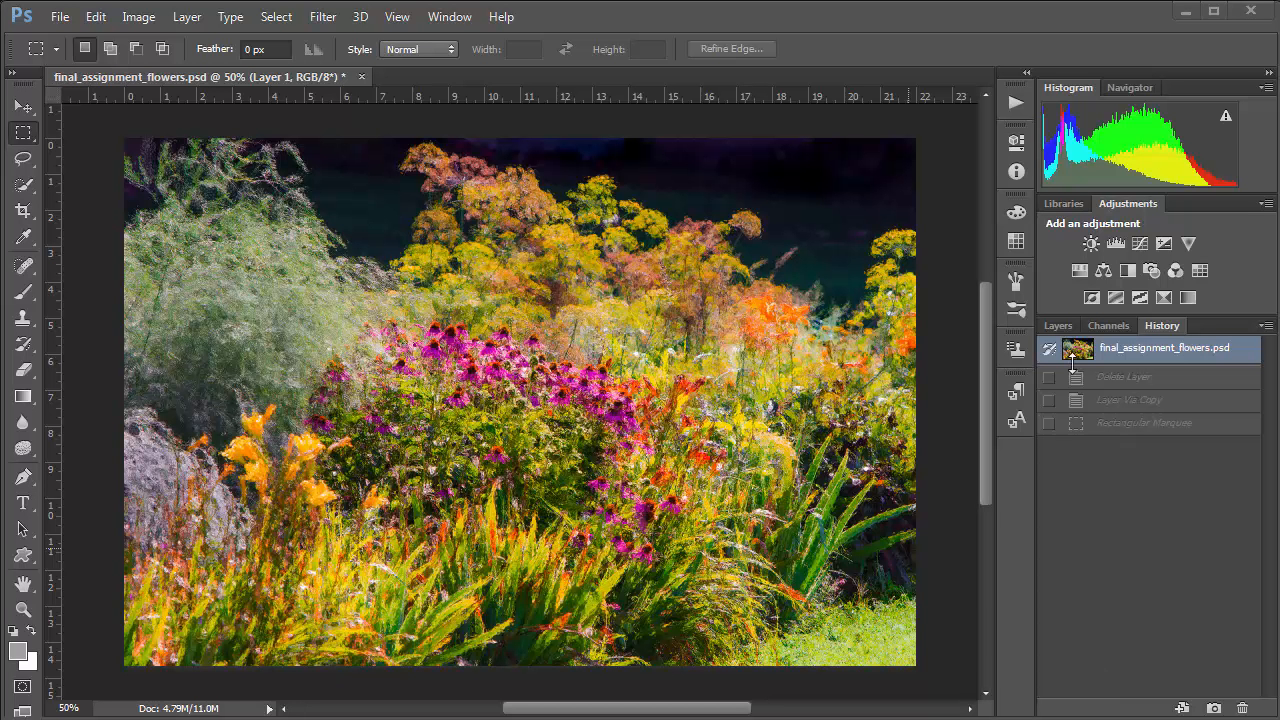
# - Delete Layer 1 so that the document contains only the Background layer
pyautogui.click(1062, 330)
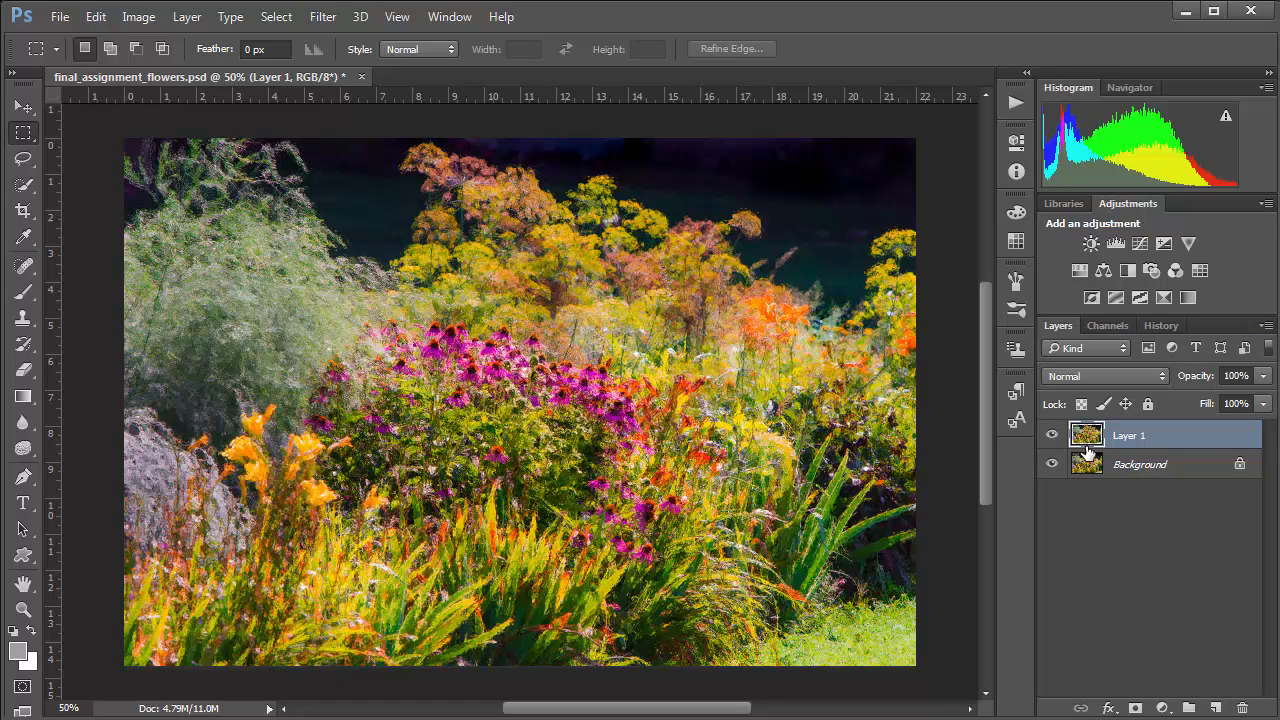
pyautogui.moveTo(1086, 440); pyautogui.dragTo(1242, 707)
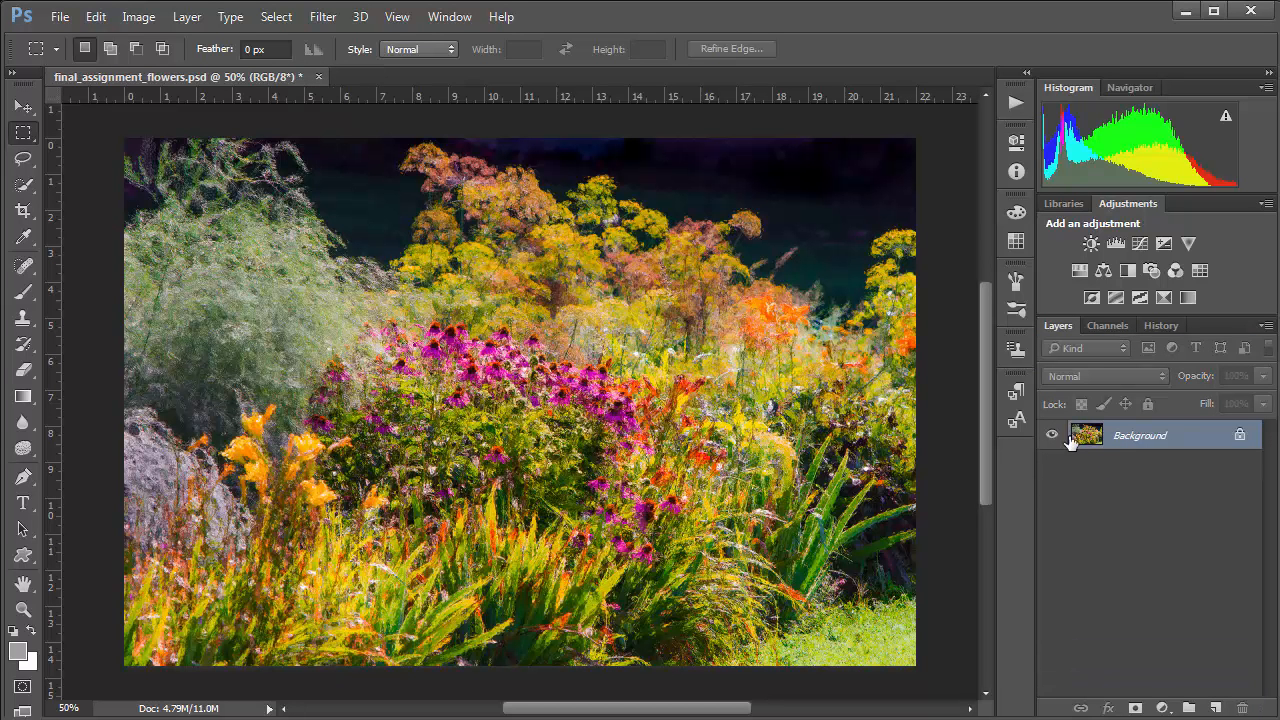
pyautogui.click(1162, 325)
pyautogui.click(1066, 331)
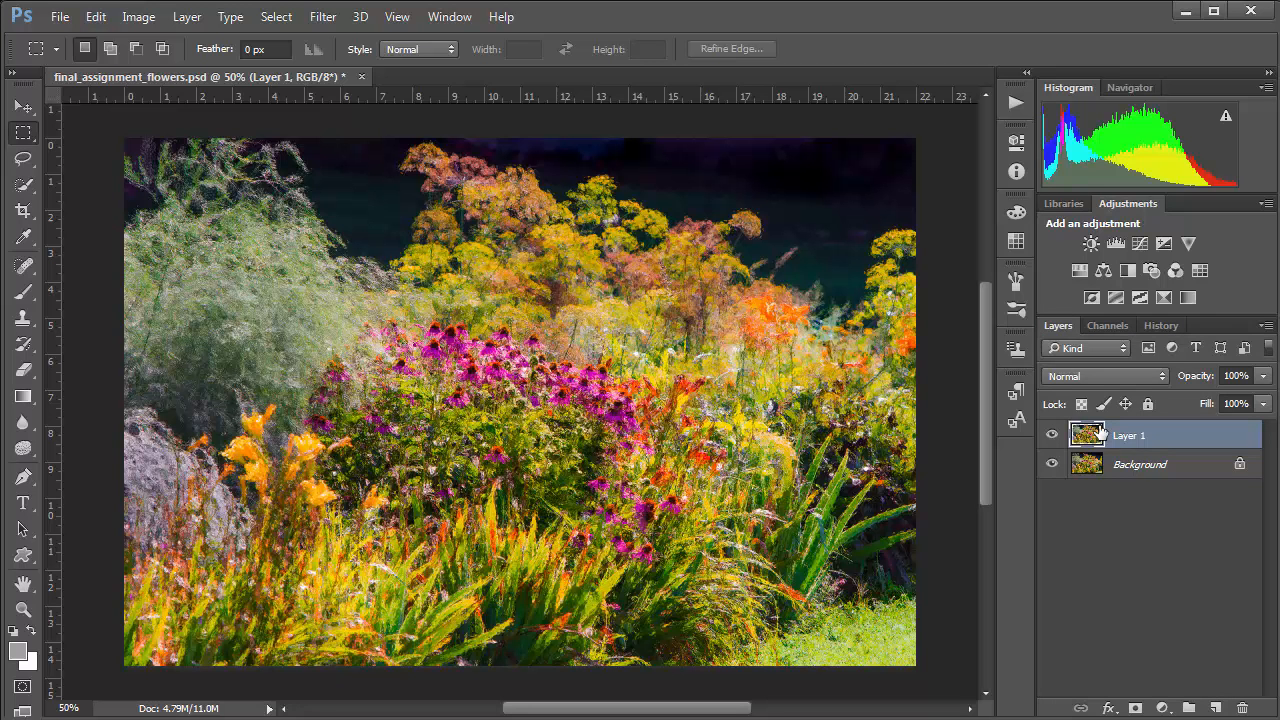
pyautogui.hotkey('ctrl', 'e')
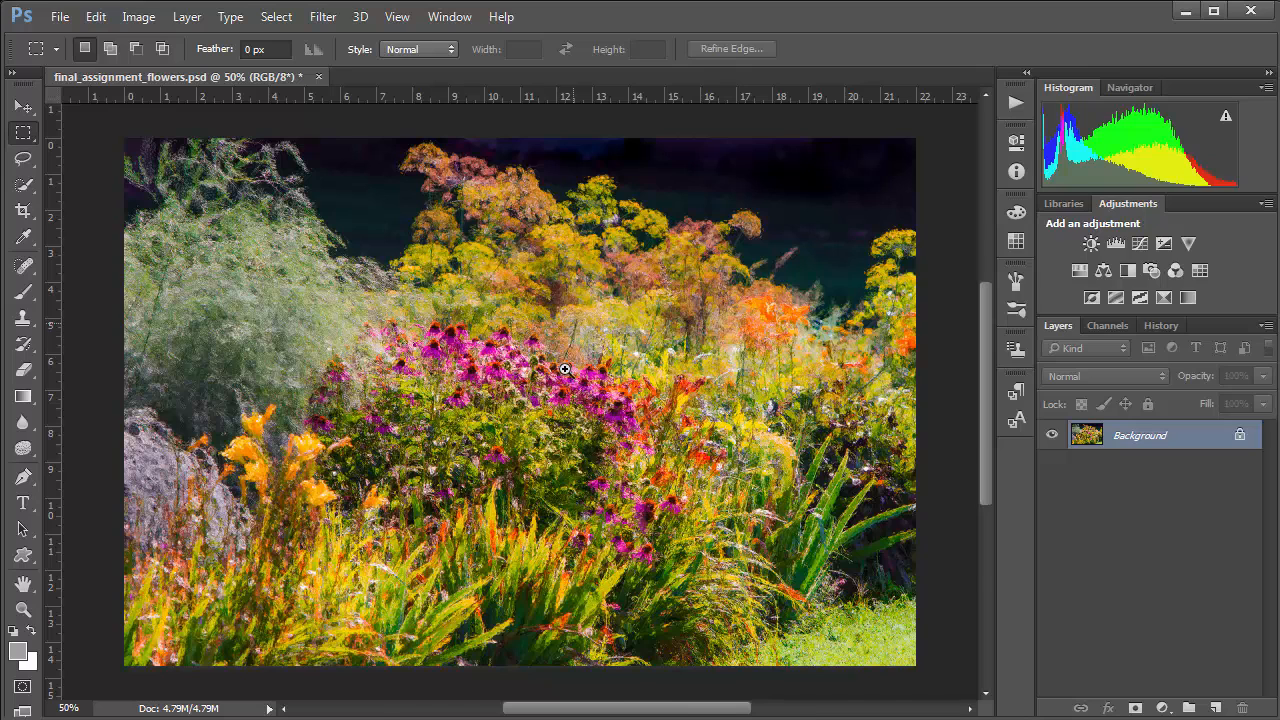
# - Inspect the painterly detail of the purple flowers at 200% magnification and return to the full image
pyautogui.keyDown('ctrl'); pyautogui.click(565, 370); pyautogui.keyUp('ctrl')
pyautogui.moveTo(565, 370); pyautogui.dragTo(722, 356)
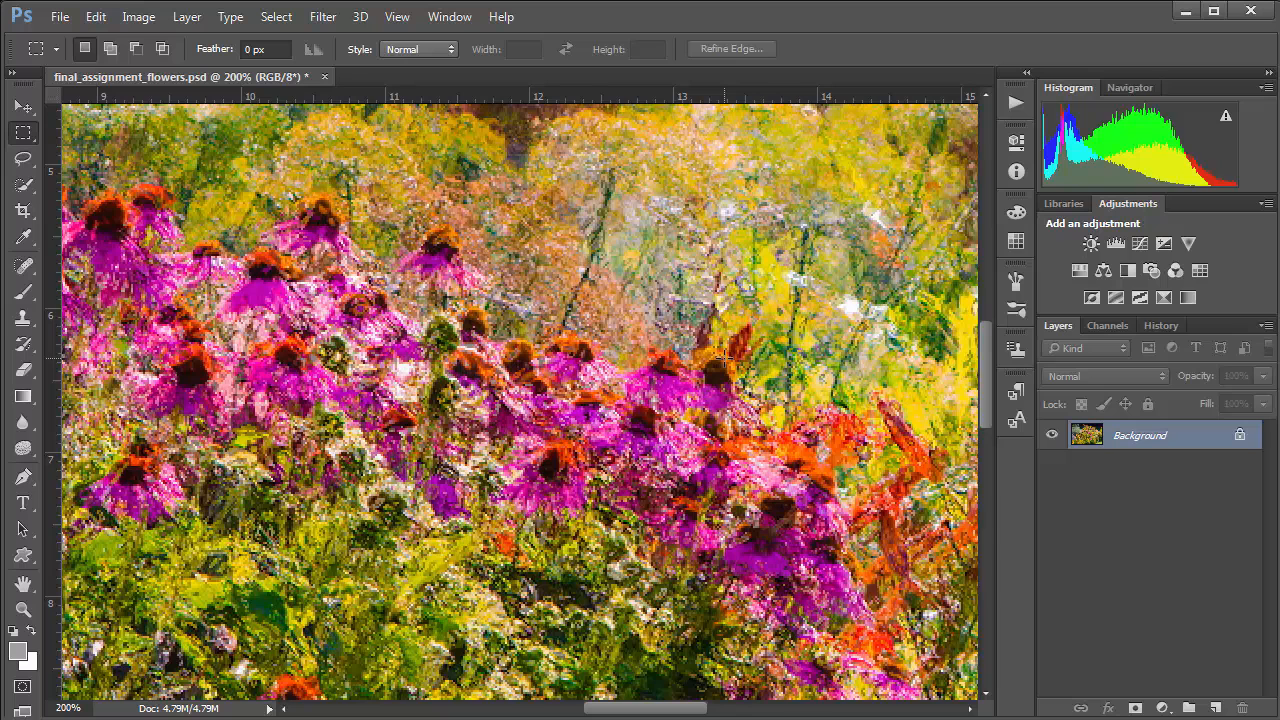
pyautogui.hotkey('ctrl', '0')
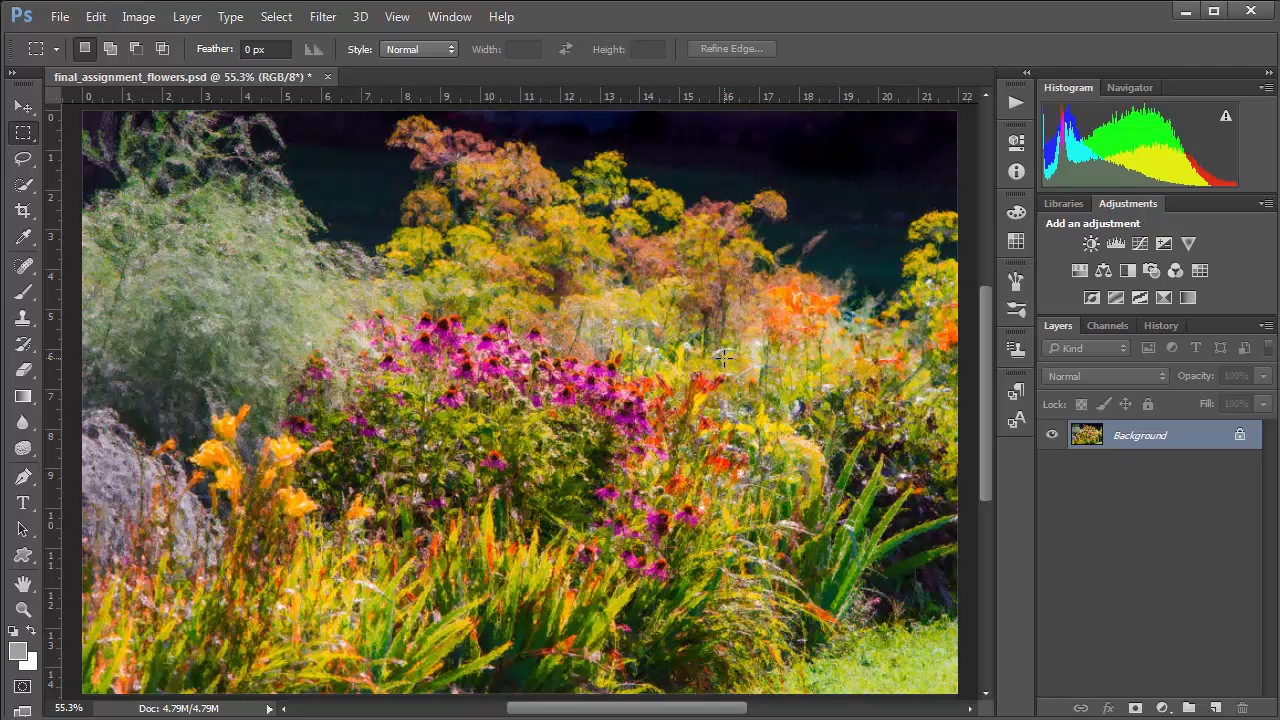
# - Review the Save As options and available file formats for the flower image without saving it
pyautogui.click(61, 17)
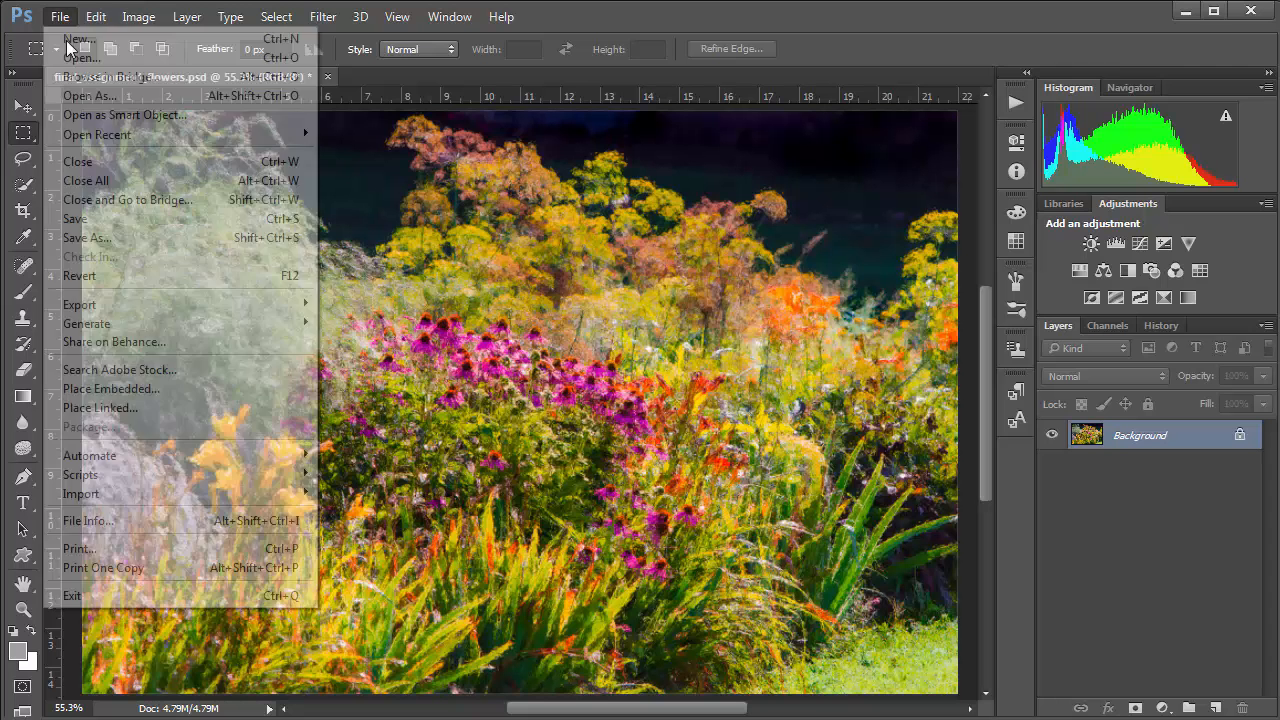
pyautogui.click(108, 240)
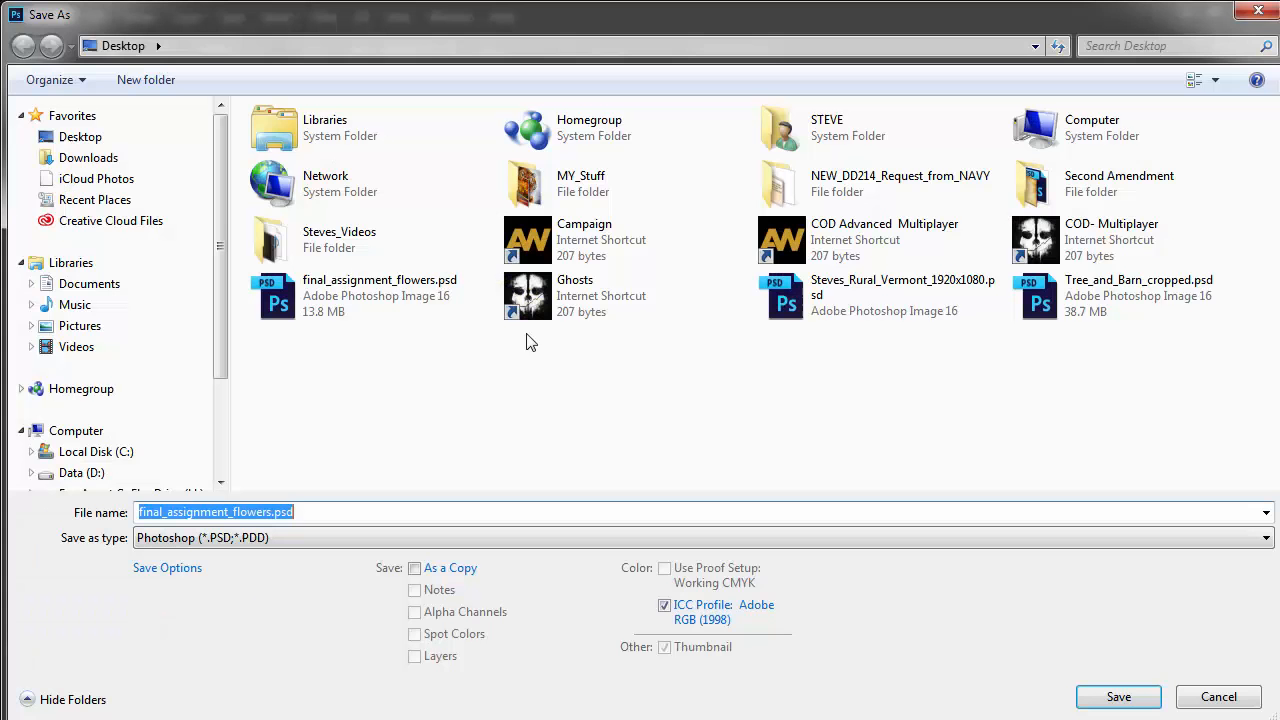
pyautogui.click(252, 540)
pyautogui.click(200, 560)
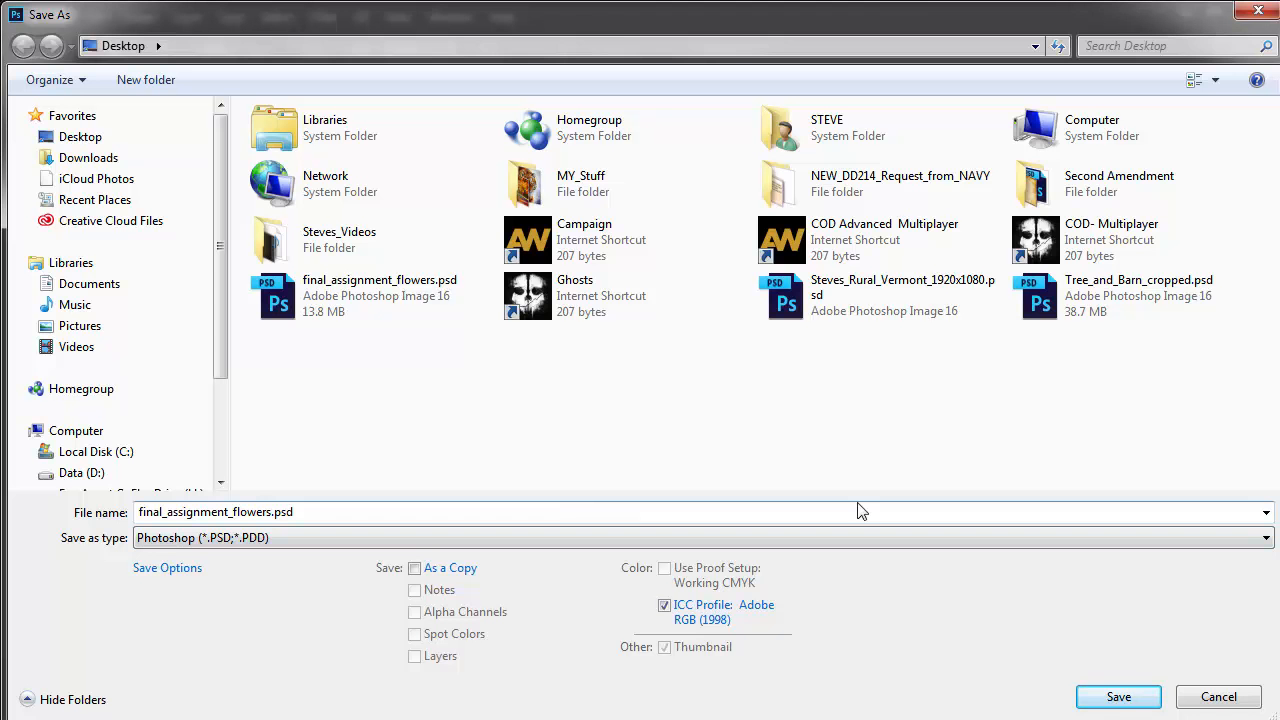
pyautogui.click(1207, 697)
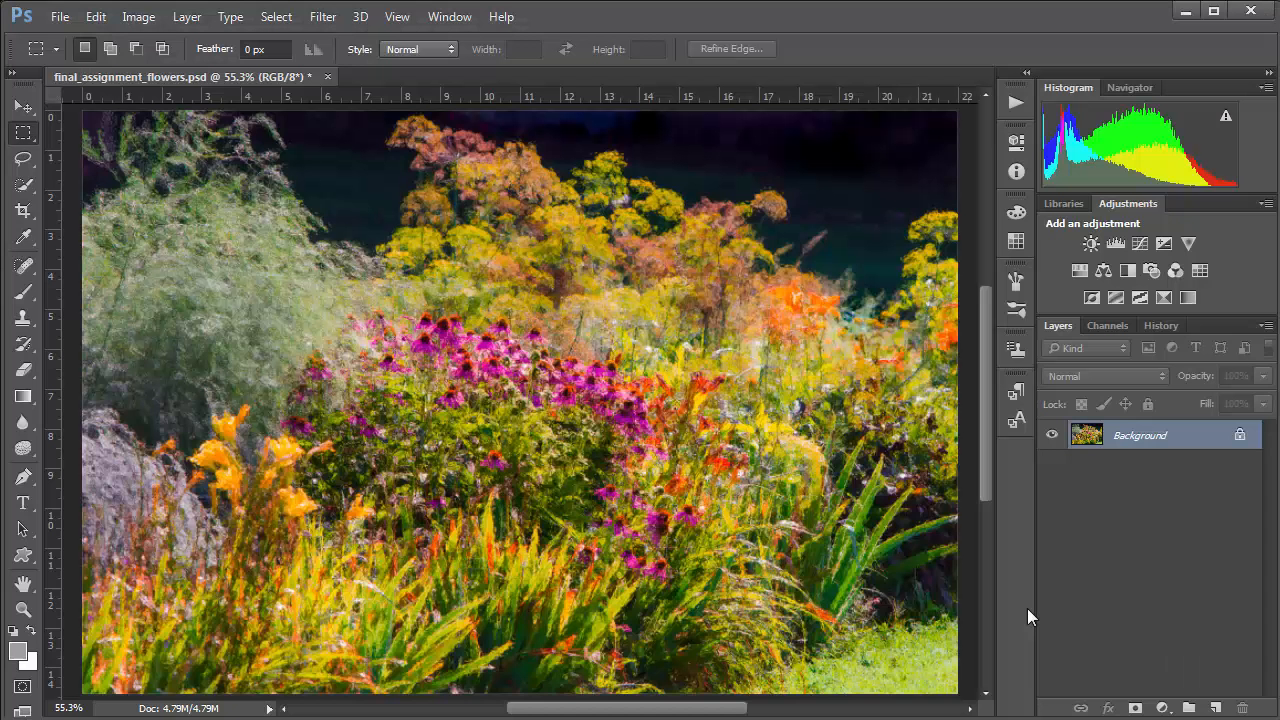
# - In the File Handling preferences, set recovery information to be saved automatically every 5 minutes
pyautogui.click(96, 17)
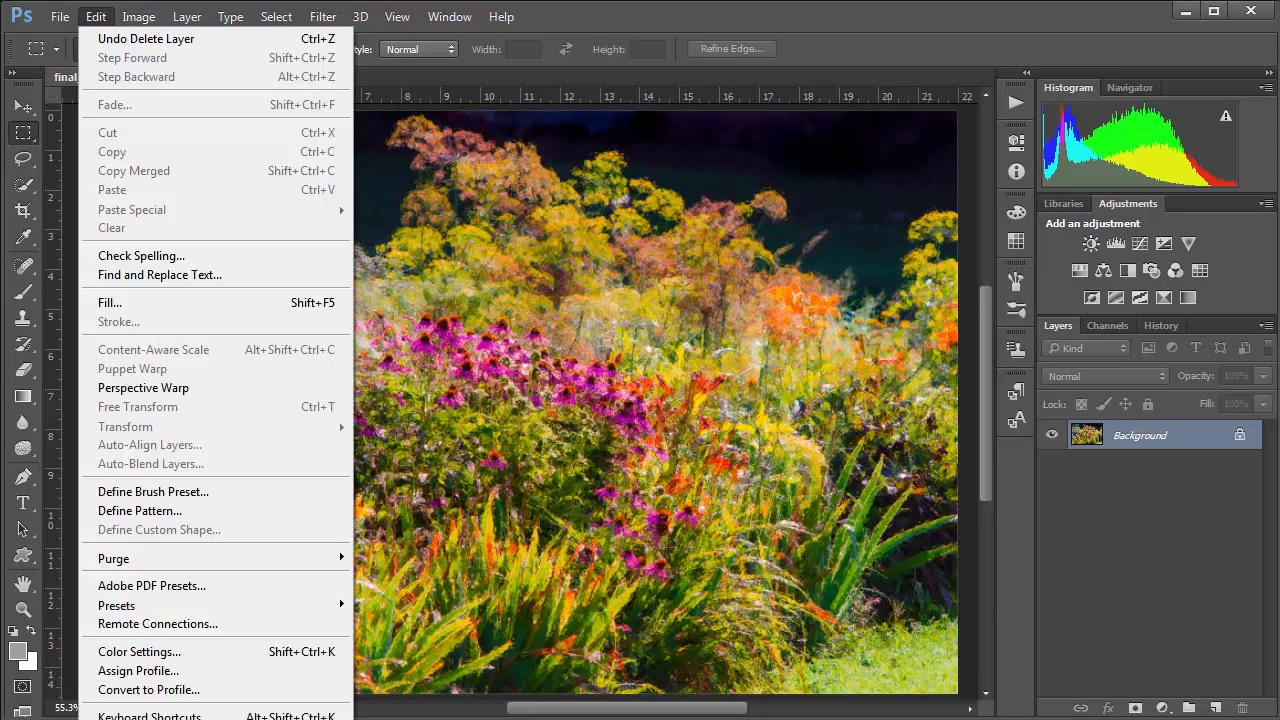
pyautogui.moveTo(132, 719)
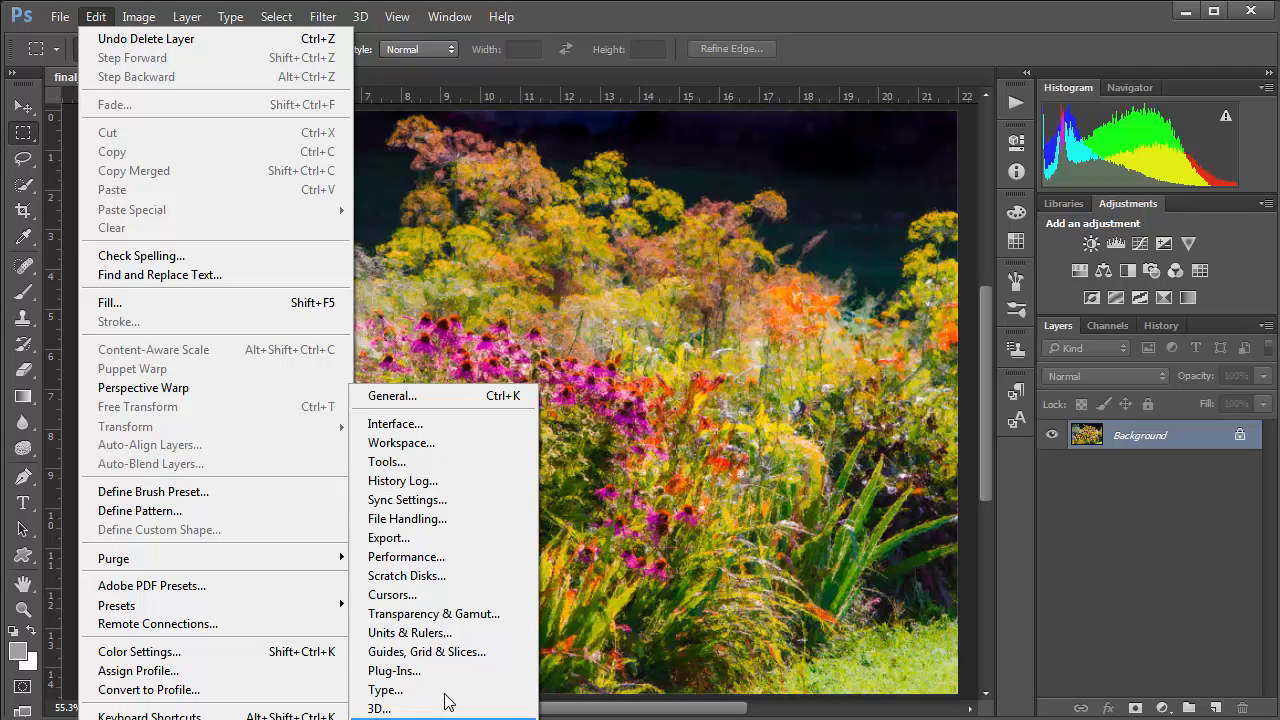
pyautogui.click(447, 515)
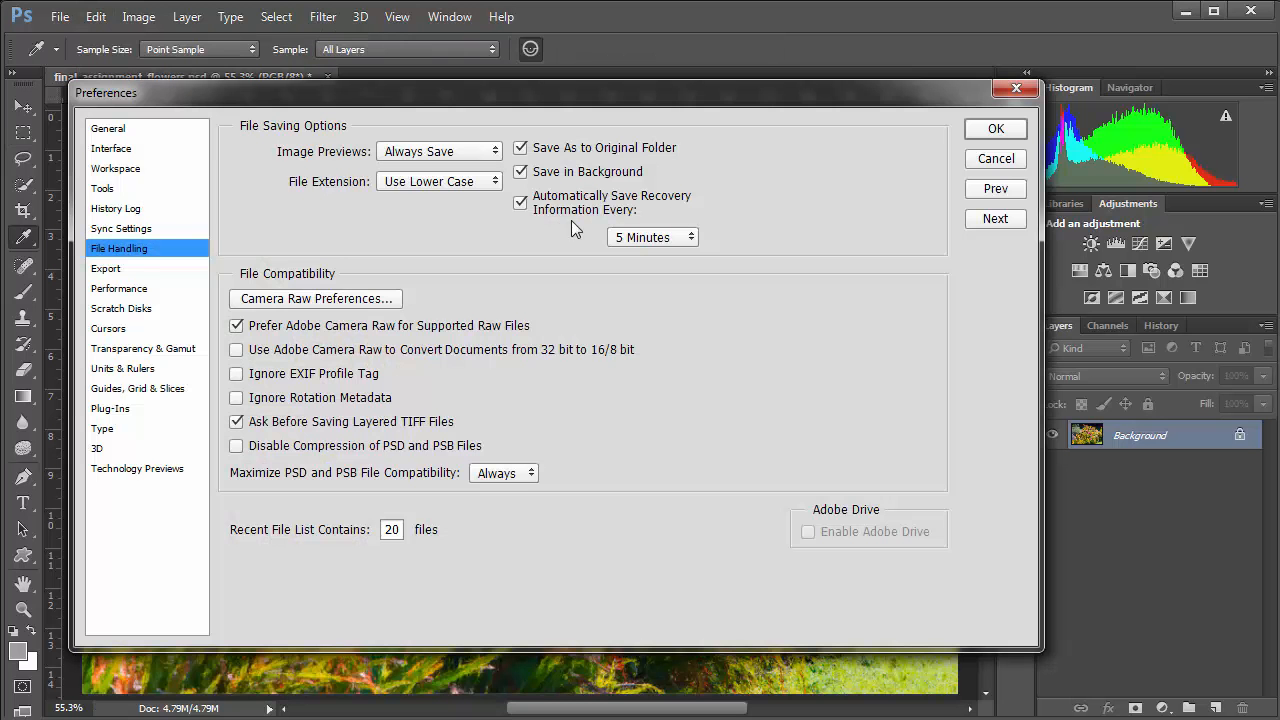
pyautogui.click(678, 243)
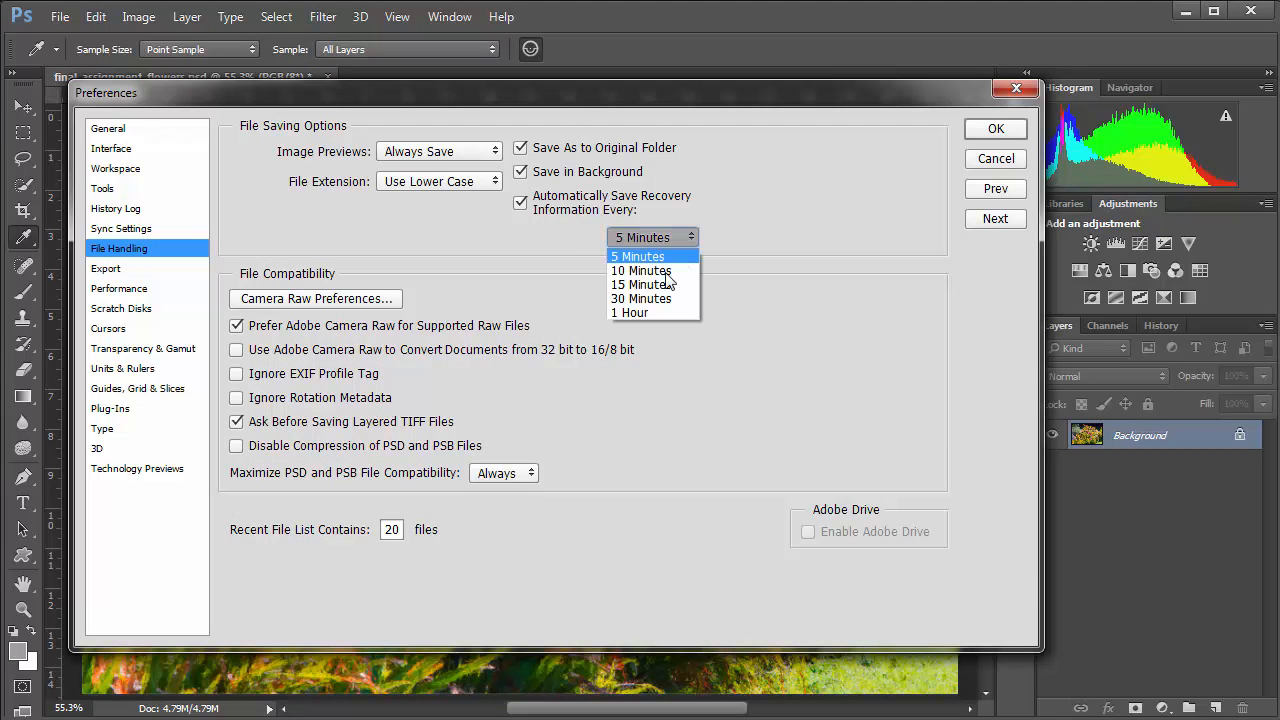
pyautogui.click(696, 258)
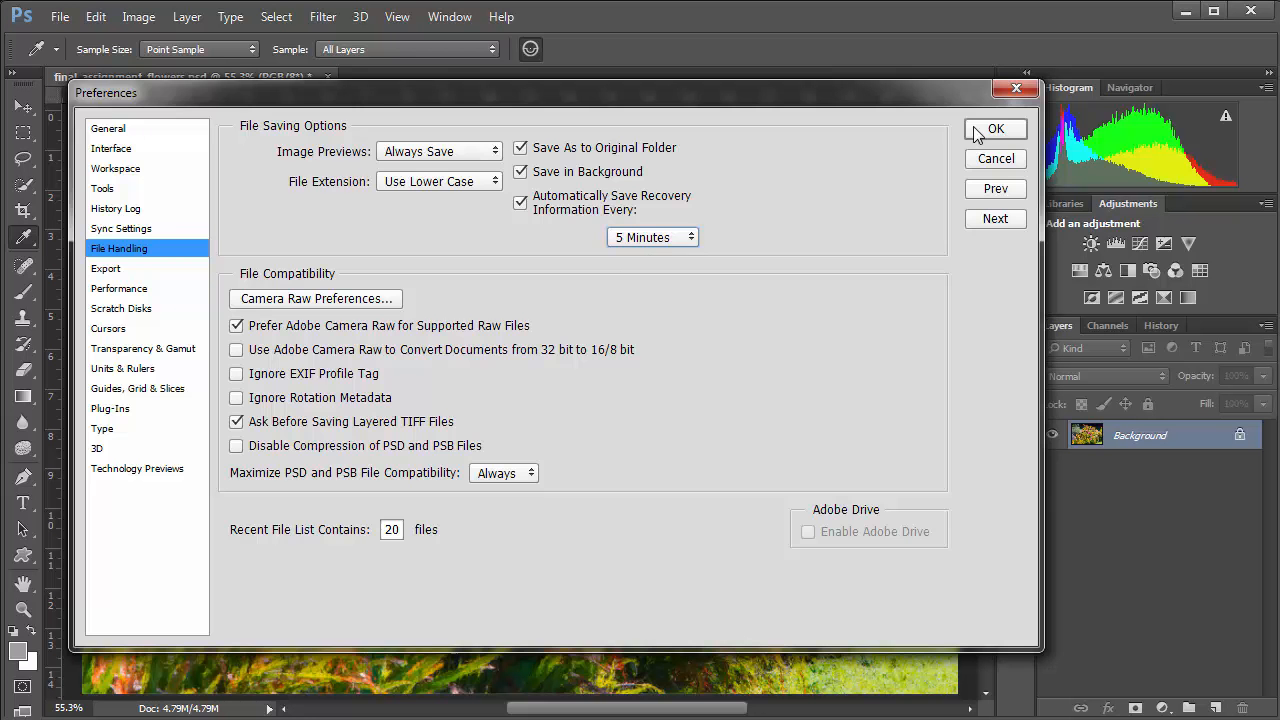
pyautogui.click(985, 131)
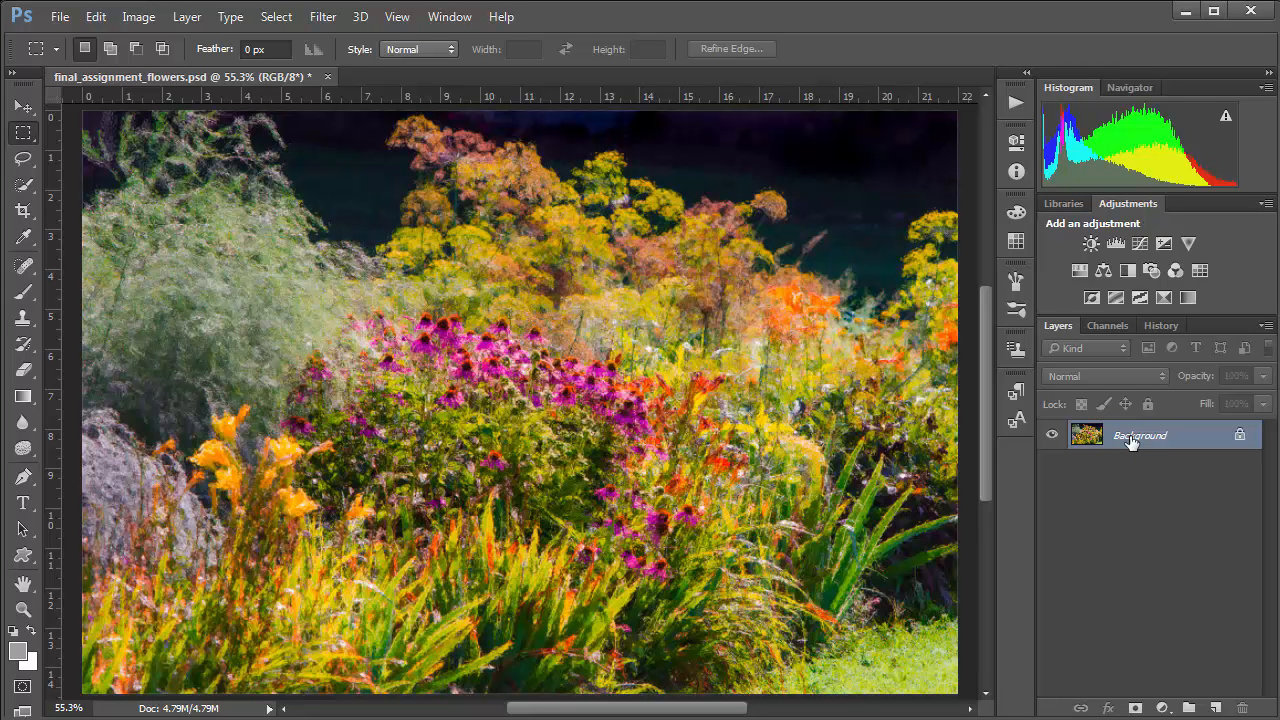
# - Duplicate the Background layer onto a new layer and switch the copy's visibility off and on again
pyautogui.hotkey('ctrl', 'j')
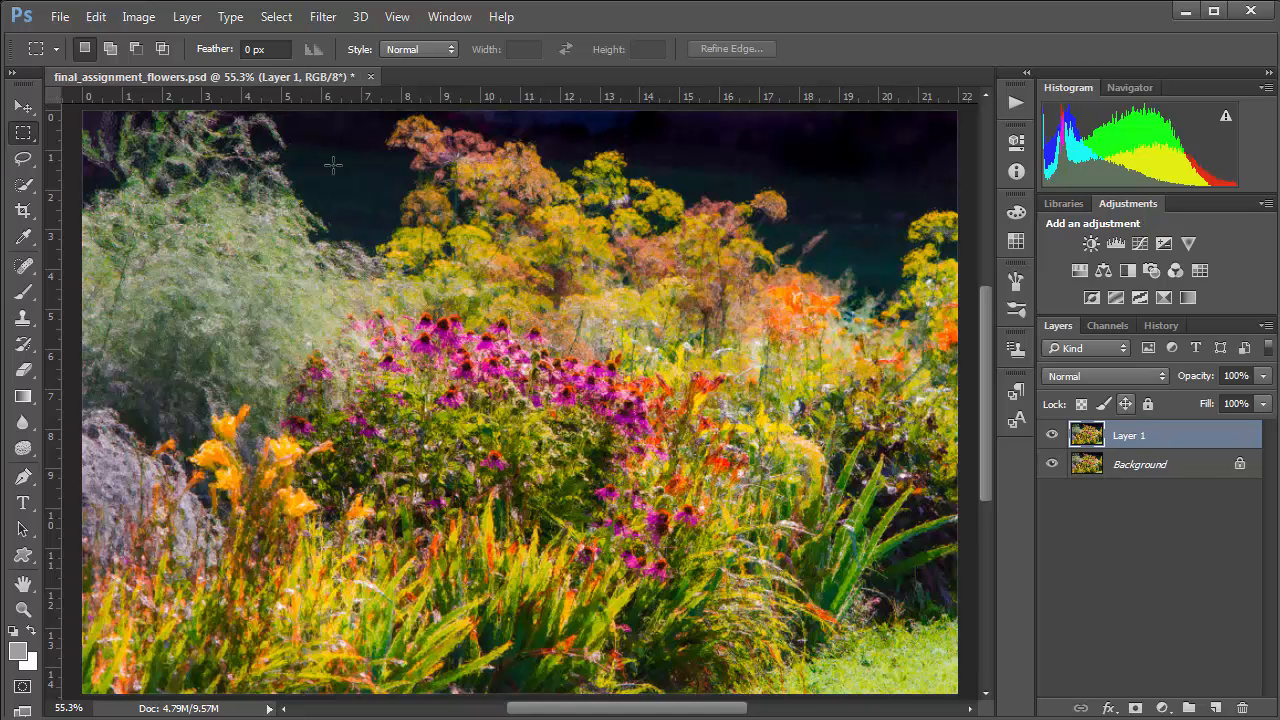
pyautogui.click(1052, 436)
pyautogui.click(1052, 436)
# - Draw a rectangular marquee slightly inside the edges of the whole image and deselect it
pyautogui.moveTo(106, 130); pyautogui.dragTo(934, 672)
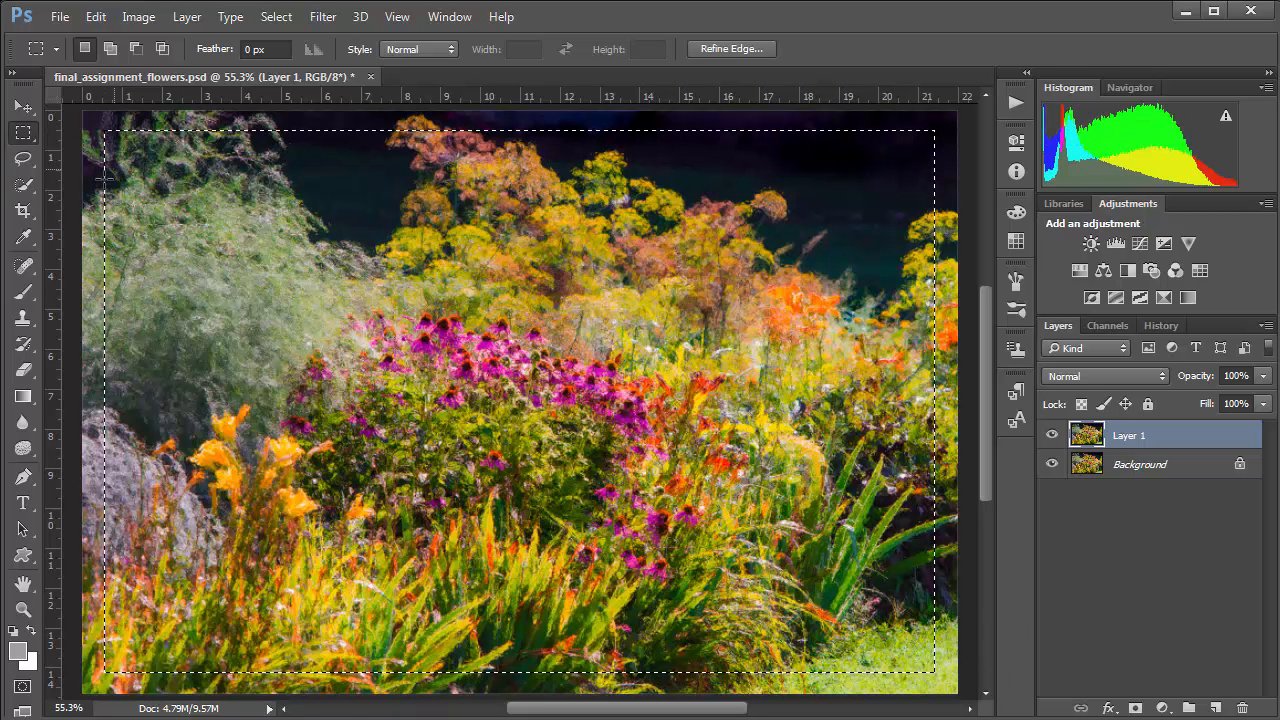
pyautogui.click(348, 276)
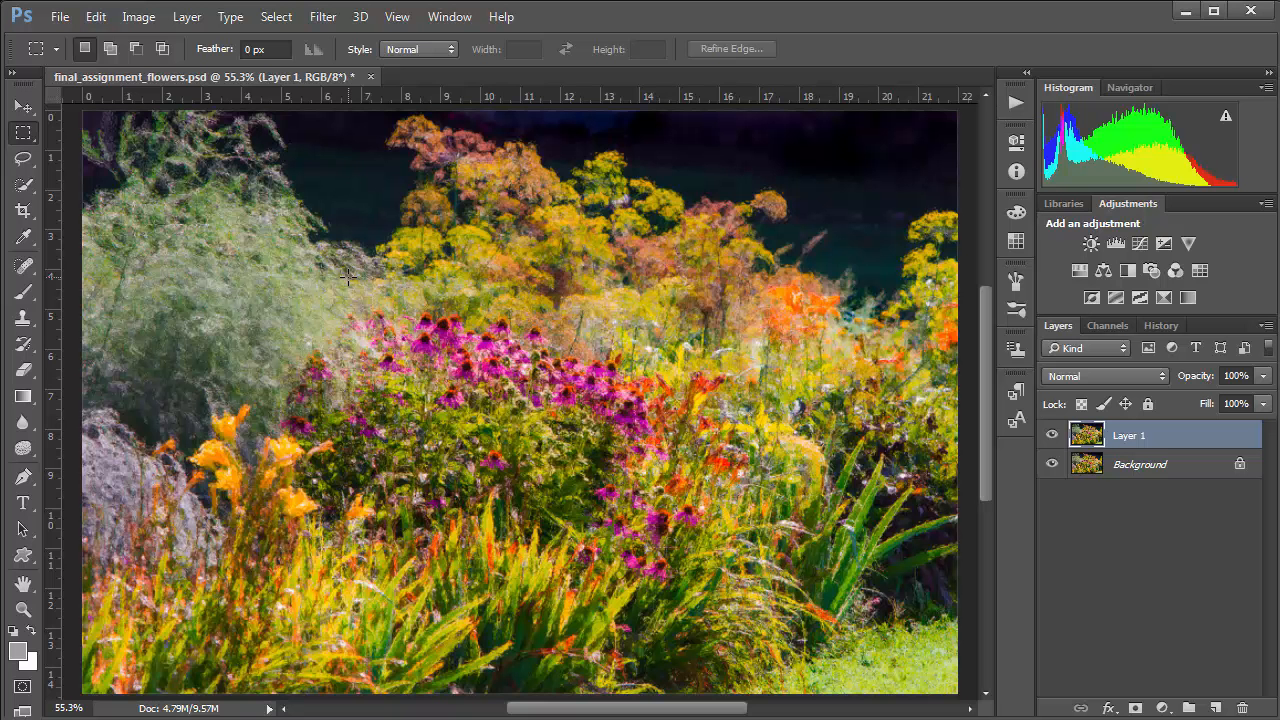
# - Toggle the rulers off and on, place a vertical guide about 3.8 in from the image's left edge, and remove the guide
pyautogui.hotkey('ctrl', 'r')
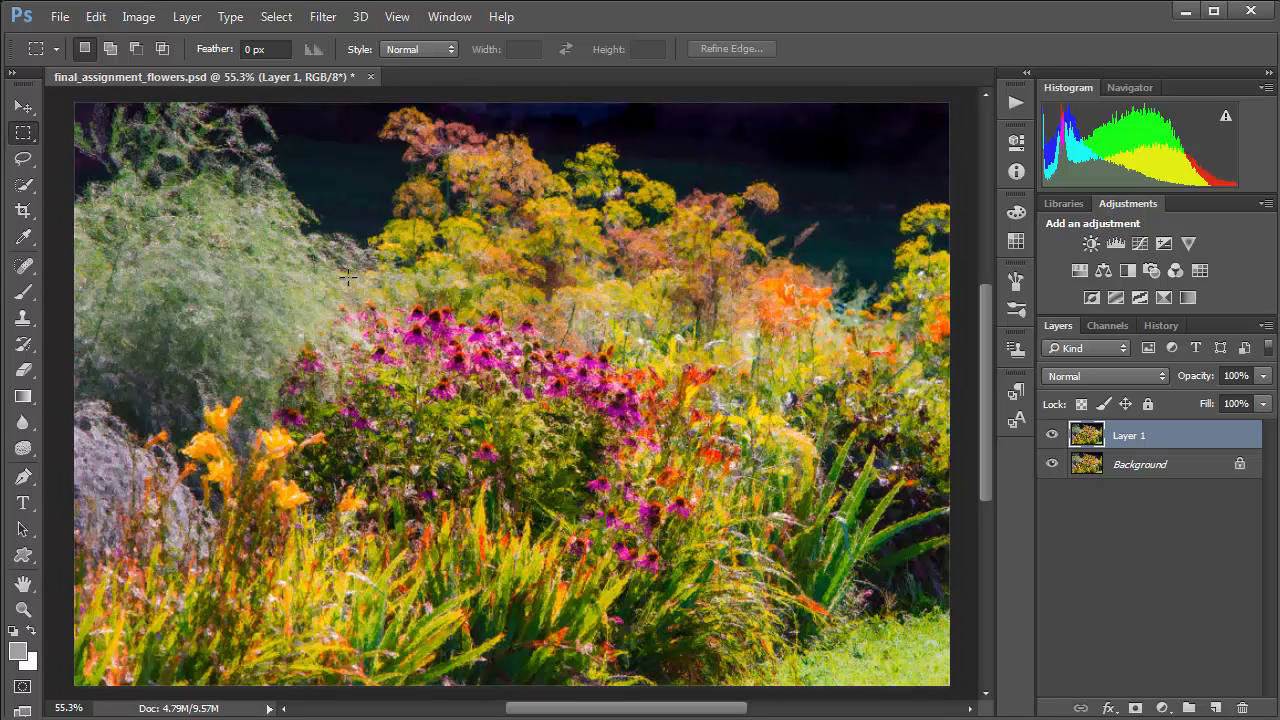
pyautogui.hotkey('ctrl', 'r')
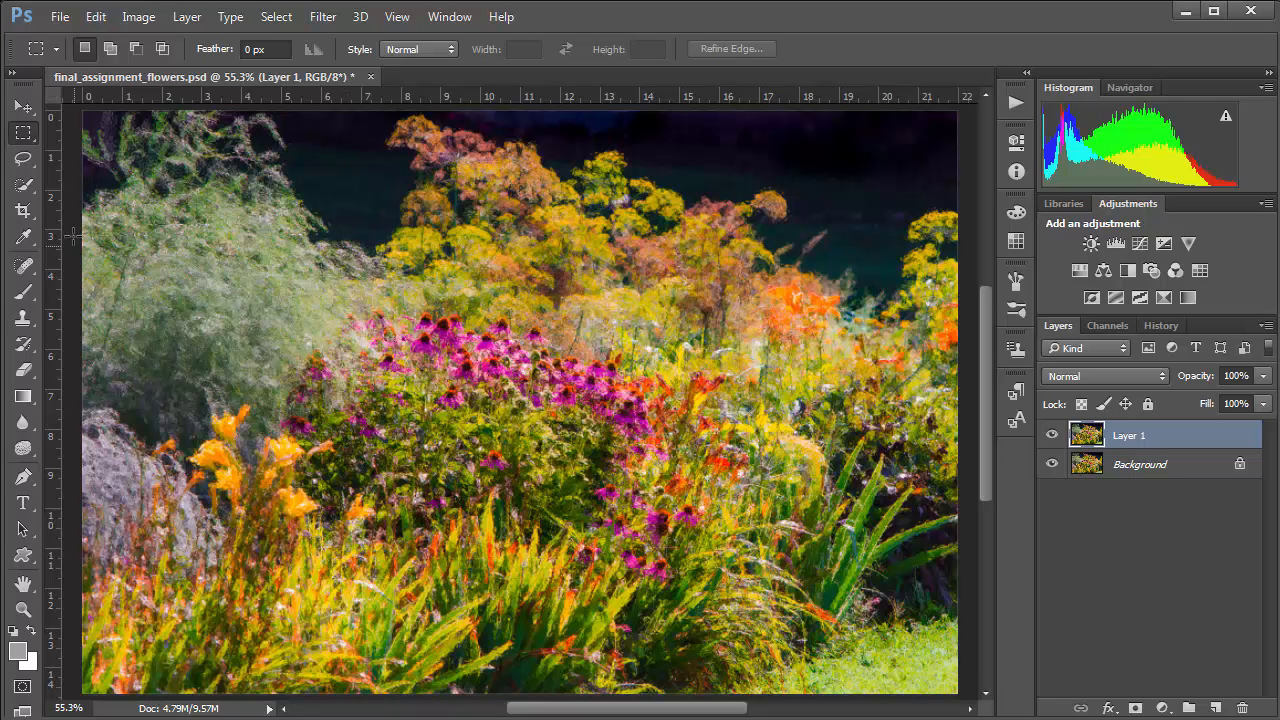
pyautogui.moveTo(52, 253); pyautogui.dragTo(253, 270)
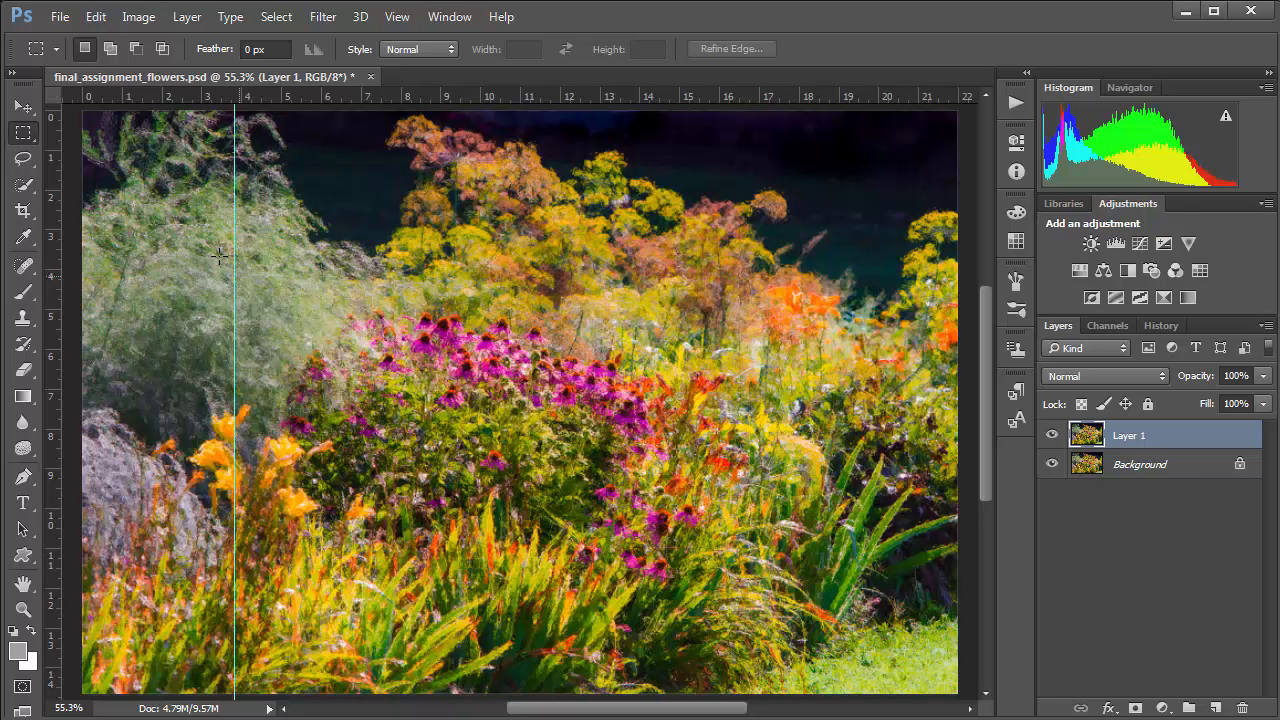
pyautogui.click(22, 106)
pyautogui.press('v')
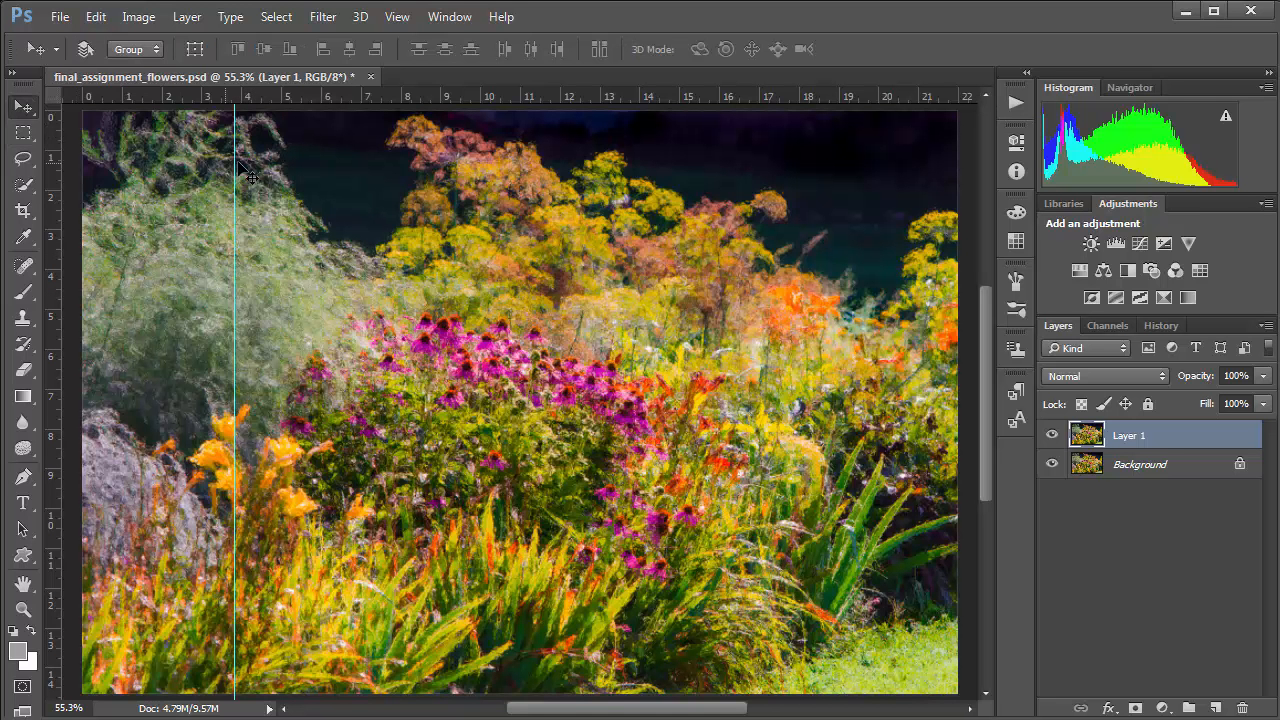
pyautogui.moveTo(69, 184); pyautogui.dragTo(57, 187)
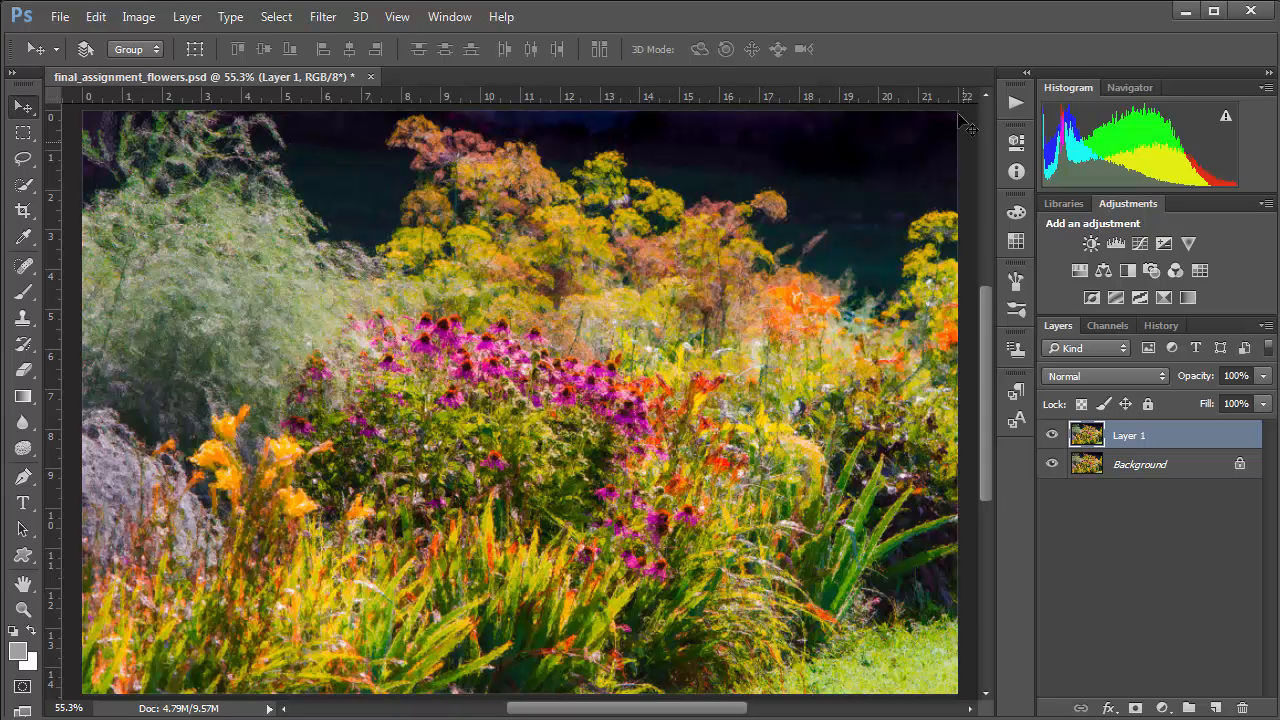
# - Crop the image to 20 in by 16 in at 300 px/in, shifting the frame to keep the scene's right side
pyautogui.moveTo(990, 318); pyautogui.dragTo(988, 340)
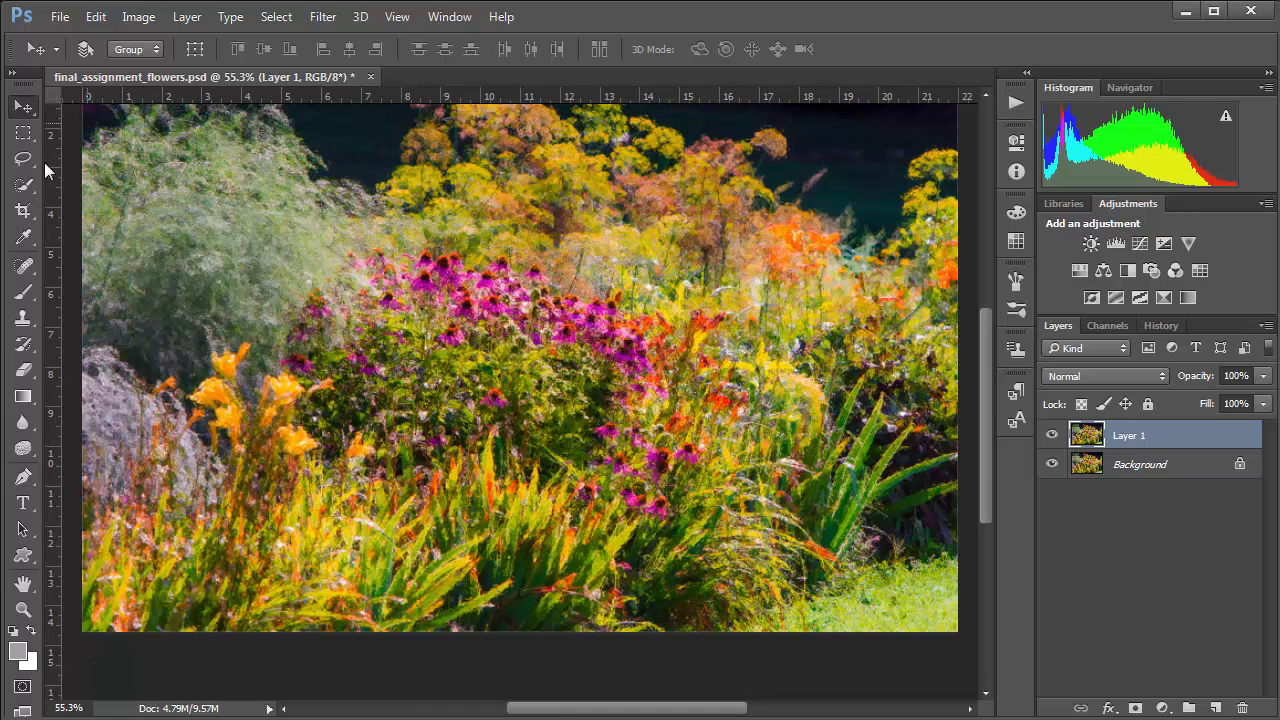
pyautogui.click(24, 212)
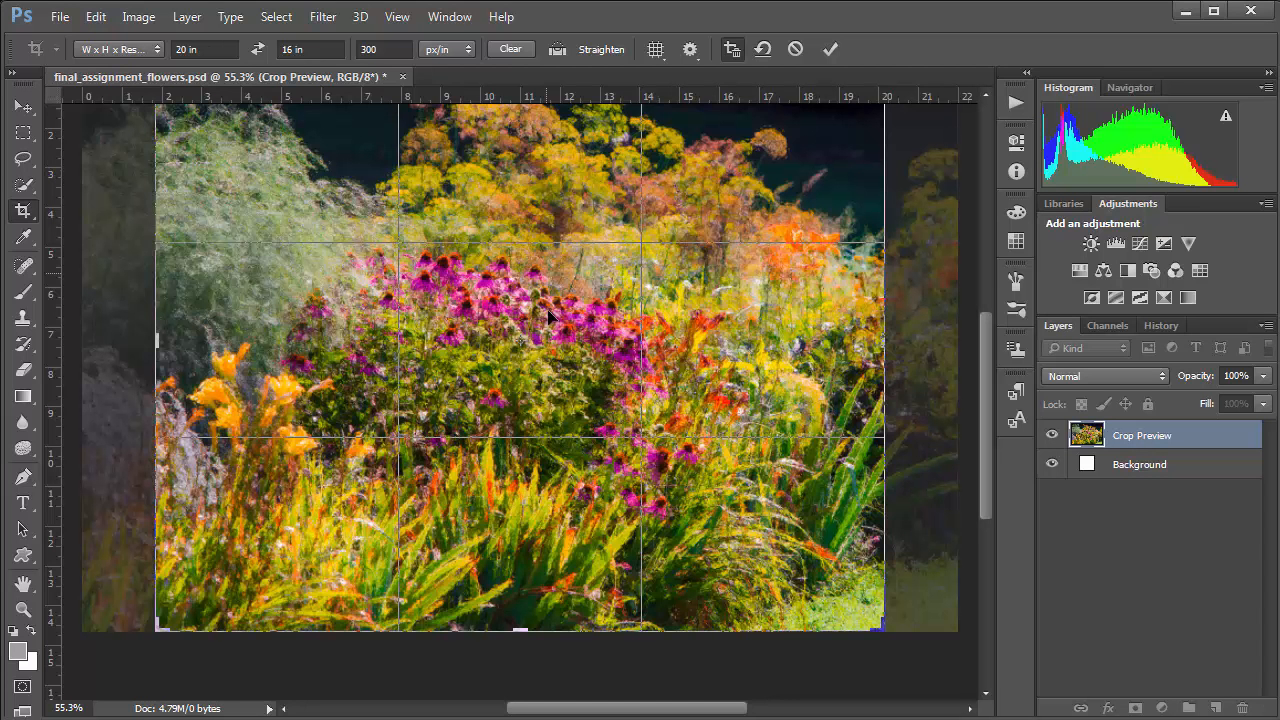
pyautogui.moveTo(547, 313); pyautogui.dragTo(483, 315)
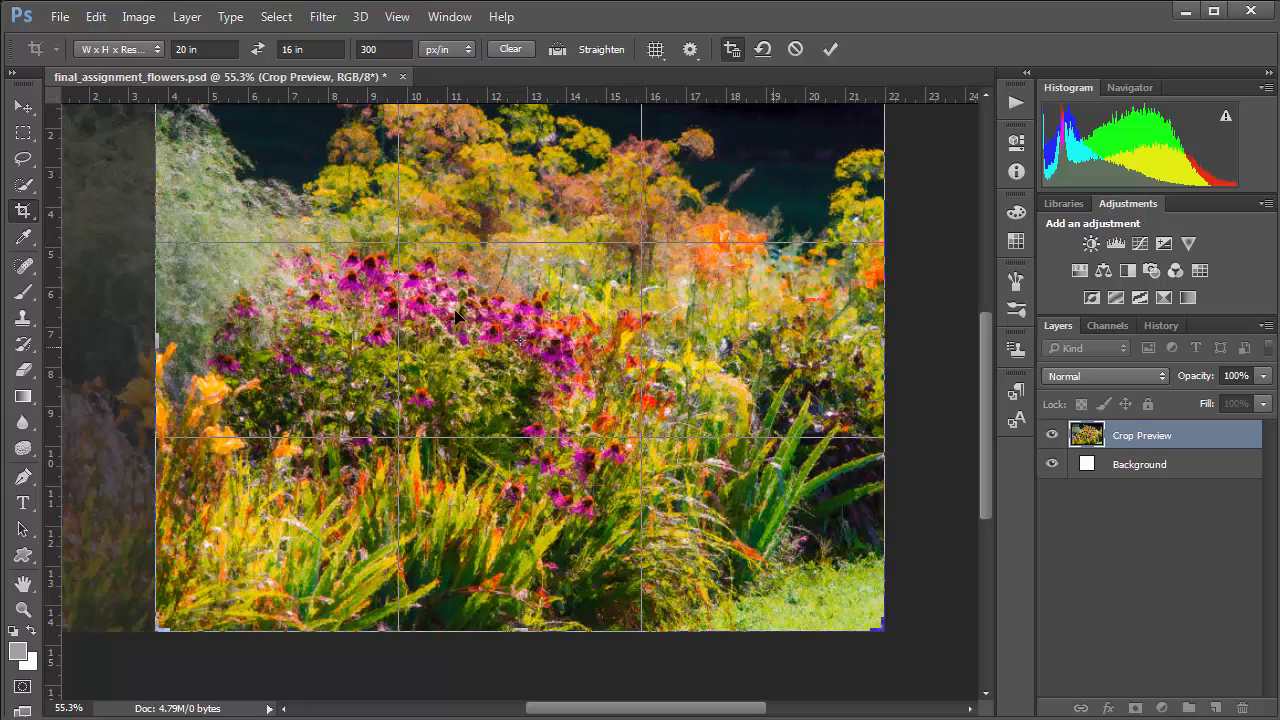
pyautogui.moveTo(483, 315); pyautogui.dragTo(634, 320)
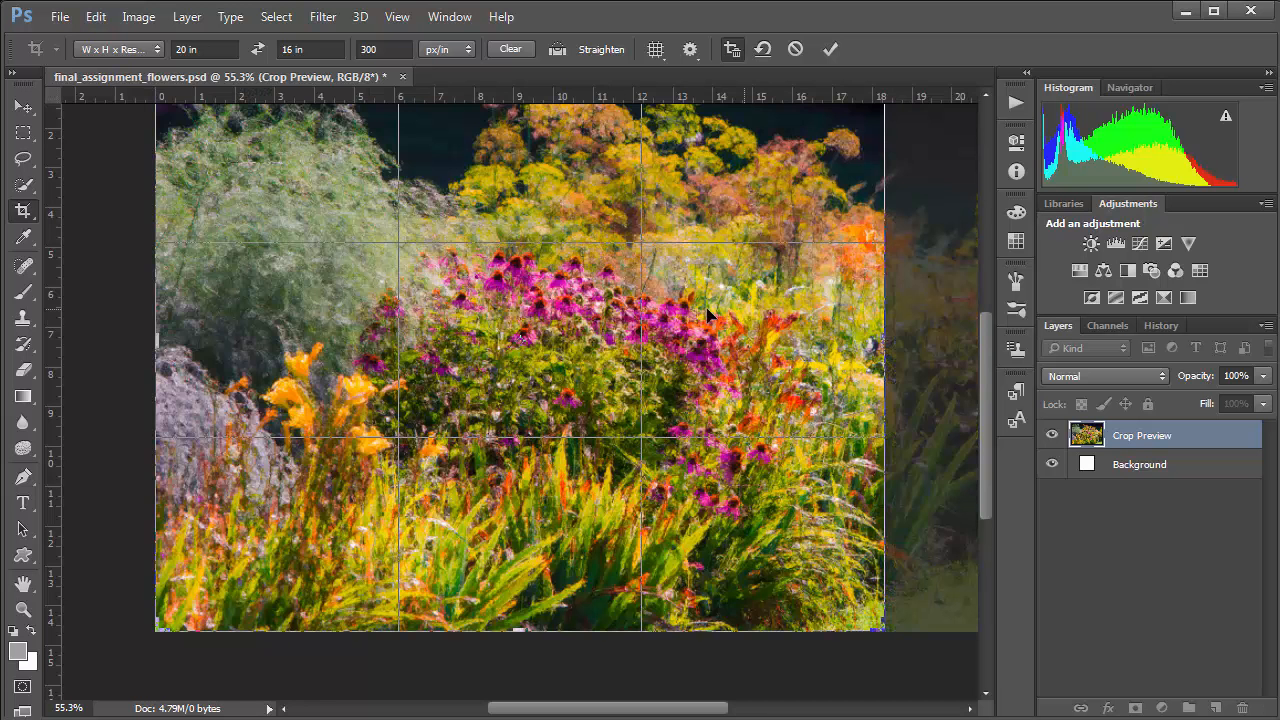
pyautogui.moveTo(708, 315); pyautogui.dragTo(564, 312)
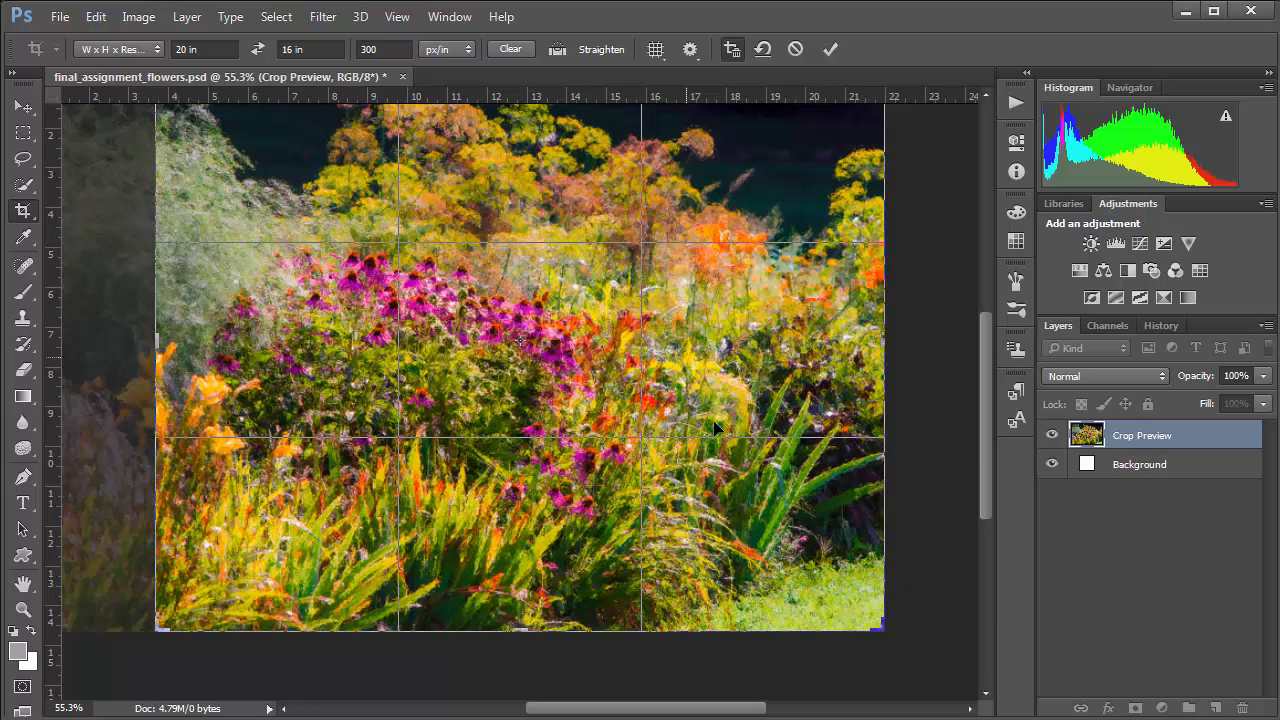
pyautogui.moveTo(566, 310); pyautogui.dragTo(688, 318)
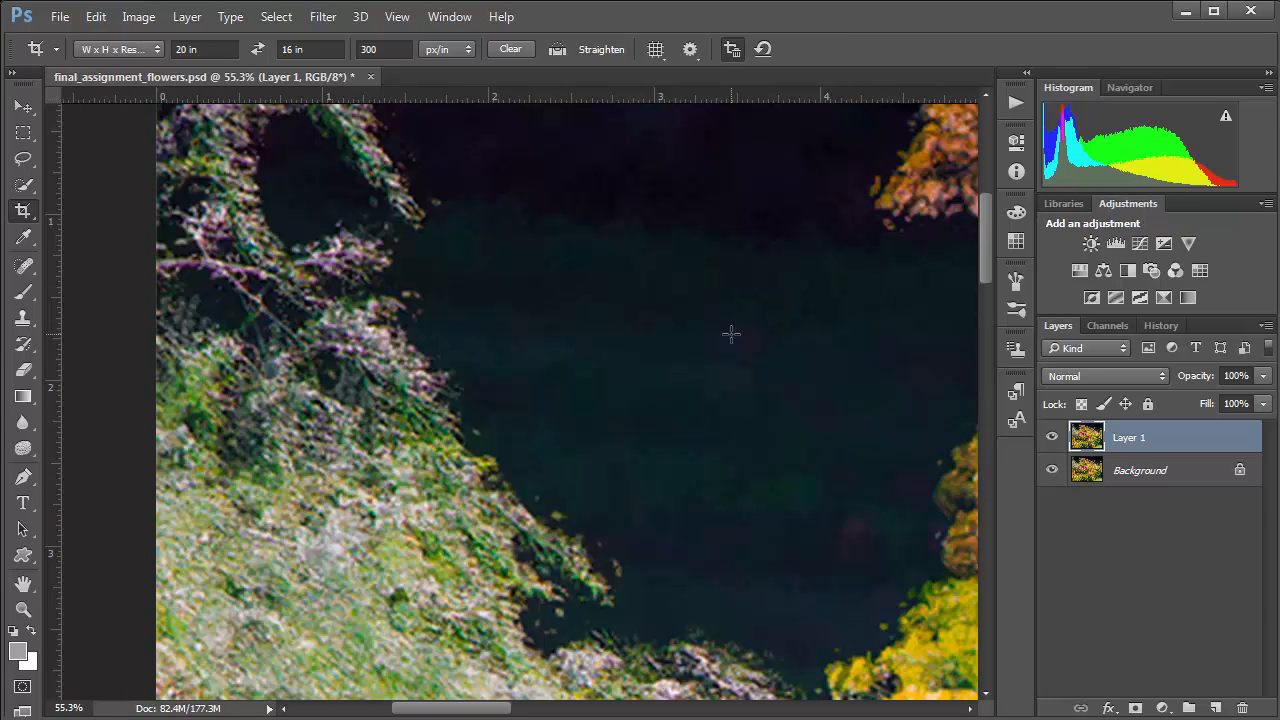
# - Place a vertical guide 0.5 in from the image's left edge and a horizontal guide 0.5 in below its top edge
pyautogui.hotkey('ctrl', '0')
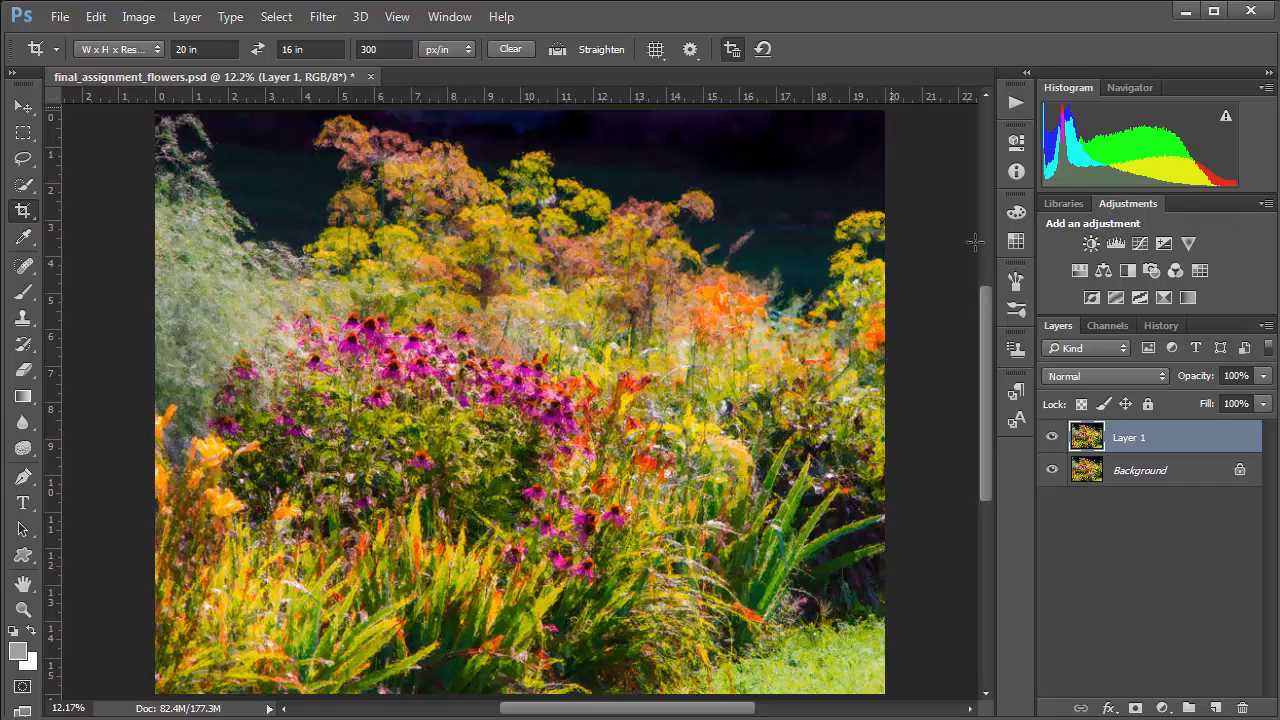
pyautogui.scroll(-2, 982, 317)
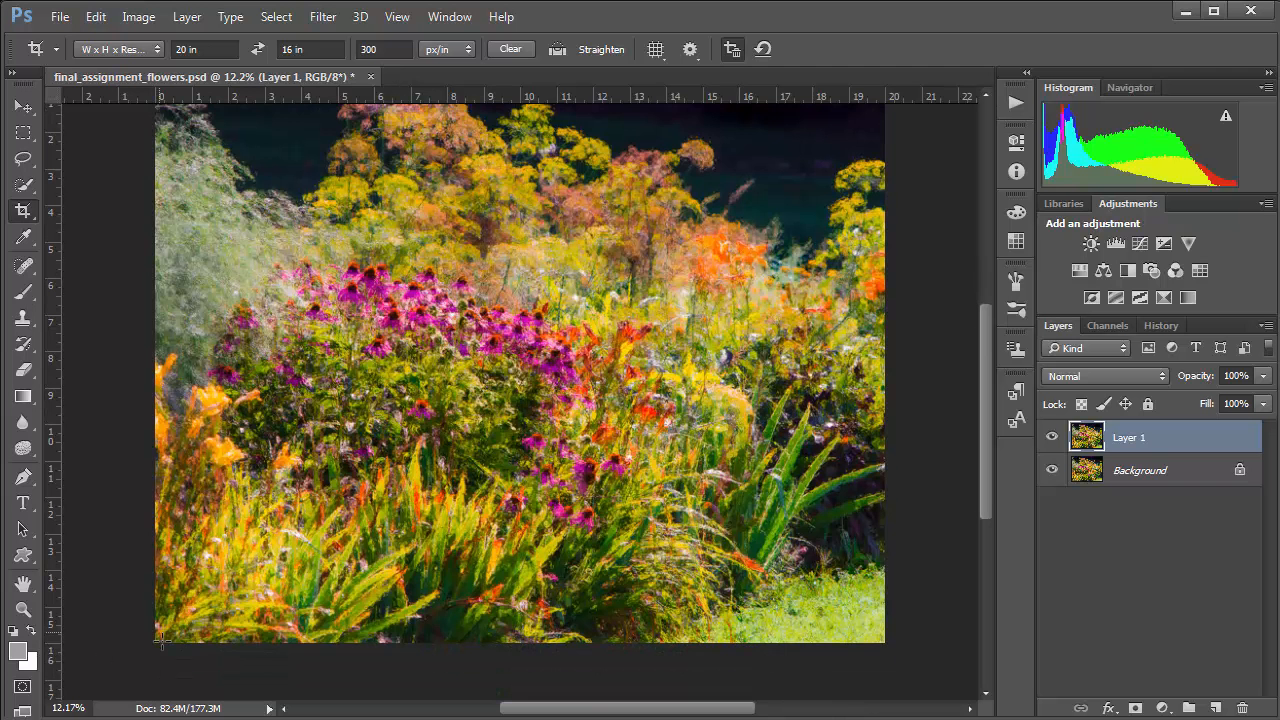
pyautogui.moveTo(983, 481); pyautogui.dragTo(977, 437)
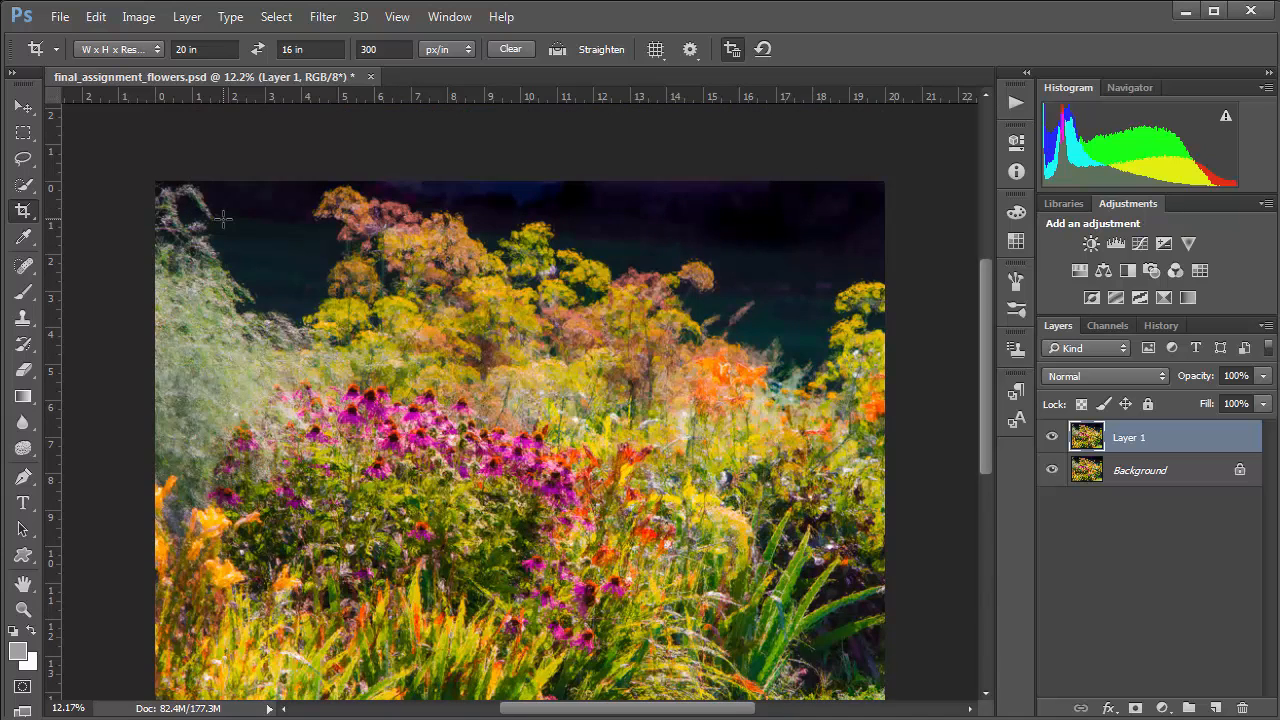
pyautogui.hotkey('ctrl', '+')
pyautogui.hotkey('ctrl', '+')
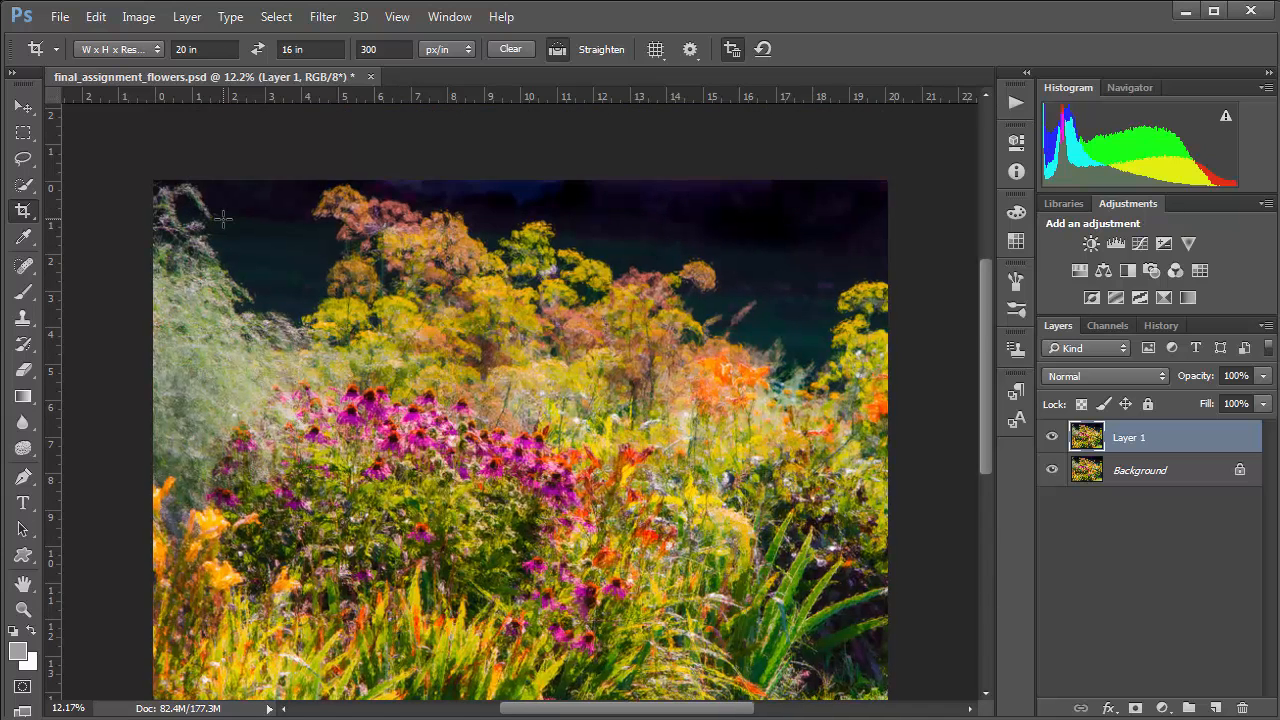
pyautogui.hotkey('ctrl', '+')
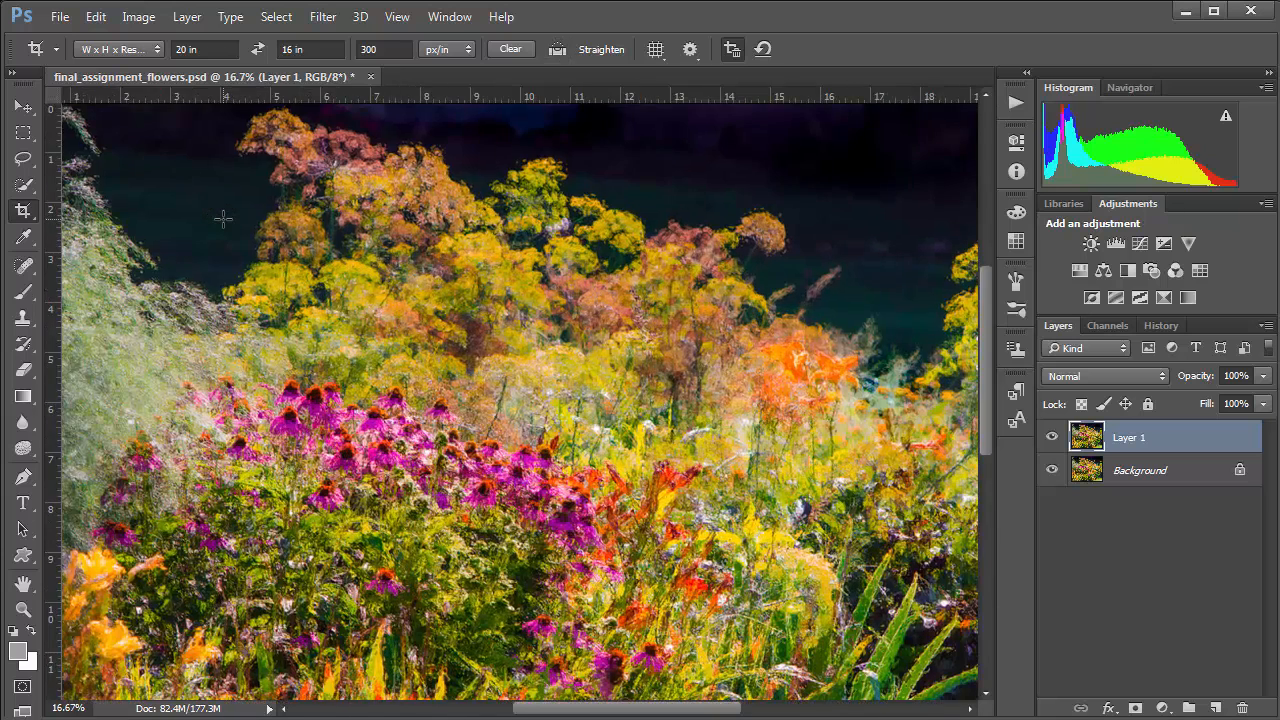
pyautogui.press('ctrl')
pyautogui.hotkey('ctrl', '+')
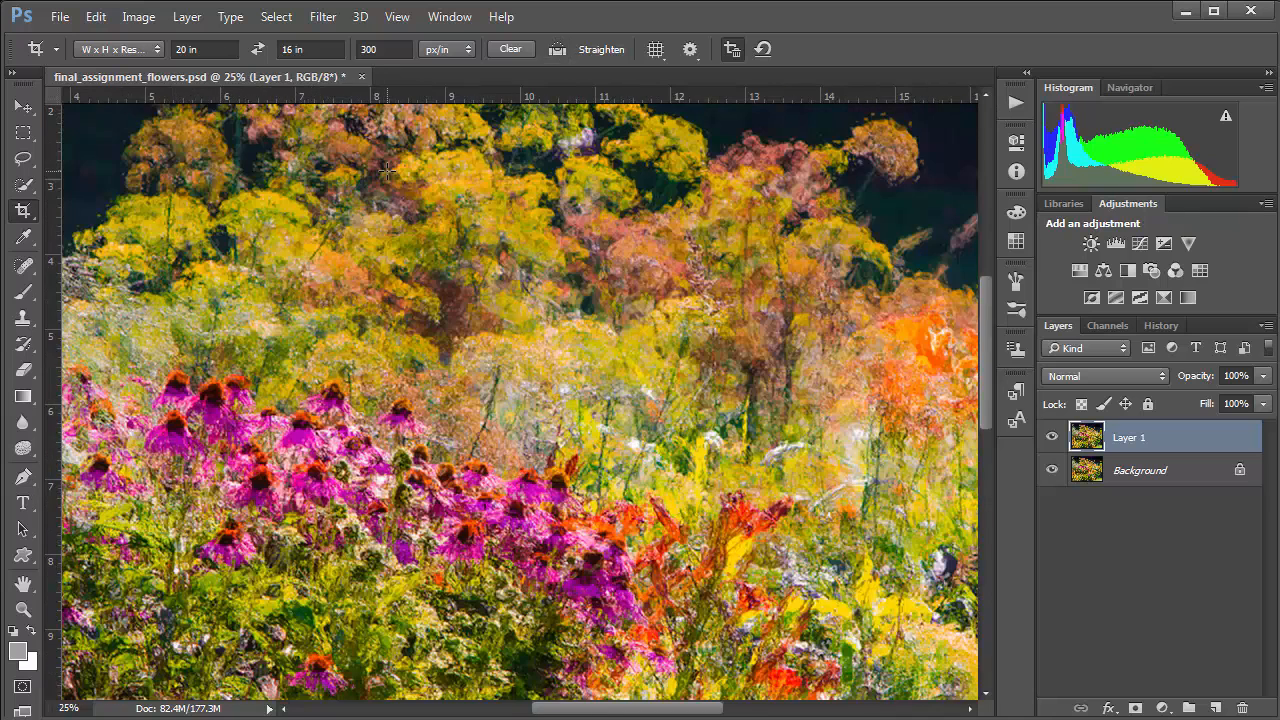
pyautogui.hotkey('ctrl', '+')
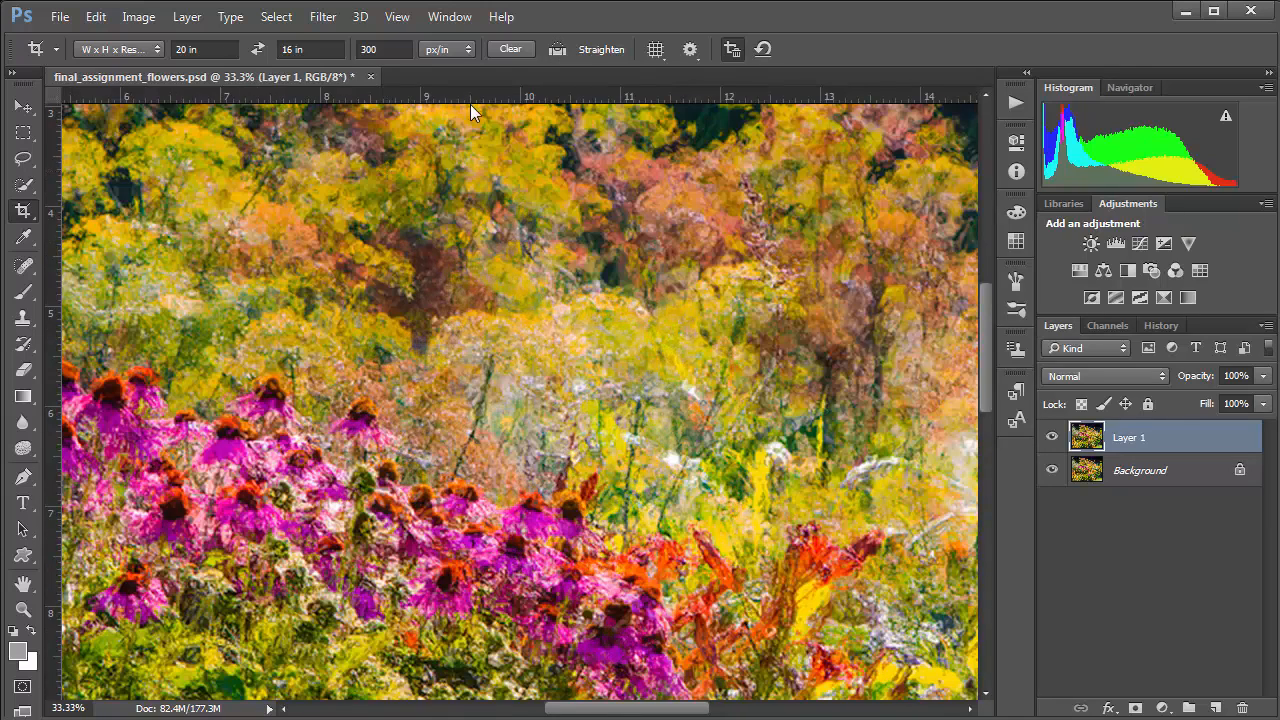
pyautogui.moveTo(425, 205); pyautogui.dragTo(598, 226)
pyautogui.moveTo(290, 243); pyautogui.dragTo(650, 252)
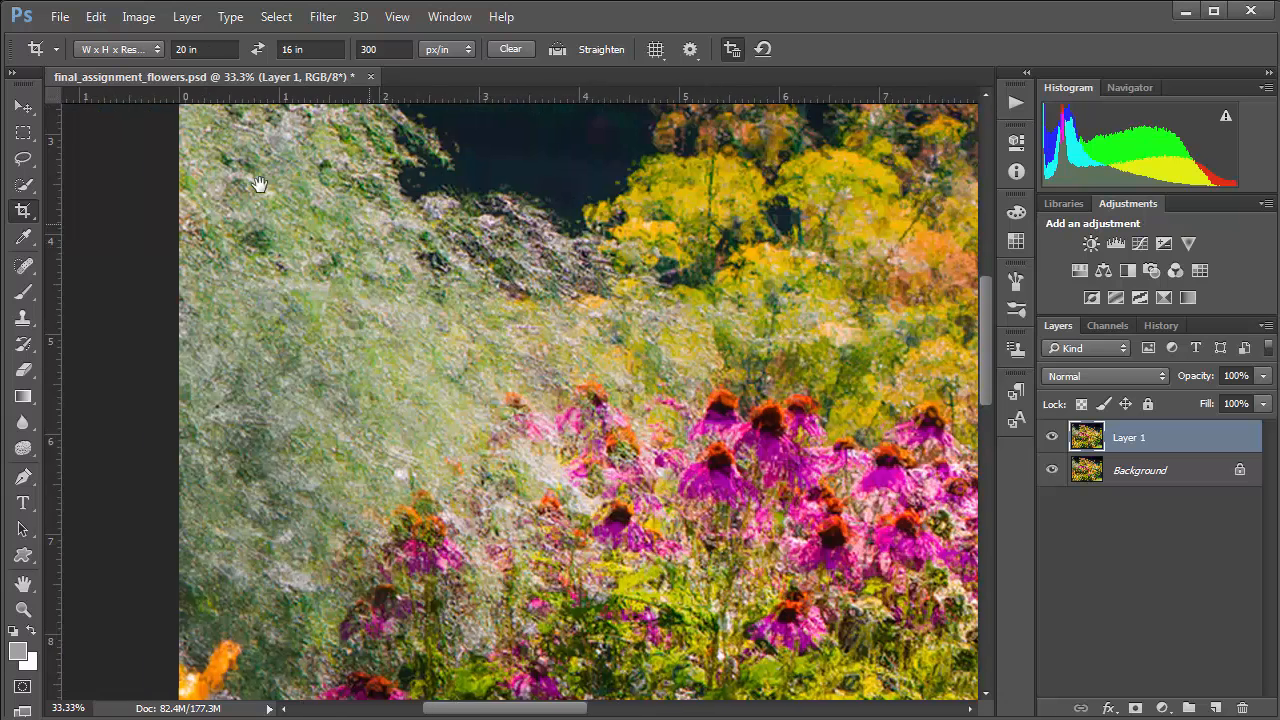
pyautogui.moveTo(259, 185); pyautogui.dragTo(251, 354)
pyautogui.moveTo(286, 214); pyautogui.dragTo(289, 369)
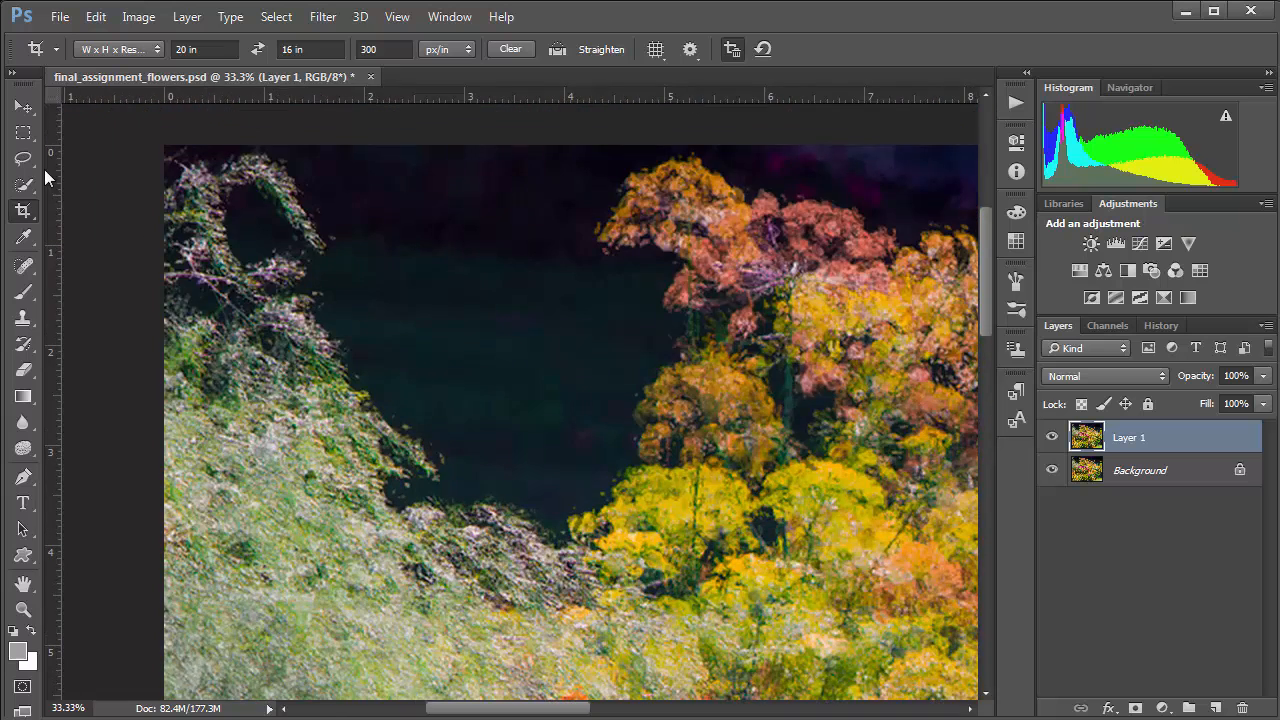
pyautogui.click(27, 112)
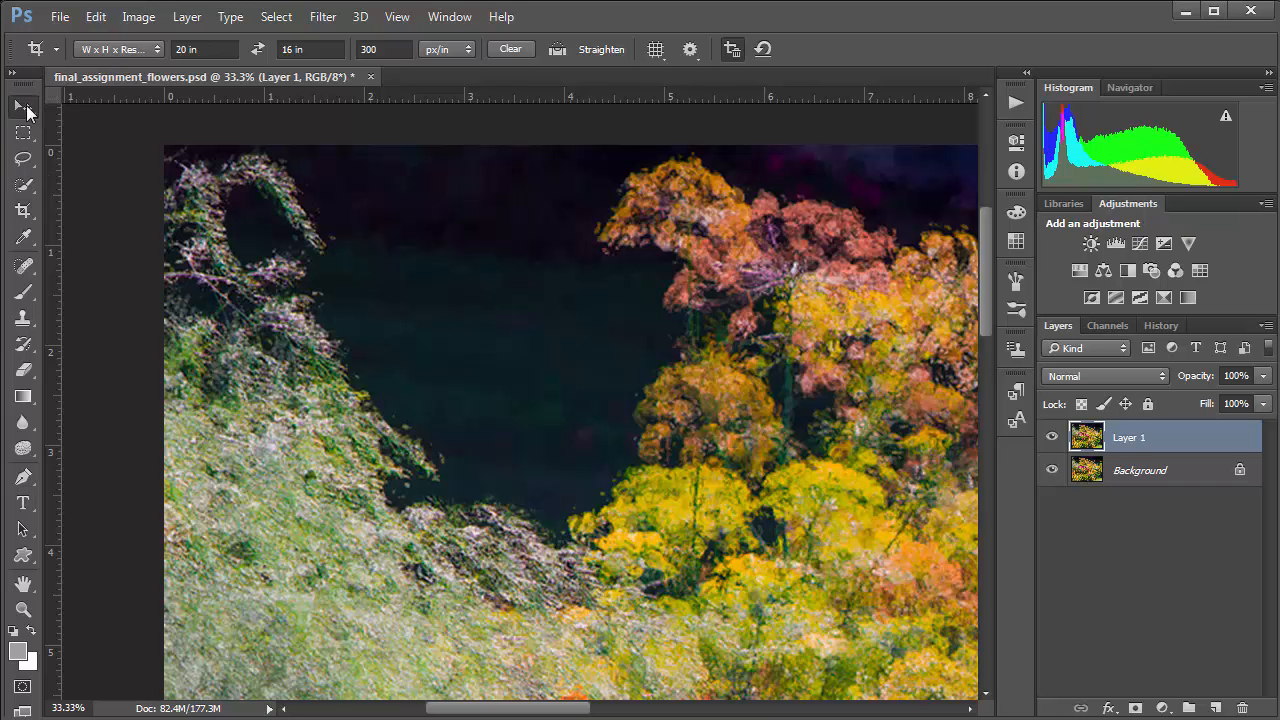
pyautogui.moveTo(50, 238); pyautogui.dragTo(215, 273)
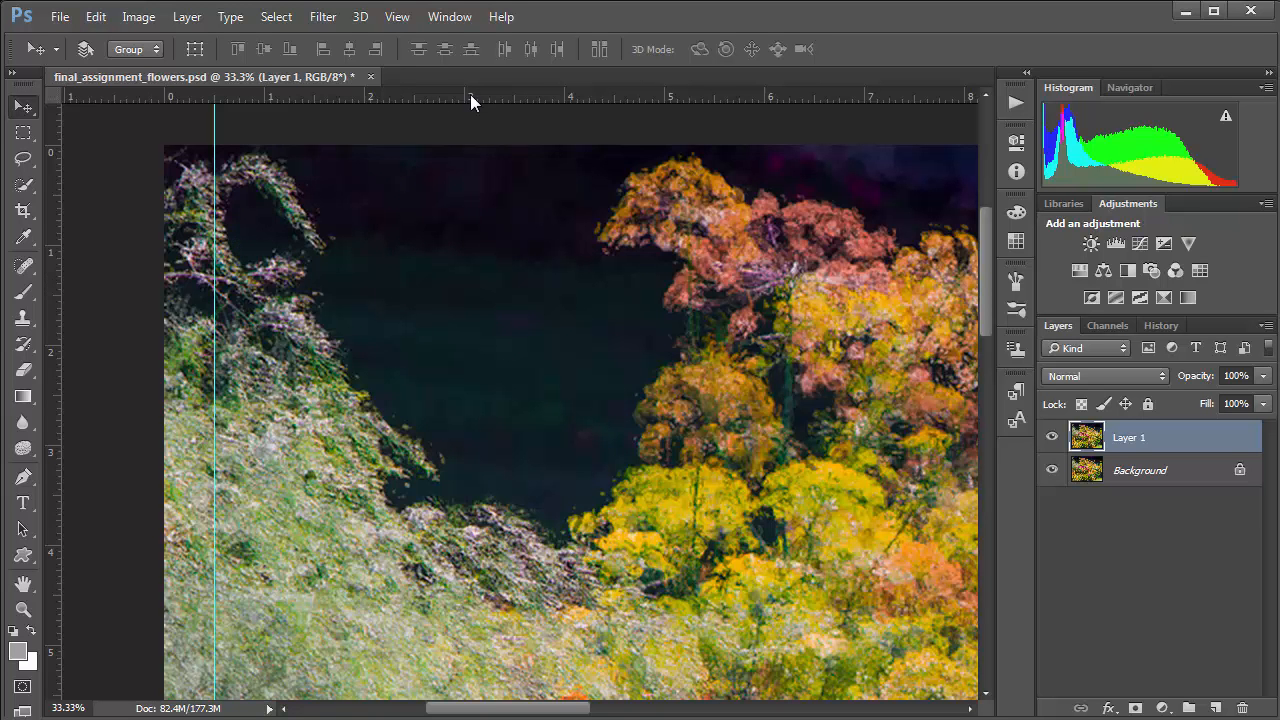
pyautogui.moveTo(536, 97); pyautogui.dragTo(538, 197)
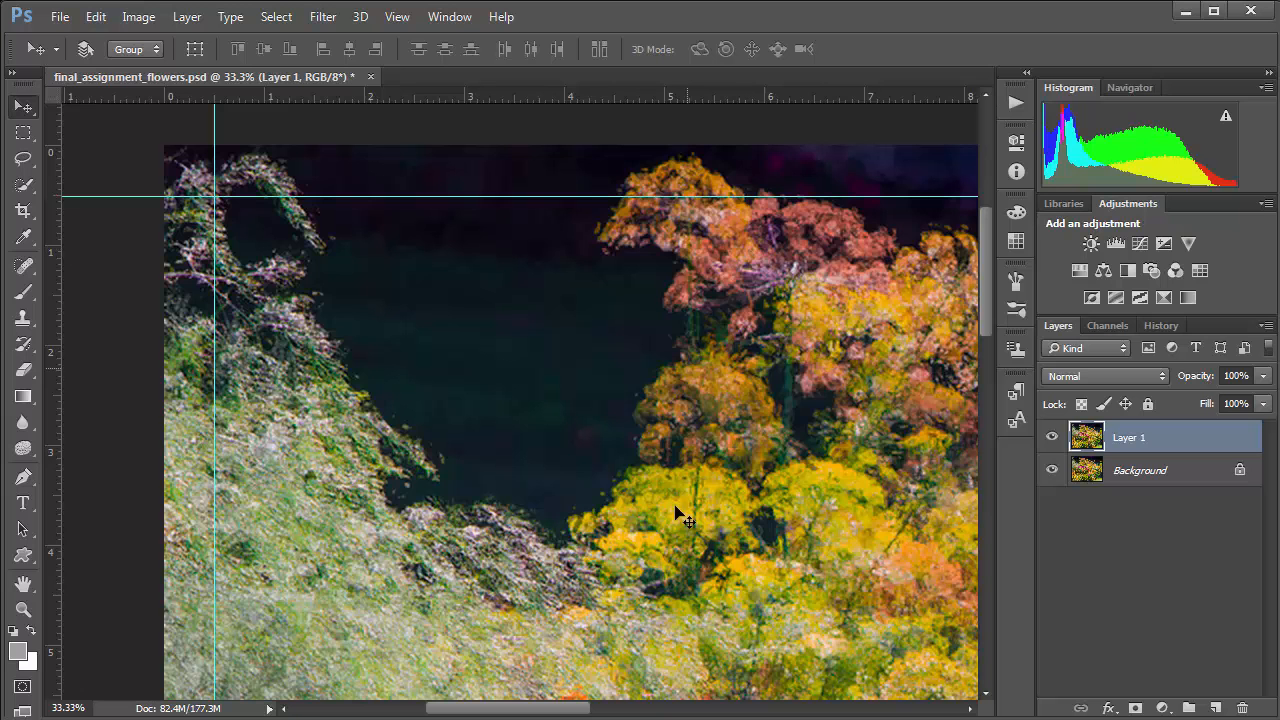
# - Place a horizontal guide 0.5 in above the image's bottom edge and a vertical guide 0.5 in inside its right edge
pyautogui.moveTo(986, 251); pyautogui.dragTo(1009, 510)
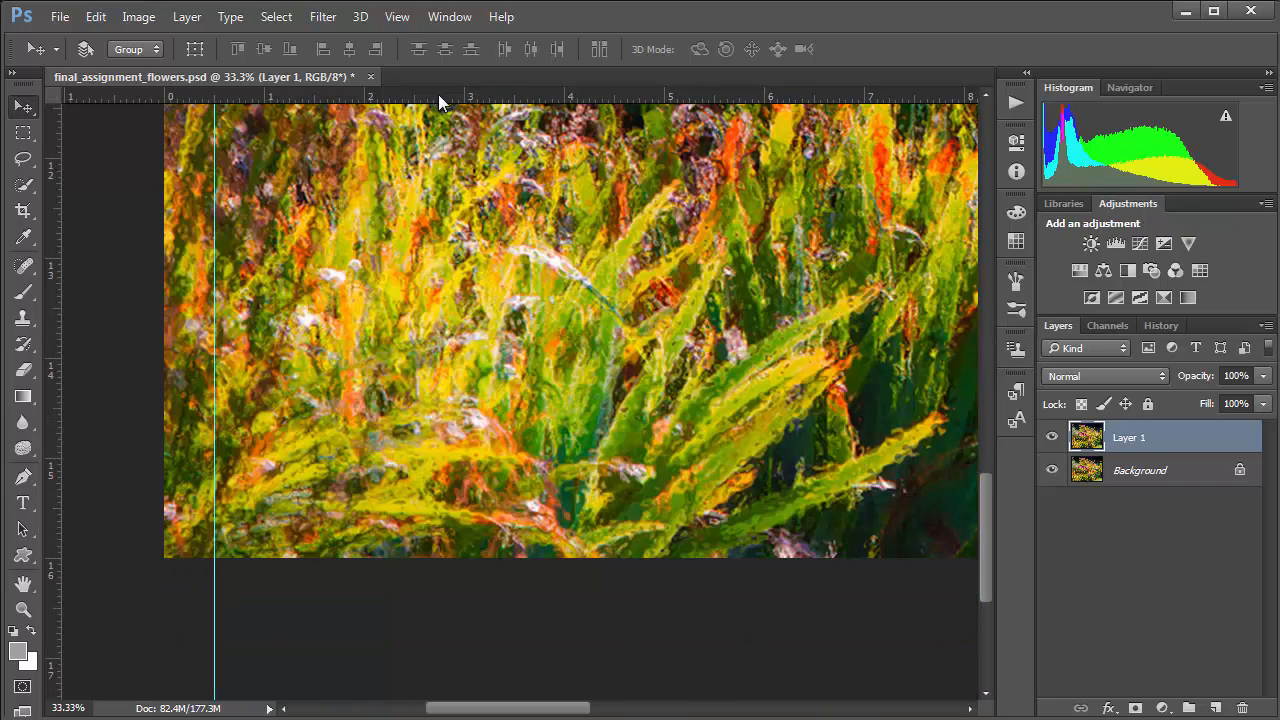
pyautogui.moveTo(438, 94); pyautogui.dragTo(470, 509)
pyautogui.moveTo(470, 510); pyautogui.dragTo(470, 508)
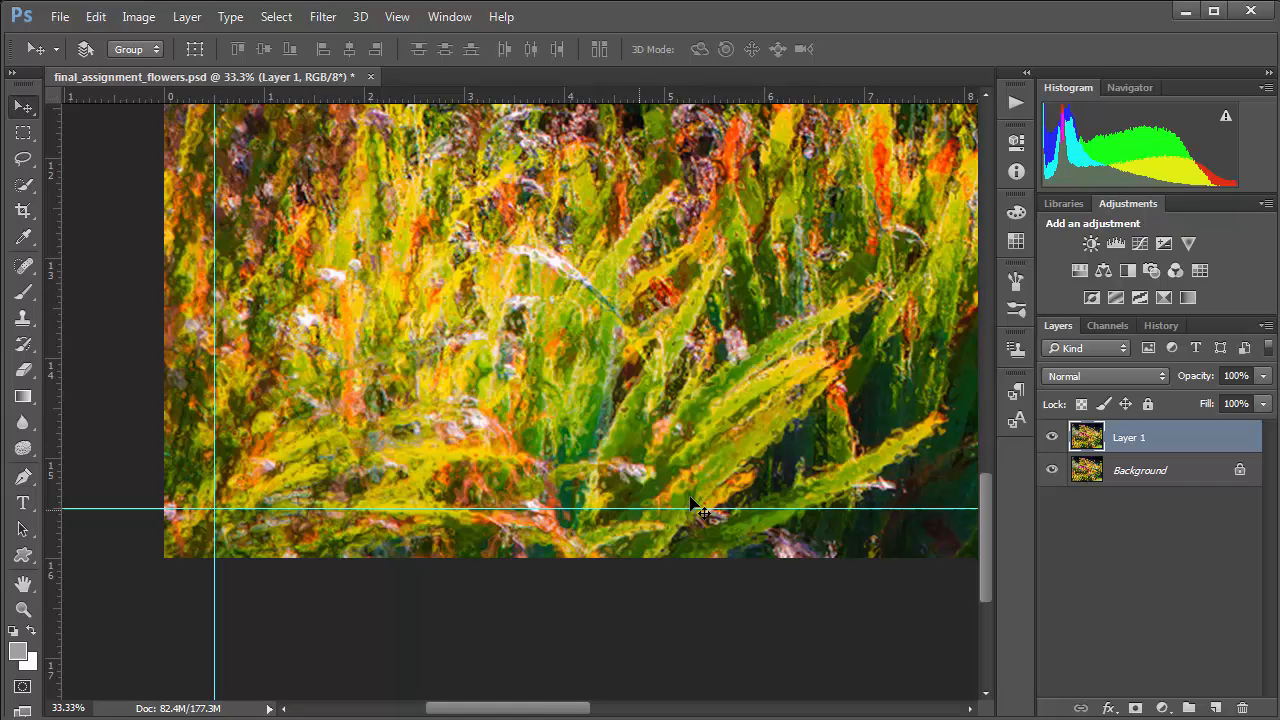
pyautogui.moveTo(567, 712); pyautogui.dragTo(808, 700)
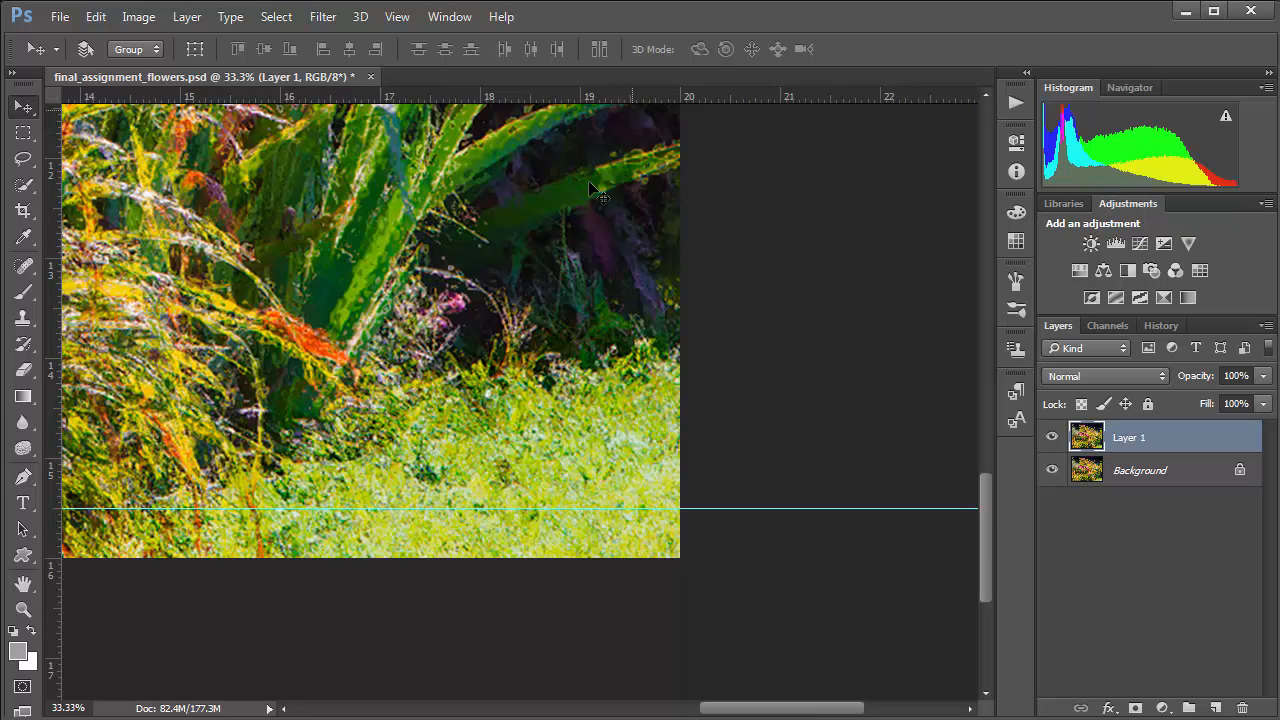
pyautogui.moveTo(51, 424); pyautogui.dragTo(632, 464)
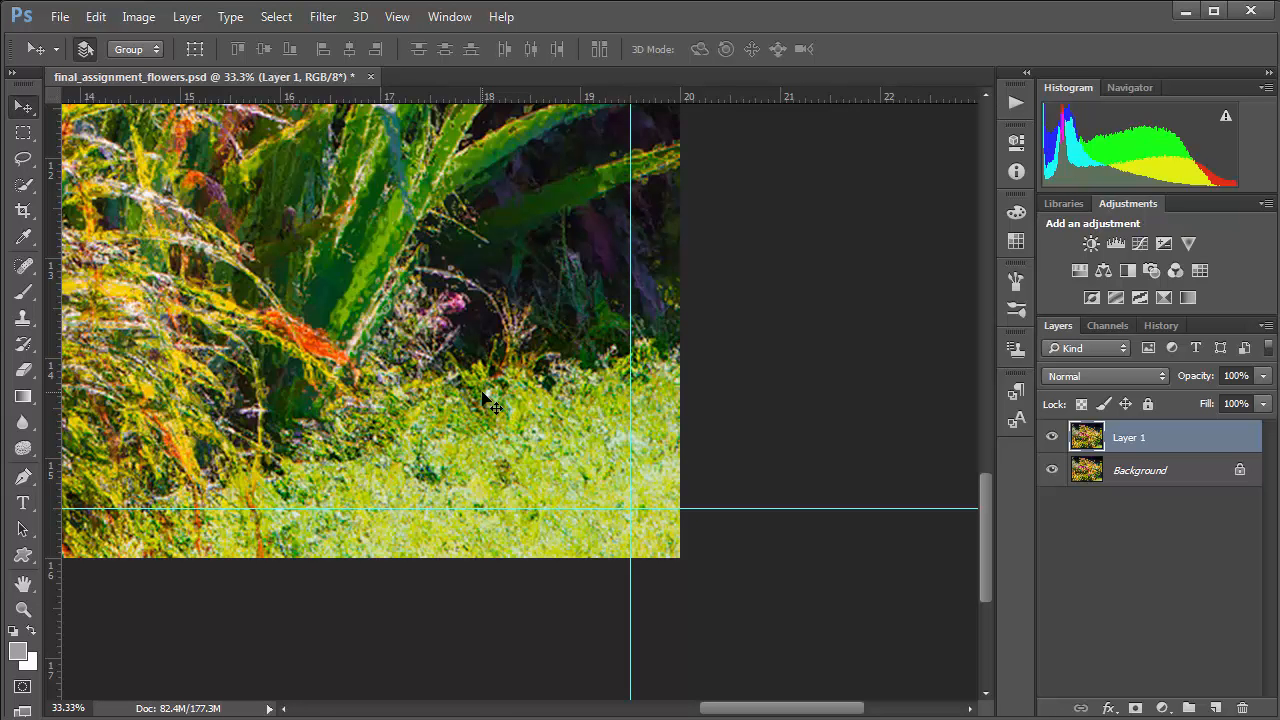
# - Draw a rectangular marquee over the area enclosed by the four guides, snapping its edges to them
pyautogui.hotkey('ctrl', '0')
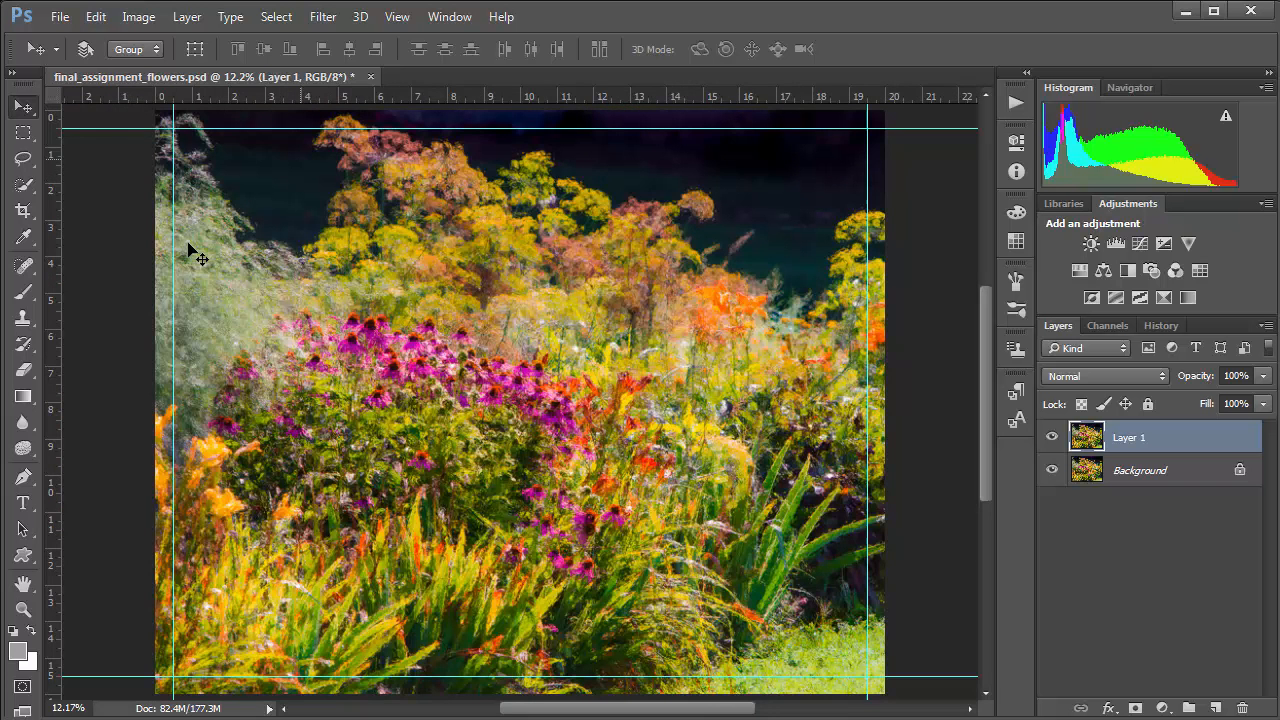
pyautogui.click(27, 137)
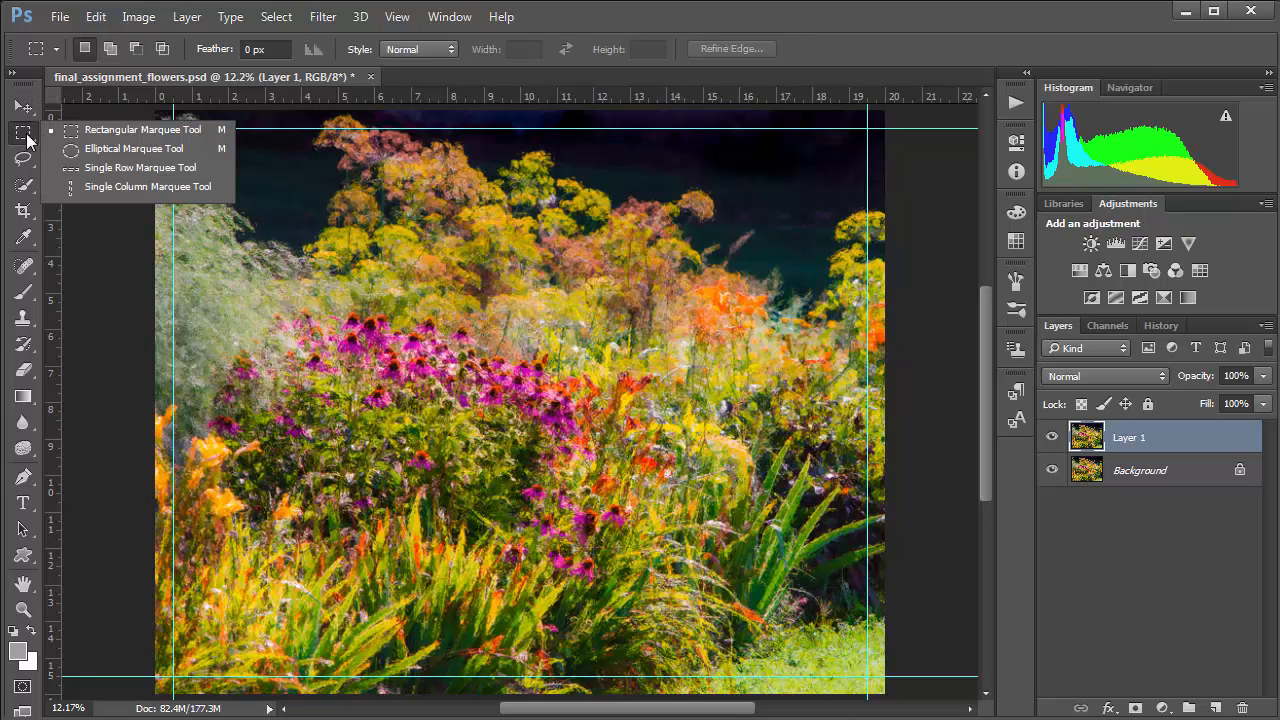
pyautogui.click(109, 131)
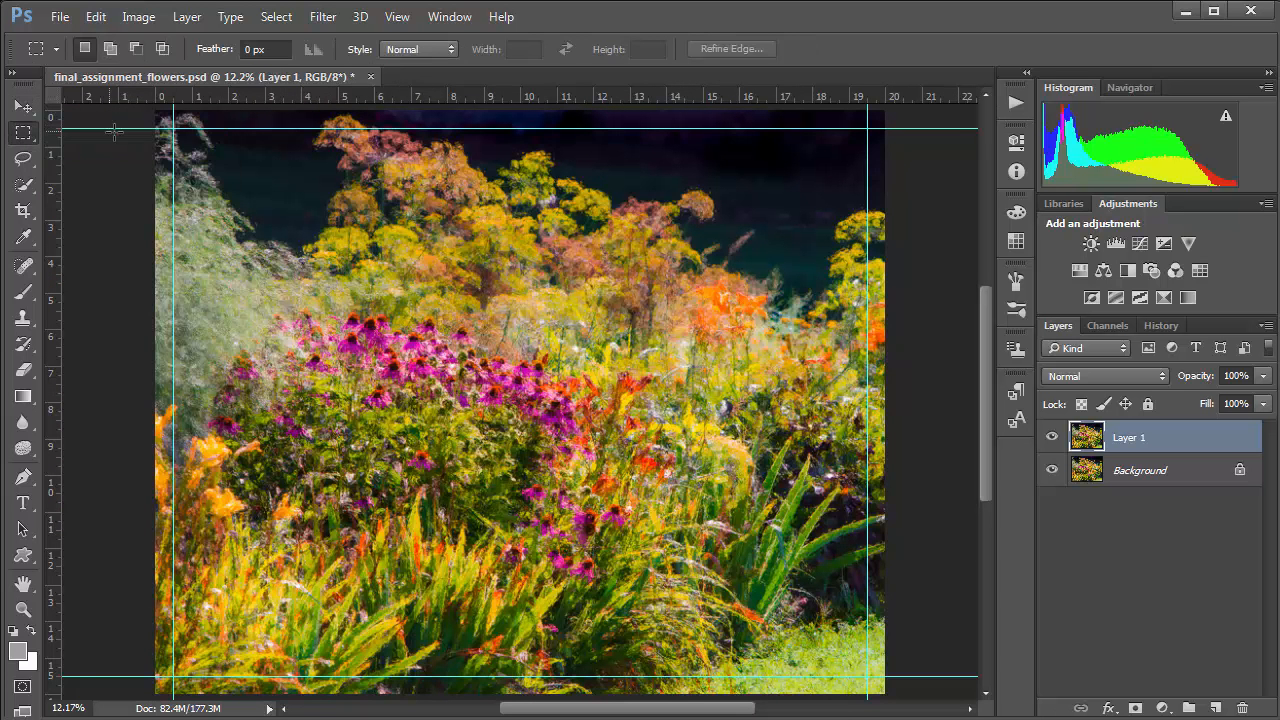
pyautogui.moveTo(175, 128); pyautogui.dragTo(906, 668)
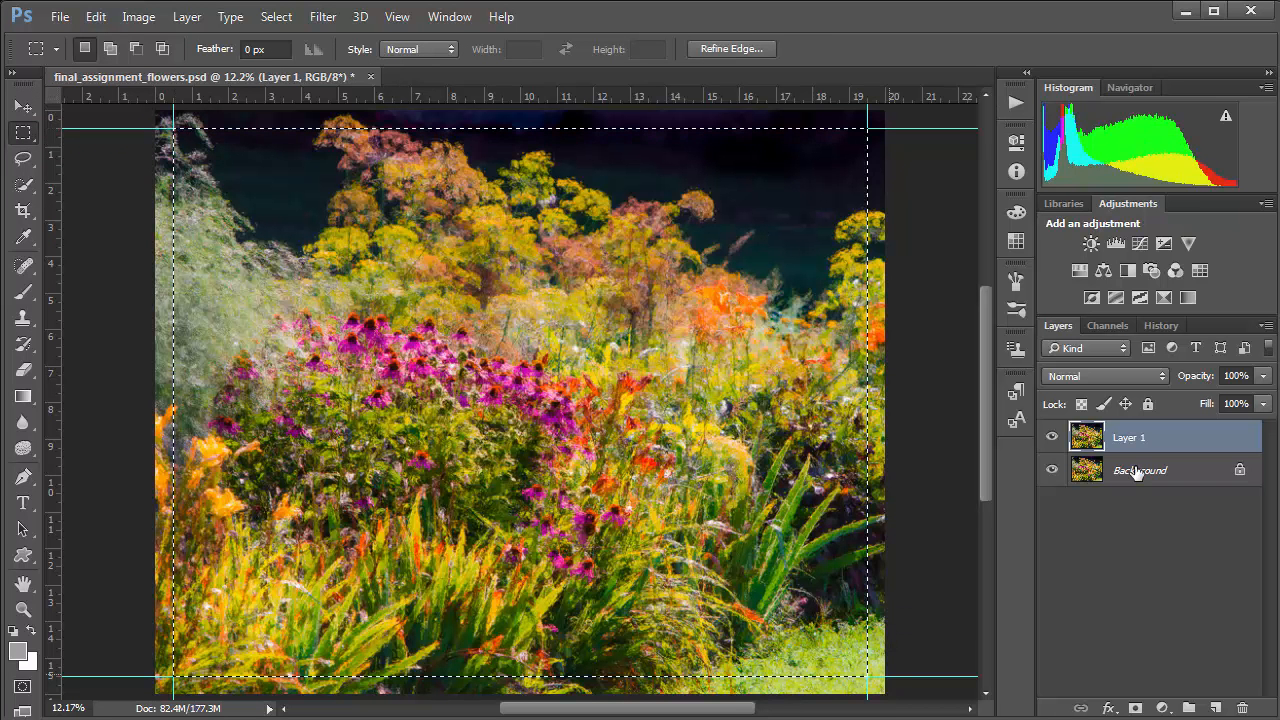
# - Turn off snapping to guides and try a rectangular marquee drawn just off the guide lines, clearing the old and new selections
pyautogui.click(277, 17)
pyautogui.moveTo(400, 16)
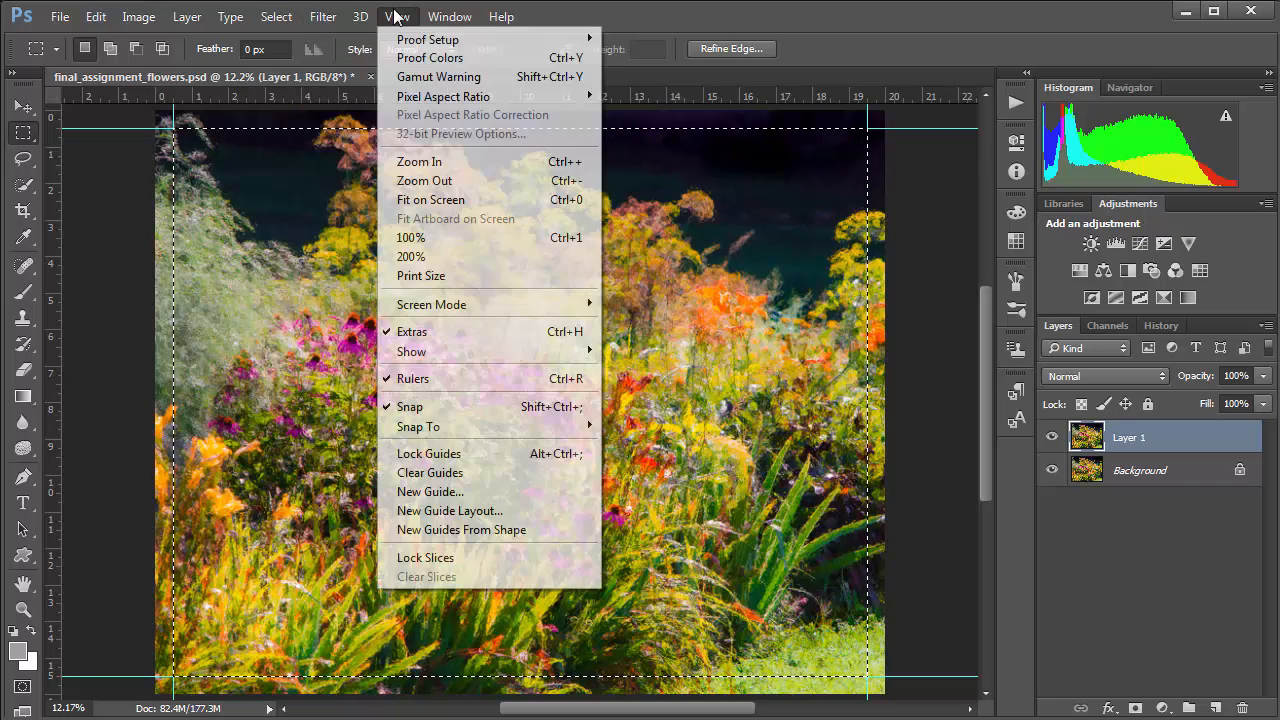
pyautogui.moveTo(432, 436)
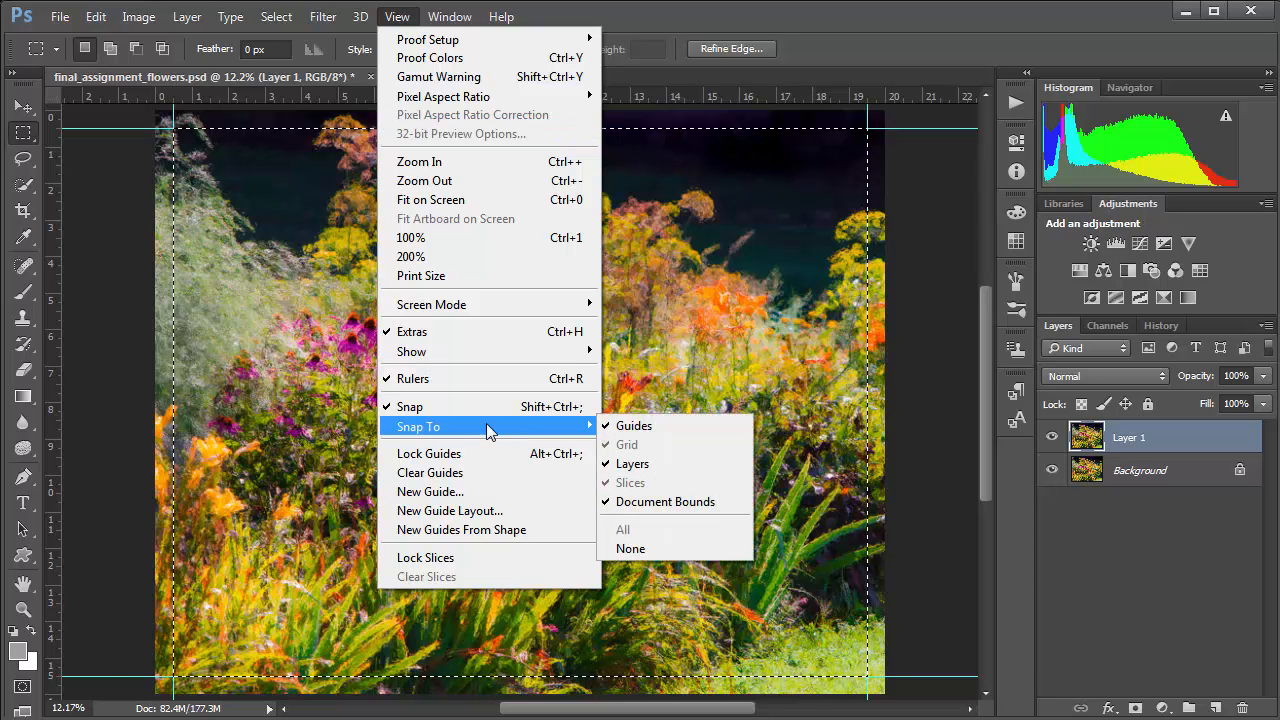
pyautogui.click(628, 426)
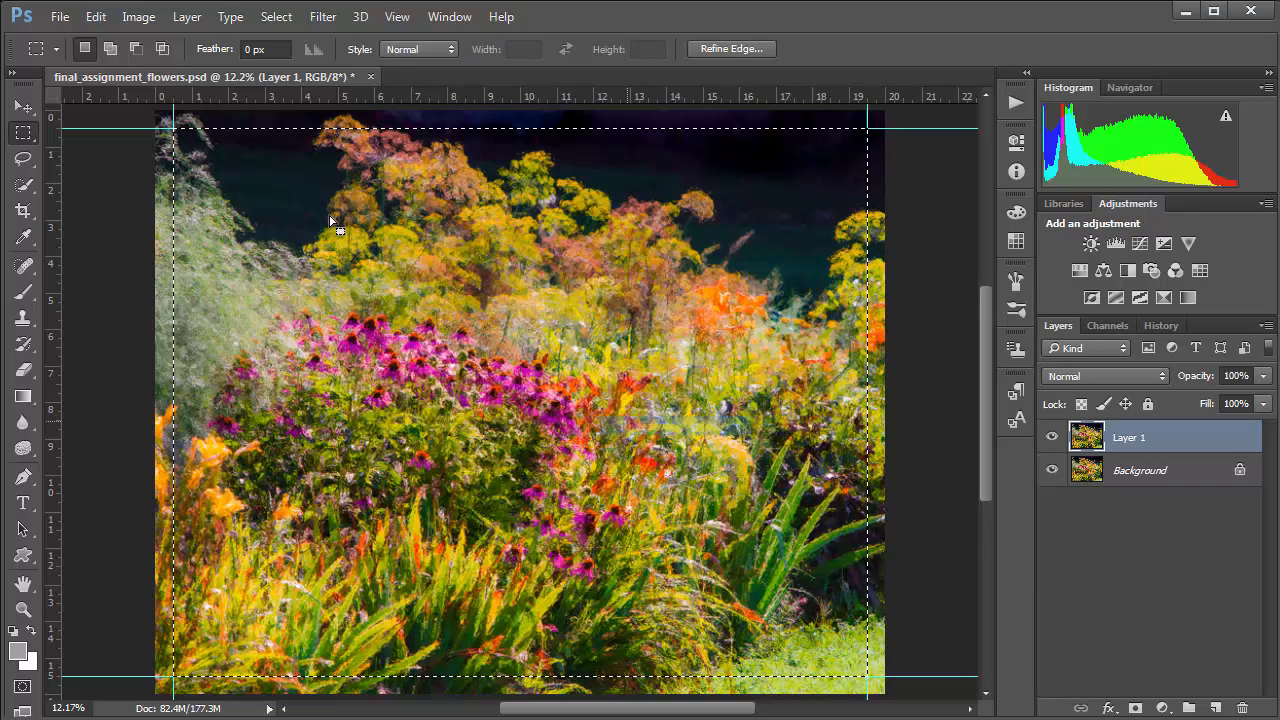
pyautogui.hotkey('ctrl', 'd')
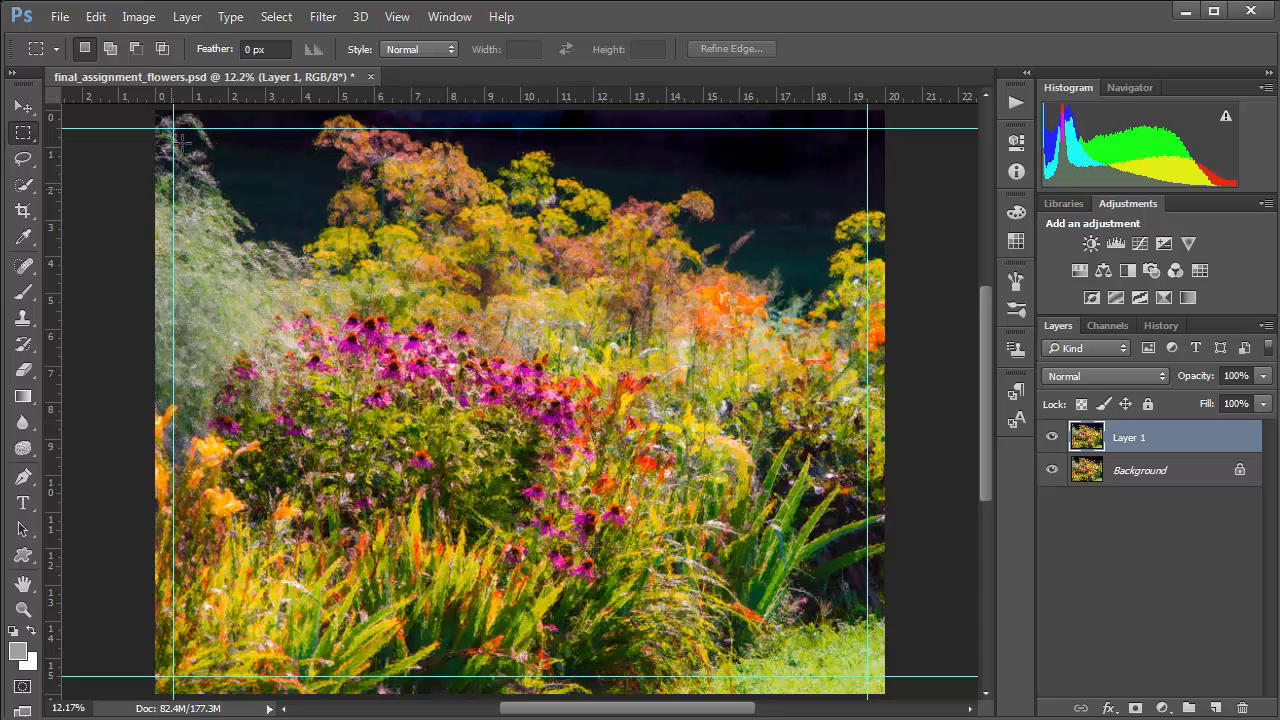
pyautogui.moveTo(187, 142); pyautogui.dragTo(872, 676)
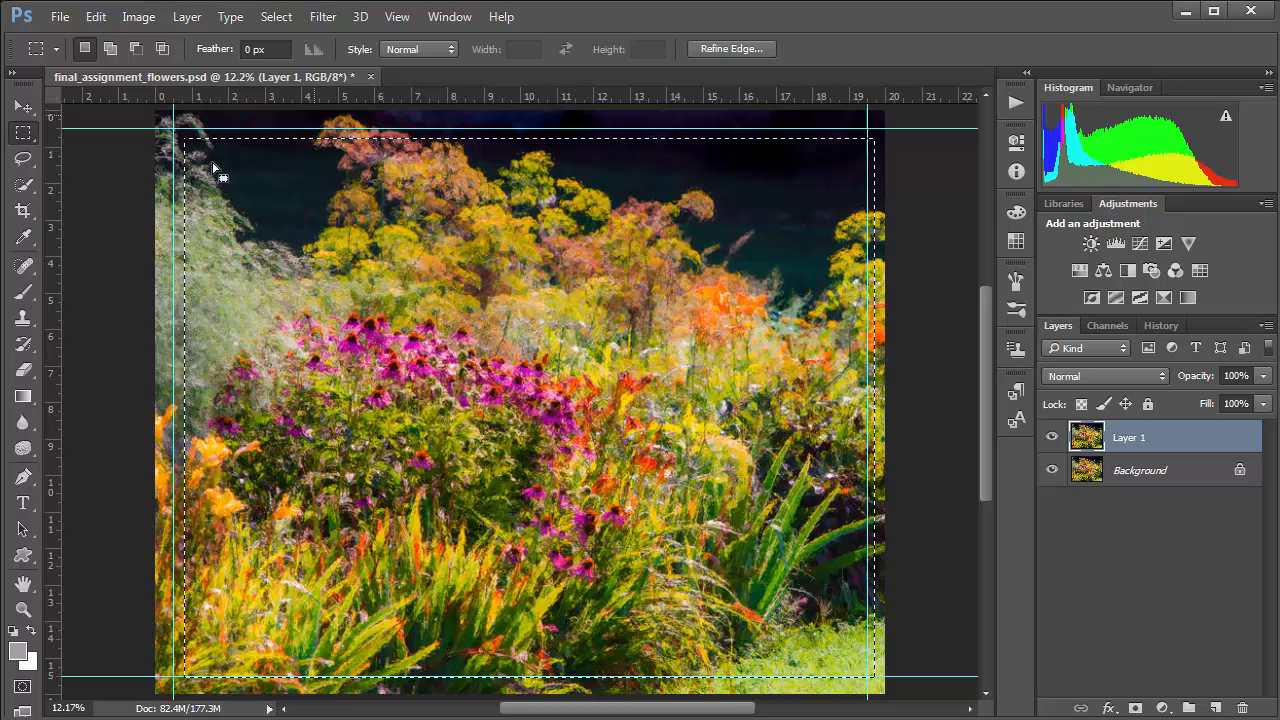
pyautogui.hotkey('ctrl', 'd')
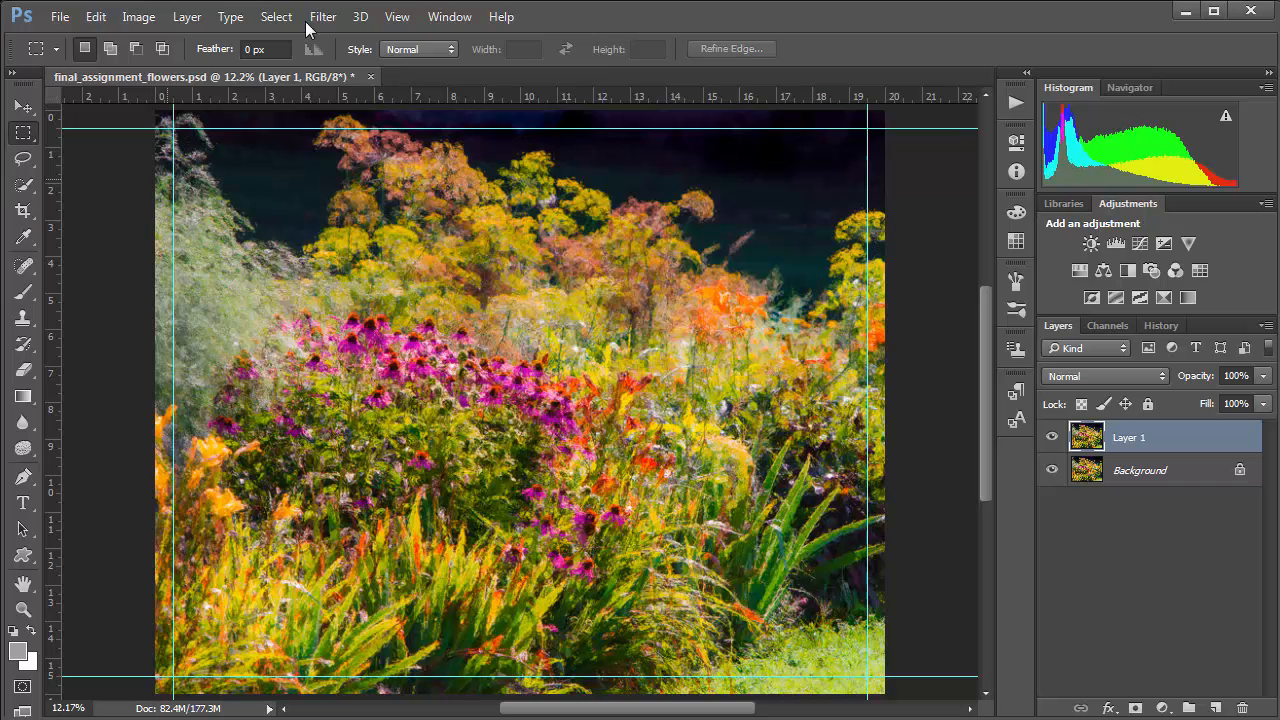
# - Turn snapping to guides back on and draw a rectangular marquee that follows all four guides
pyautogui.click(396, 17)
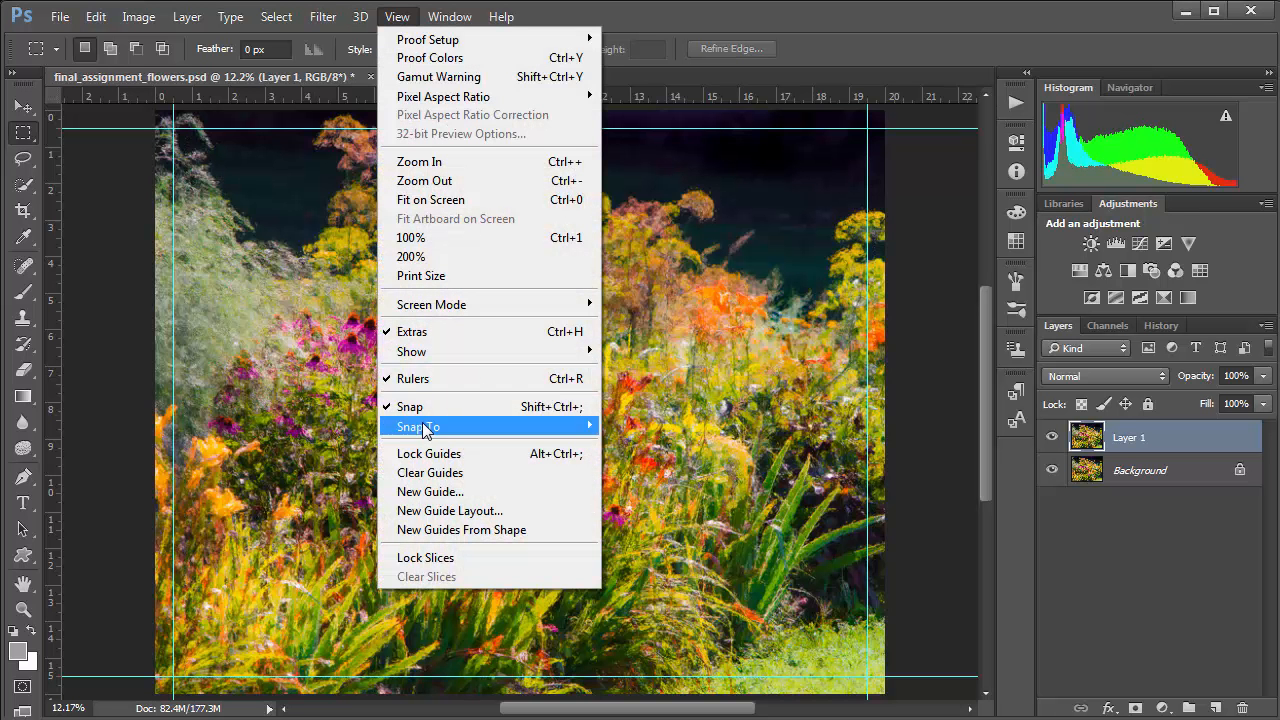
pyautogui.moveTo(424, 428)
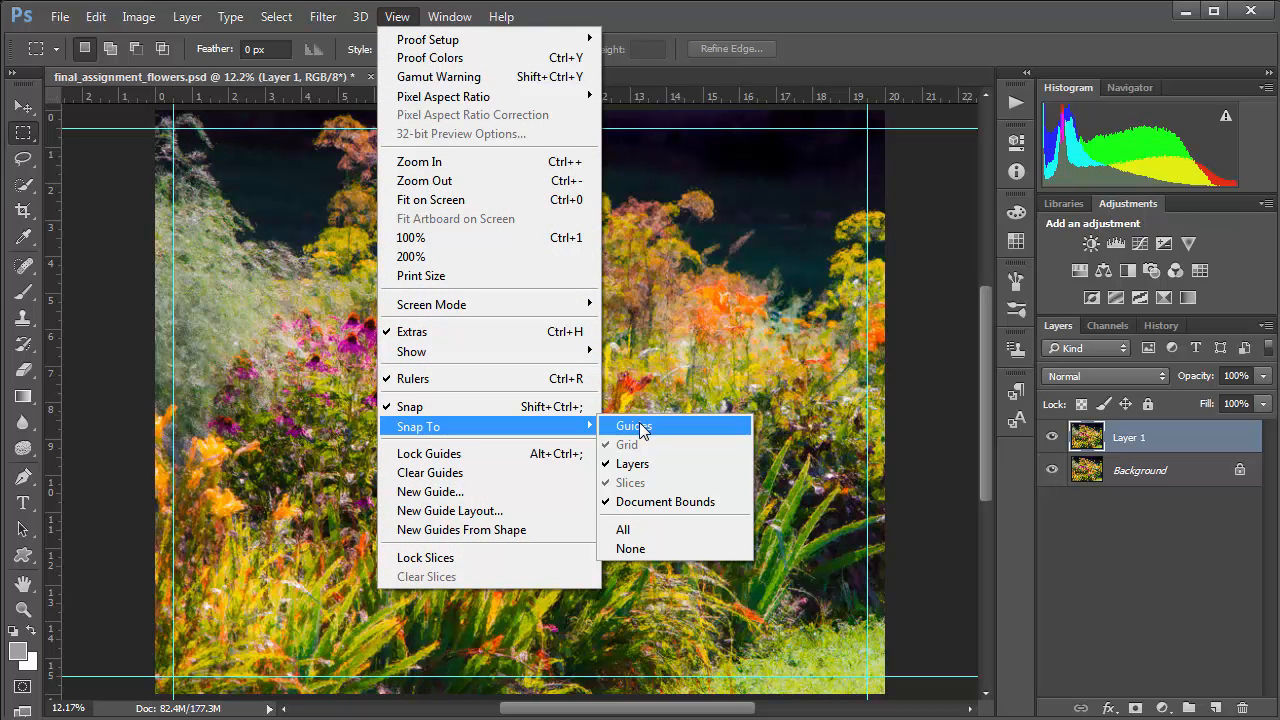
pyautogui.click(634, 427)
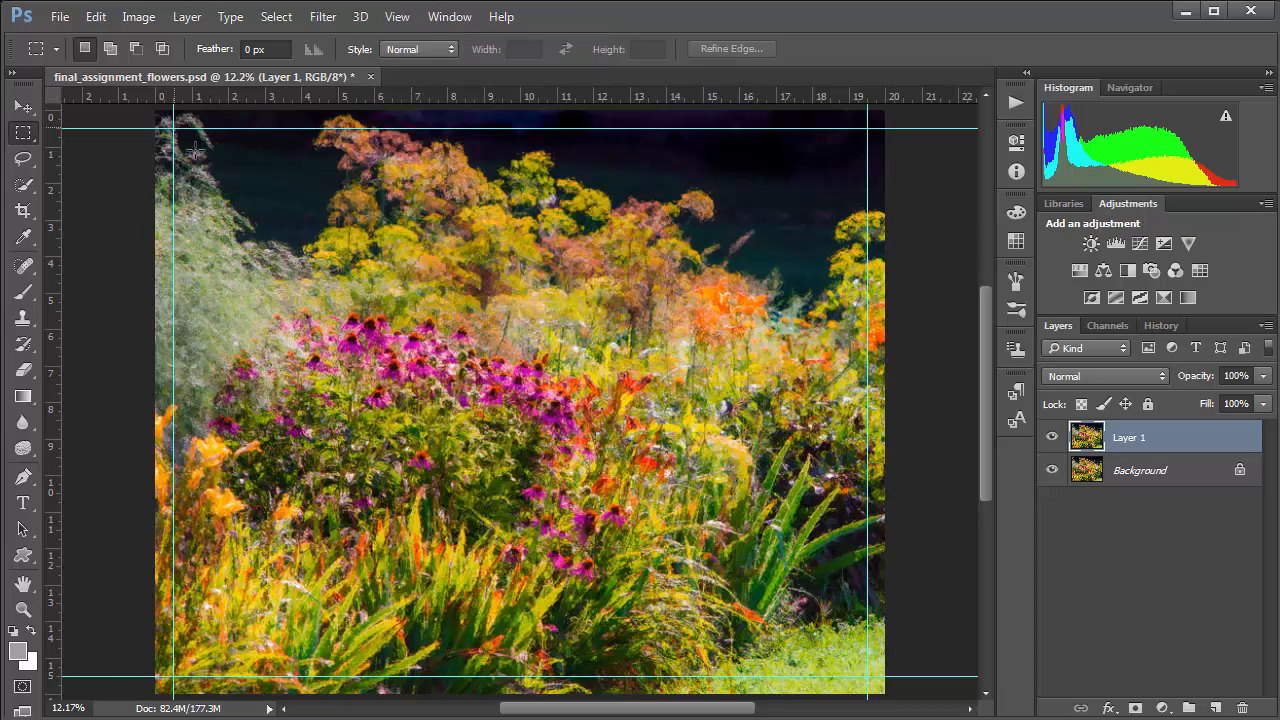
pyautogui.moveTo(176, 129); pyautogui.dragTo(862, 672)
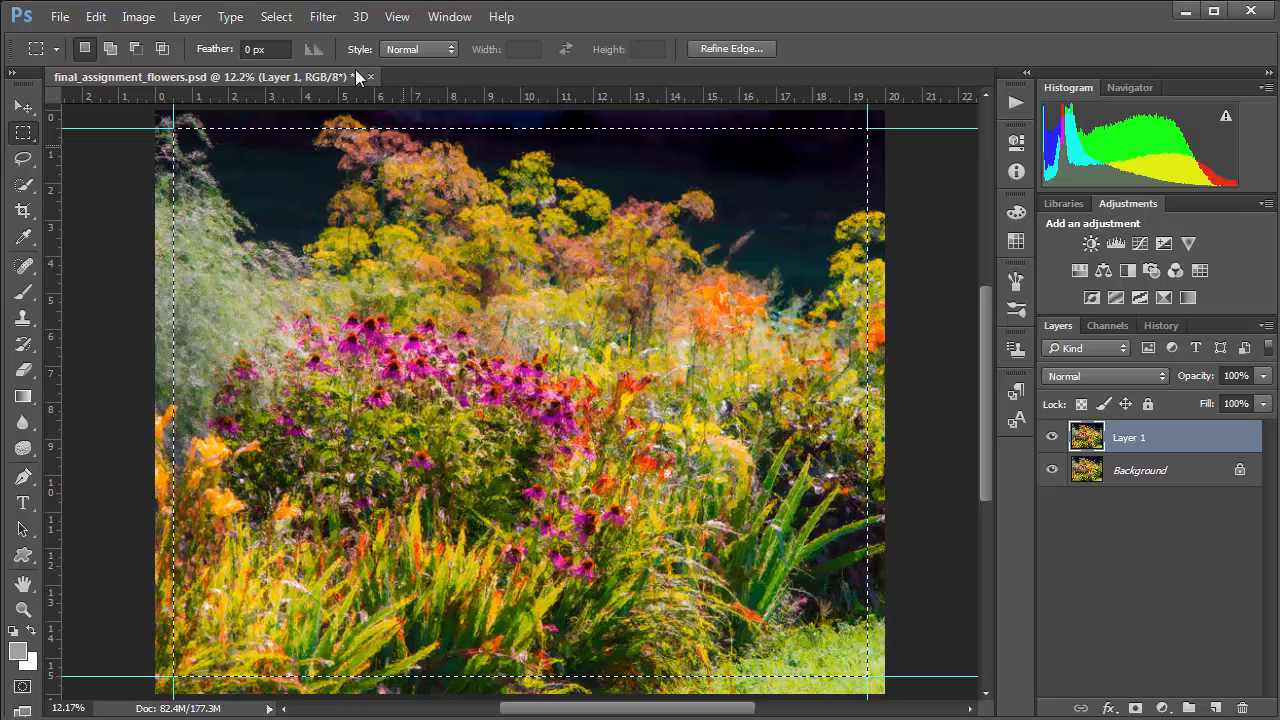
# - Move all four guides off the image, keeping the selection, and return to the Rectangular Marquee tool
pyautogui.press('v')
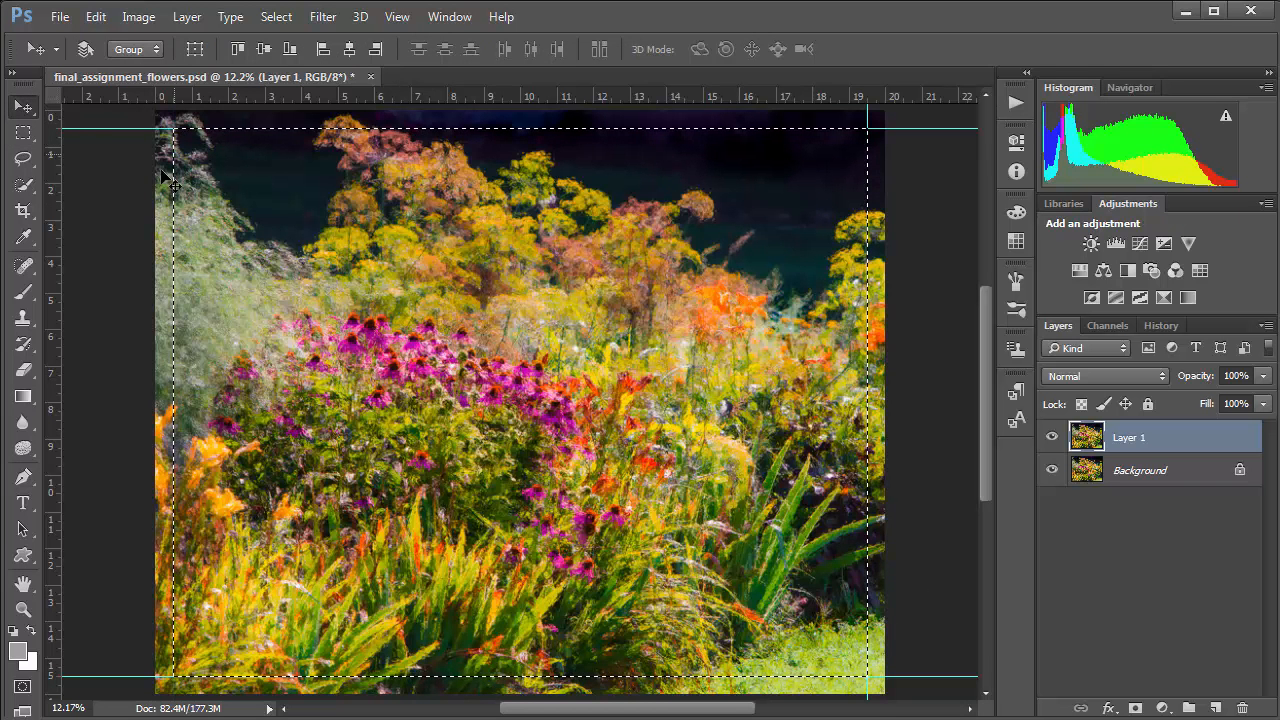
pyautogui.moveTo(93, 129); pyautogui.dragTo(95, 94)
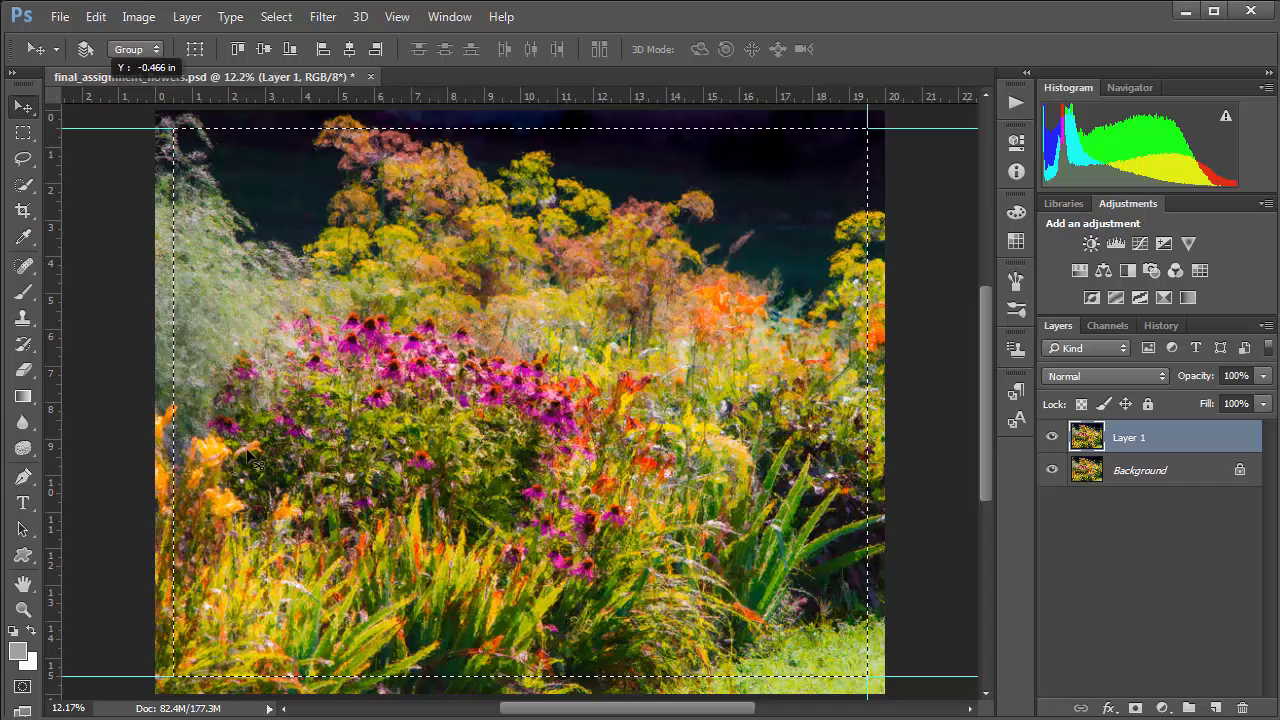
pyautogui.moveTo(112, 677); pyautogui.dragTo(98, 95)
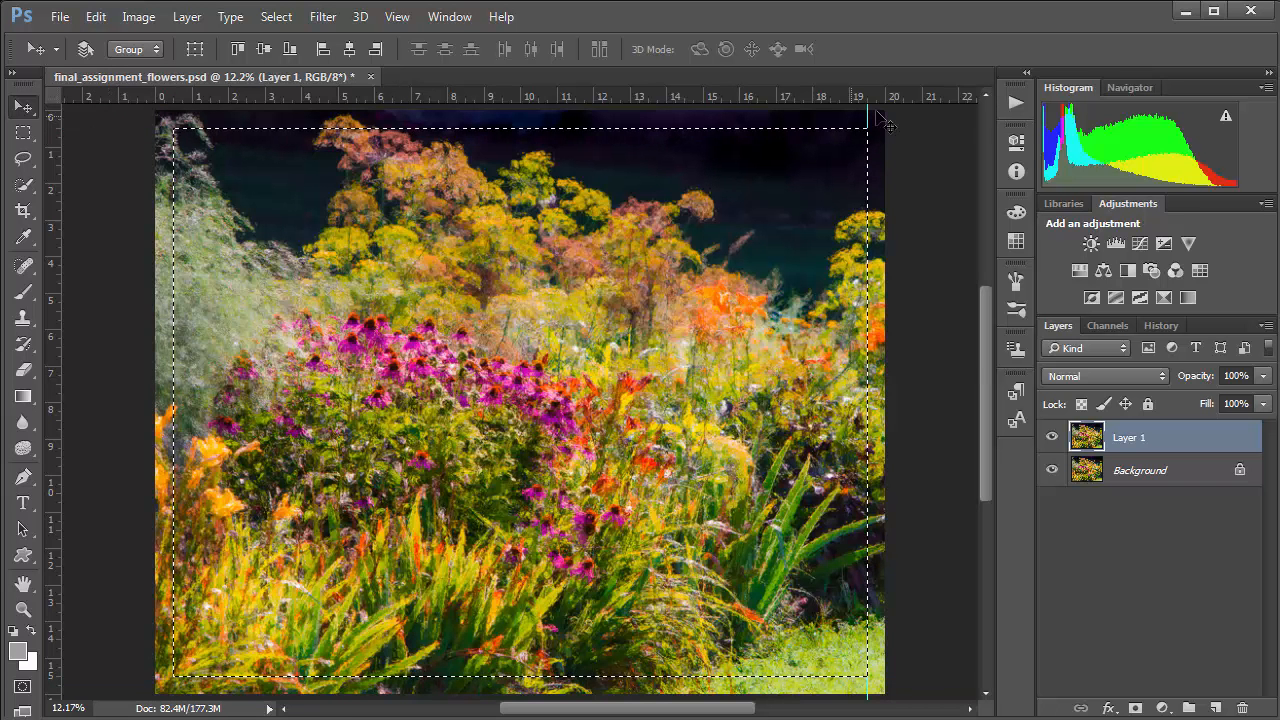
pyautogui.moveTo(868, 117); pyautogui.dragTo(48, 182)
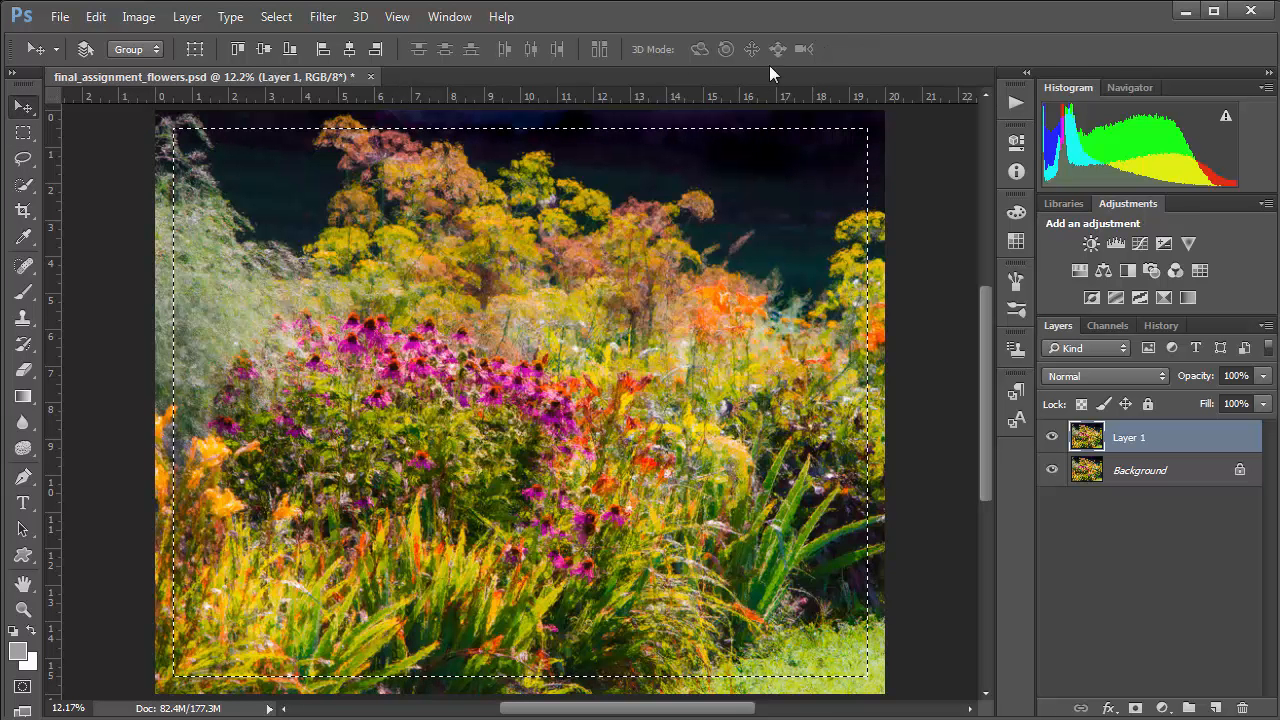
pyautogui.click(22, 132)
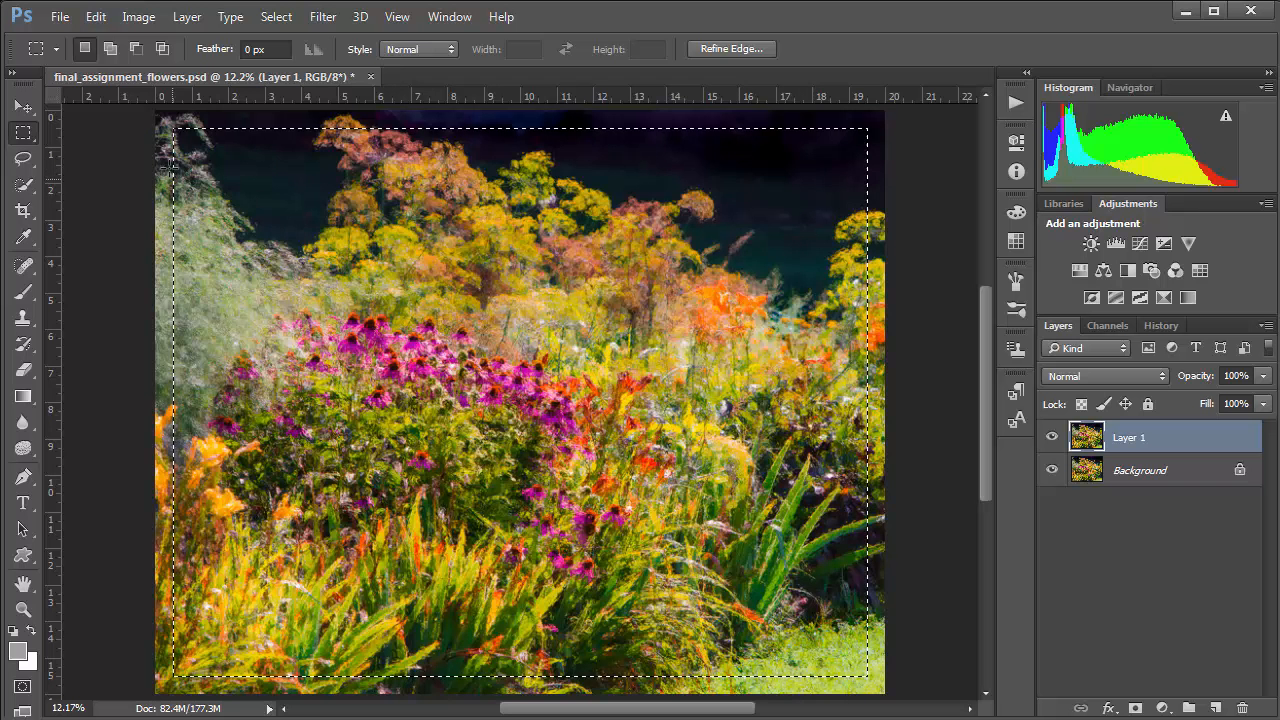
# - Try refining the rectangular selection's edge with an edge-detection radius of 95.1 px
pyautogui.click(719, 47)
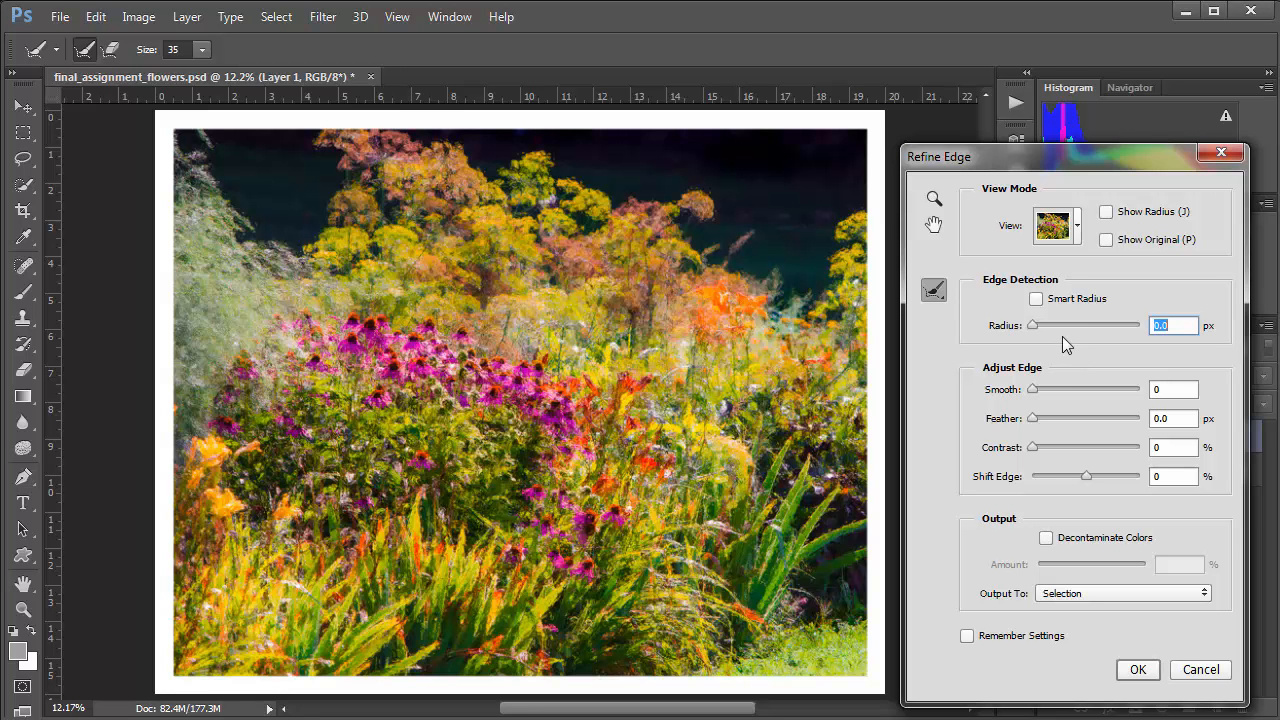
pyautogui.click(1070, 231)
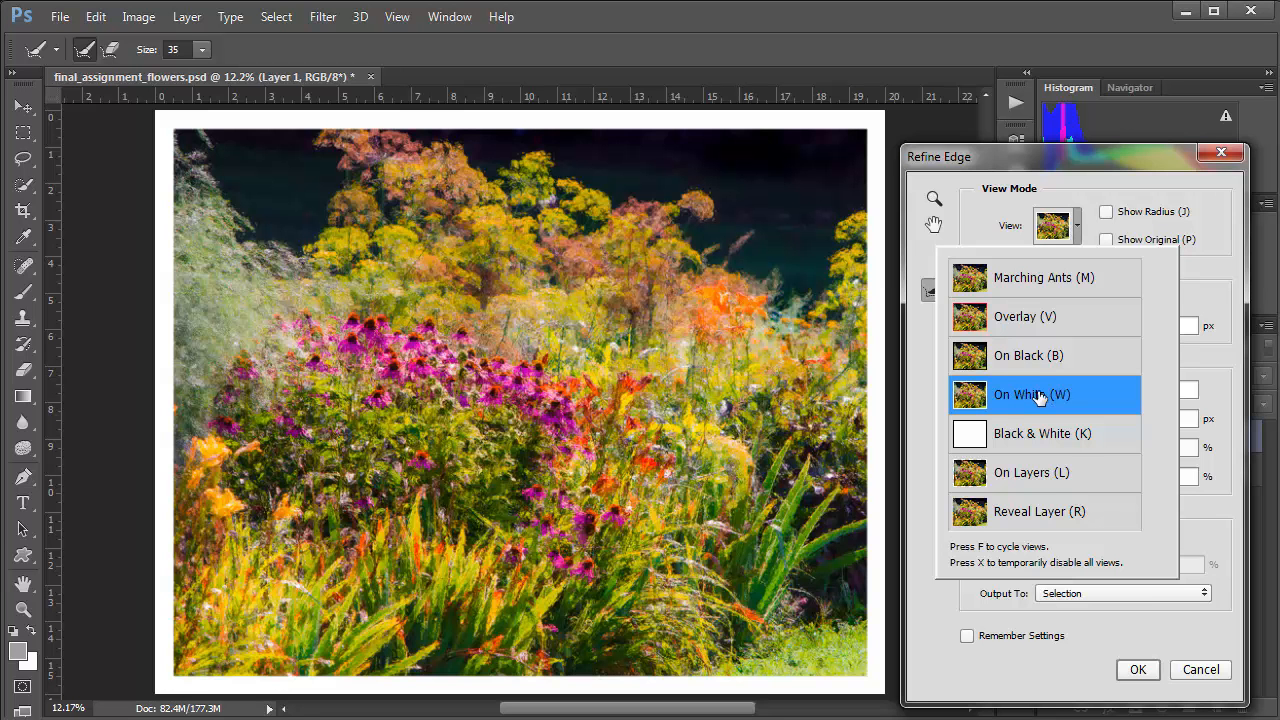
pyautogui.click(1147, 160)
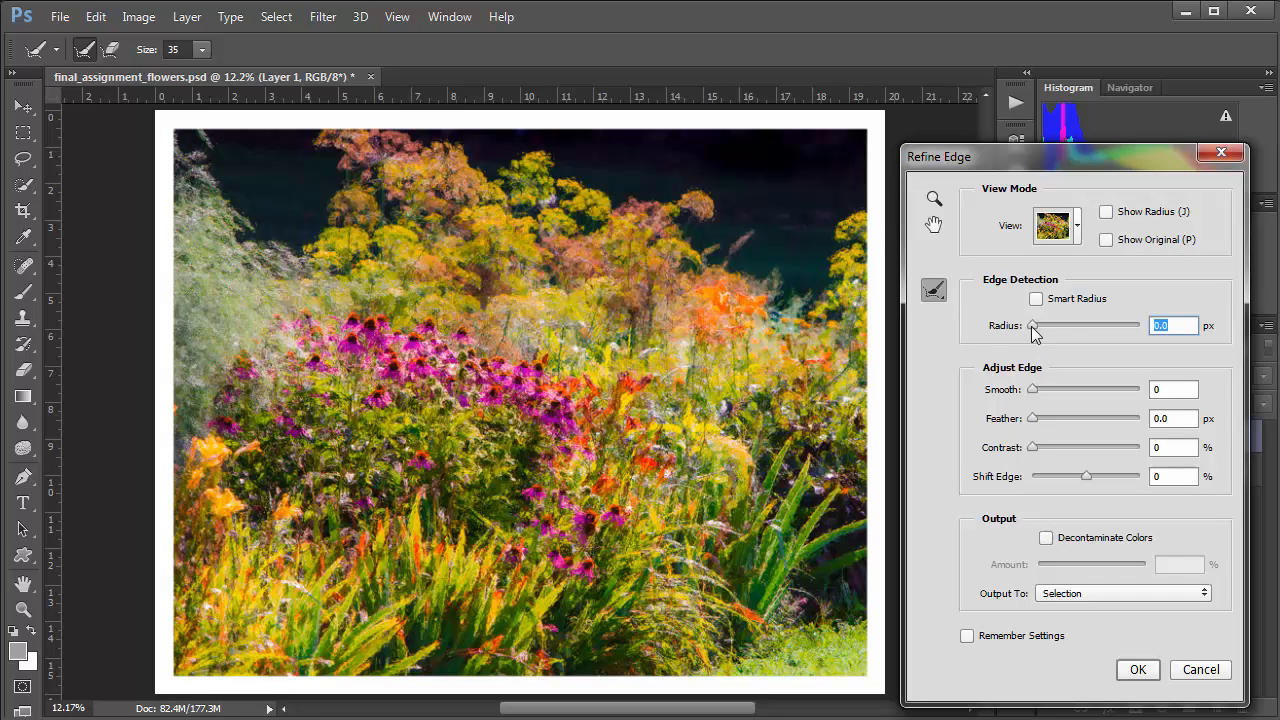
pyautogui.moveTo(1033, 328); pyautogui.dragTo(1106, 316)
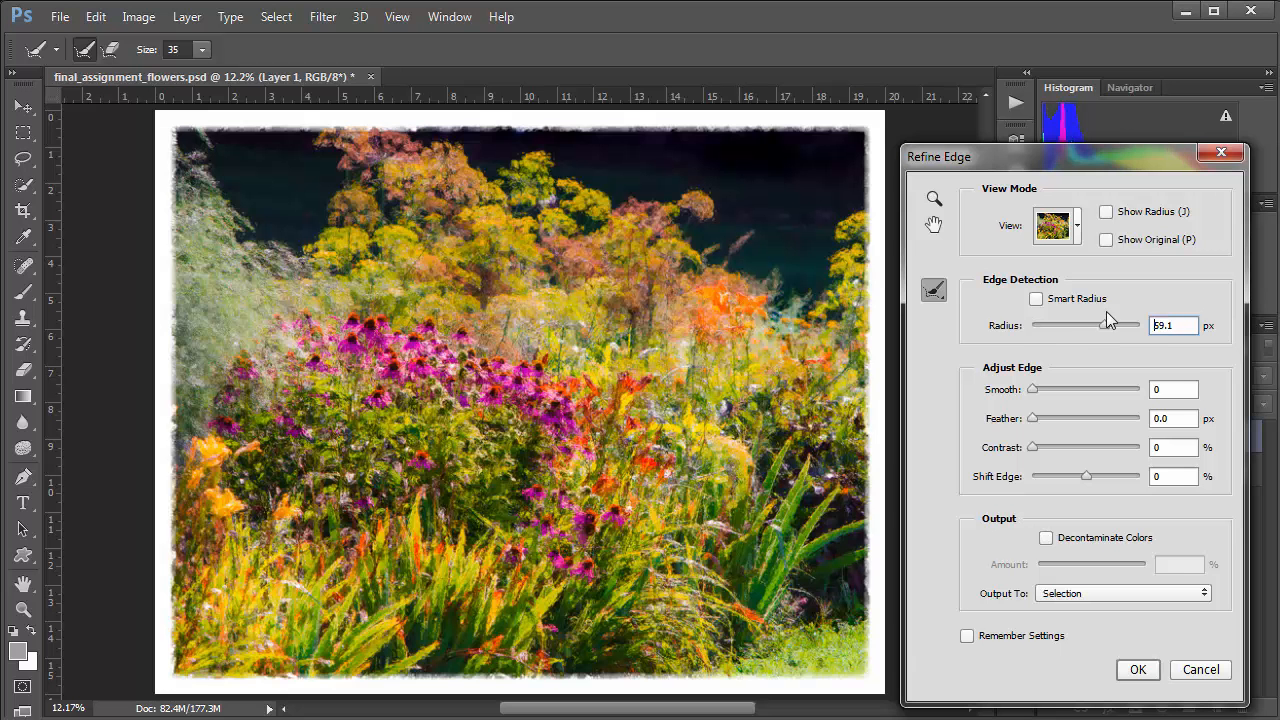
pyautogui.click(1078, 228)
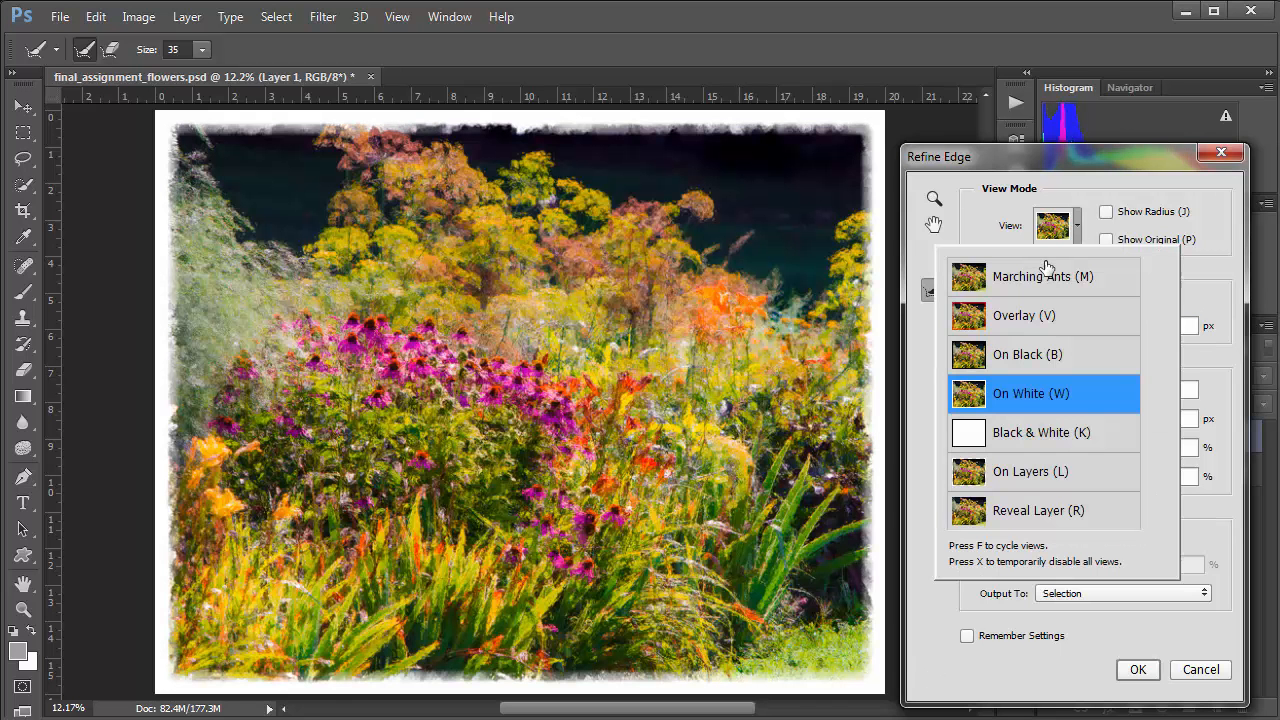
pyautogui.moveTo(1091, 151); pyautogui.dragTo(1074, 153)
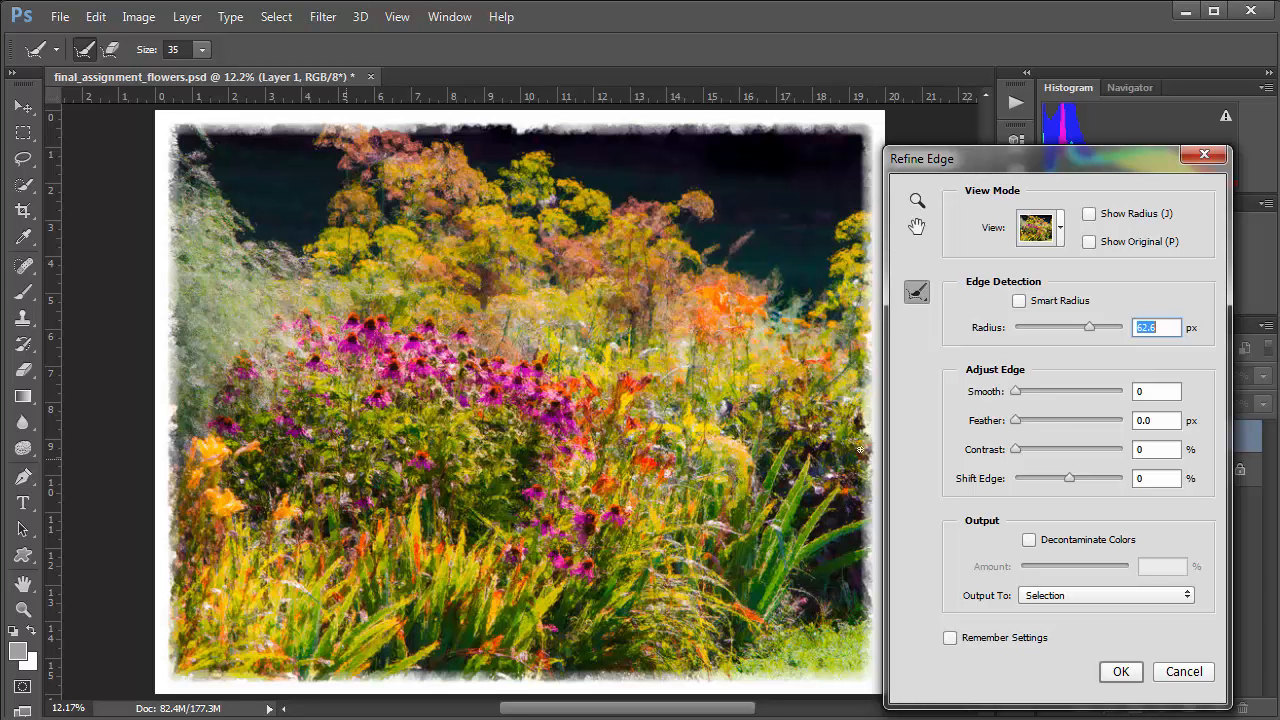
pyautogui.click(1071, 326)
pyautogui.click(1086, 326)
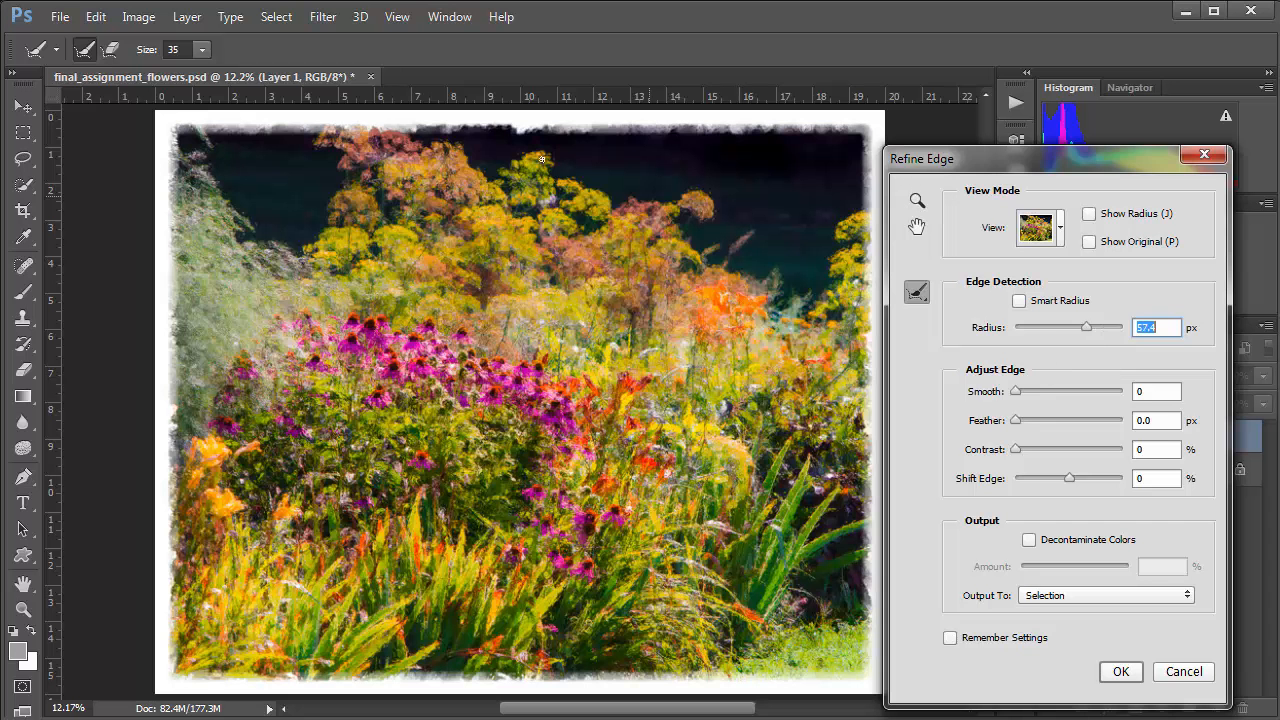
pyautogui.click(1101, 326)
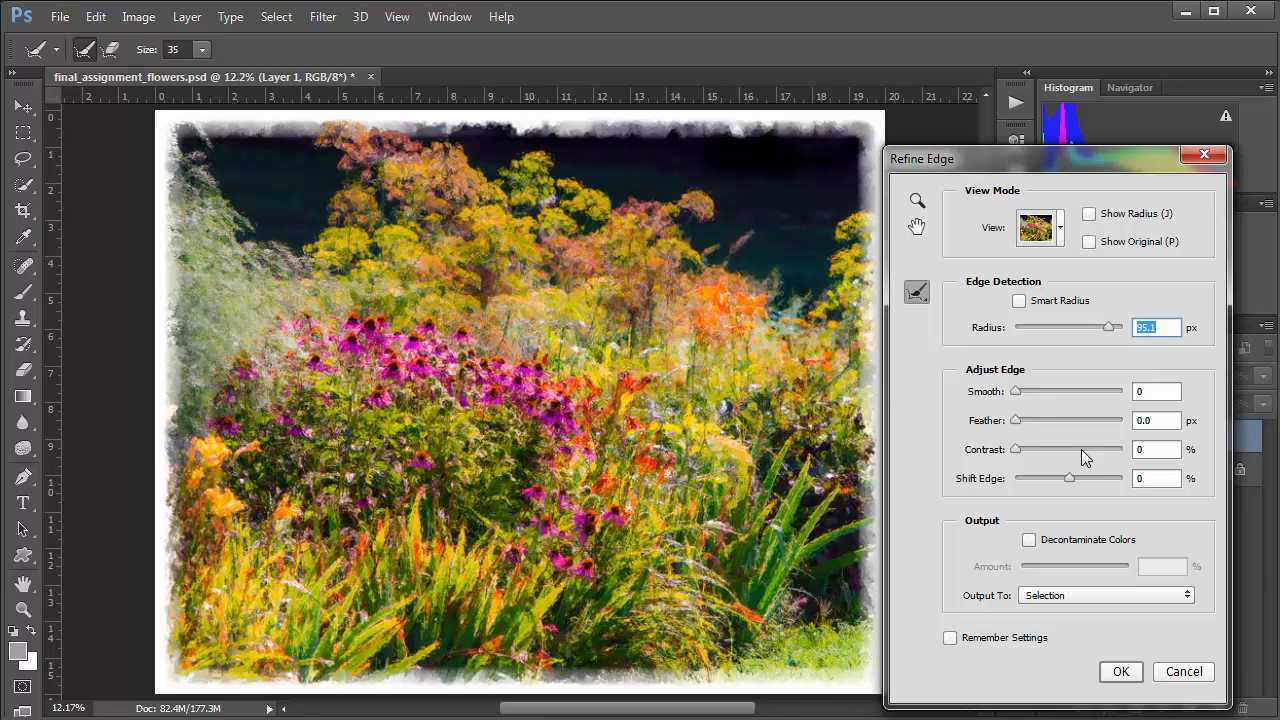
# - Try an edge contrast of 79% and apply the refinement as a selection, undoing it to restore the straight-edged marquee
pyautogui.moveTo(1016, 451); pyautogui.dragTo(1056, 455)
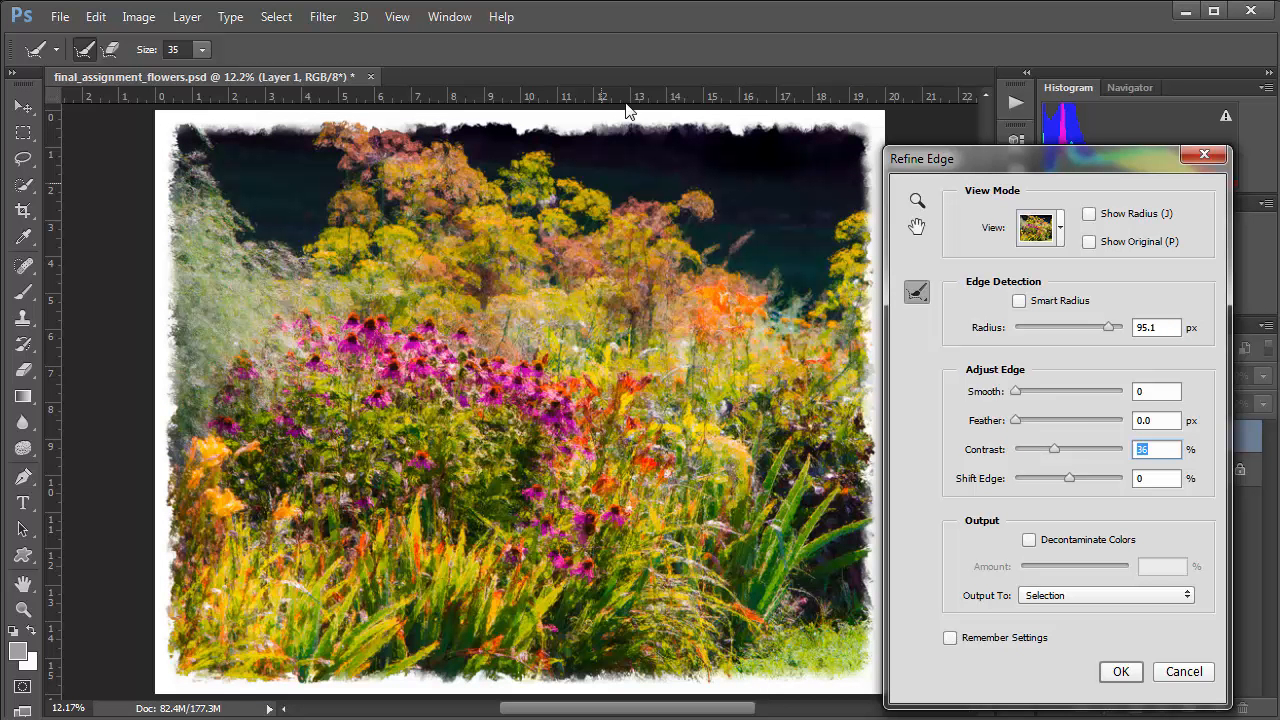
pyautogui.click(1055, 451)
pyautogui.moveTo(1045, 456); pyautogui.dragTo(1100, 450)
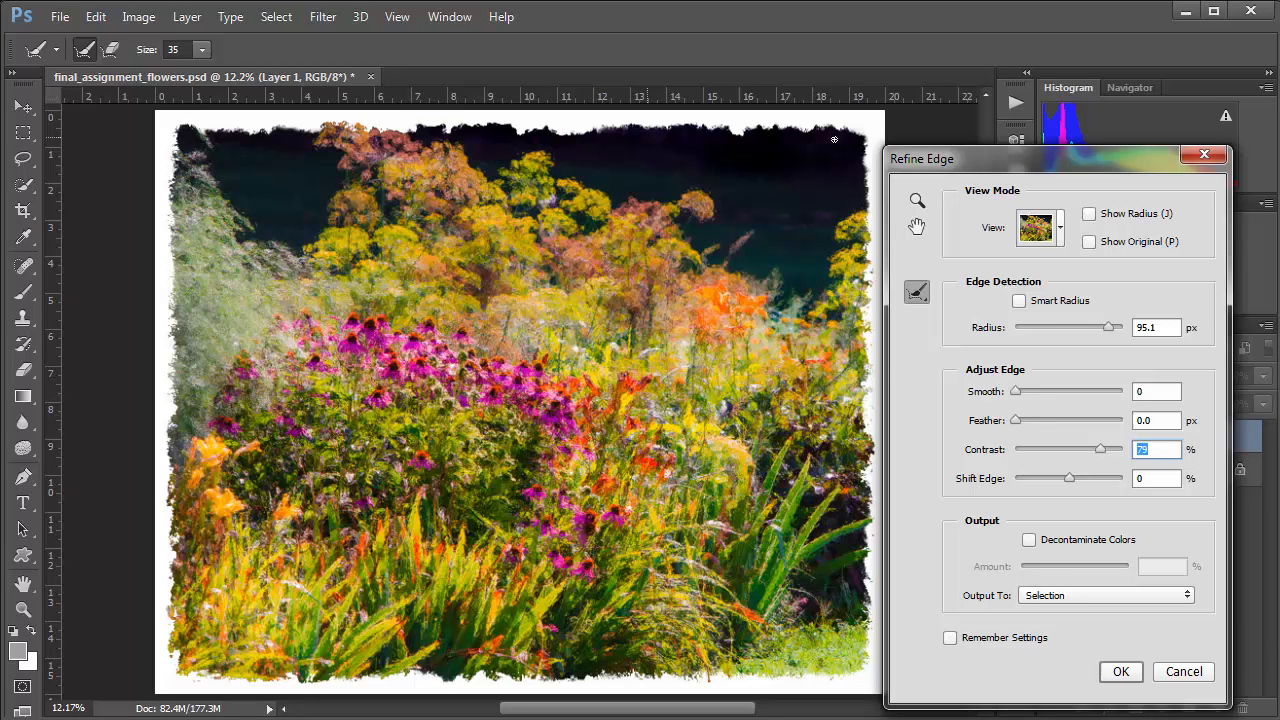
pyautogui.click(1121, 672)
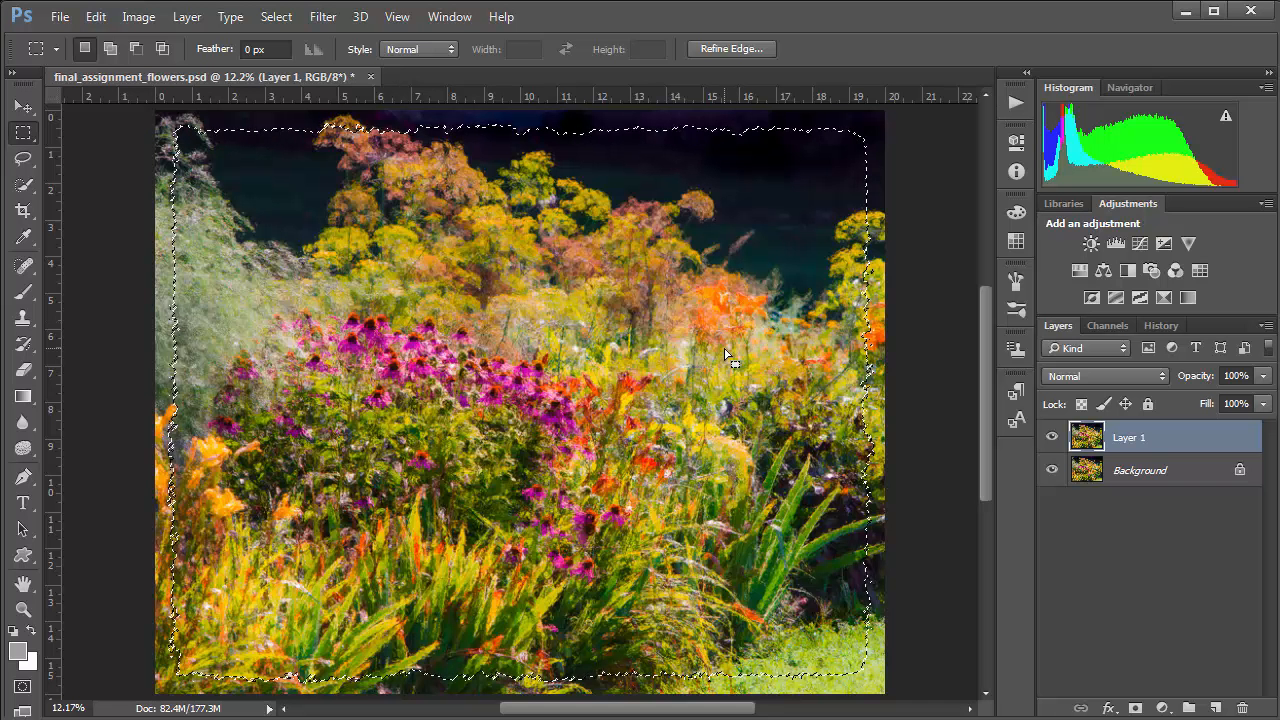
pyautogui.hotkey('ctrl', 'z')
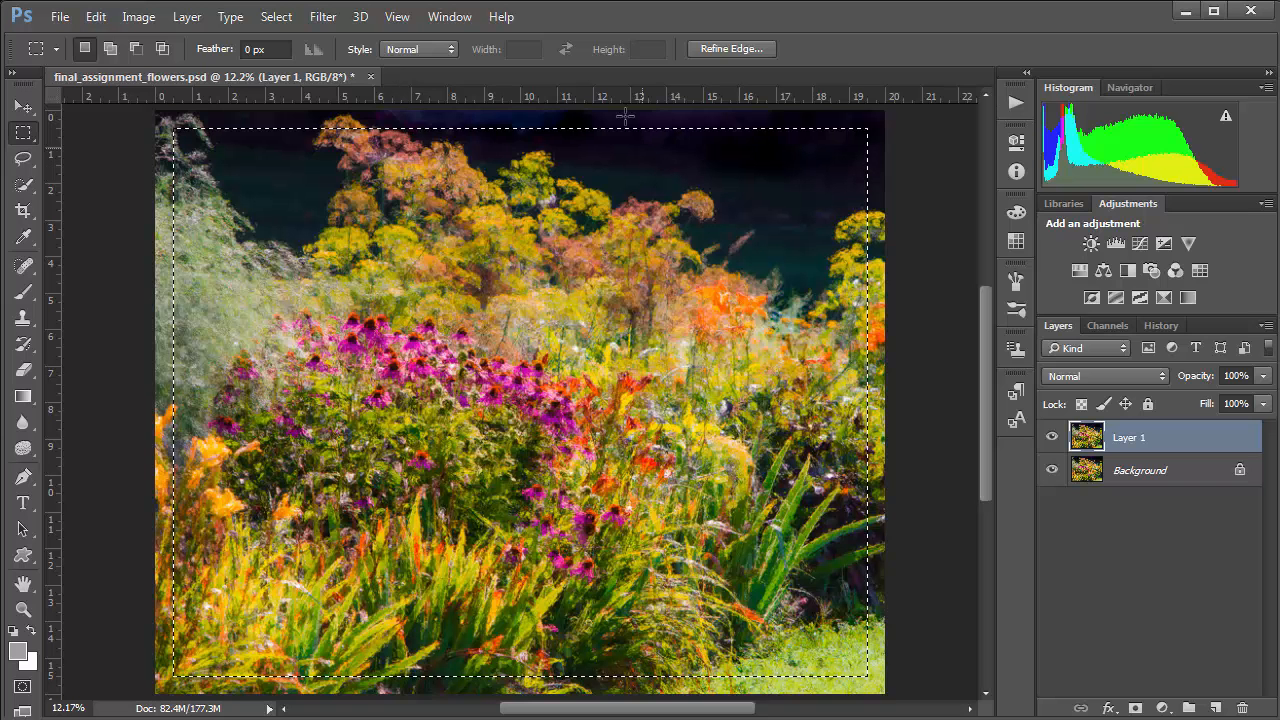
# - Start Refine Edge again on the rectangular selection and set the edge-detection radius to 118.0 px
pyautogui.click(726, 48)
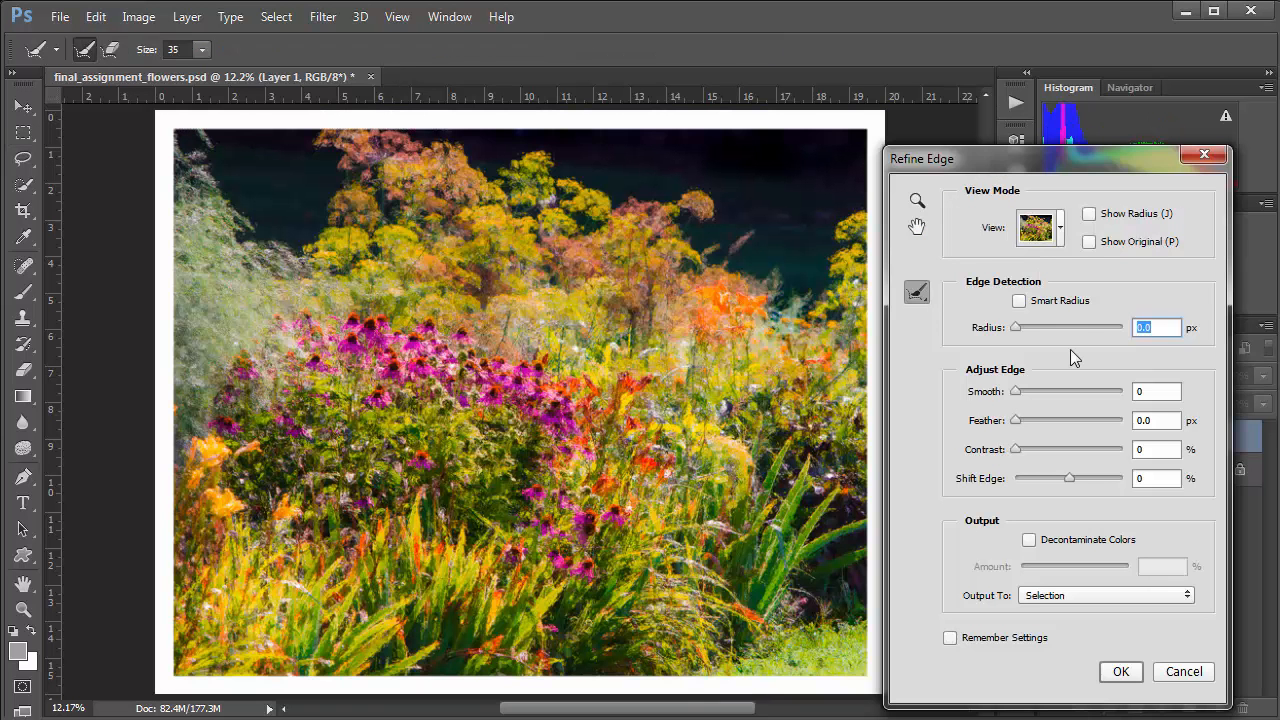
pyautogui.click(1091, 326)
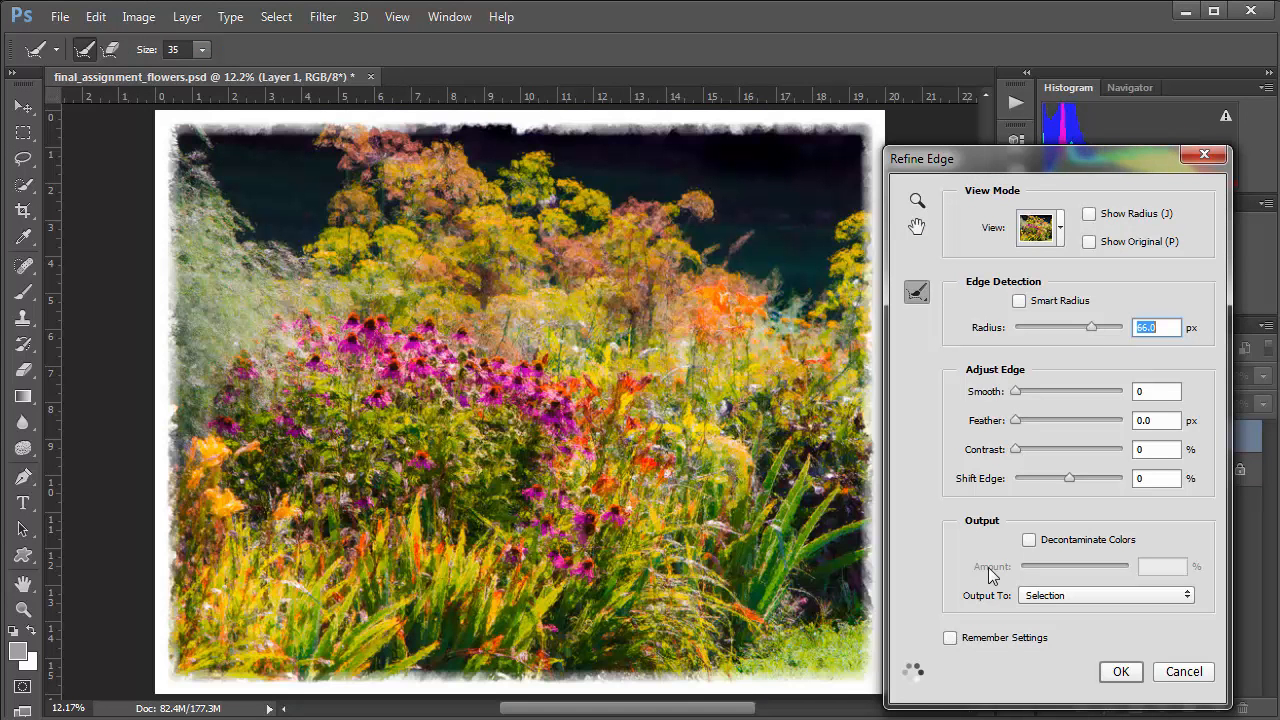
pyautogui.click(1109, 329)
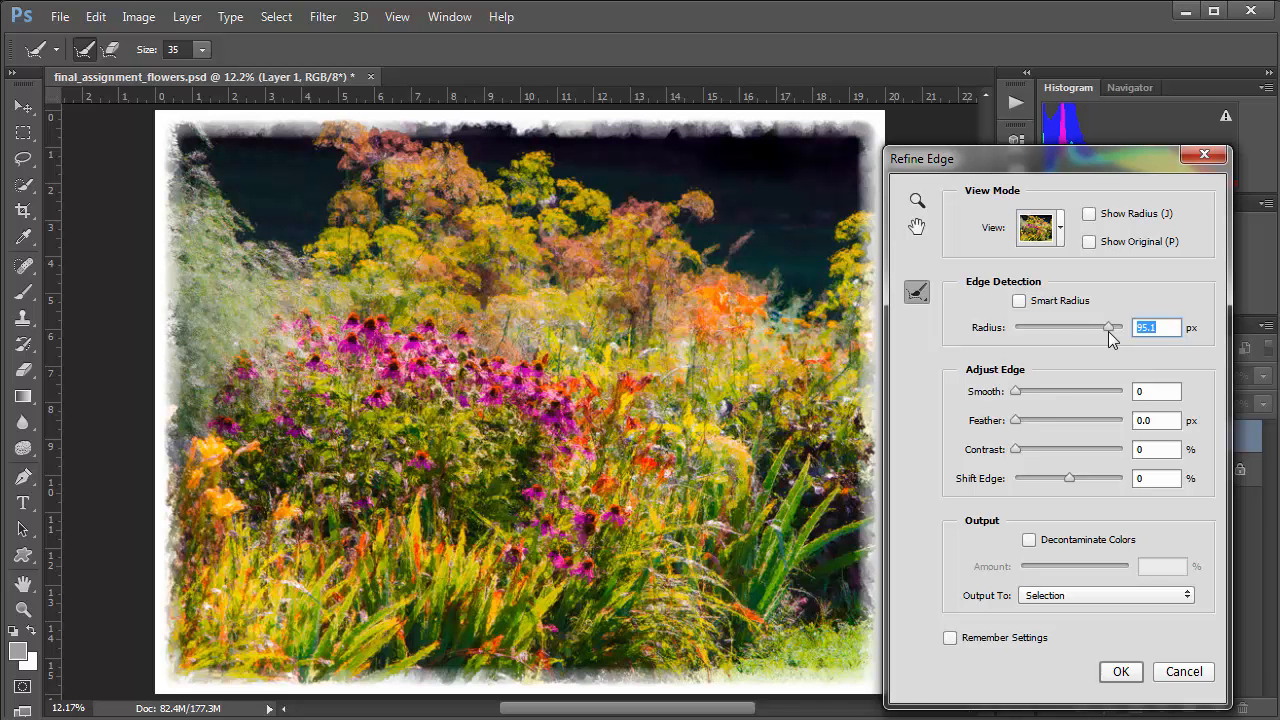
pyautogui.click(1114, 327)
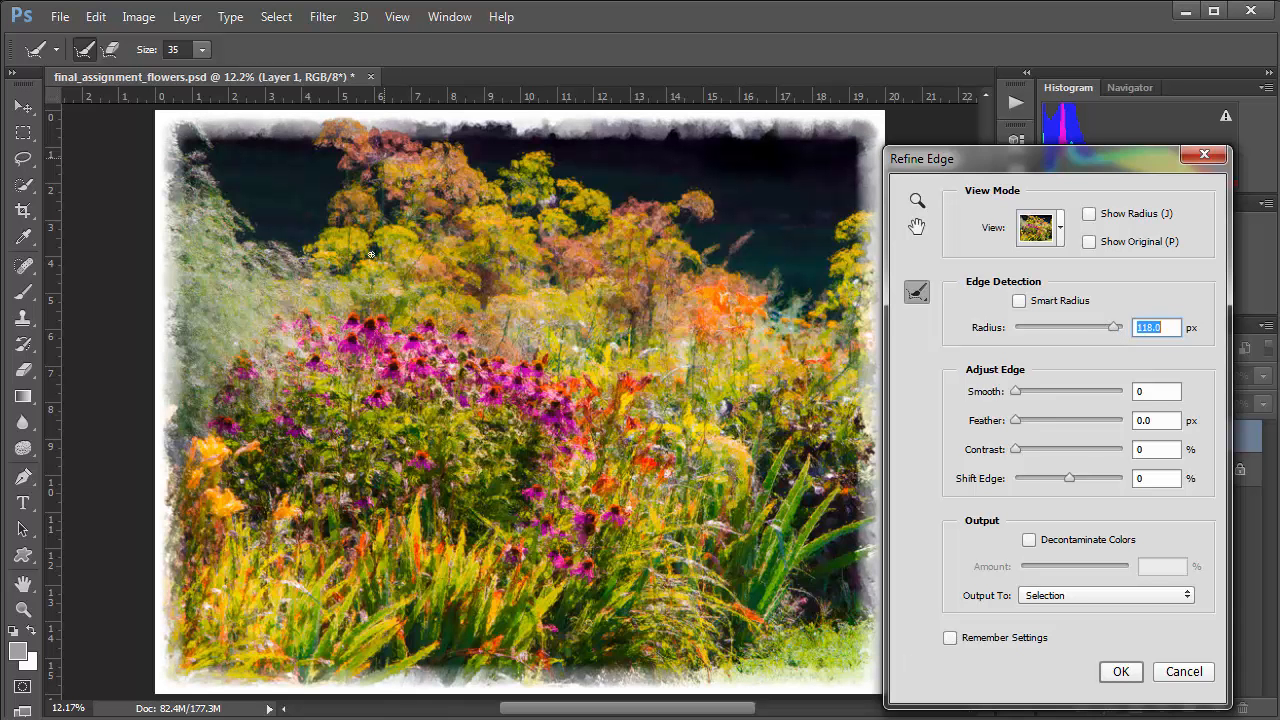
# - Compare edge contrasts of 55, 67, 80 and 100%, and settle on 41%
pyautogui.click(1075, 450)
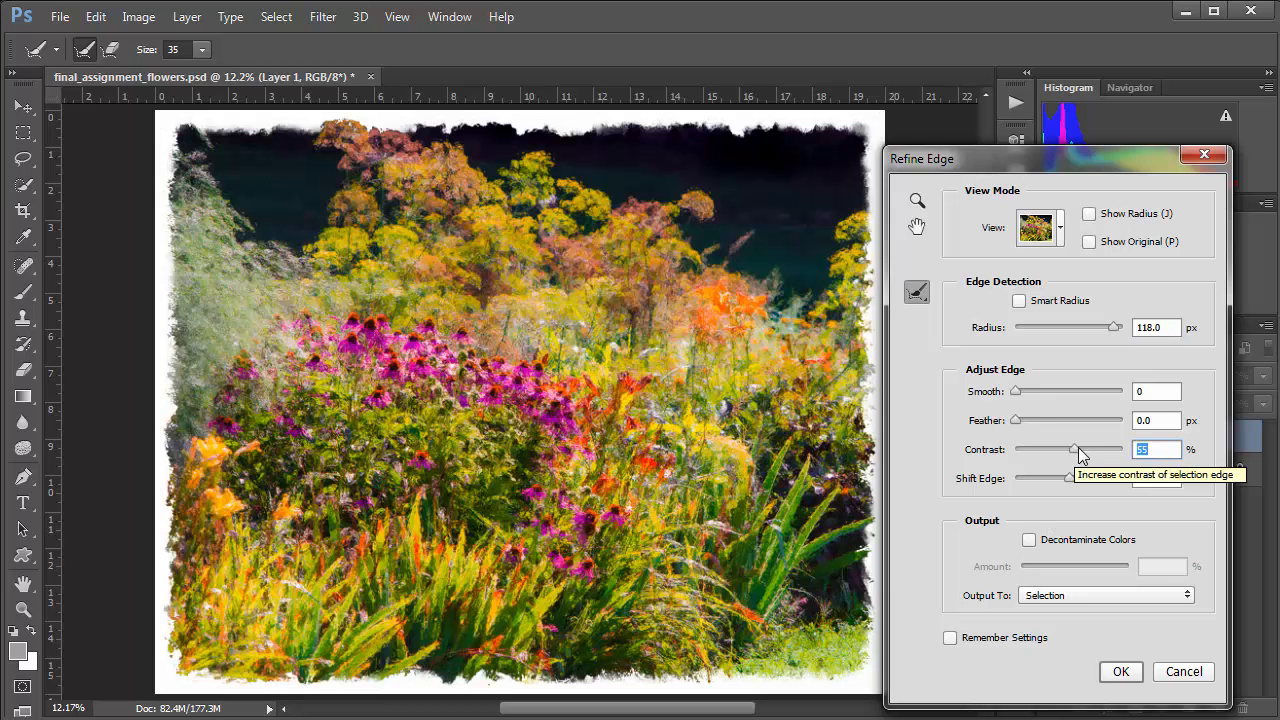
pyautogui.click(1088, 451)
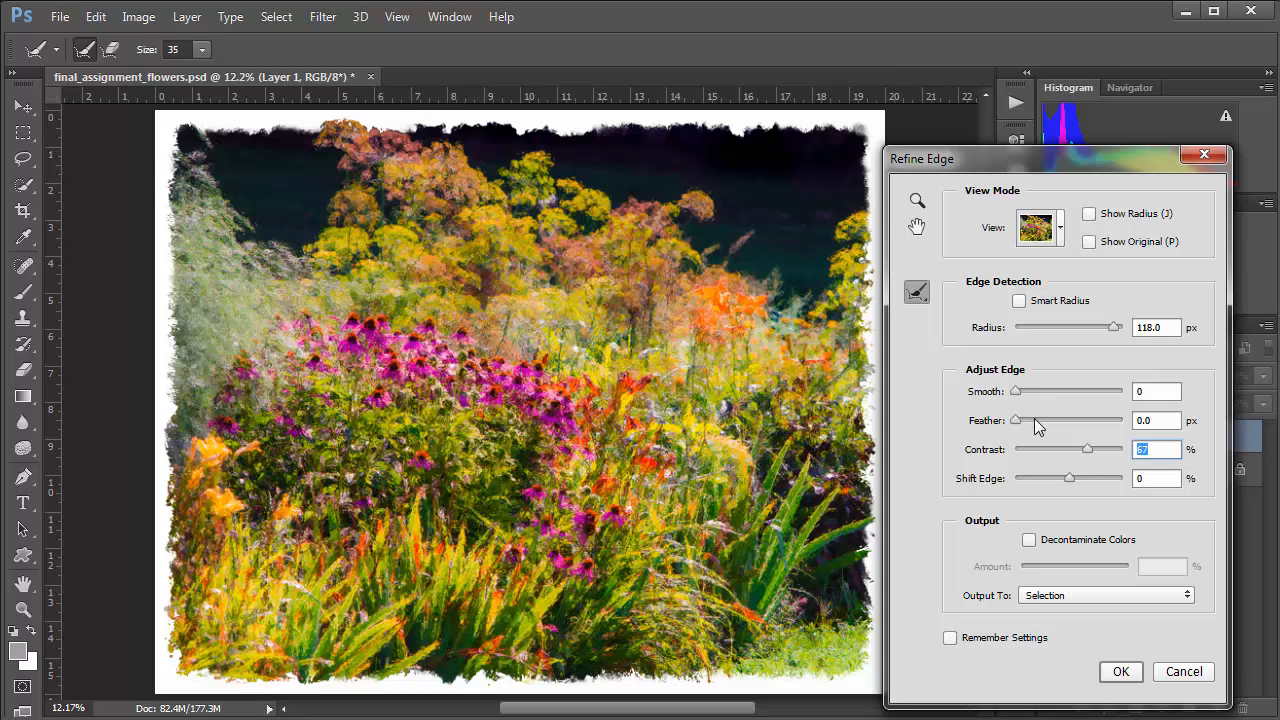
pyautogui.click(1104, 449)
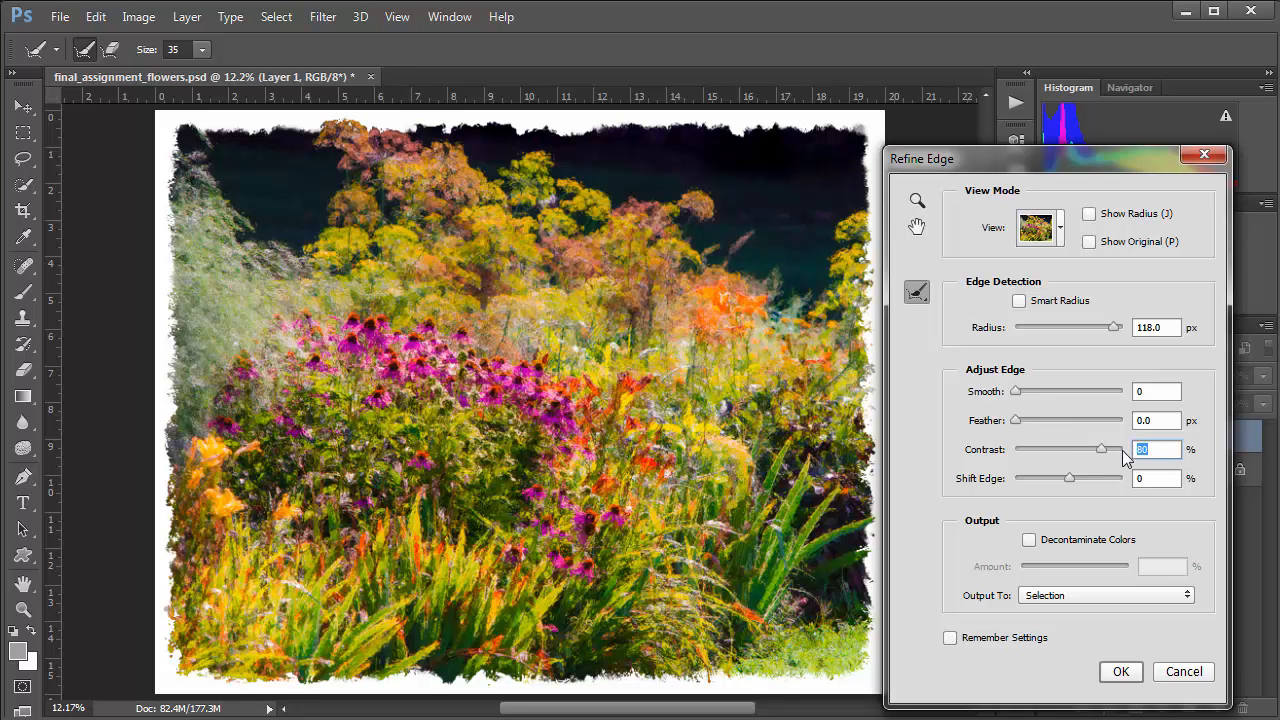
pyautogui.click(1123, 450)
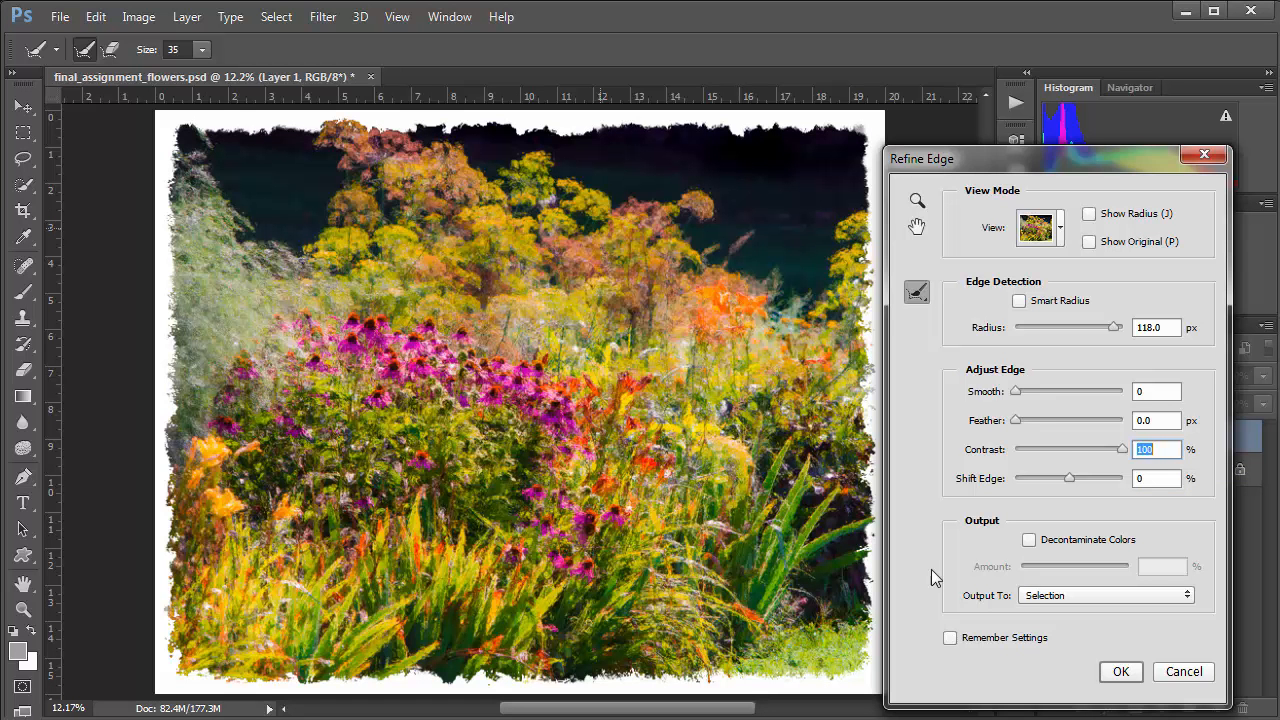
pyautogui.click(1059, 449)
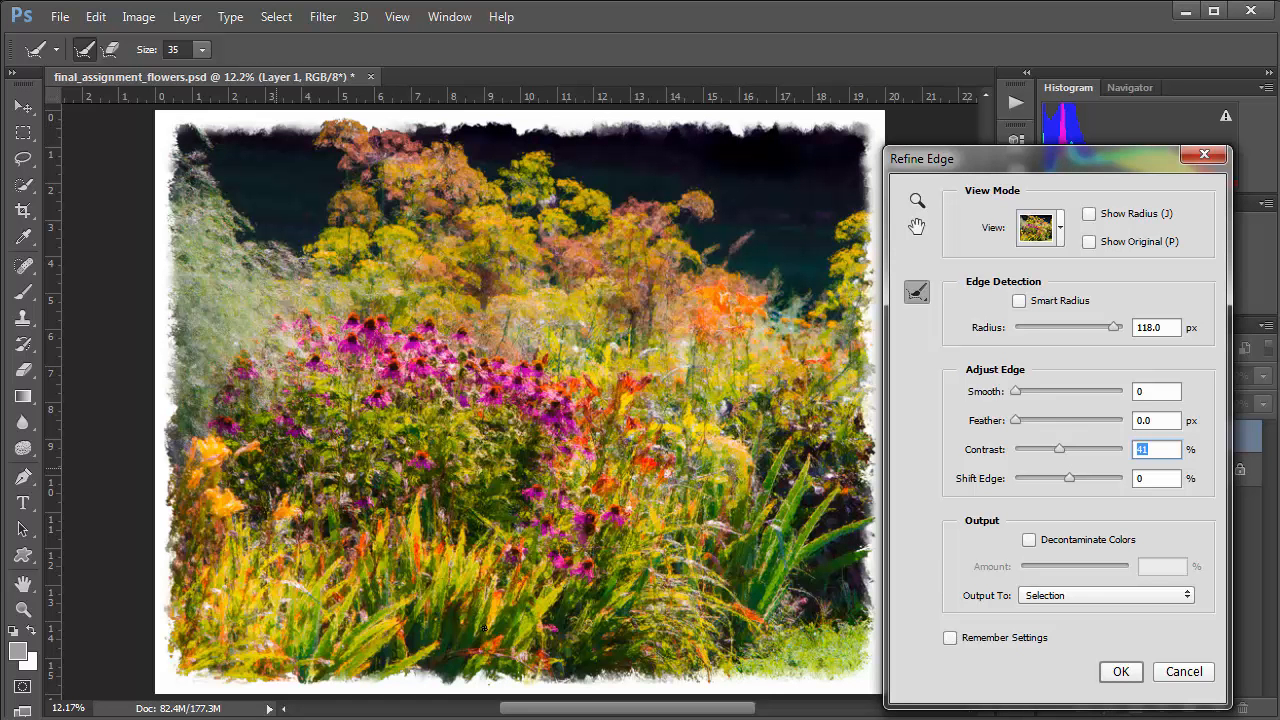
# - Shift the edge inward by -10% and output the refined selection as a new layer with a layer mask
pyautogui.click(1060, 592)
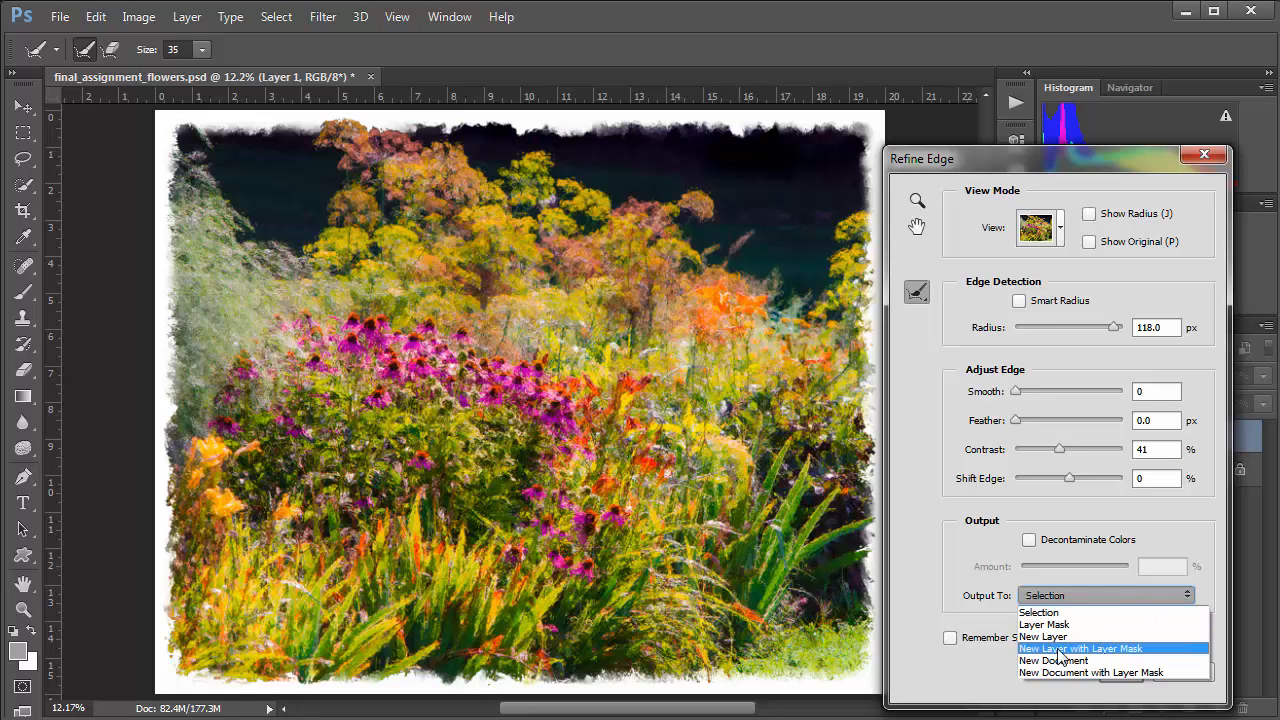
pyautogui.click(1110, 650)
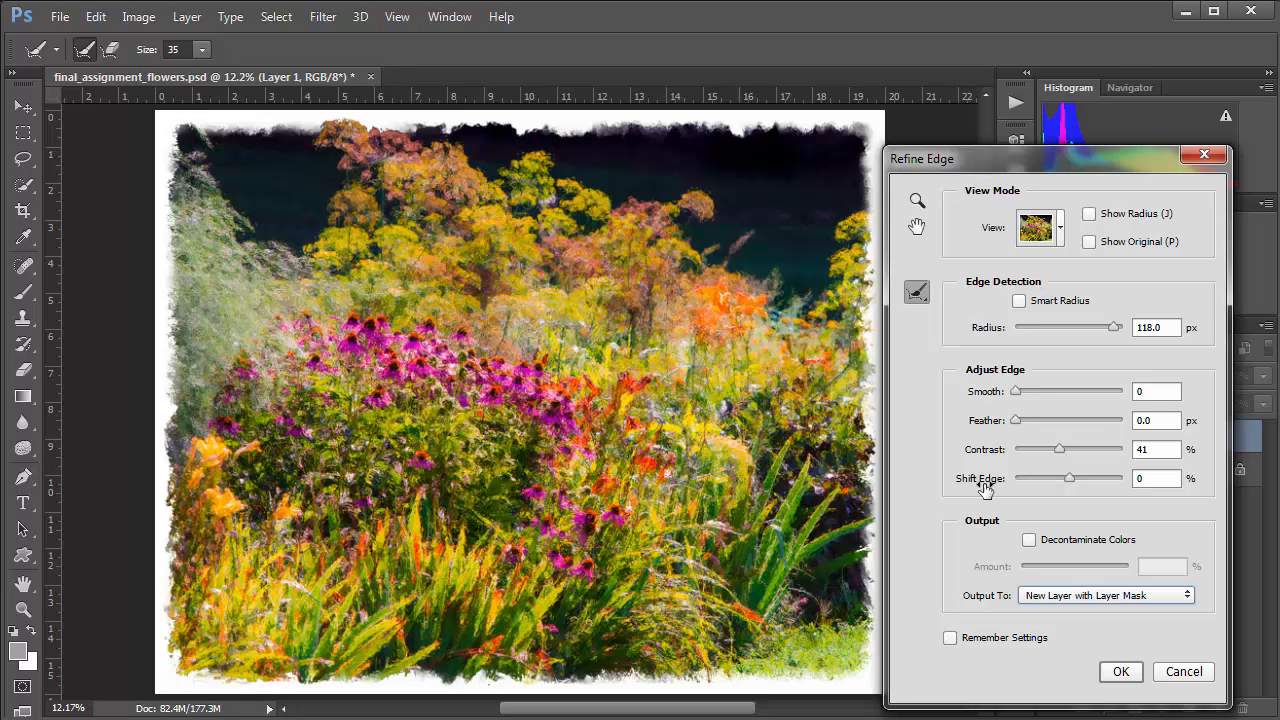
pyautogui.moveTo(1068, 478)
pyautogui.mouseDown()
pyautogui.moveTo(1038, 479)
pyautogui.moveTo(1112, 481)
pyautogui.moveTo(1066, 484)
pyautogui.mouseUp()
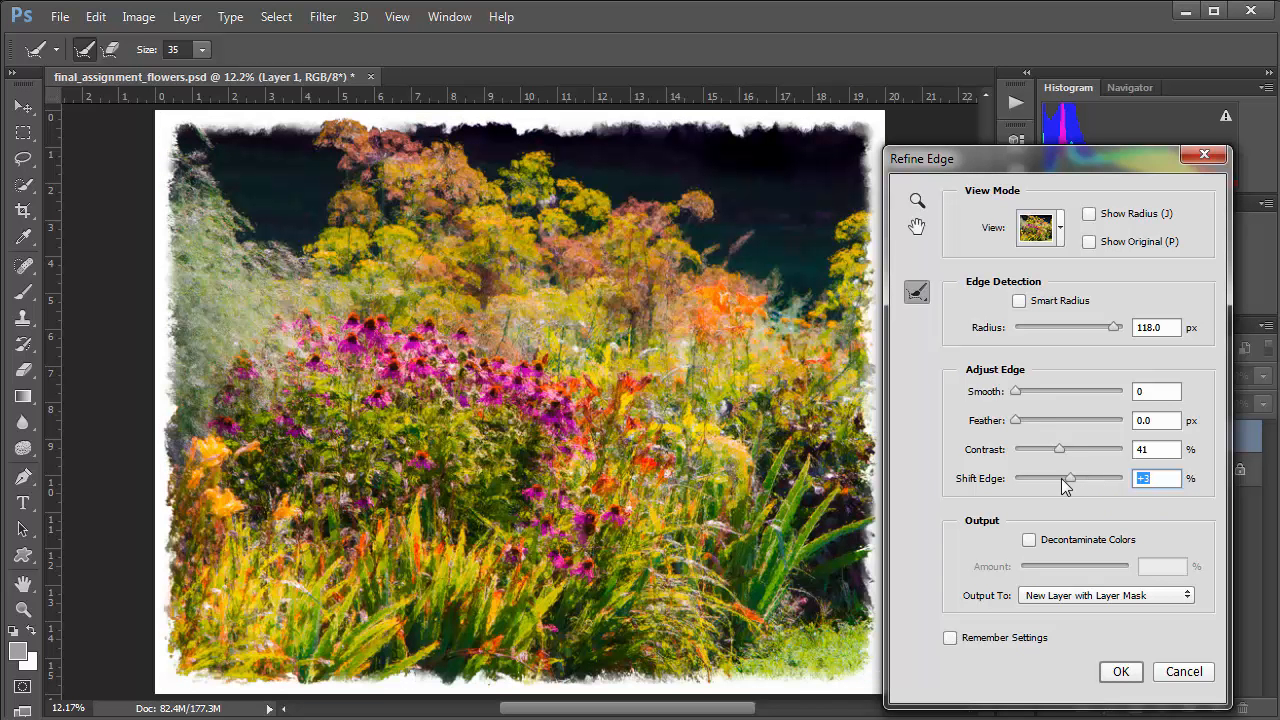
pyautogui.click(1063, 479)
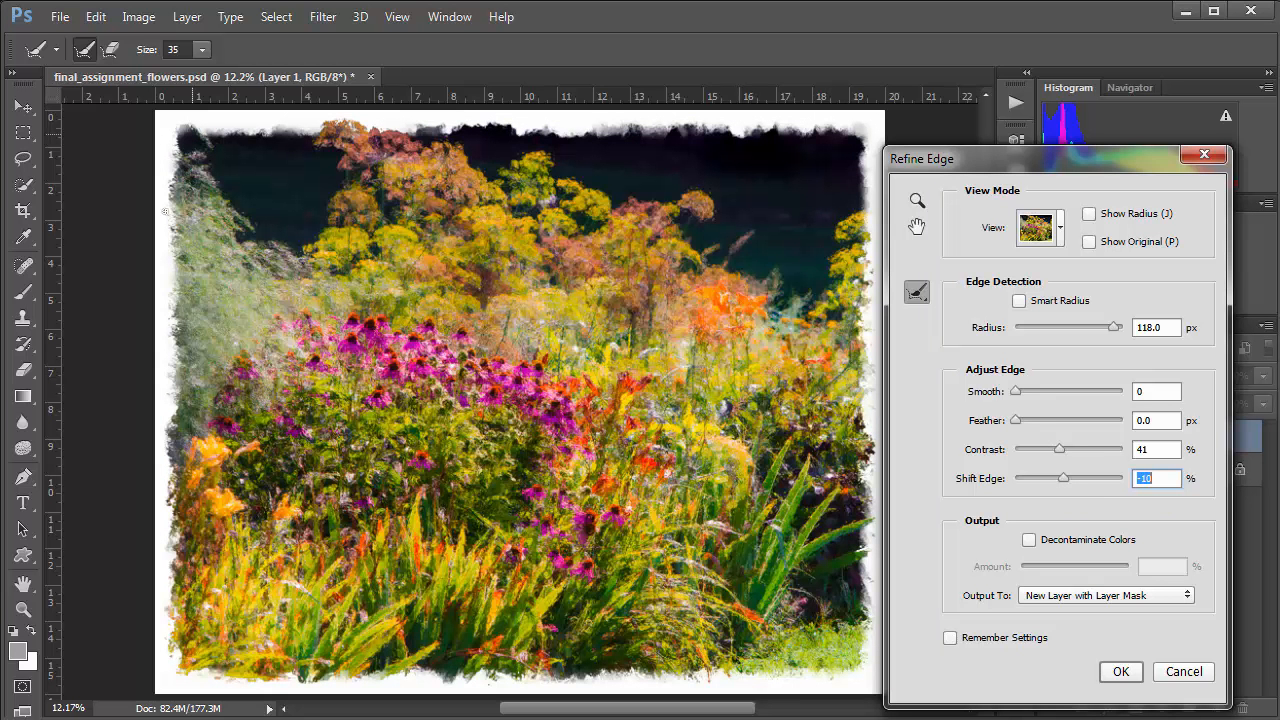
pyautogui.click(1122, 672)
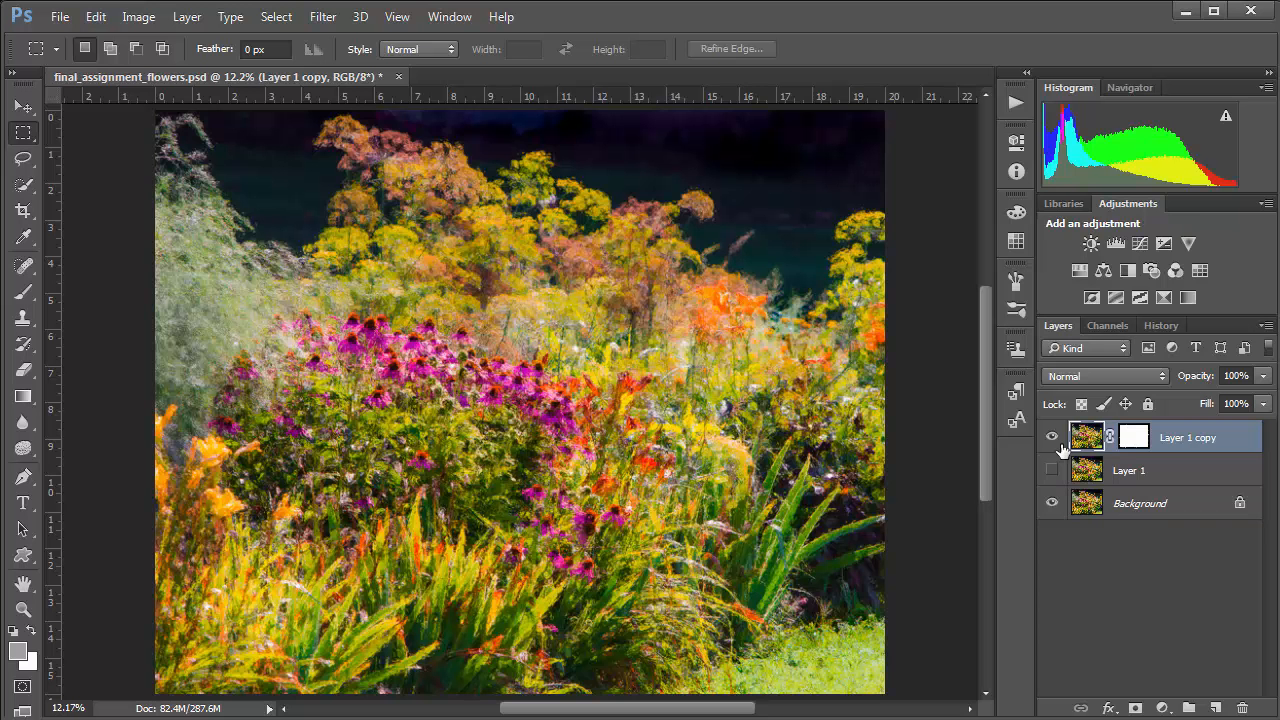
# - Hide the Background layer and add an empty layer directly above Layer 1, below the masked copy
pyautogui.click(1051, 505)
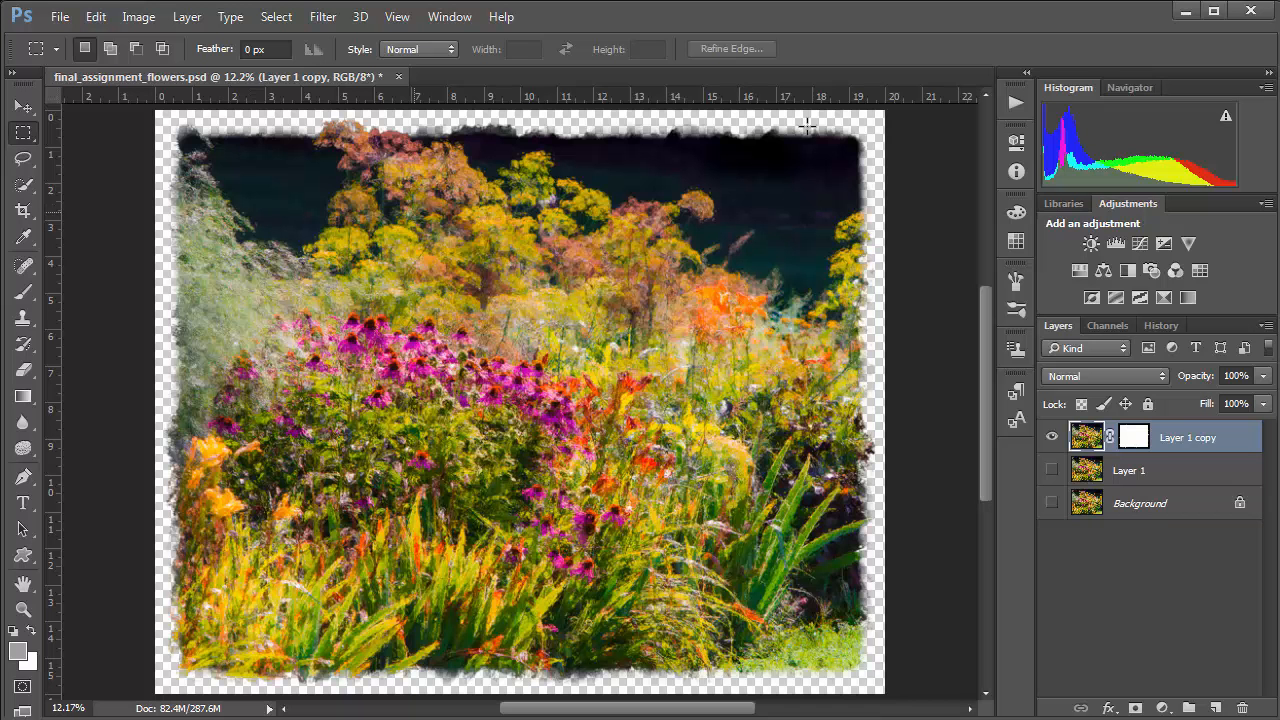
pyautogui.click(1090, 472)
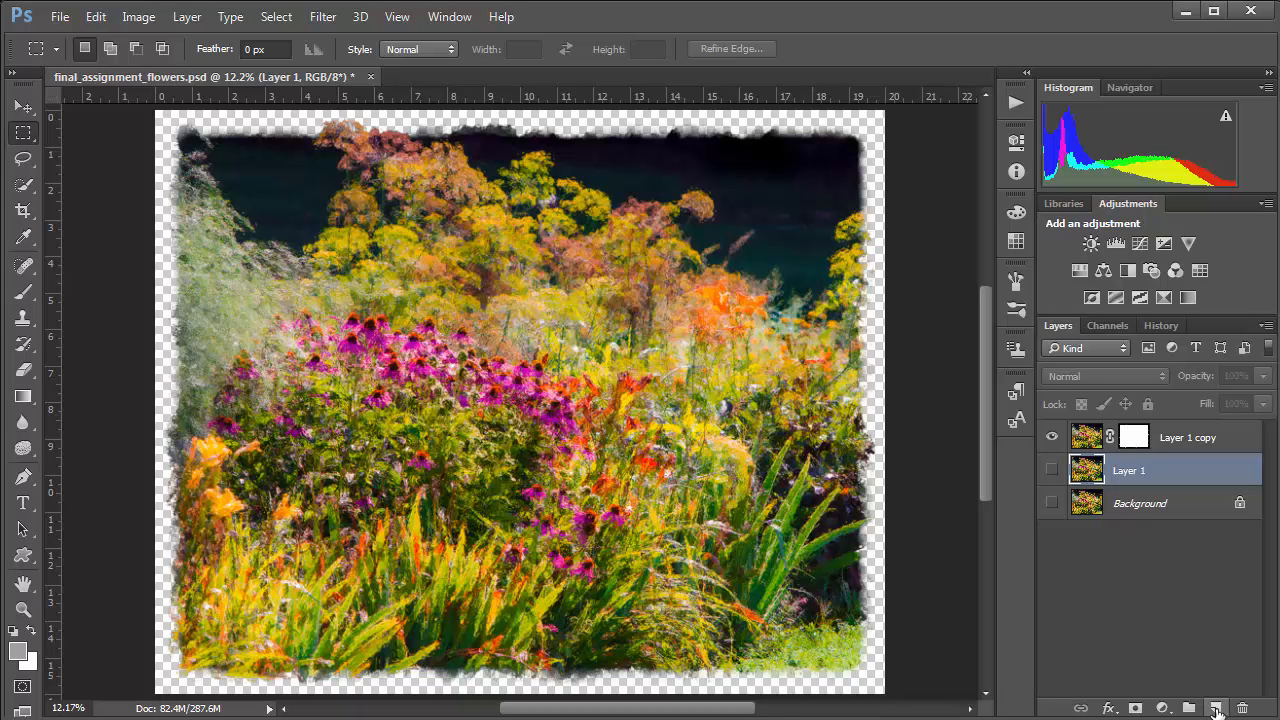
pyautogui.click(1215, 708)
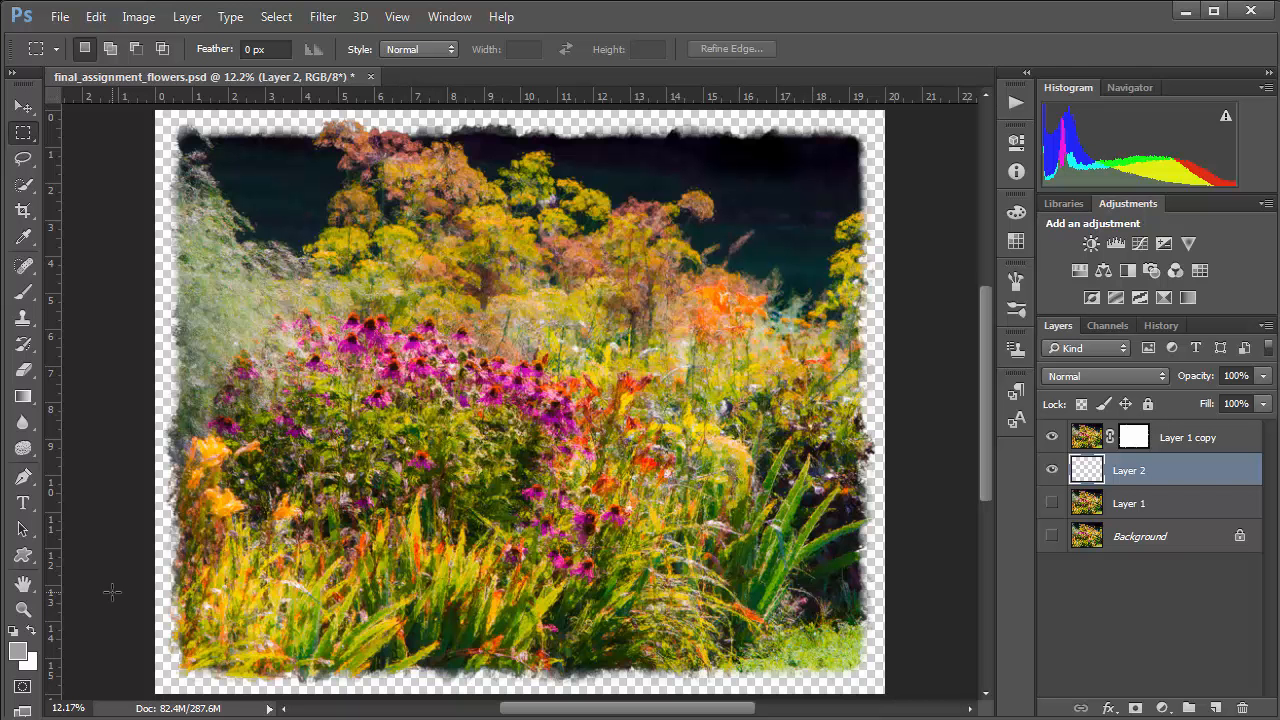
# - Reset the colours to the defaults and fill the new layer with black, replacing that fill with white
pyautogui.press('d')
pyautogui.hotkey('alt', 'BackSpace')
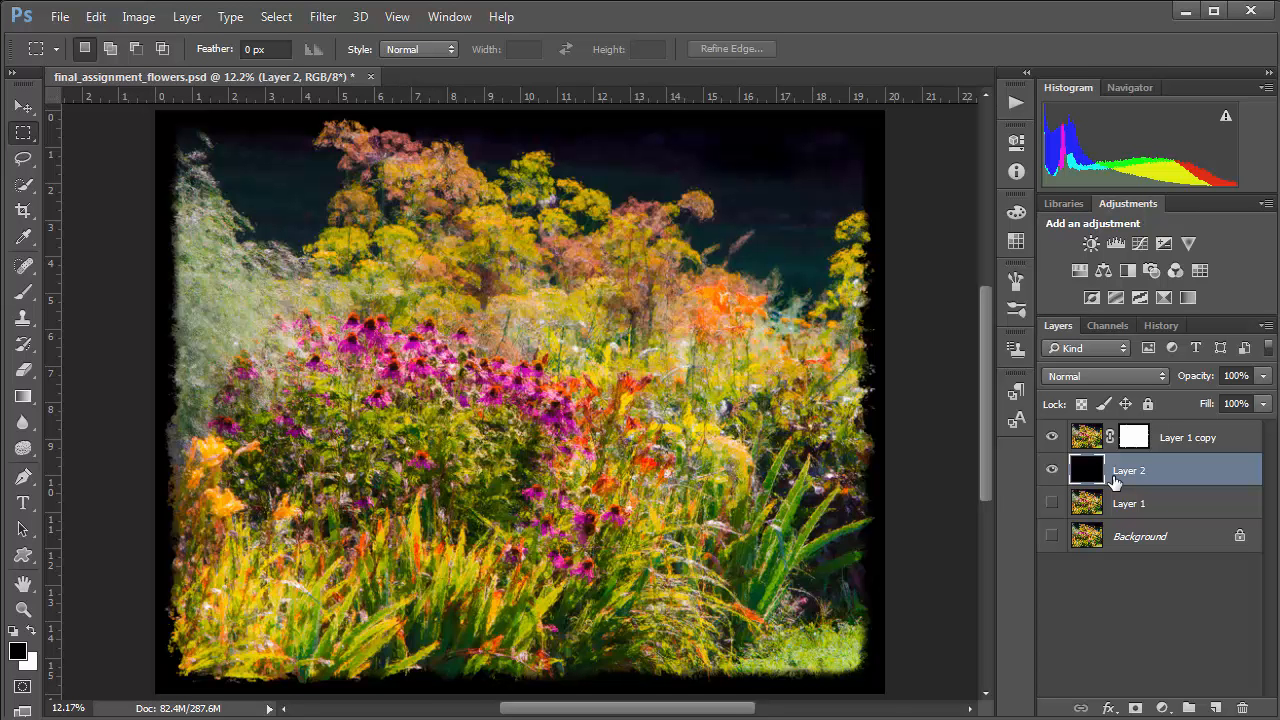
pyautogui.hotkey('ctrl', 'BackSpace')
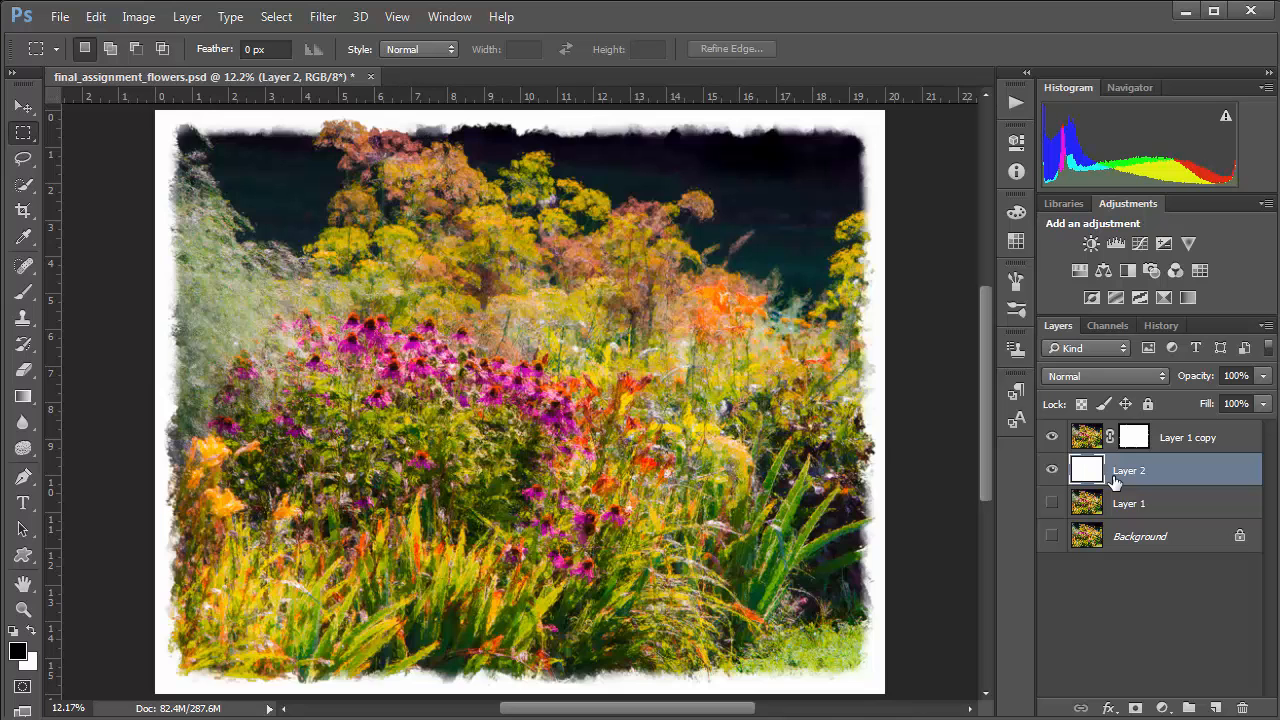
# - Examine the ragged image edges against the white border at 16.67% zoom, along the top, bottom and right side
pyautogui.keyDown('ctrl'); pyautogui.click(799, 211); pyautogui.keyUp('ctrl')
pyautogui.keyDown('ctrl'); pyautogui.click(799, 211); pyautogui.keyUp('ctrl')
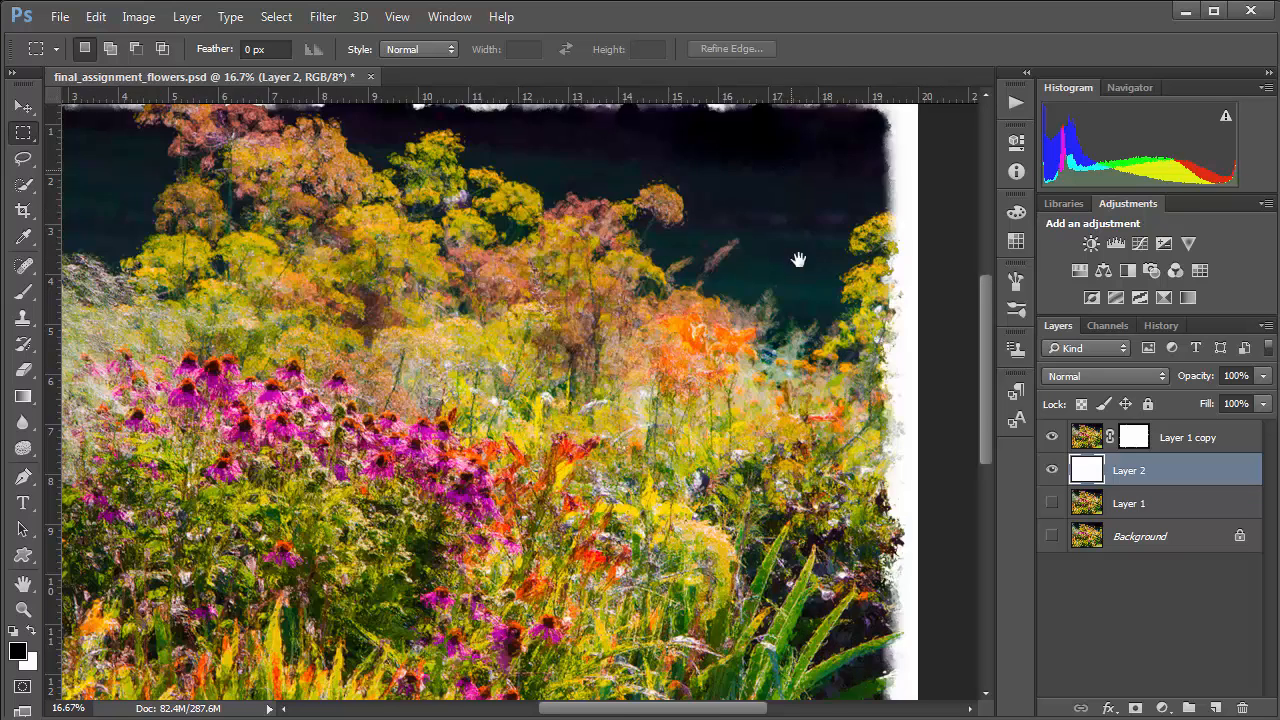
pyautogui.moveTo(799, 260); pyautogui.dragTo(822, 409)
pyautogui.moveTo(468, 307); pyautogui.dragTo(508, 297)
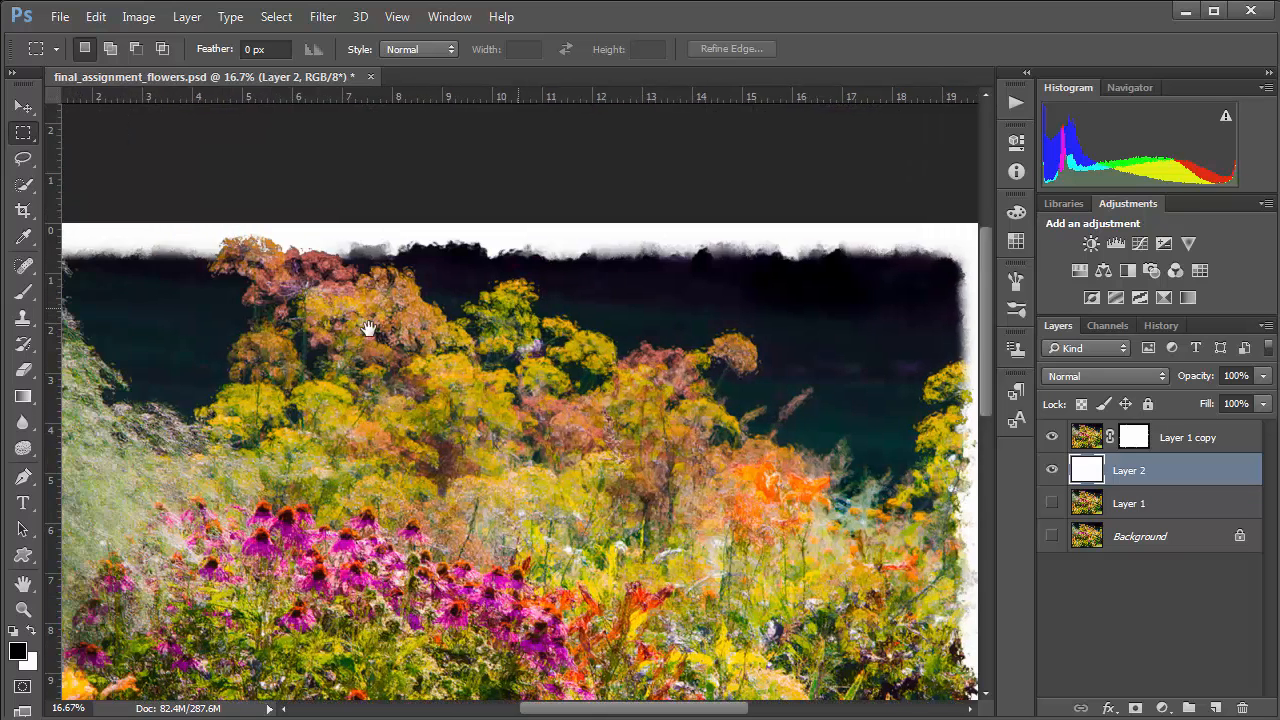
pyautogui.moveTo(371, 331); pyautogui.dragTo(500, 310)
pyautogui.moveTo(407, 401); pyautogui.dragTo(412, 248)
pyautogui.moveTo(356, 461); pyautogui.dragTo(342, 281)
pyautogui.moveTo(319, 444)
pyautogui.mouseDown()
pyautogui.moveTo(318, 421)
pyautogui.moveTo(236, 391)
pyautogui.mouseUp()
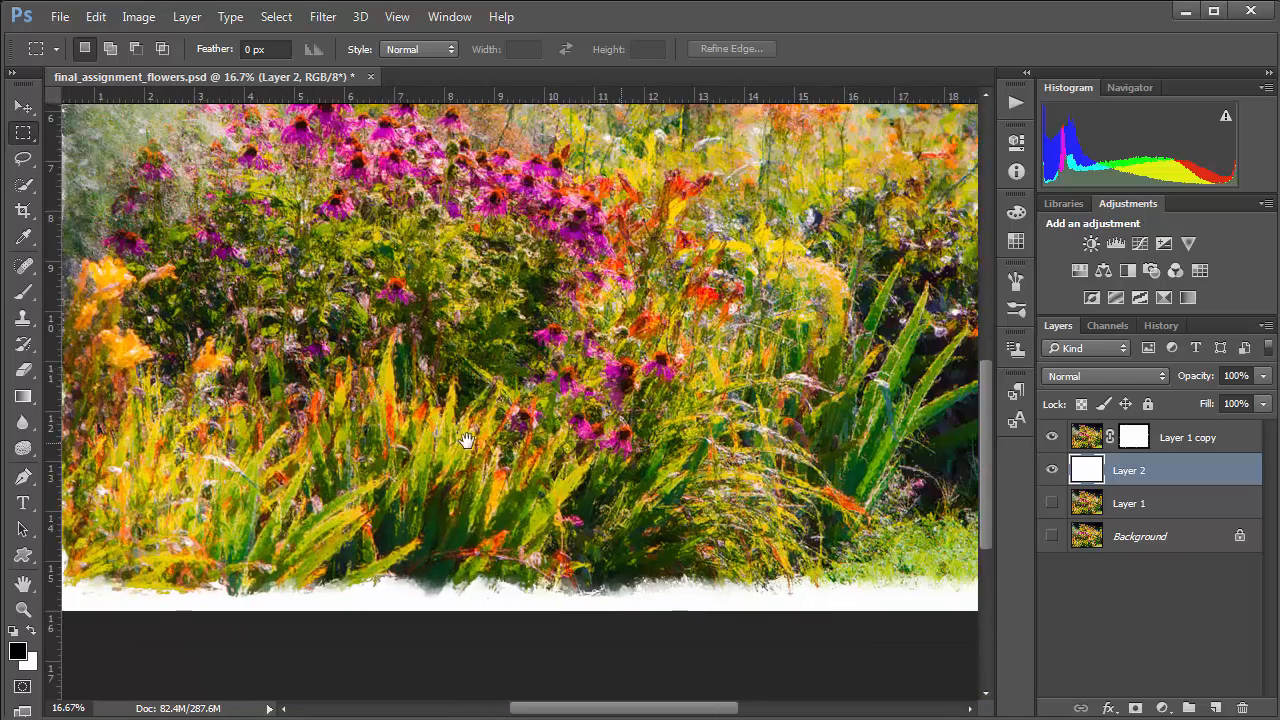
pyautogui.moveTo(466, 440); pyautogui.dragTo(285, 440)
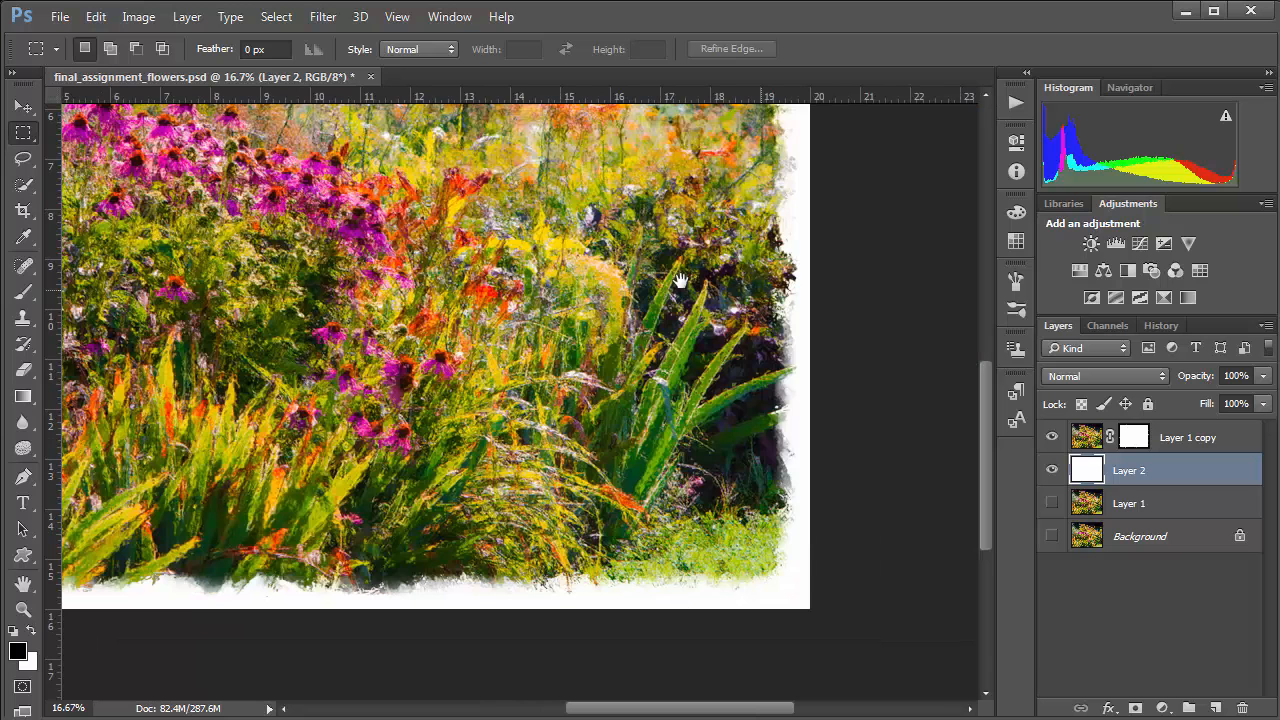
# - Scale the masked Layer 1 copy down to about 95% from opposite corners, leaving a wider white border around it
pyautogui.hotkey('ctrl', '-')
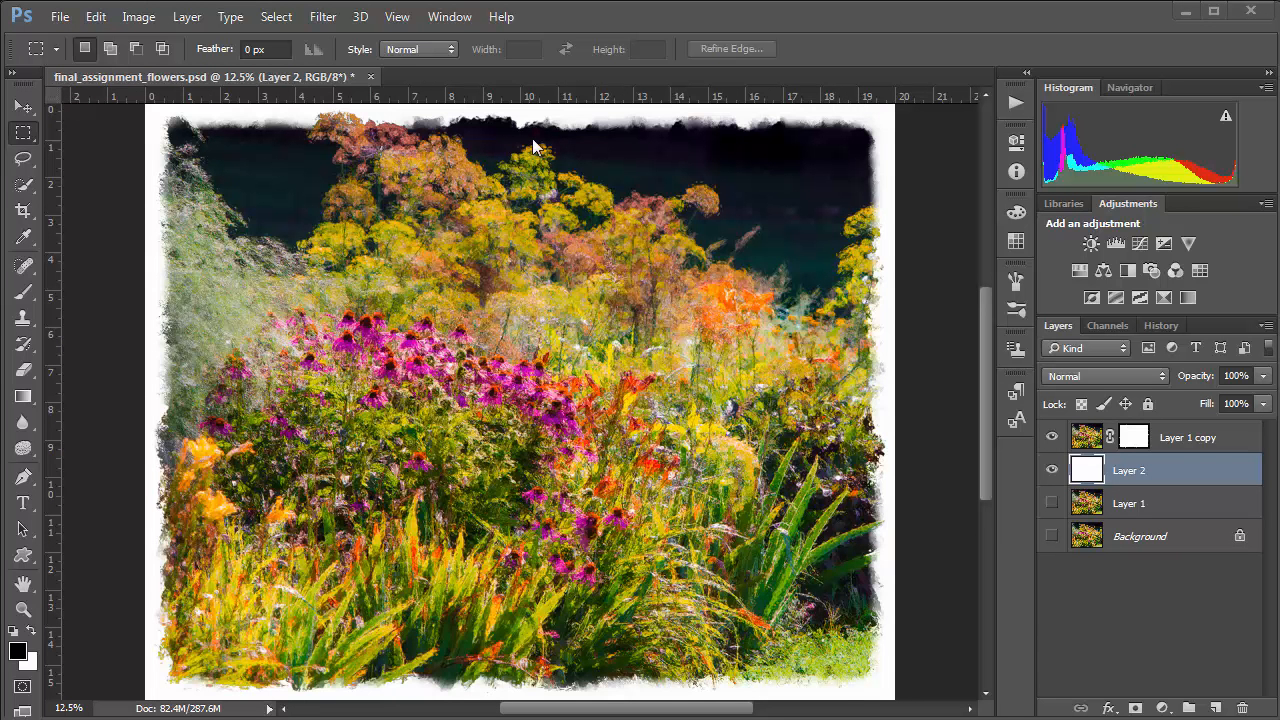
pyautogui.click(1090, 445)
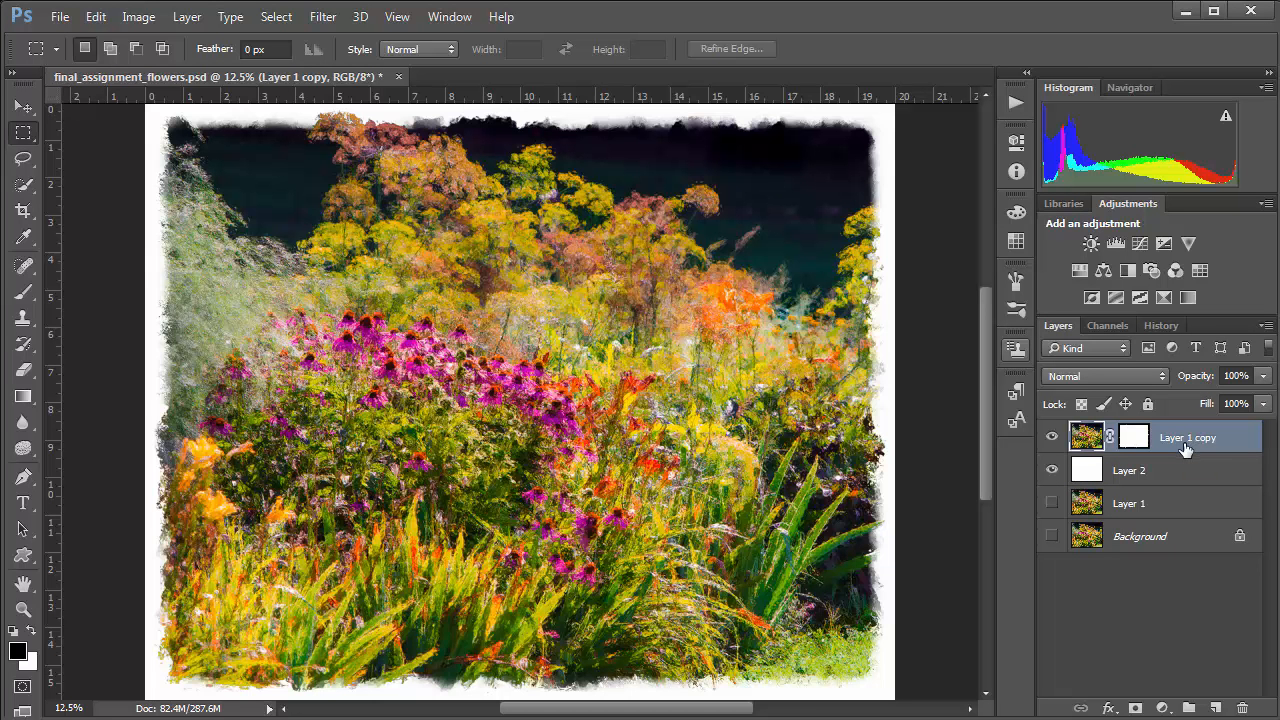
pyautogui.hotkey('ctrl', 't')
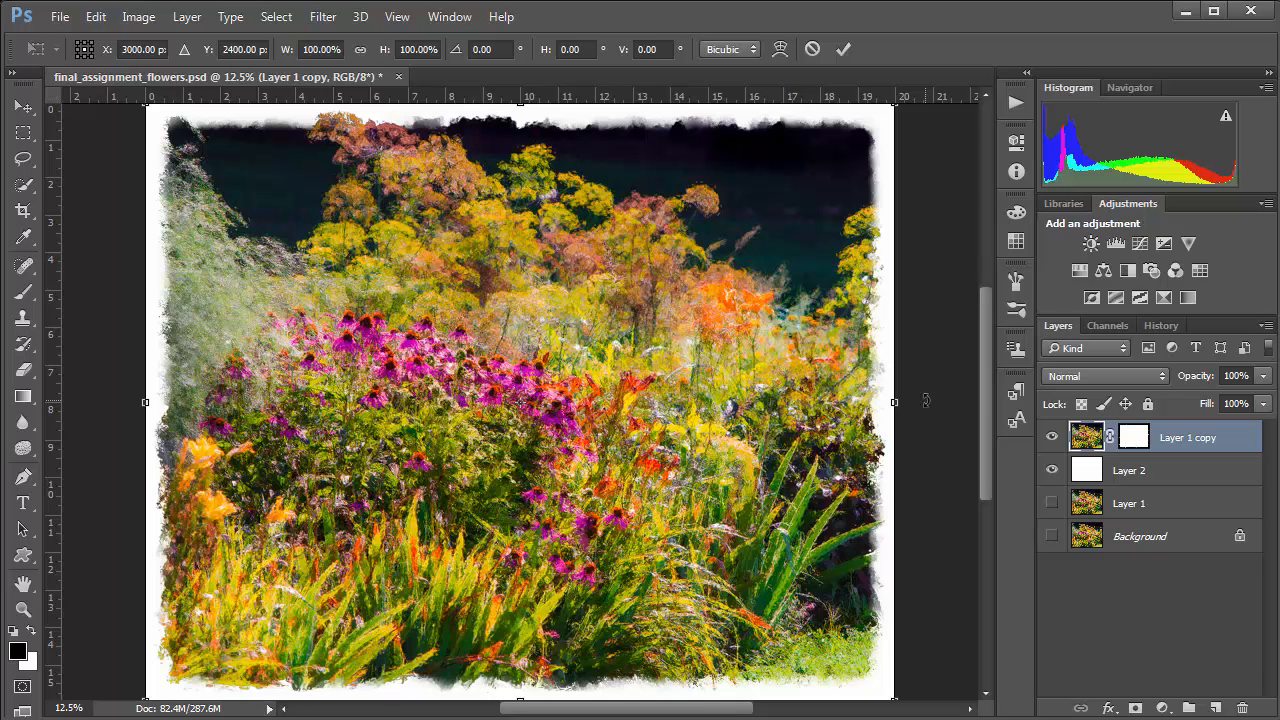
pyautogui.hotkey('ctrl', '-')
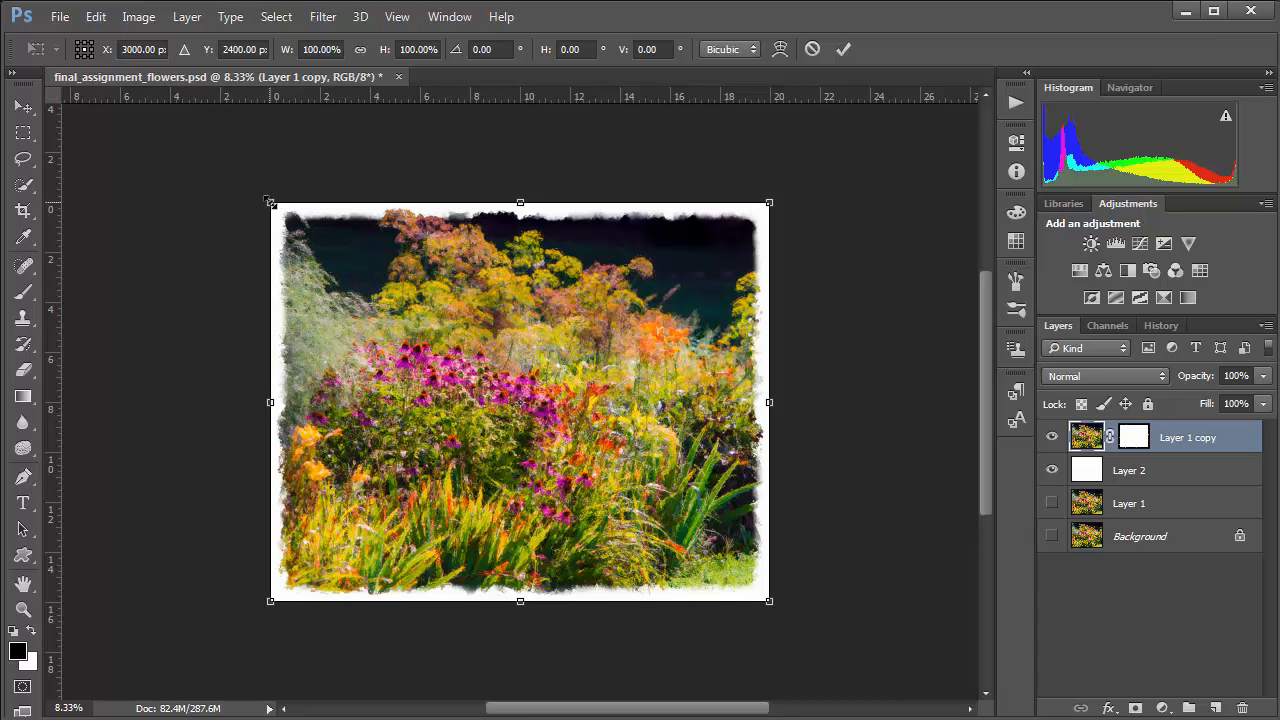
pyautogui.moveTo(270, 202); pyautogui.dragTo(279, 209)
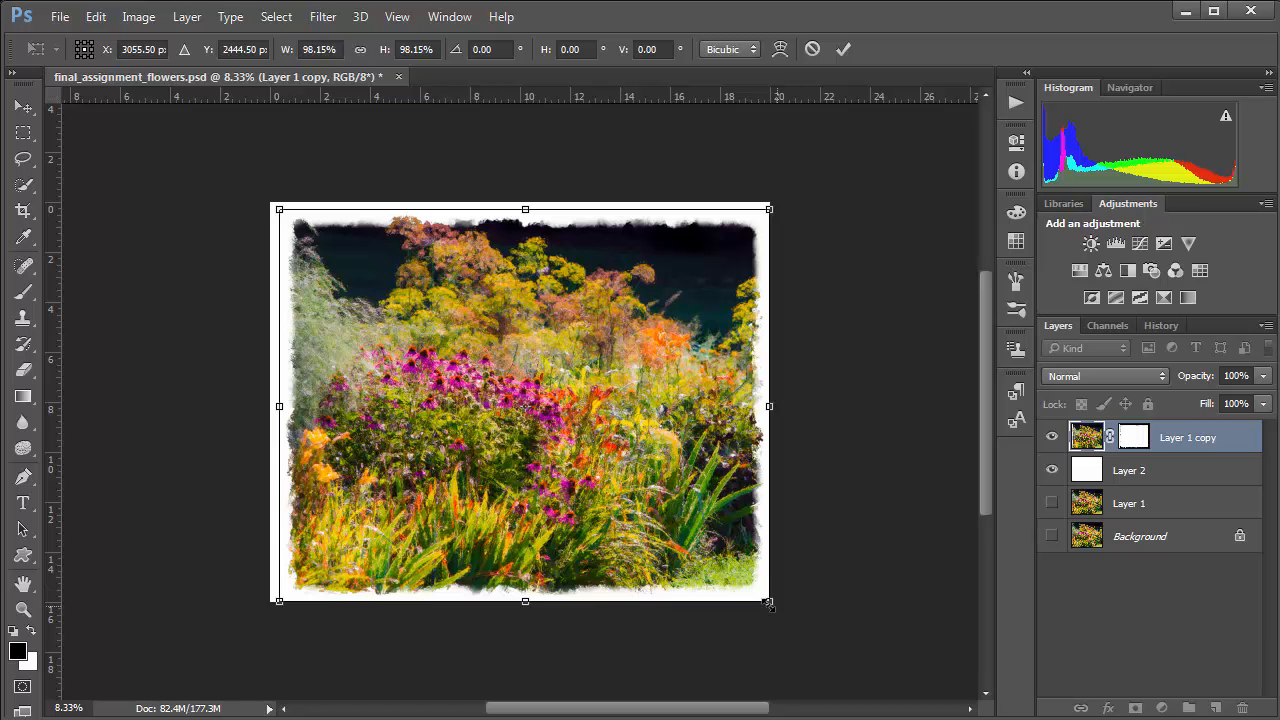
pyautogui.moveTo(769, 601); pyautogui.dragTo(757, 593)
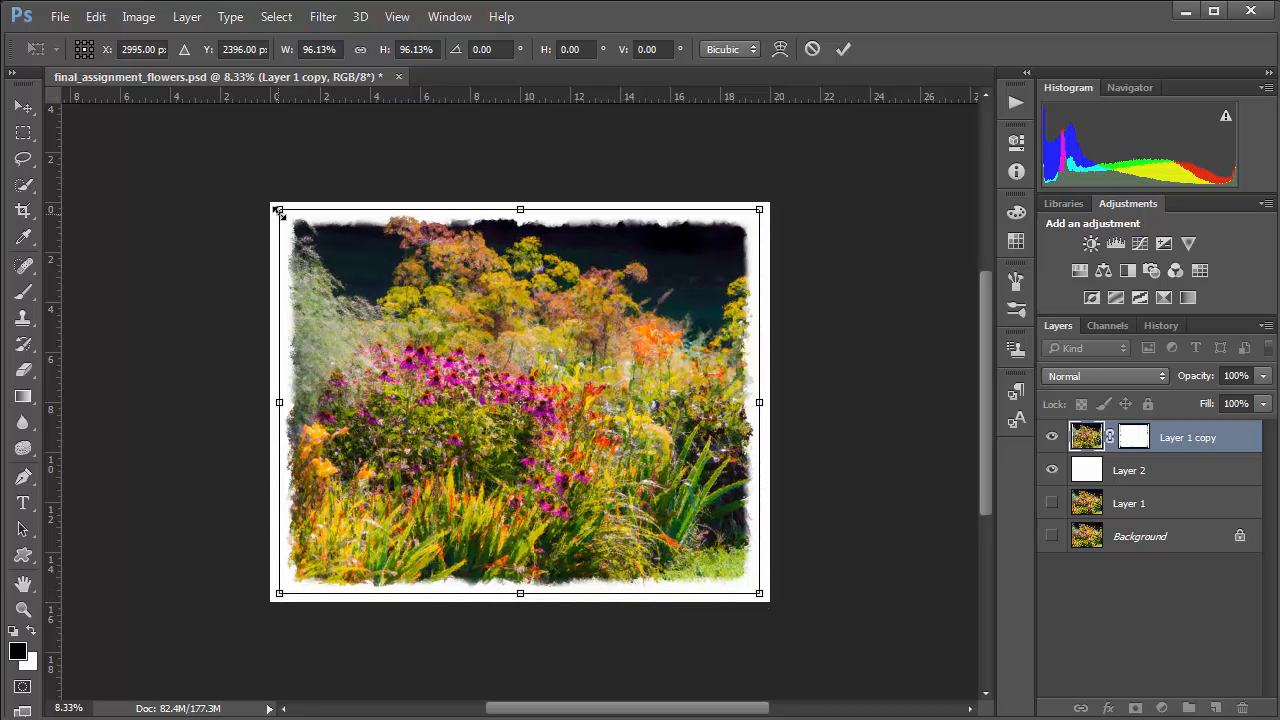
pyautogui.moveTo(279, 211); pyautogui.dragTo(285, 214)
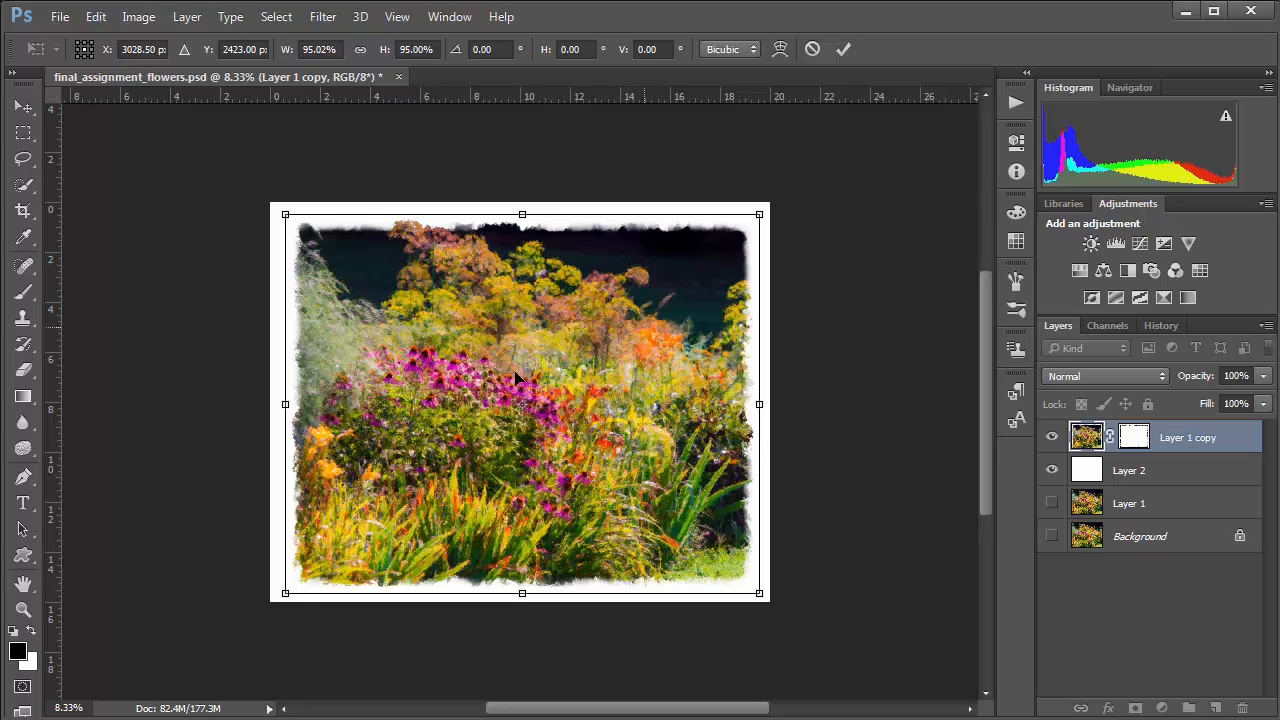
pyautogui.press('m')
pyautogui.press('Return')
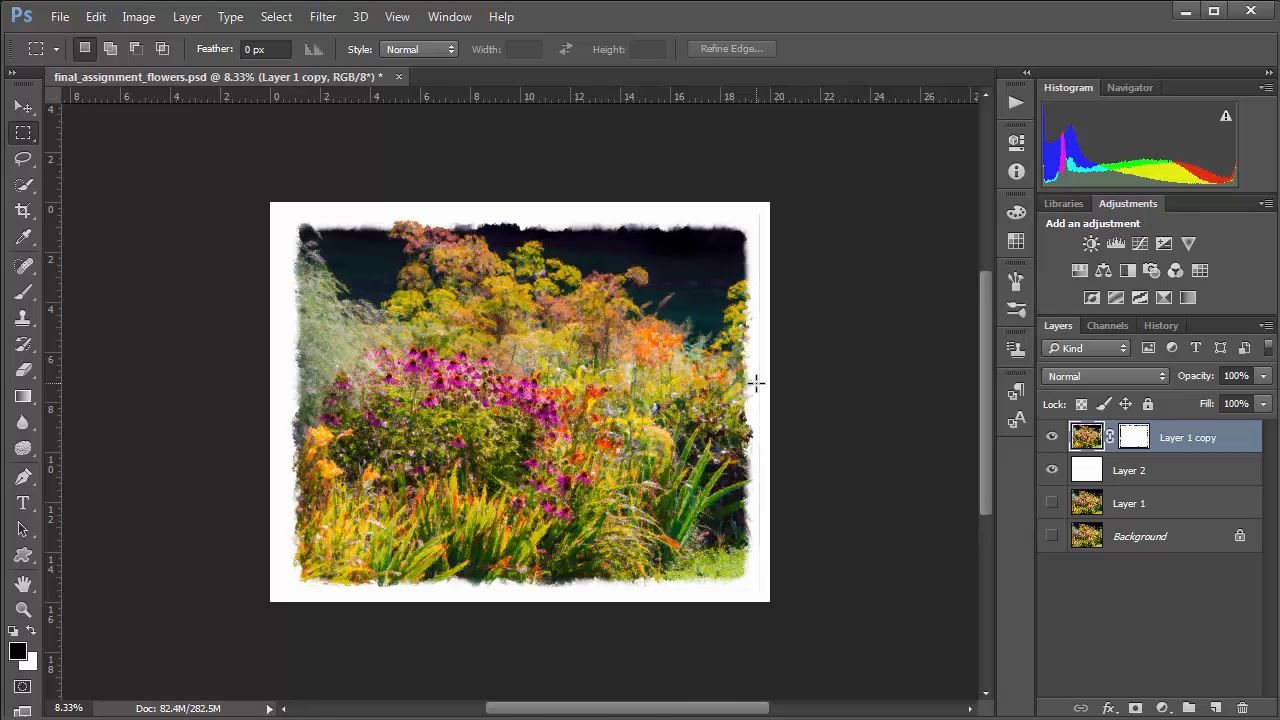
# - Target the layer mask of Layer 1 copy and choose a soft round 80 px brush with 0% hardness
pyautogui.hotkey('ctrl', '+')
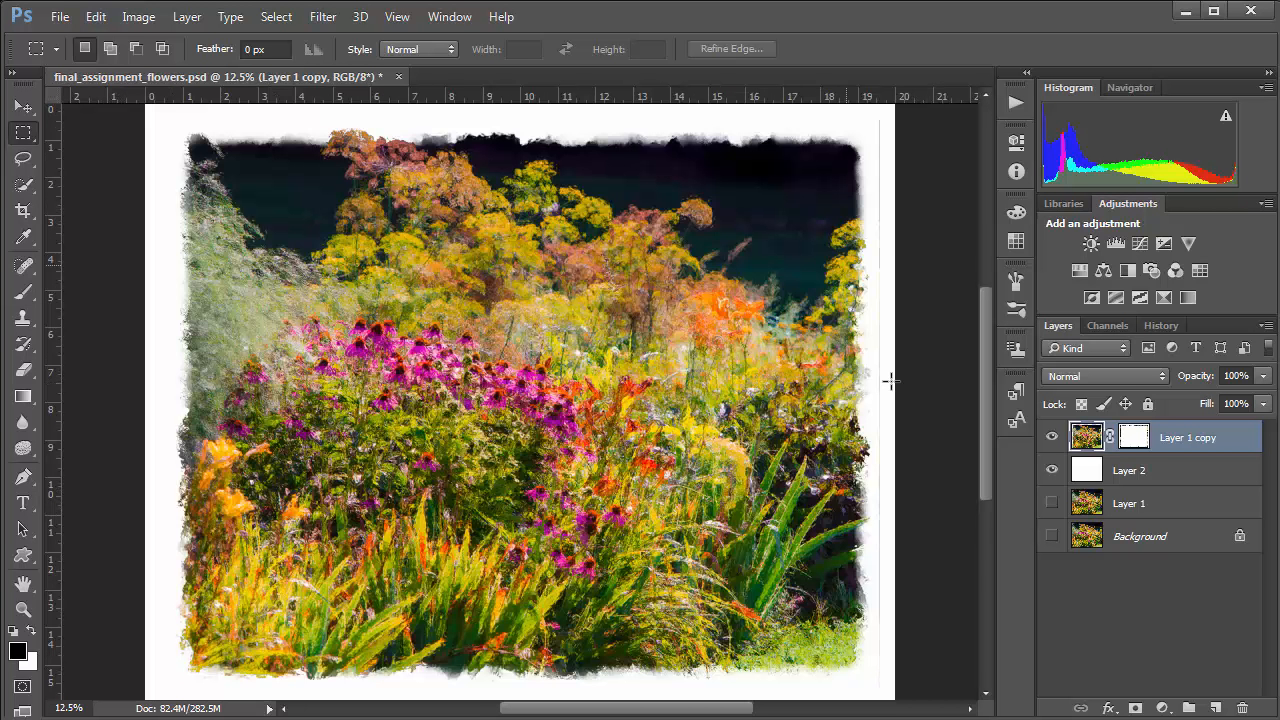
pyautogui.moveTo(870, 279); pyautogui.dragTo(816, 289)
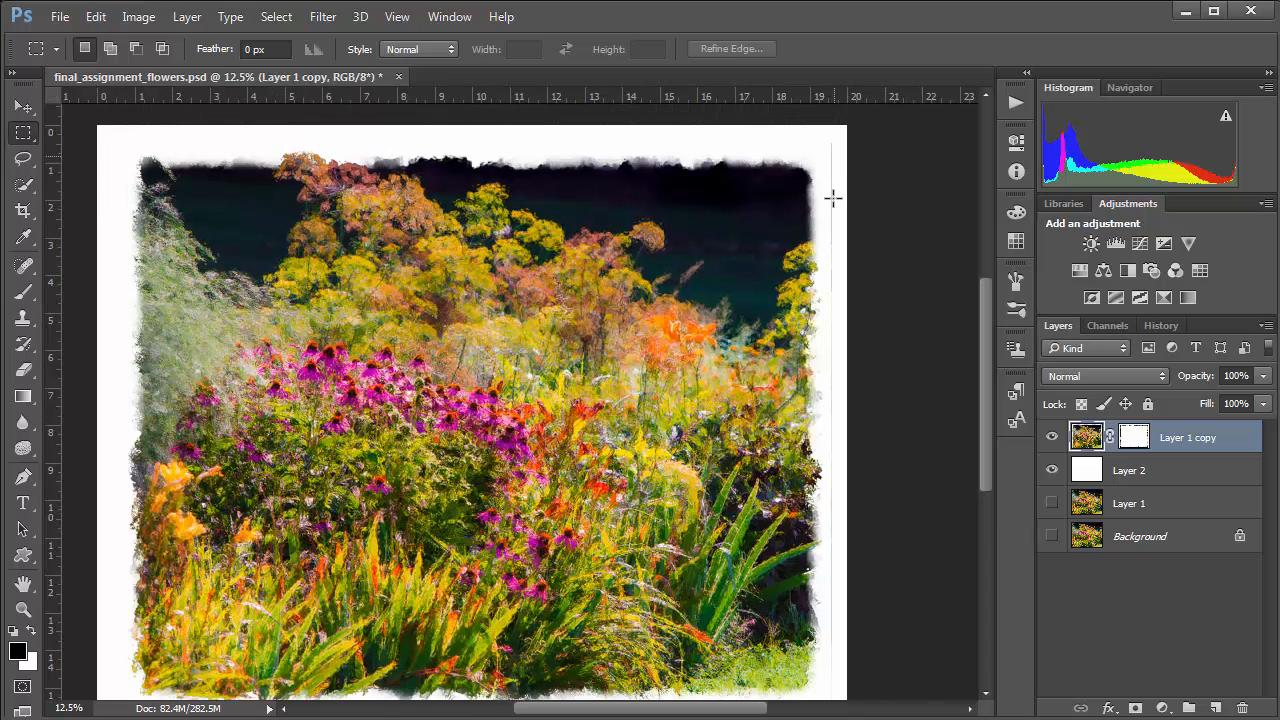
pyautogui.click(1051, 437)
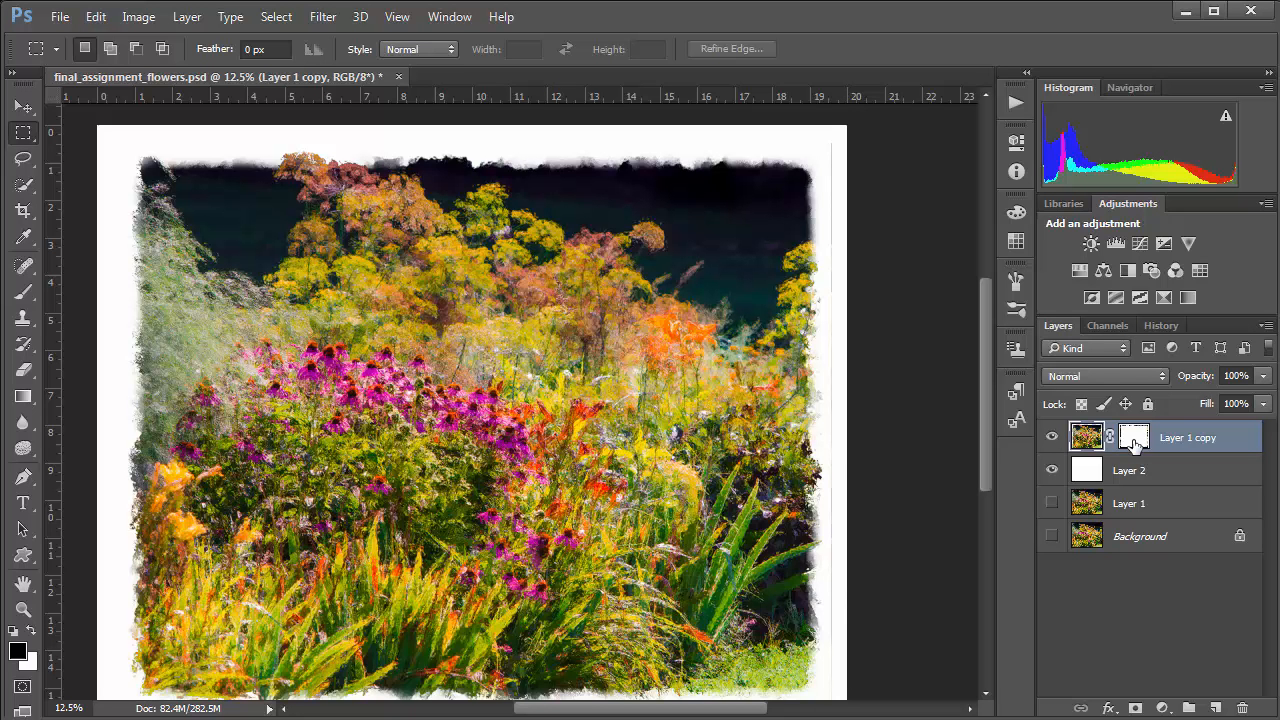
pyautogui.click(1134, 445)
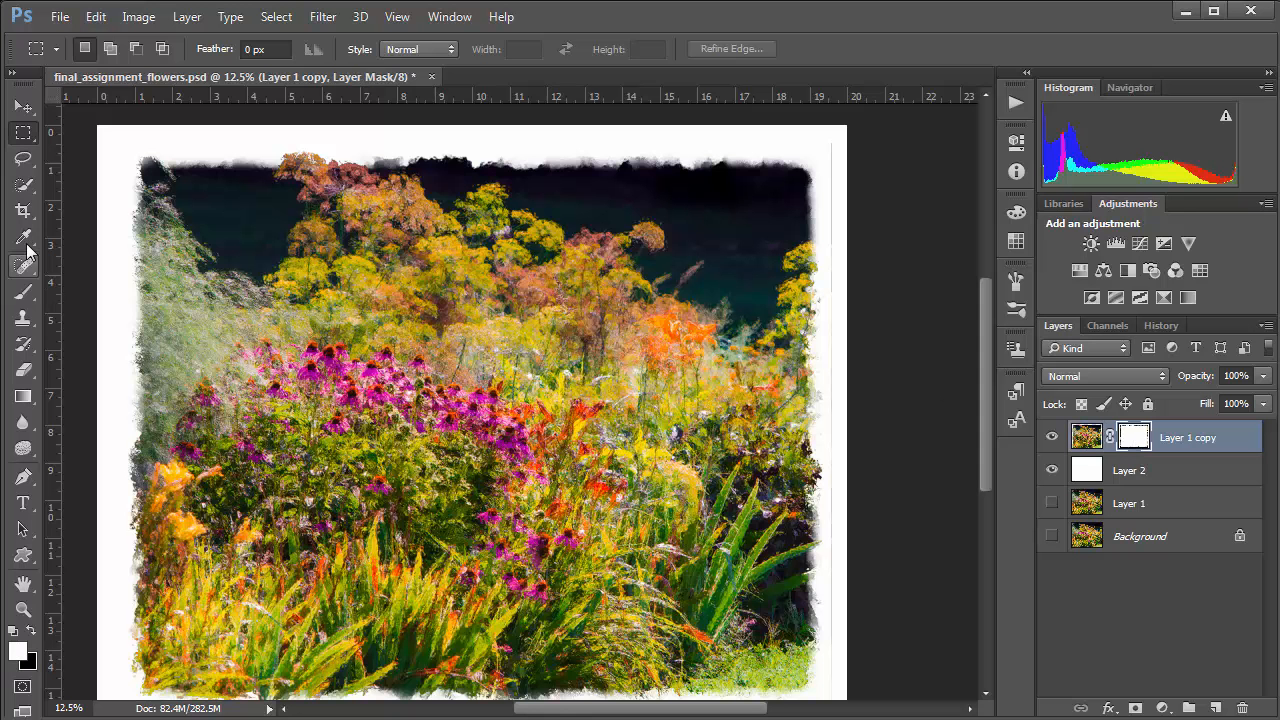
pyautogui.click(25, 291)
pyautogui.rightClick(26, 292)
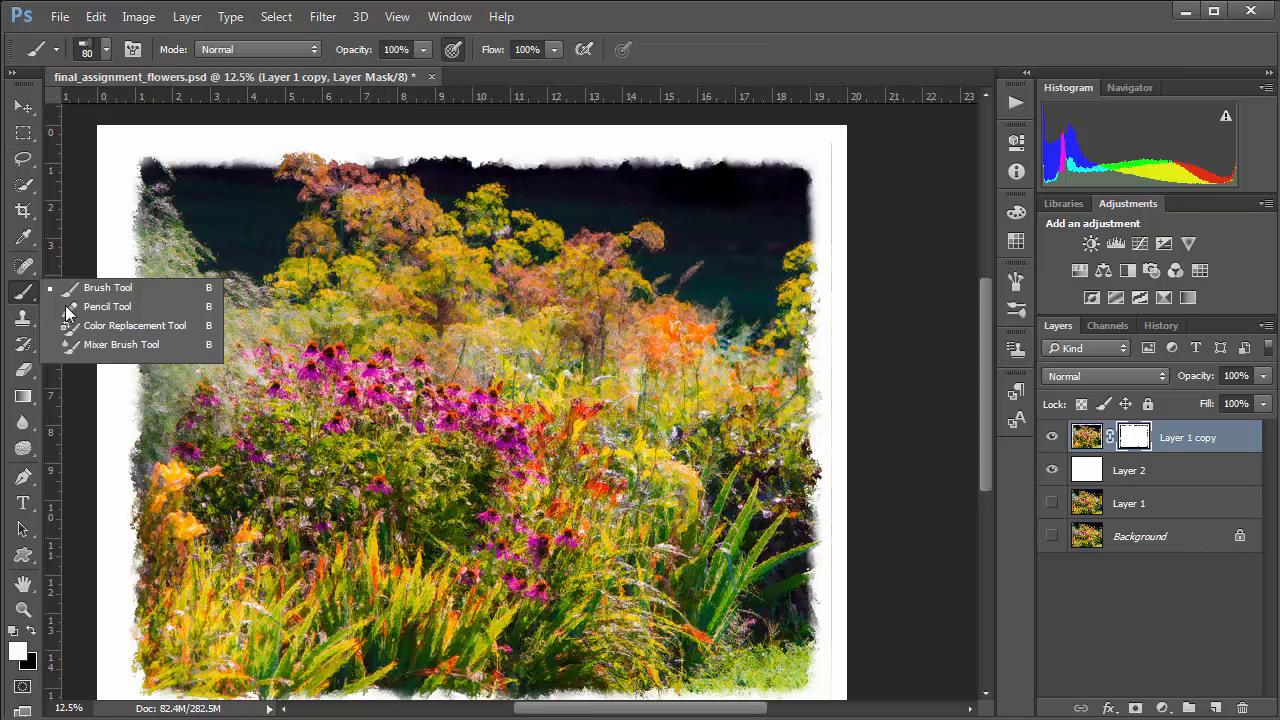
pyautogui.click(25, 294)
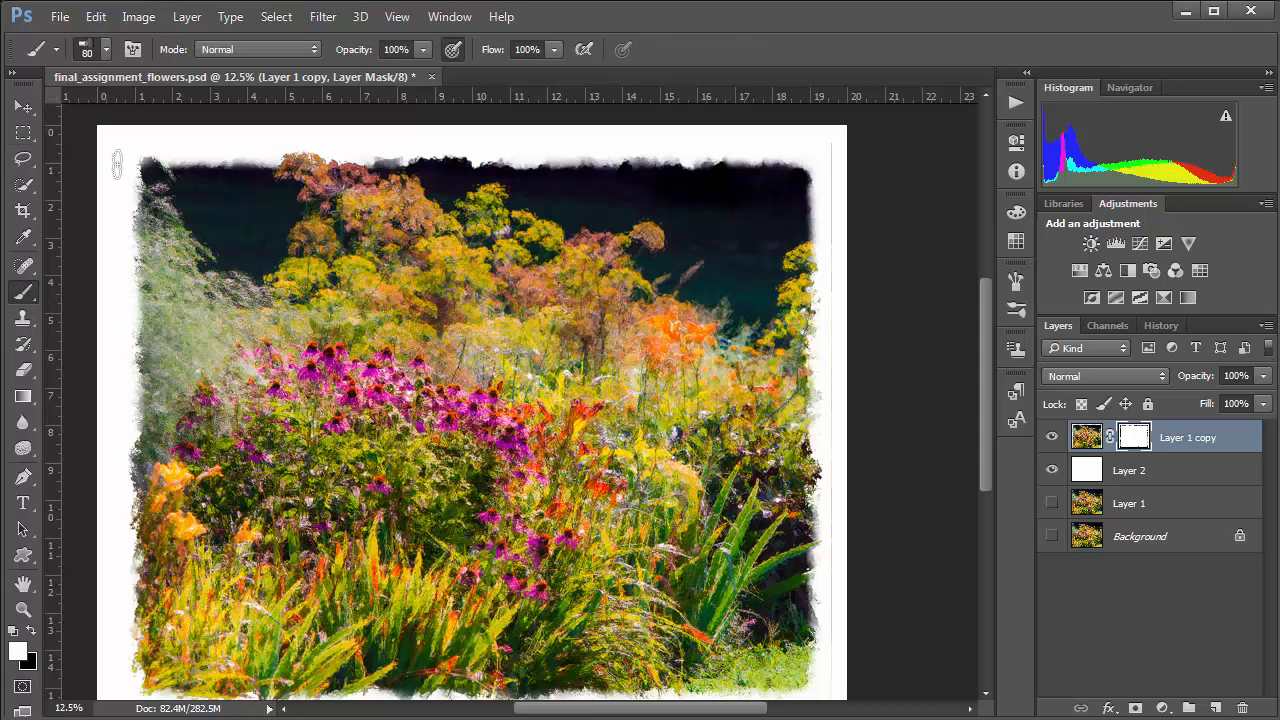
pyautogui.click(87, 51)
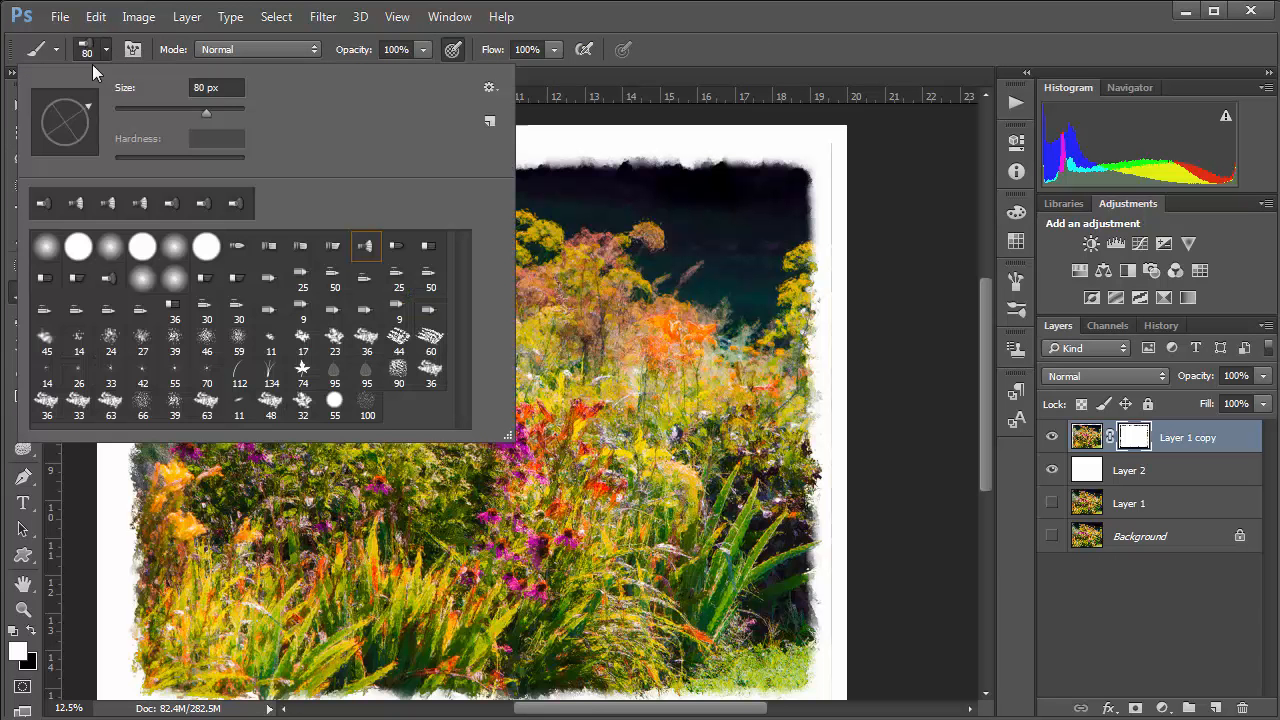
pyautogui.click(172, 248)
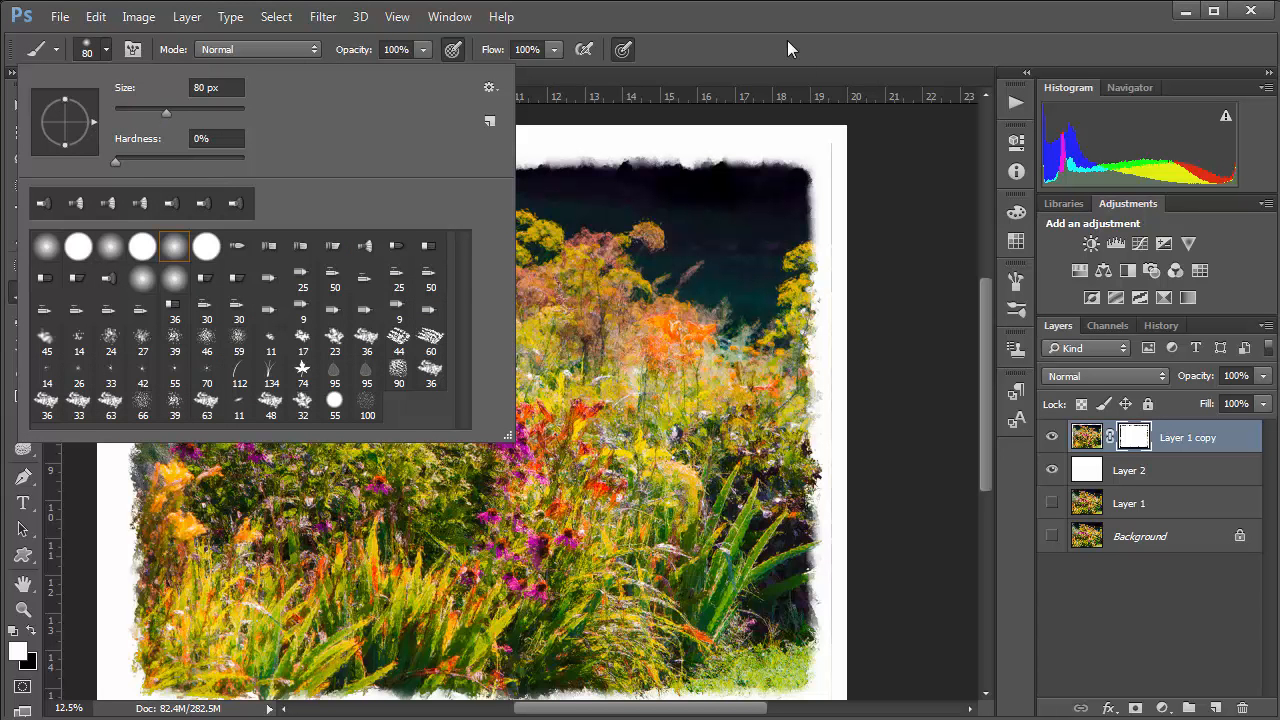
# - Paint a straight black stroke on the mask down the right-hand white border to hide the stray thin line
pyautogui.click(826, 176)
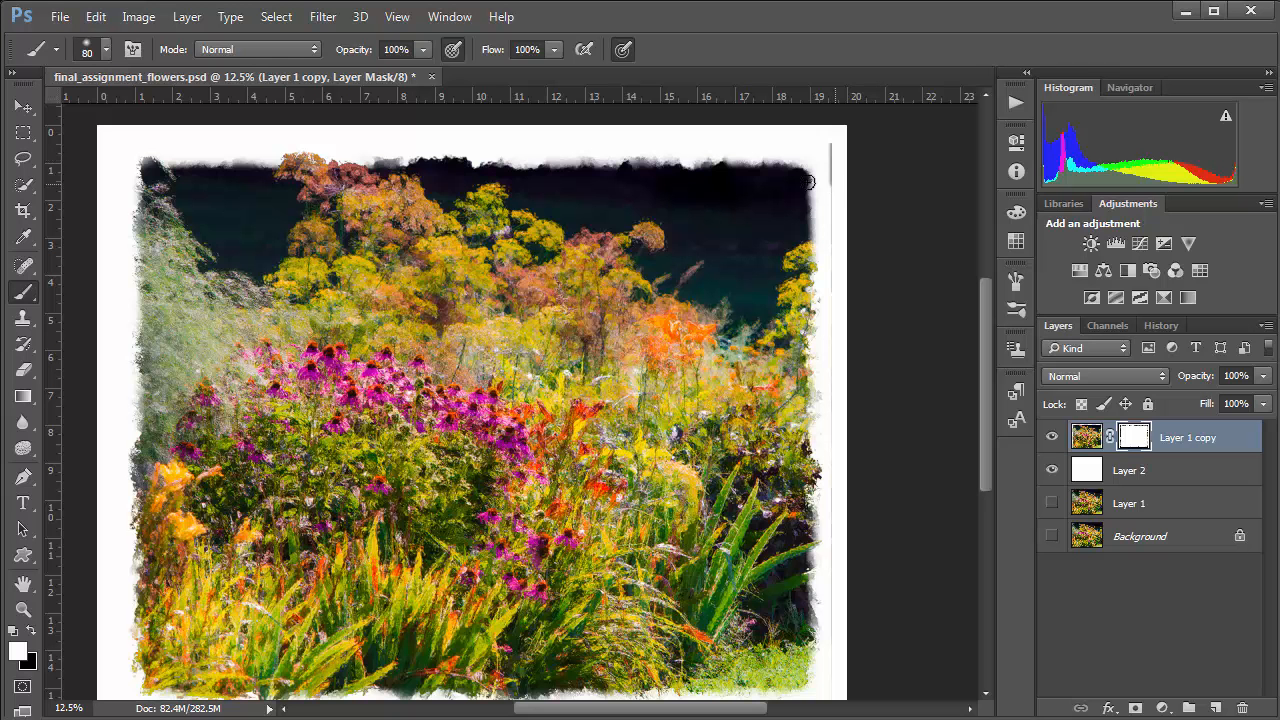
pyautogui.click(32, 632)
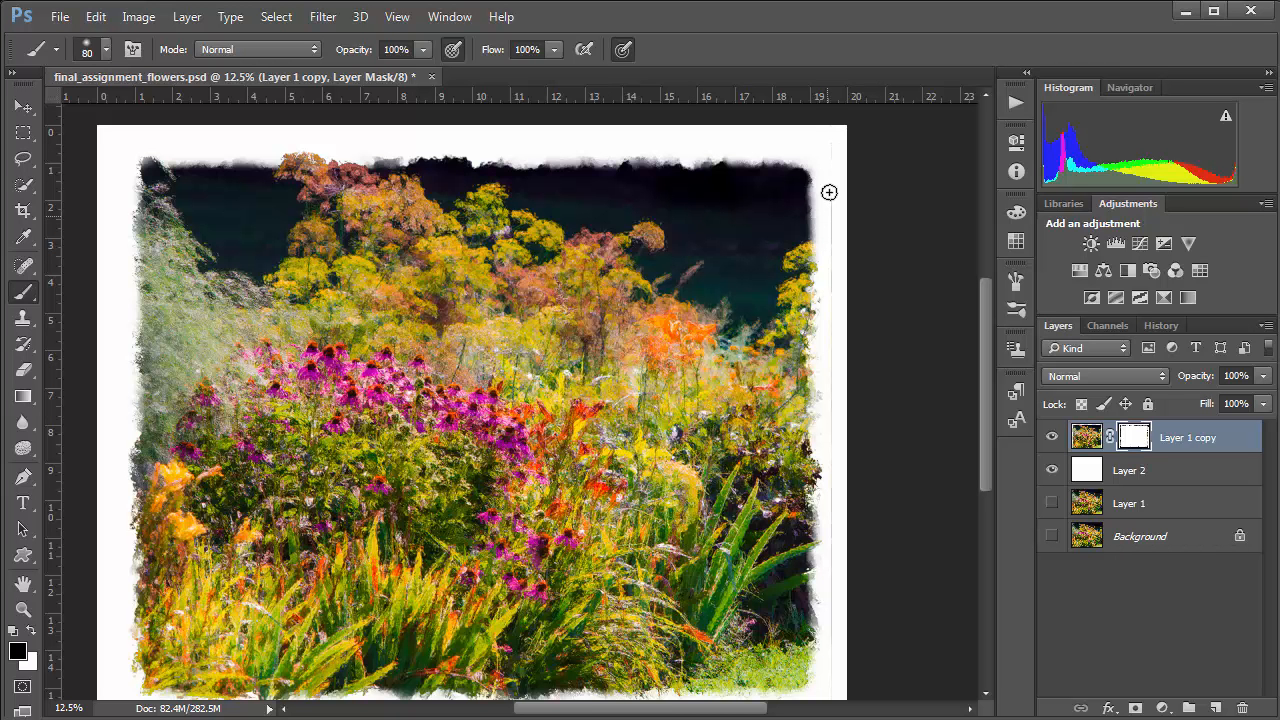
pyautogui.keyDown('shift'); pyautogui.click(832, 648); pyautogui.keyUp('shift')
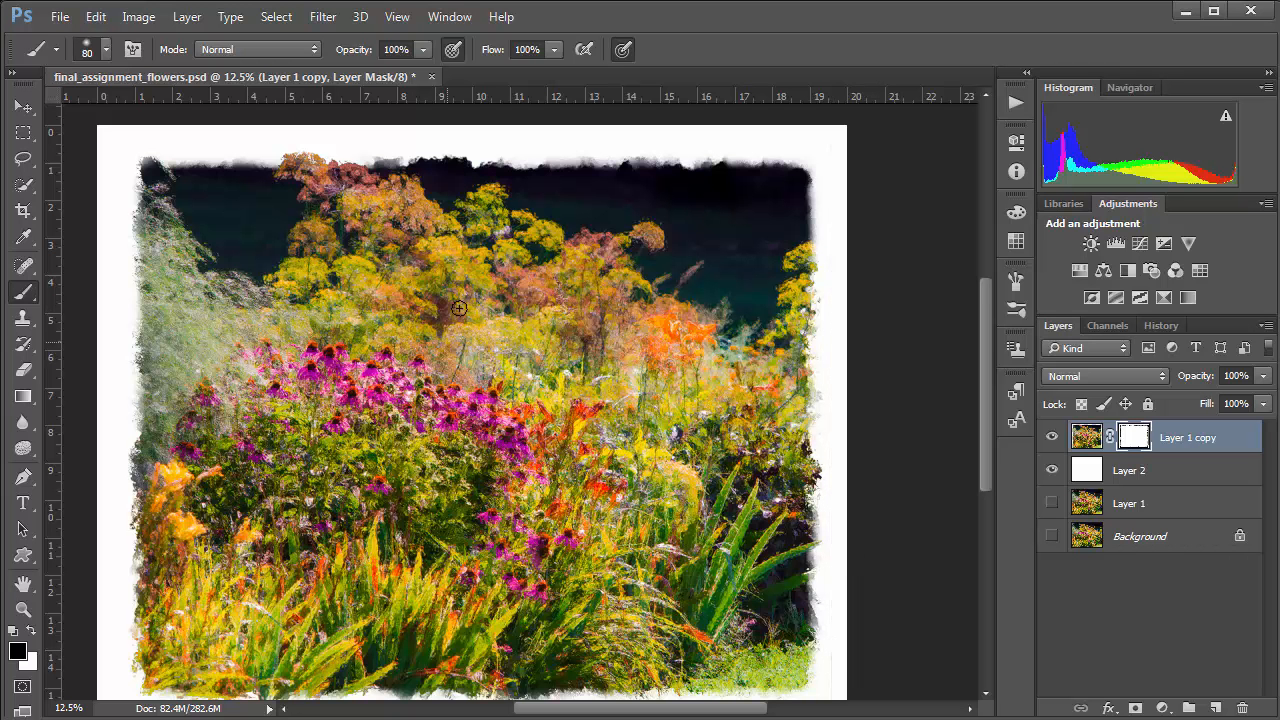
# - Examine the ragged edges at 33.33% zoom along the bottom, left, top and right sides for remaining flaws
pyautogui.press('space')
pyautogui.moveTo(393, 347); pyautogui.dragTo(448, 321)
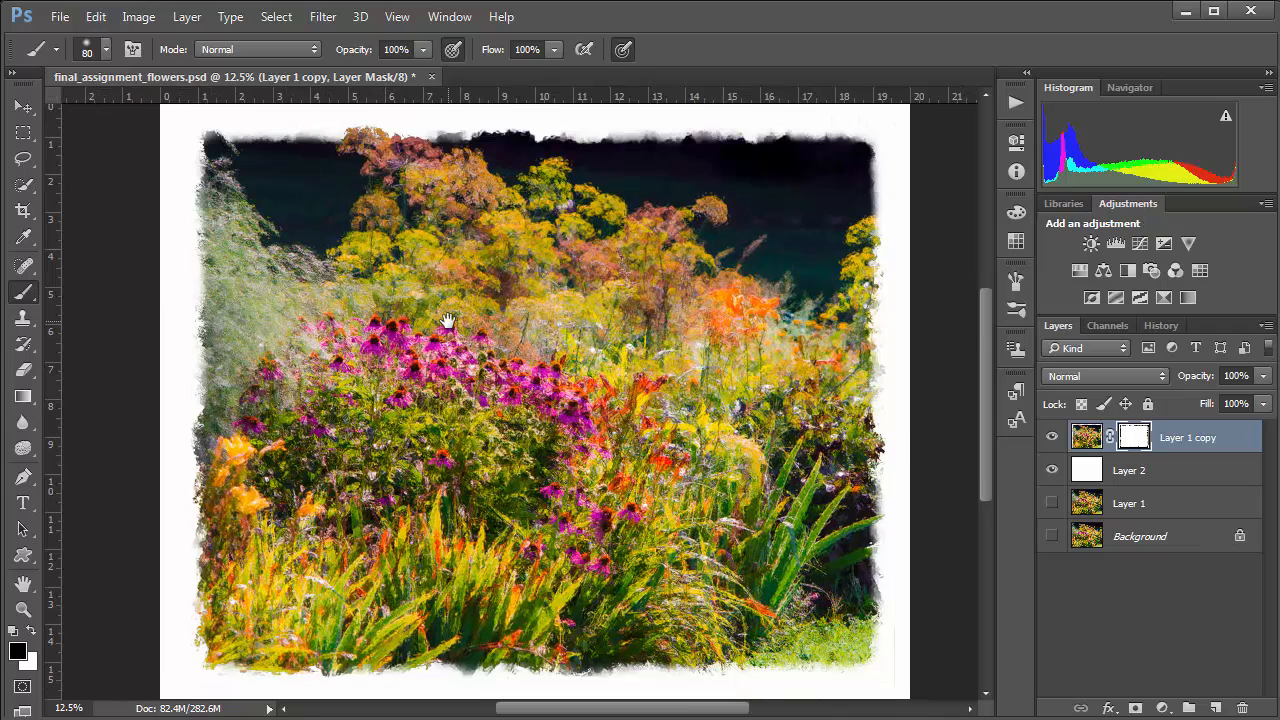
pyautogui.keyDown('ctrl'); pyautogui.click(500, 676); pyautogui.keyUp('ctrl')
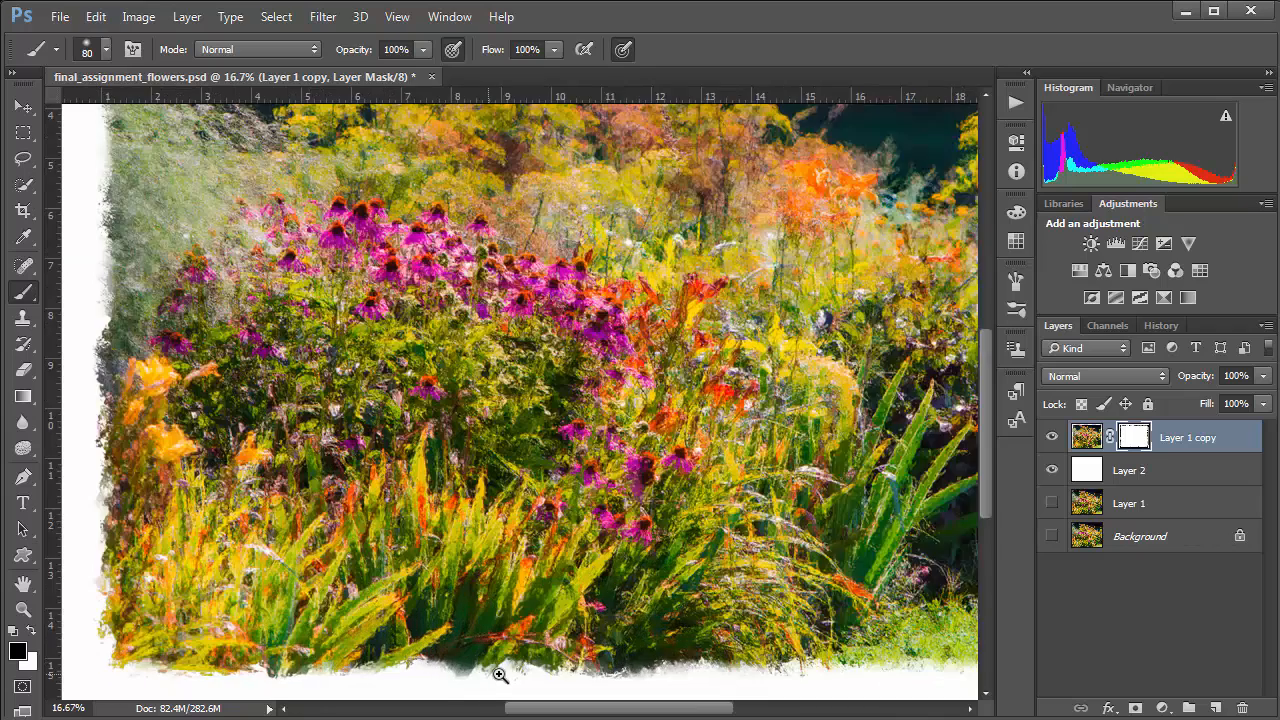
pyautogui.keyDown('ctrl'); pyautogui.click(500, 676); pyautogui.keyUp('ctrl')
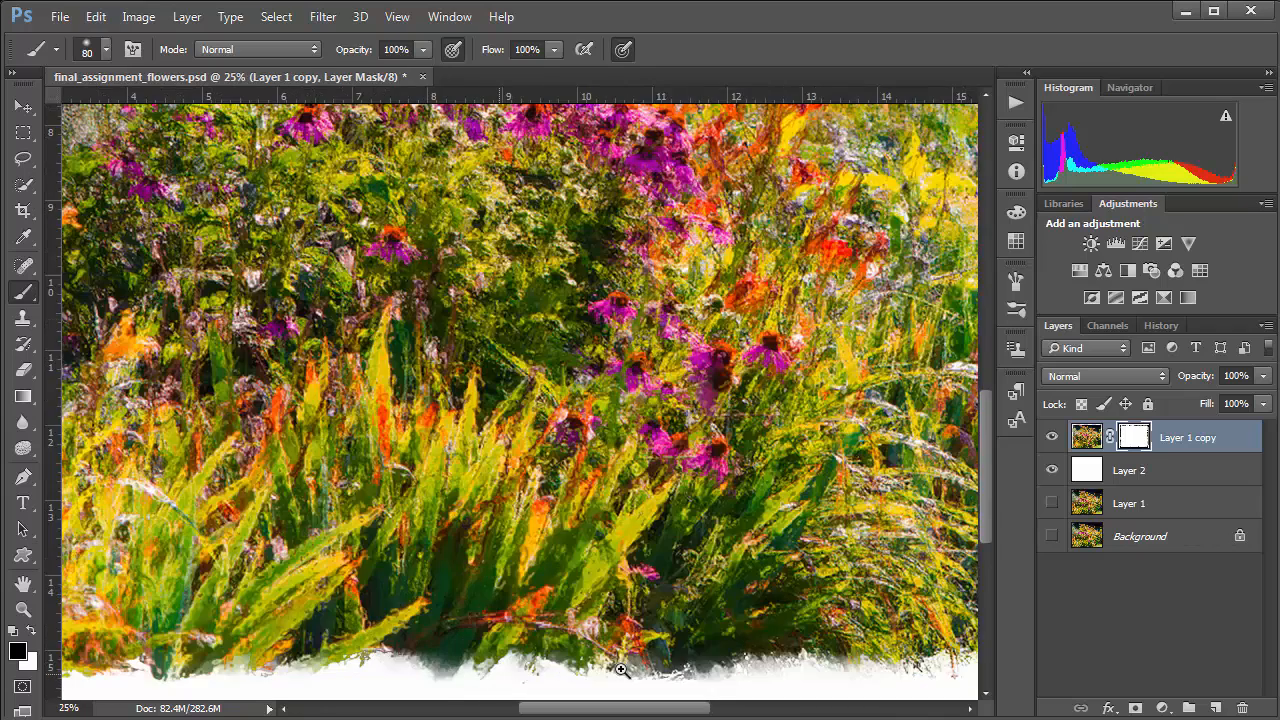
pyautogui.keyDown('ctrl'); pyautogui.click(521, 661); pyautogui.keyUp('ctrl')
pyautogui.moveTo(521, 661); pyautogui.dragTo(571, 491)
pyautogui.moveTo(497, 474); pyautogui.dragTo(677, 520)
pyautogui.moveTo(300, 380); pyautogui.dragTo(488, 568)
pyautogui.moveTo(363, 343); pyautogui.dragTo(392, 556)
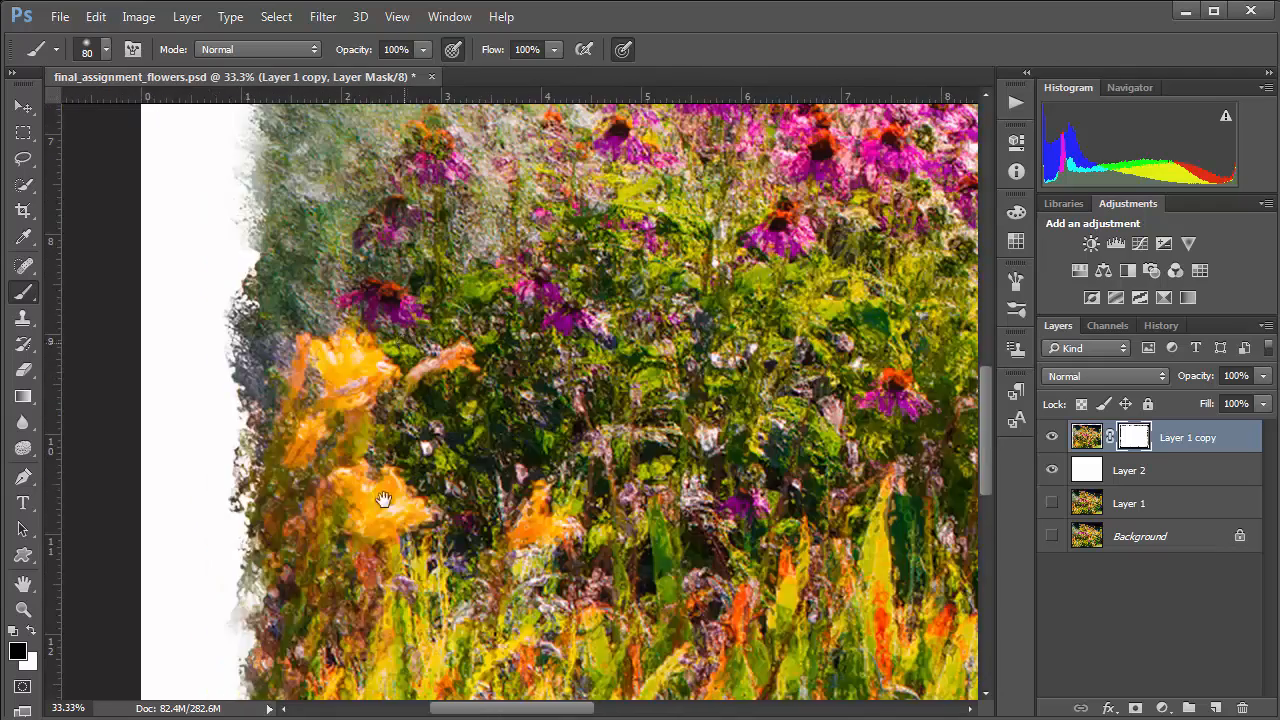
pyautogui.moveTo(384, 500); pyautogui.dragTo(364, 660)
pyautogui.moveTo(340, 443); pyautogui.dragTo(334, 543)
pyautogui.moveTo(343, 403); pyautogui.dragTo(335, 623)
pyautogui.moveTo(320, 453); pyautogui.dragTo(314, 542)
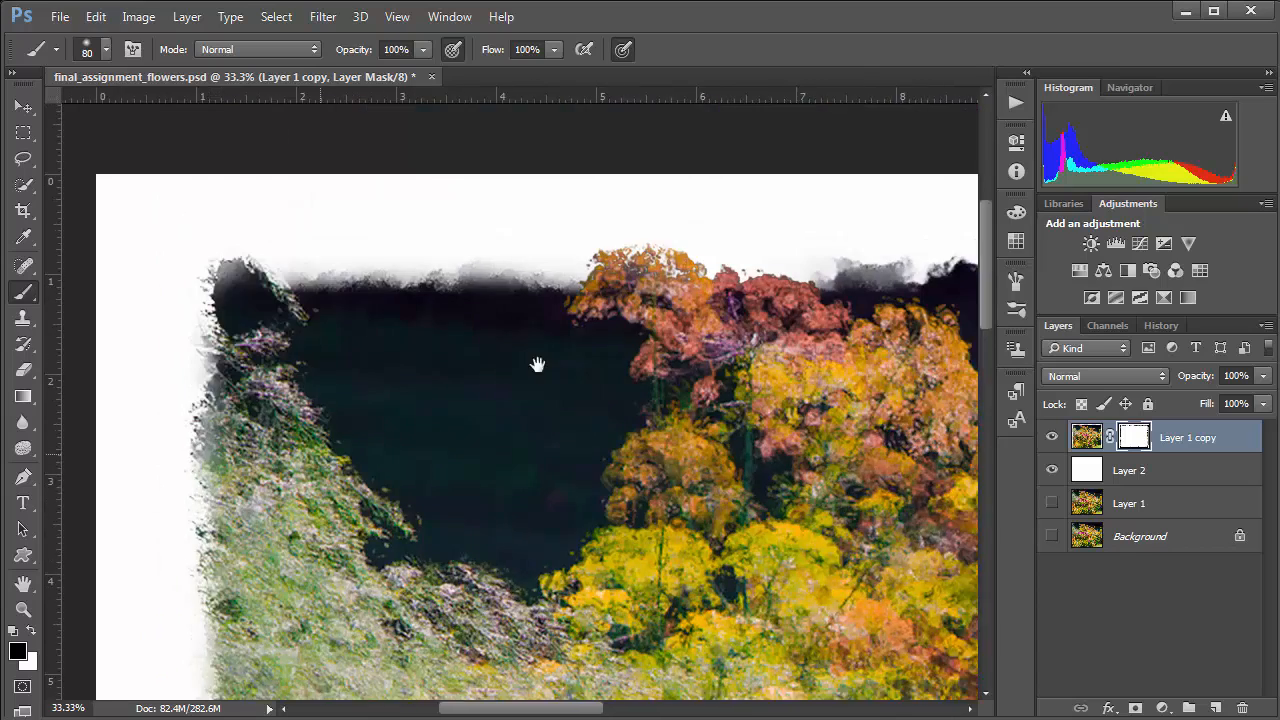
pyautogui.moveTo(538, 365); pyautogui.dragTo(322, 342)
pyautogui.moveTo(604, 338); pyautogui.dragTo(251, 346)
pyautogui.moveTo(740, 410); pyautogui.dragTo(430, 345)
pyautogui.moveTo(620, 360); pyautogui.dragTo(400, 343)
pyautogui.moveTo(652, 405)
pyautogui.mouseDown()
pyautogui.moveTo(589, 377)
pyautogui.moveTo(500, 250)
pyautogui.mouseUp()
pyautogui.moveTo(568, 473)
pyautogui.mouseDown()
pyautogui.moveTo(557, 400)
pyautogui.moveTo(581, 360)
pyautogui.mouseUp()
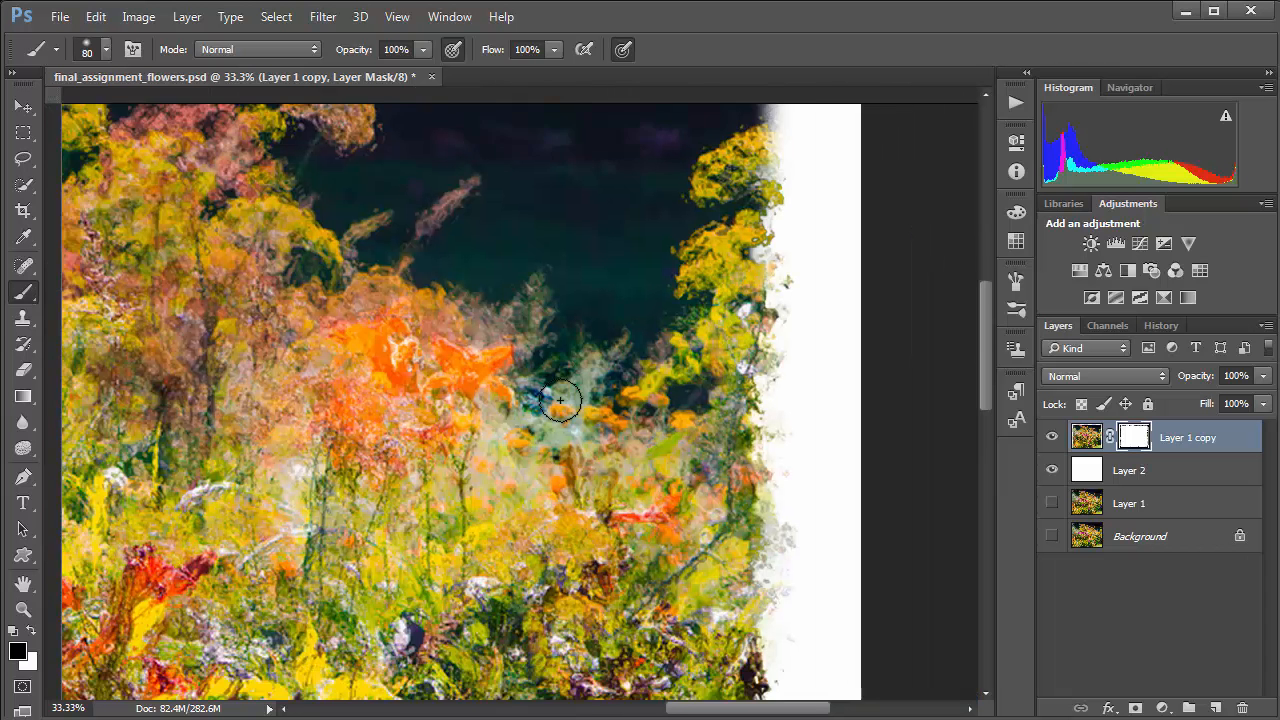
pyautogui.hotkey('ctrl', 'r')
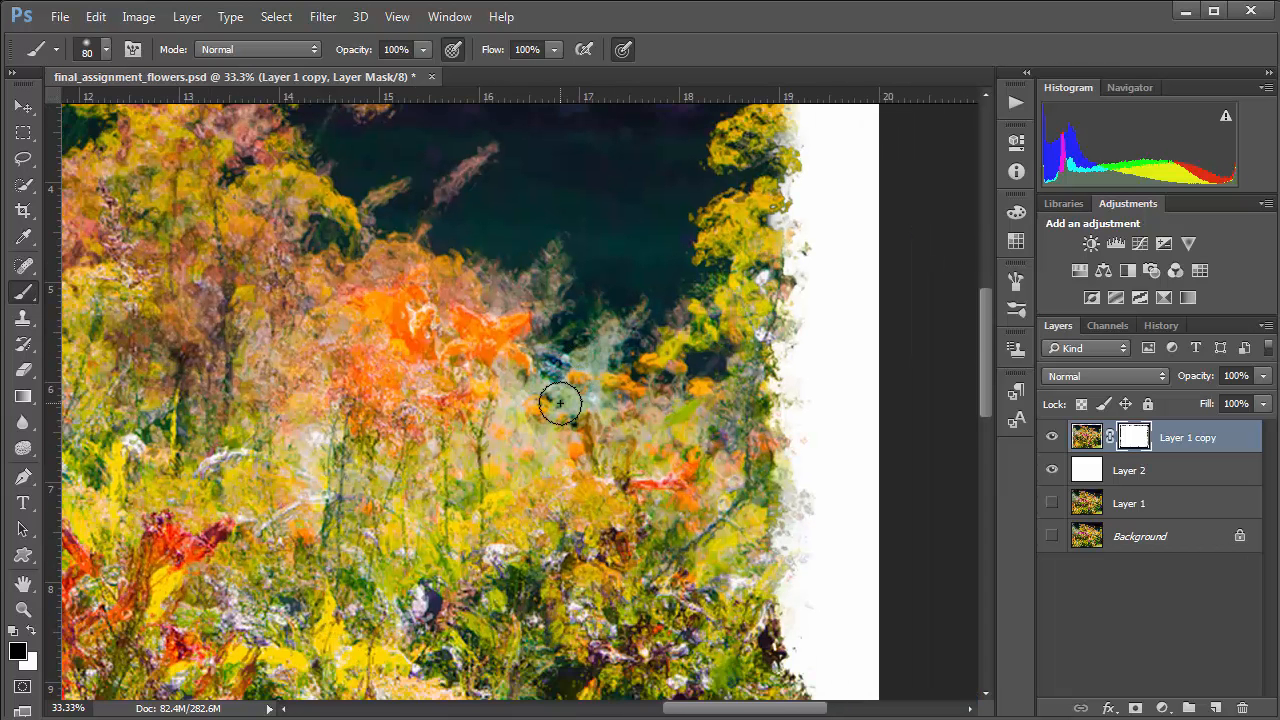
# - Move the hidden Layer 1 to the top of the layer stack, above Layer 1 copy
pyautogui.hotkey('ctrl', '0')
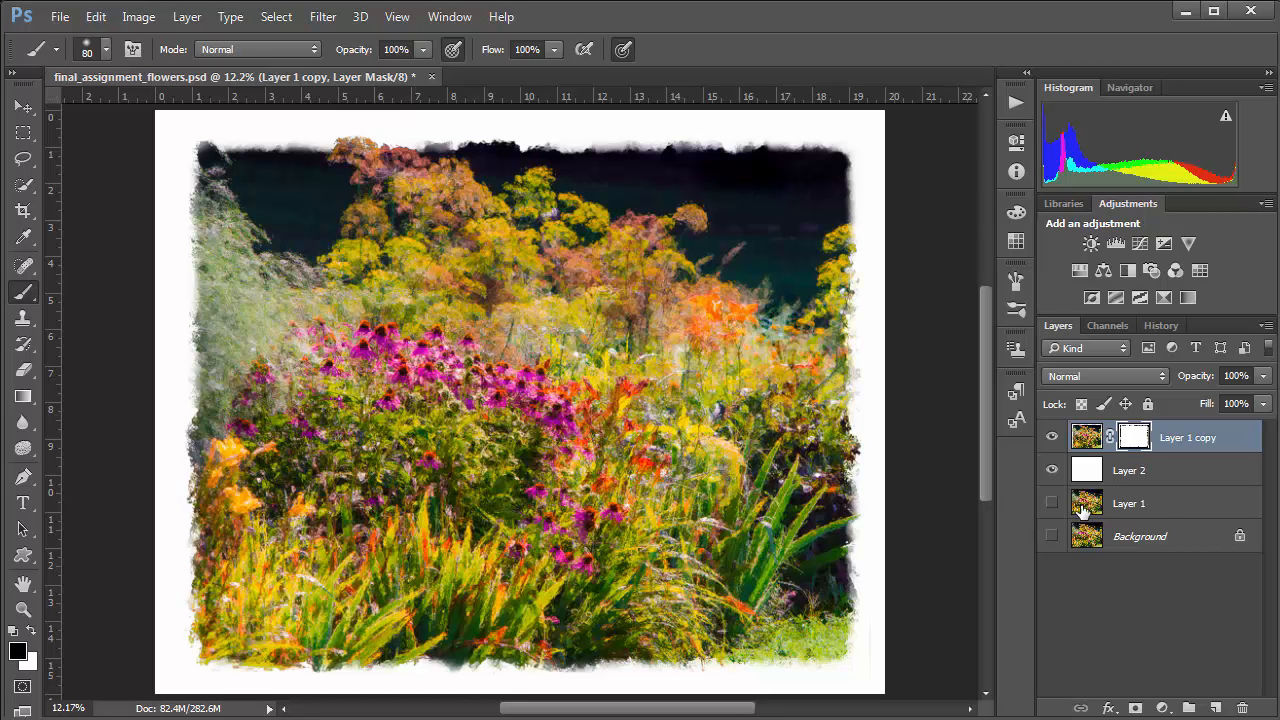
pyautogui.moveTo(1083, 510); pyautogui.dragTo(1090, 427)
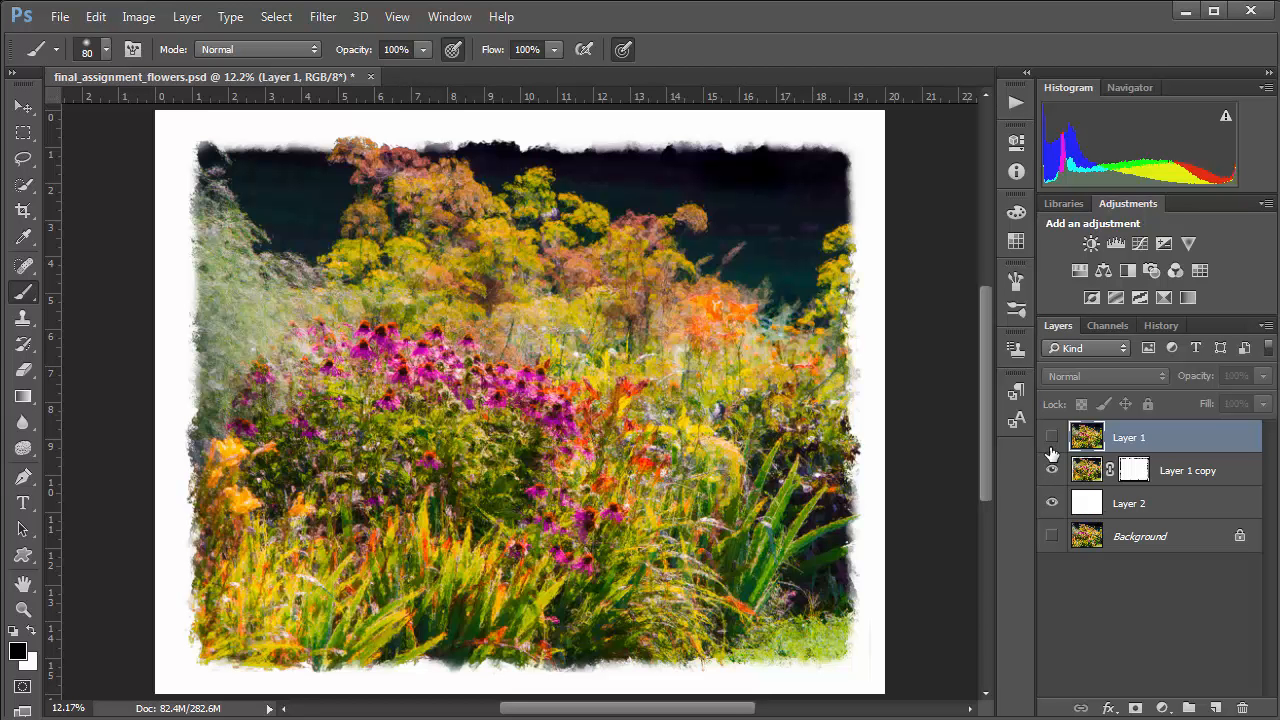
pyautogui.click(1134, 477)
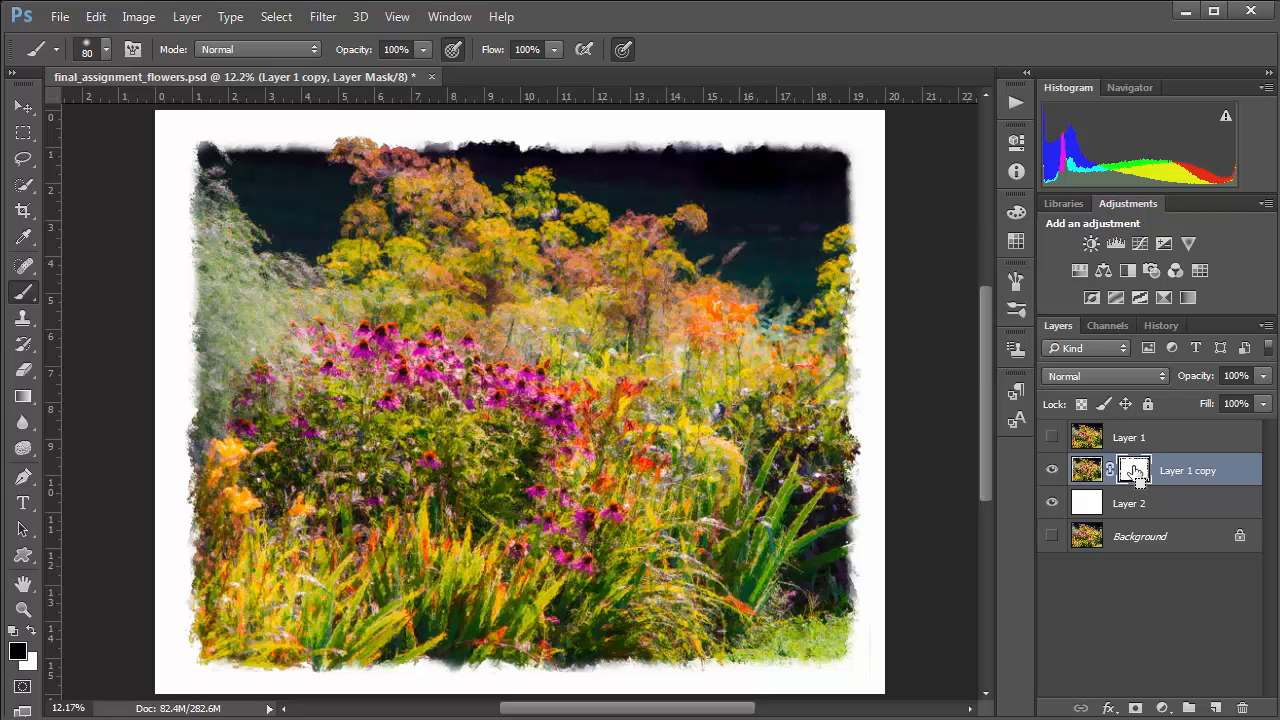
pyautogui.keyDown('ctrl'); pyautogui.click(1134, 470); pyautogui.keyUp('ctrl')
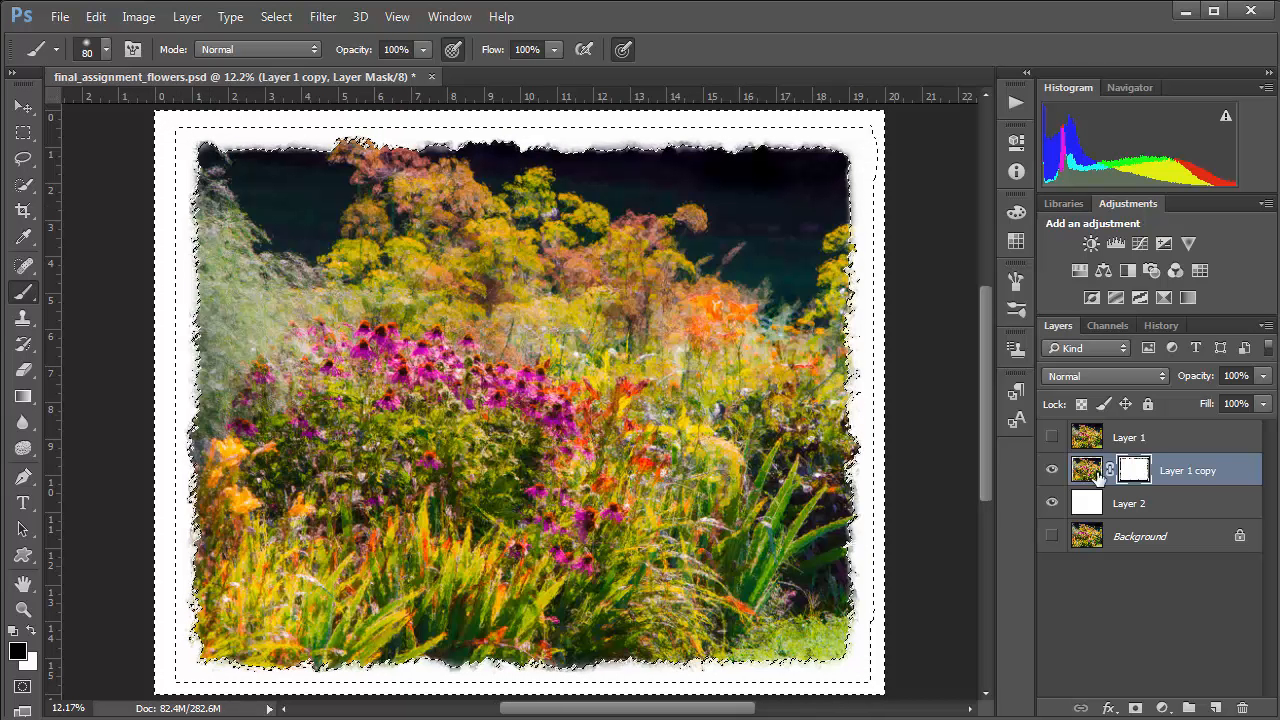
pyautogui.click(1092, 474)
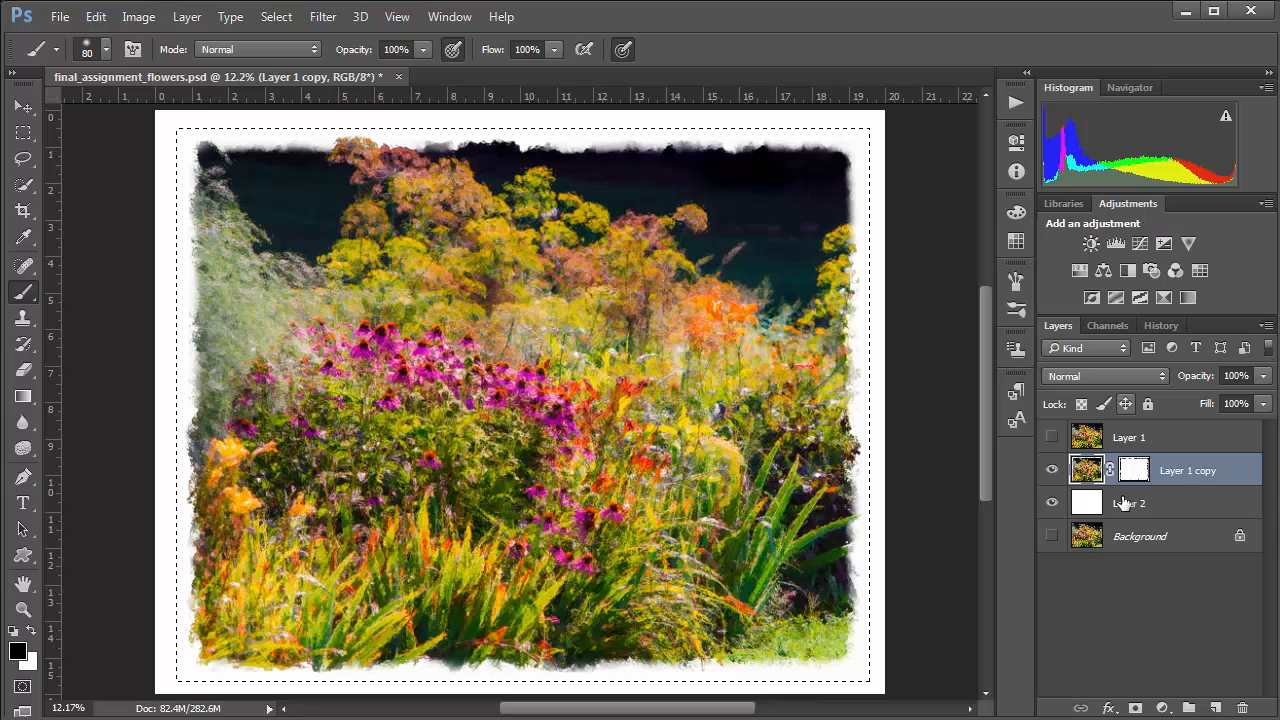
pyautogui.hotkey('ctrl', 'd')
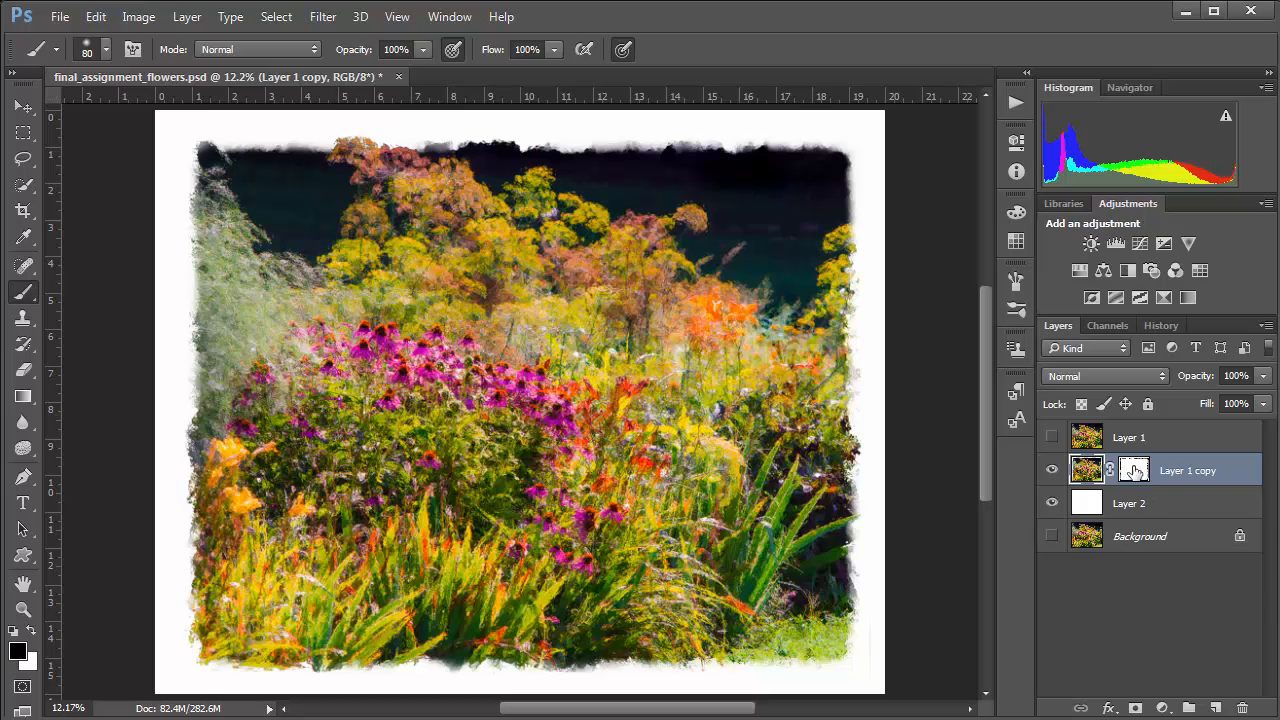
# - Apply the layer mask to Layer 1 copy and load the layer's ragged outline as a selection
pyautogui.rightClick(1133, 470)
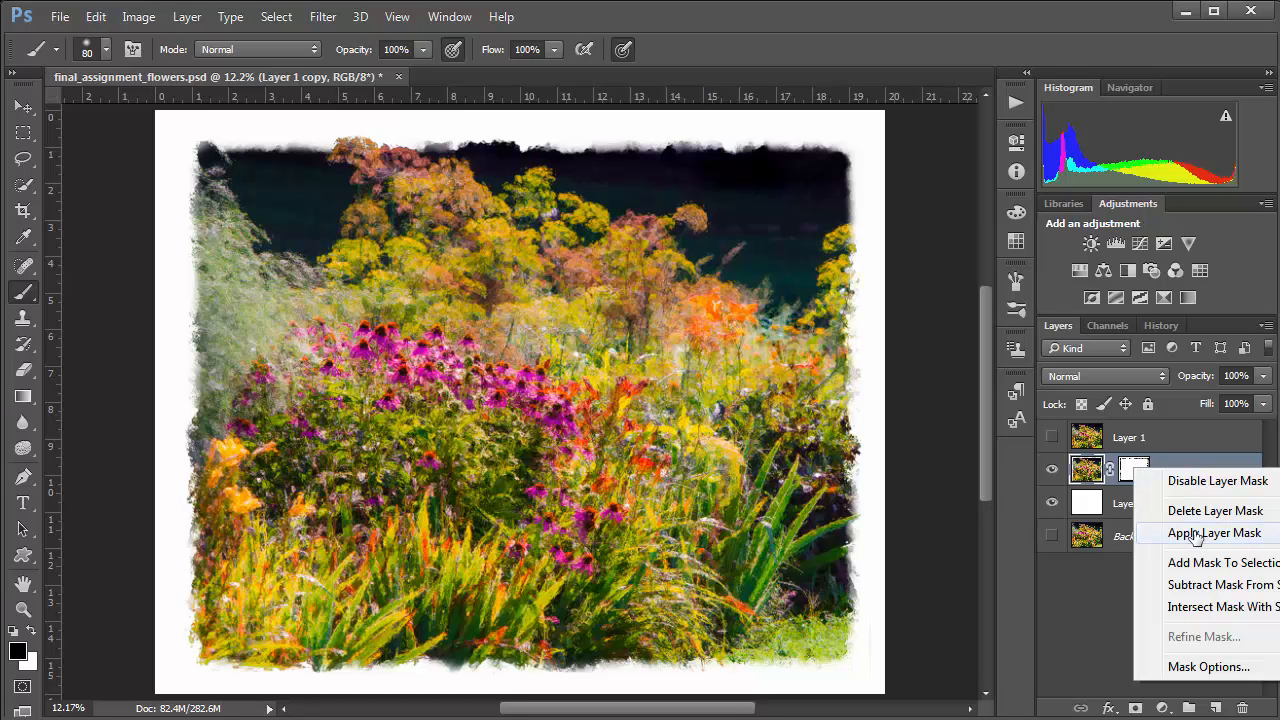
pyautogui.click(1195, 535)
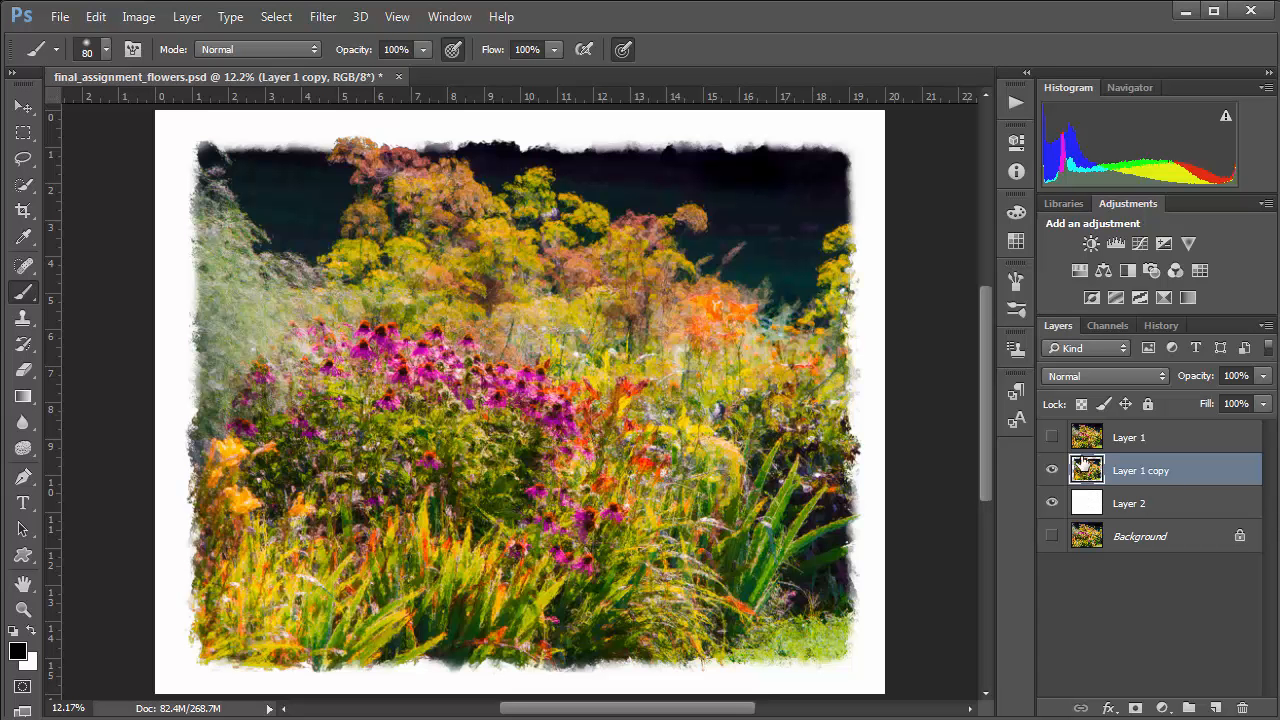
pyautogui.keyDown('ctrl'); pyautogui.click(1089, 474); pyautogui.keyUp('ctrl')
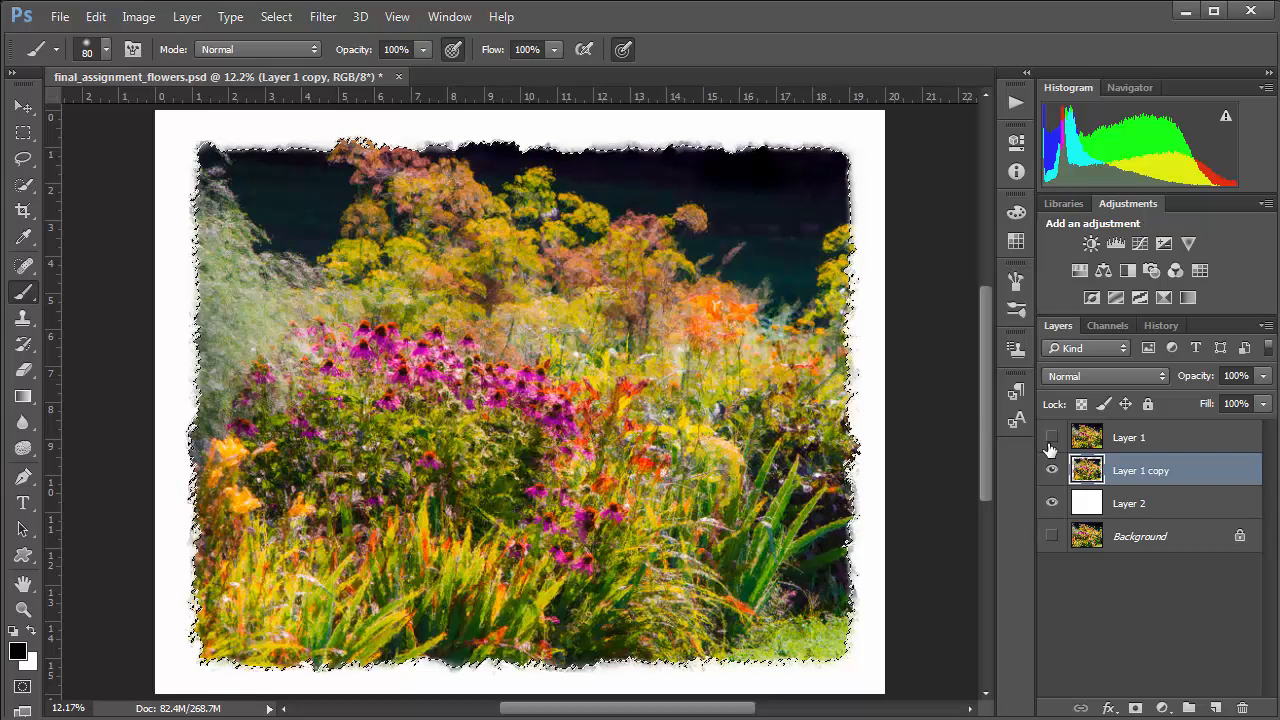
# - Make Layer 1 visible and active, and refine the ragged selection's edge with a radius of 109.5 px
pyautogui.click(1050, 438)
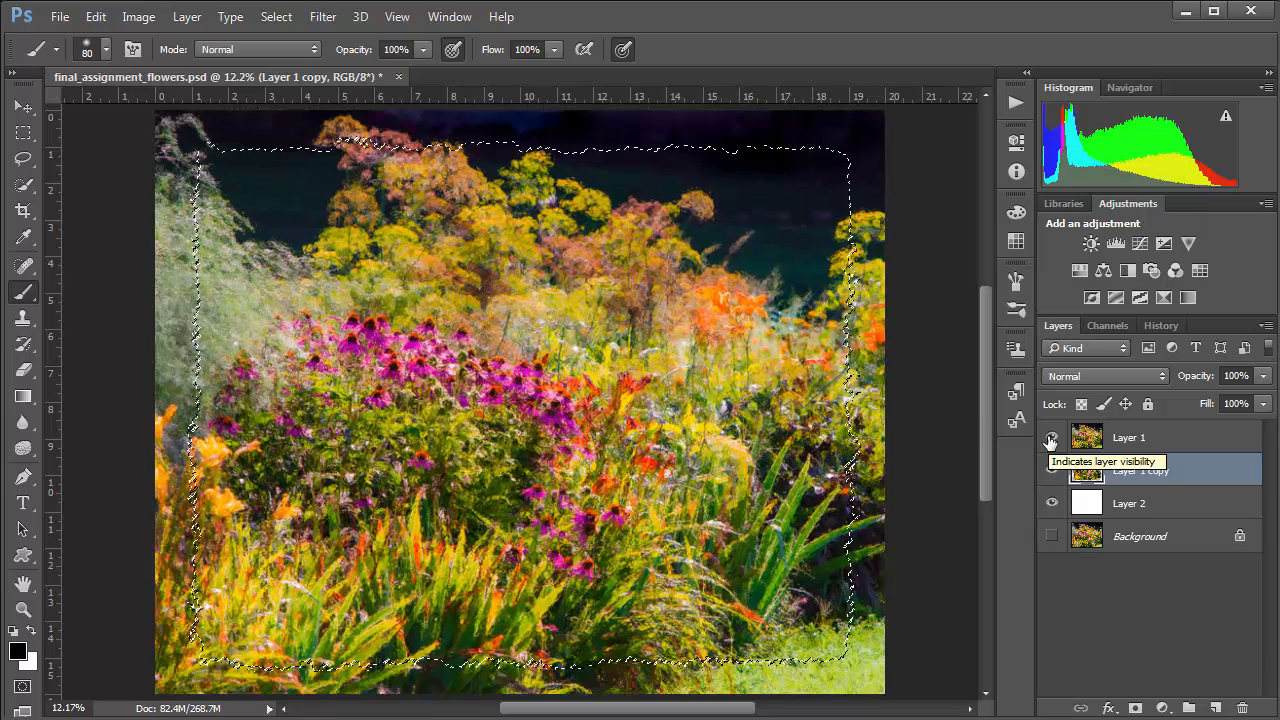
pyautogui.click(1089, 435)
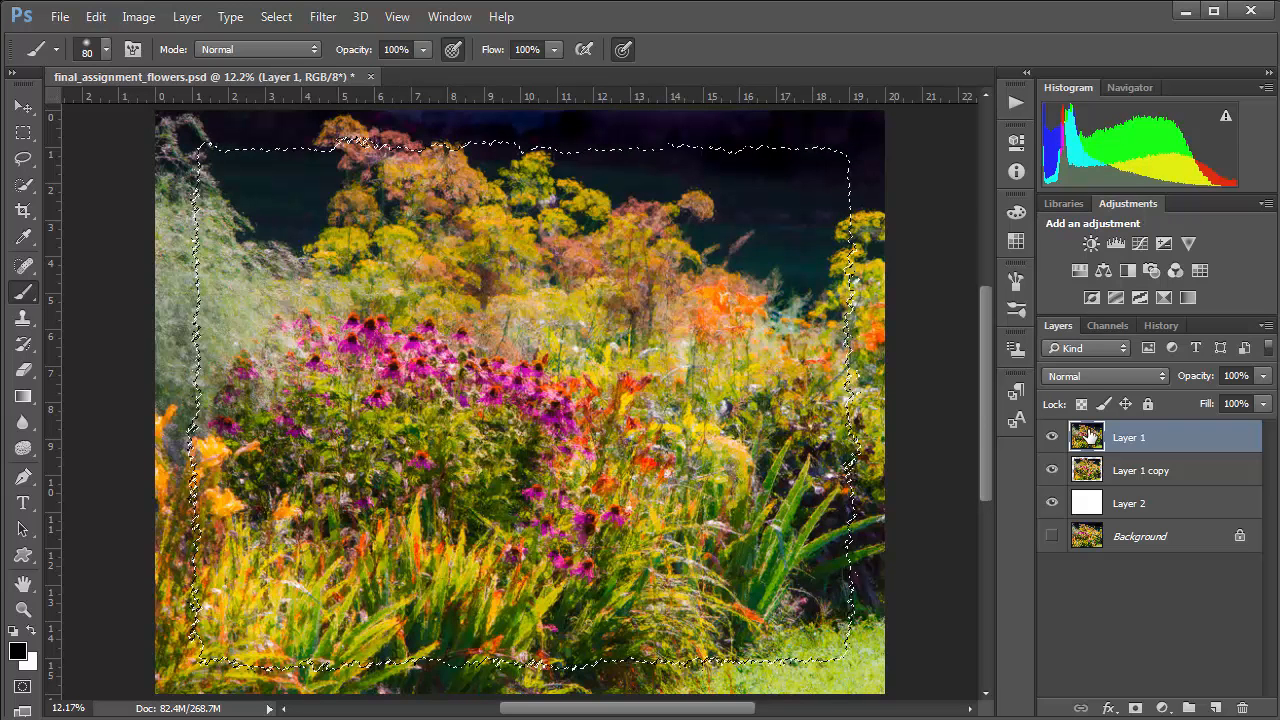
pyautogui.click(23, 137)
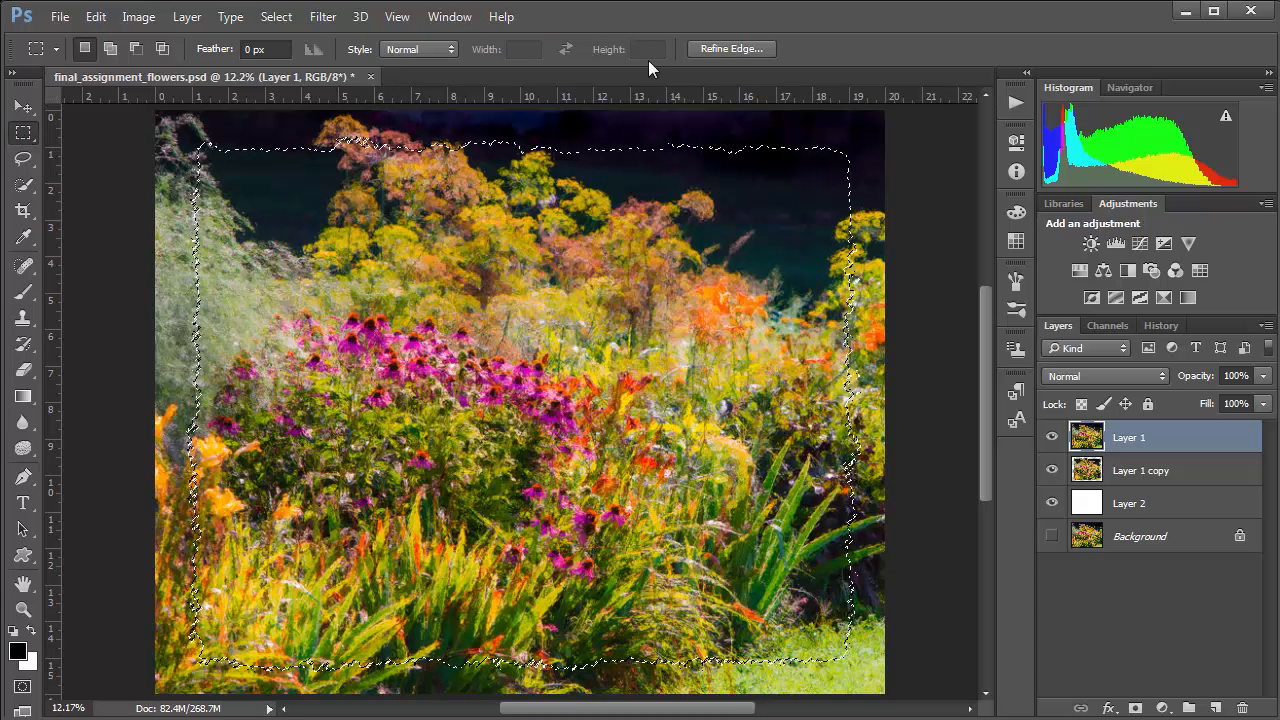
pyautogui.click(720, 47)
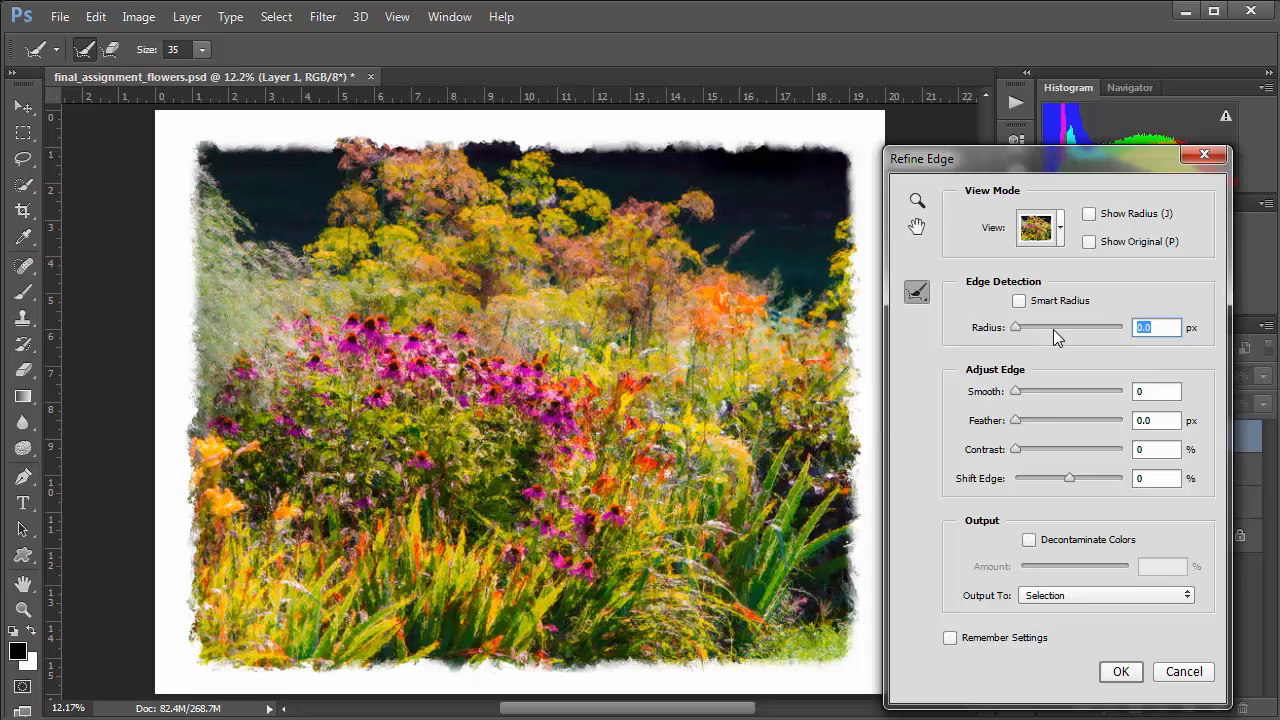
pyautogui.moveTo(1015, 328); pyautogui.dragTo(1059, 327)
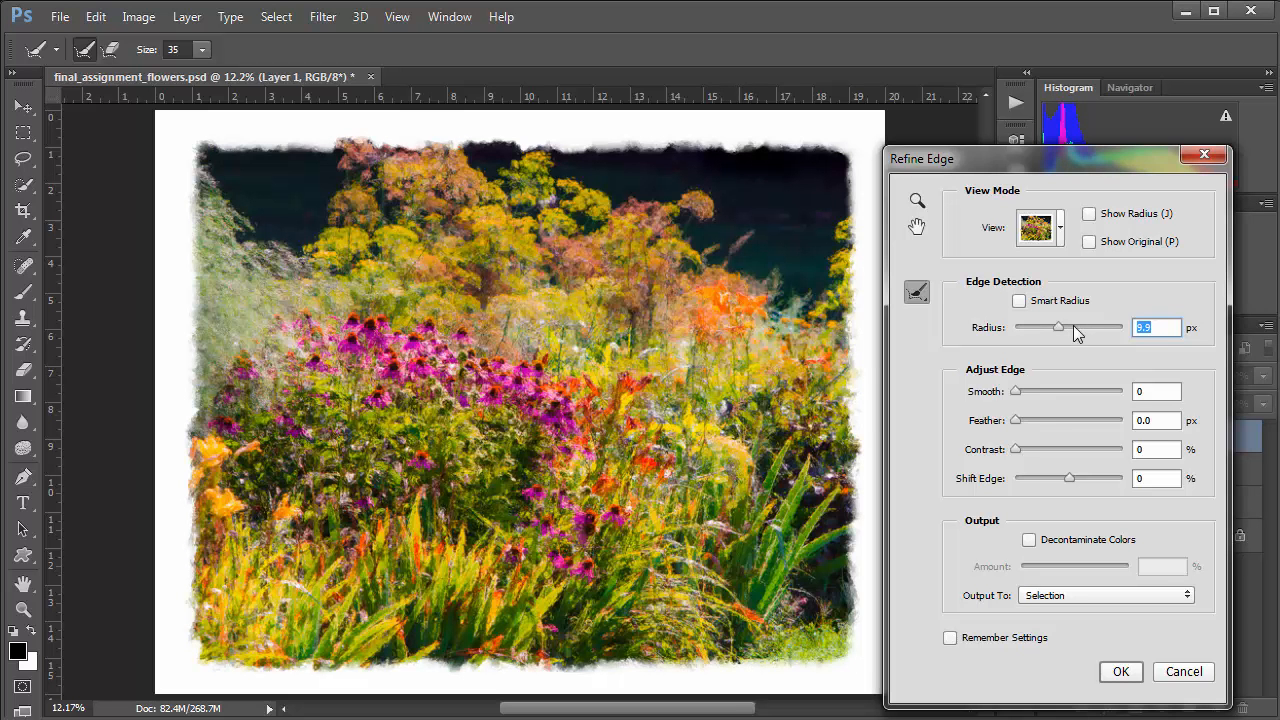
pyautogui.click(1074, 327)
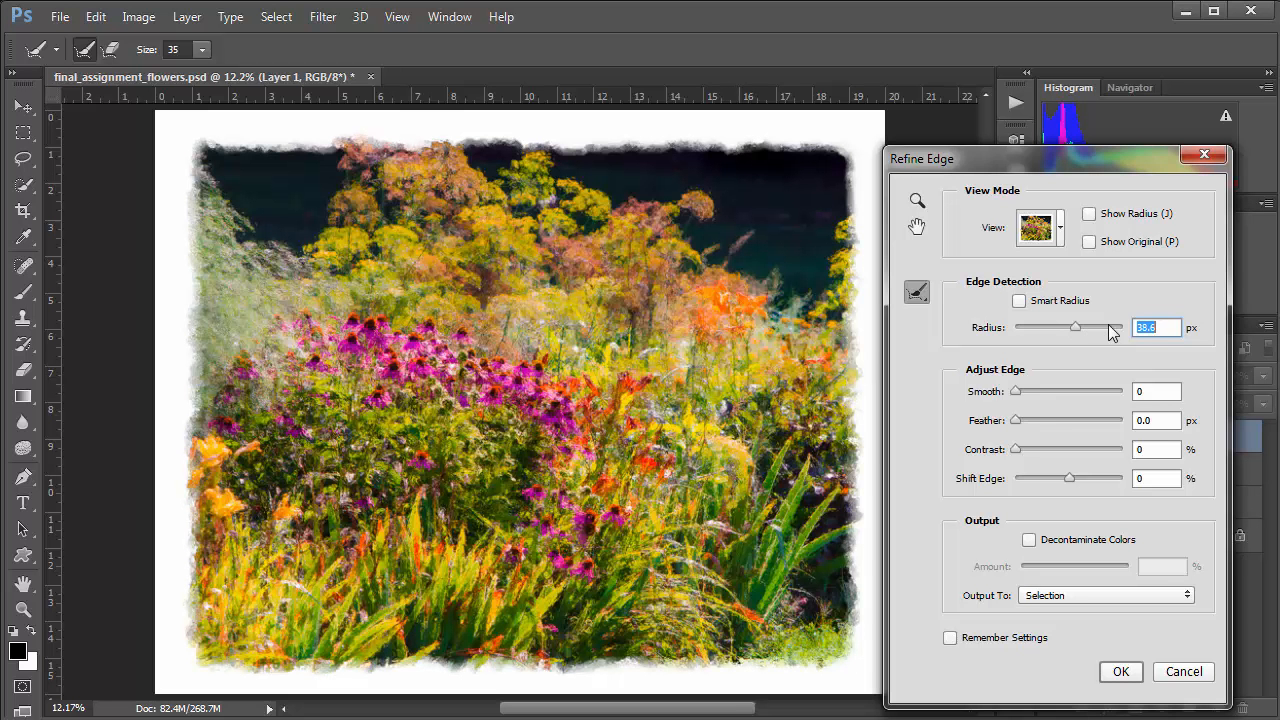
pyautogui.click(1113, 327)
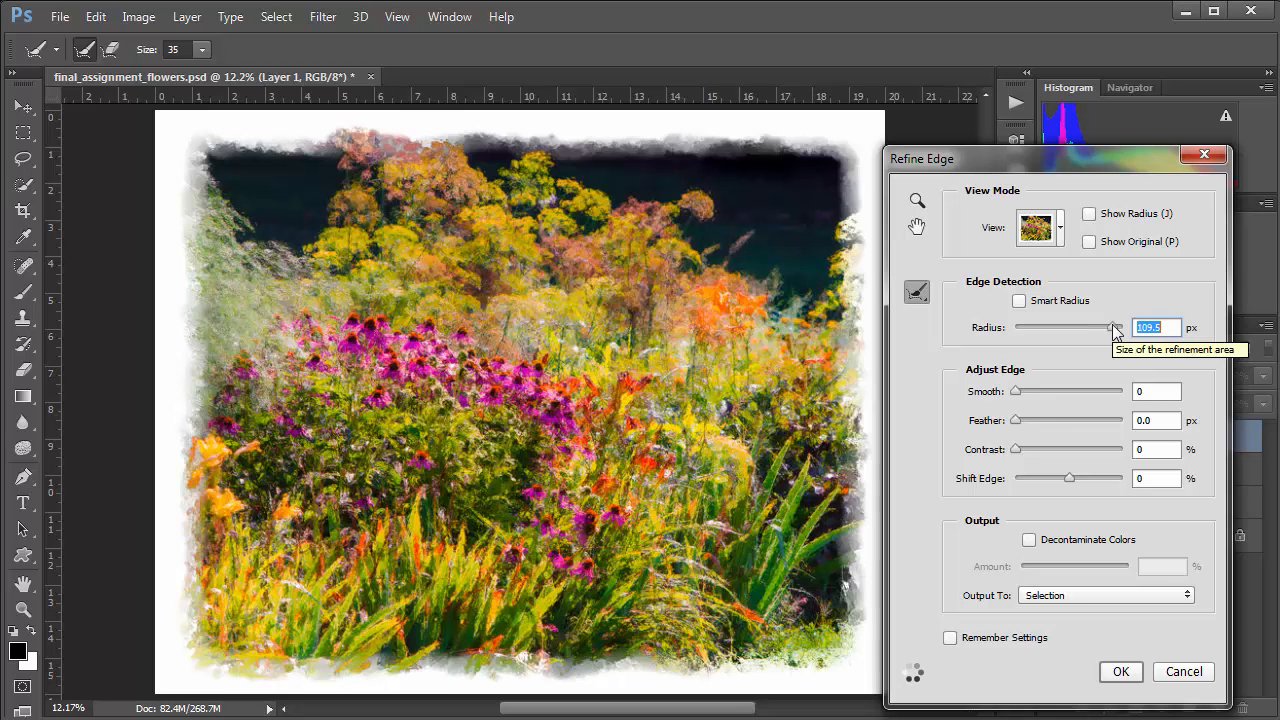
# - Set the refined edge's contrast to 27% and shift the edge by -7%
pyautogui.click(1044, 451)
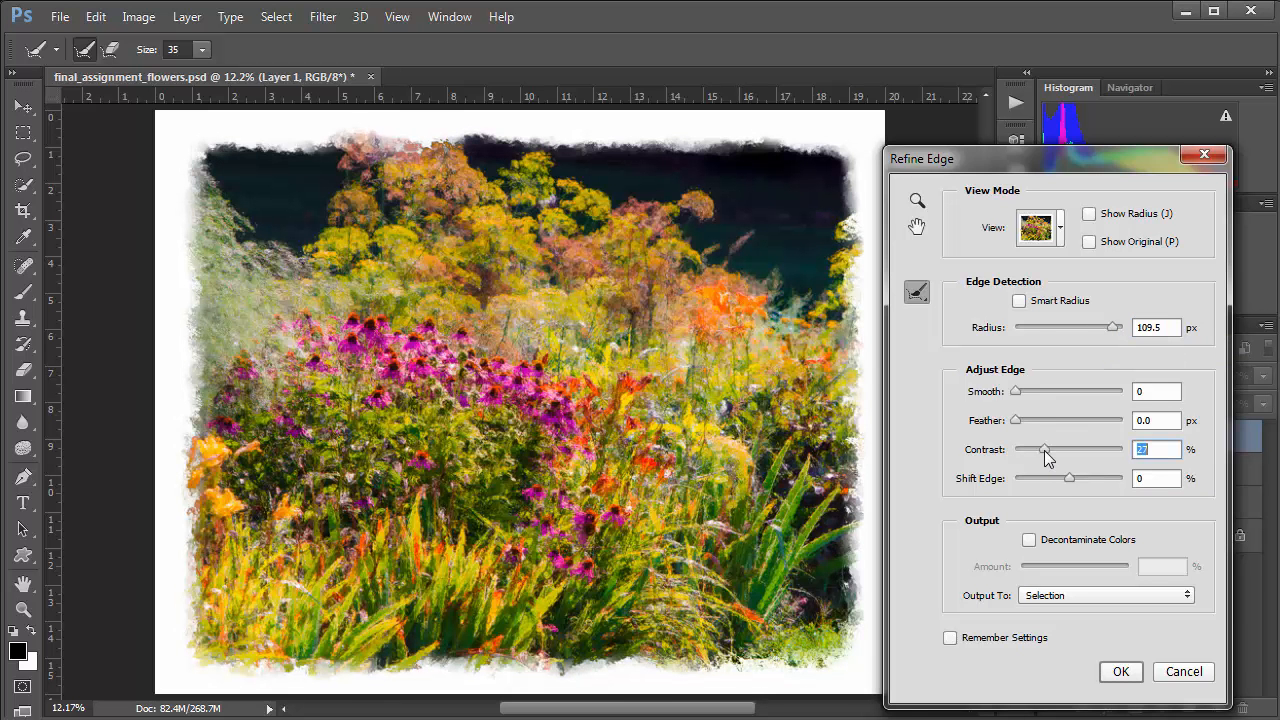
pyautogui.click(1082, 451)
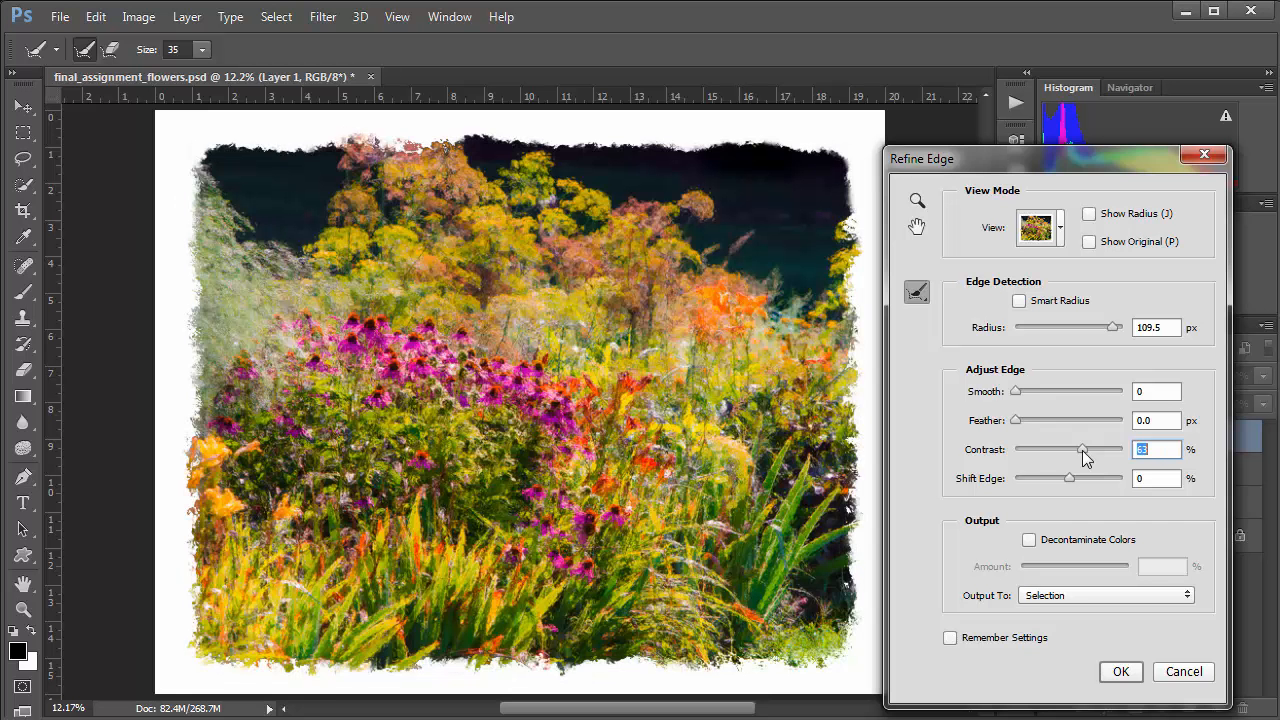
pyautogui.moveTo(1084, 450); pyautogui.dragTo(1044, 452)
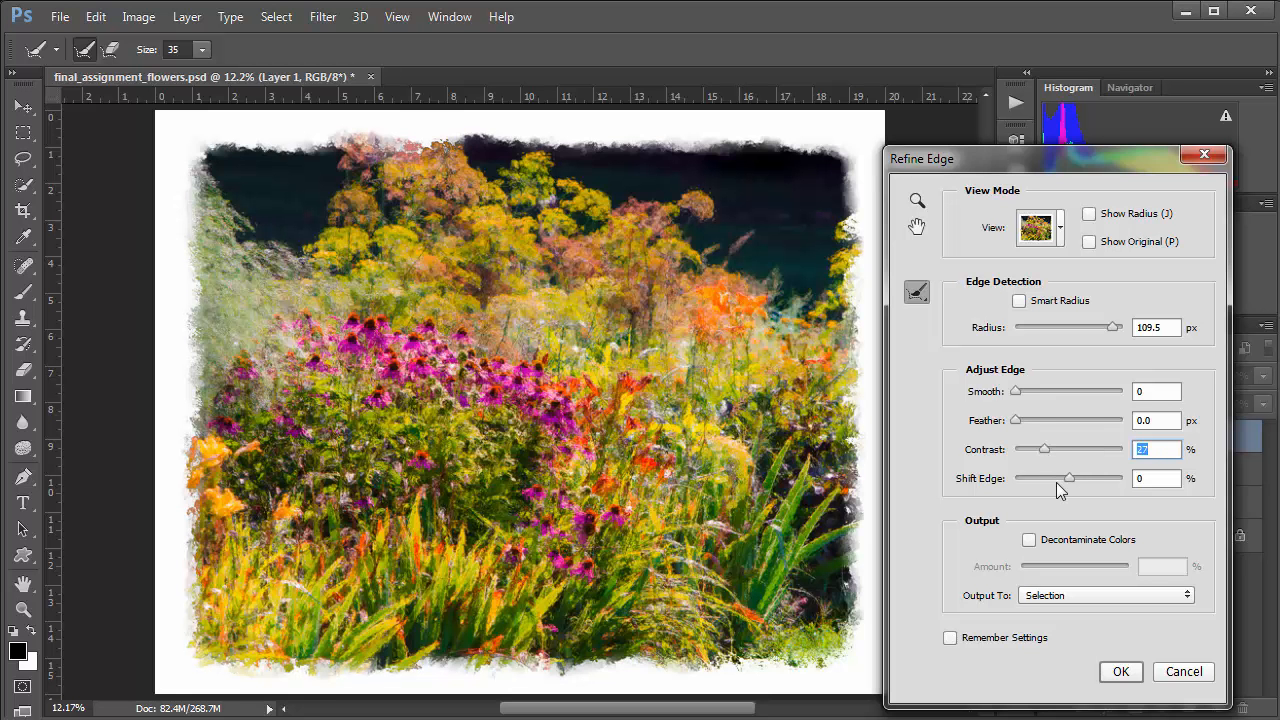
pyautogui.click(1049, 481)
pyautogui.click(1065, 481)
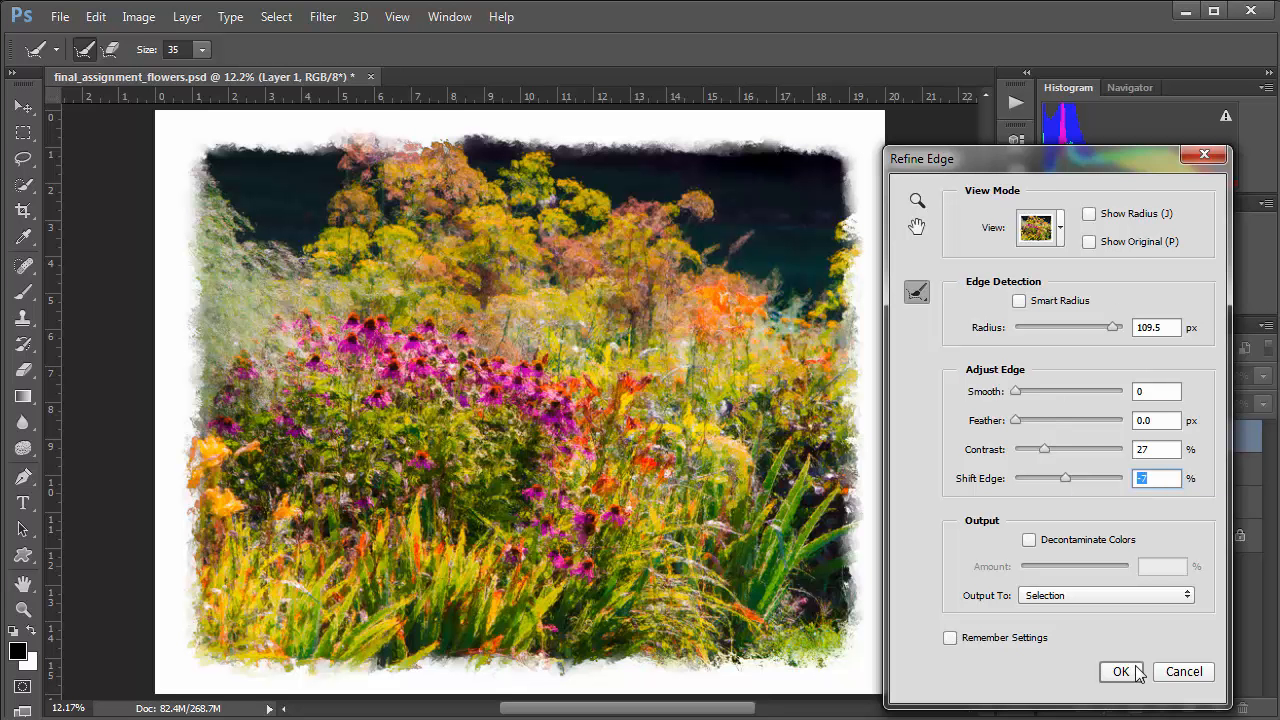
# - Output the refined selection to a new layer with a layer mask
pyautogui.click(1072, 590)
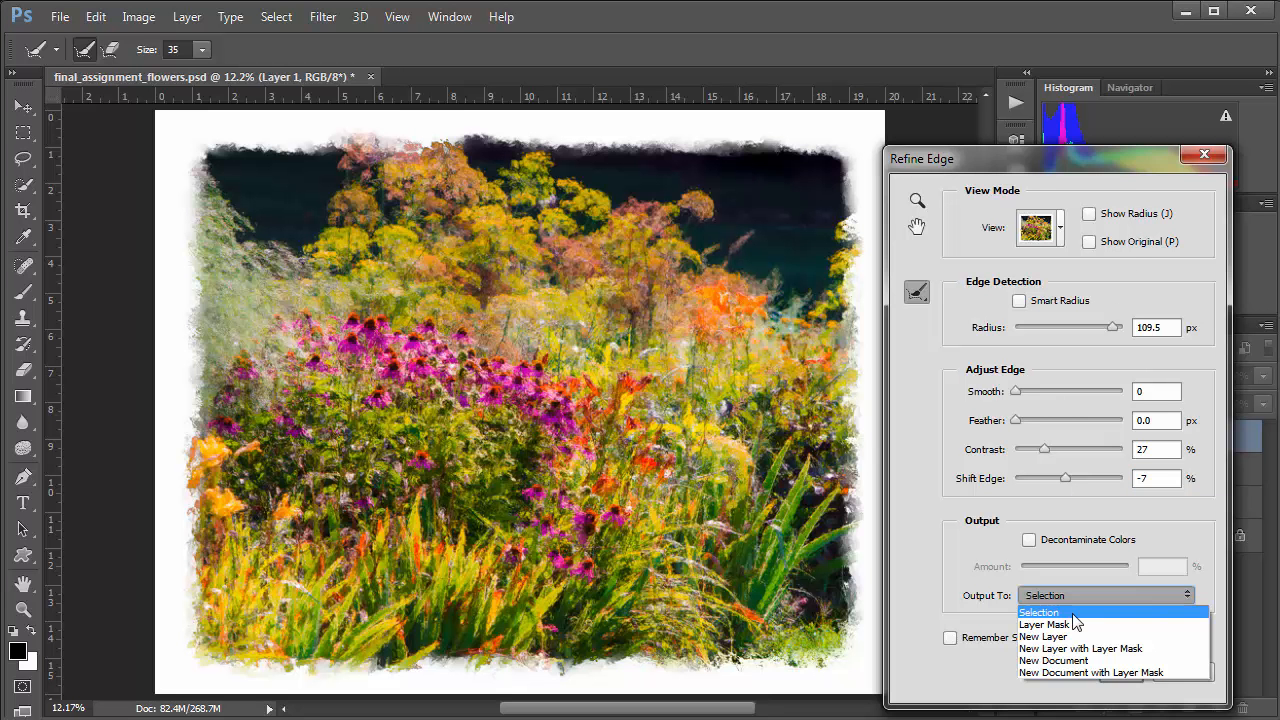
pyautogui.click(1066, 648)
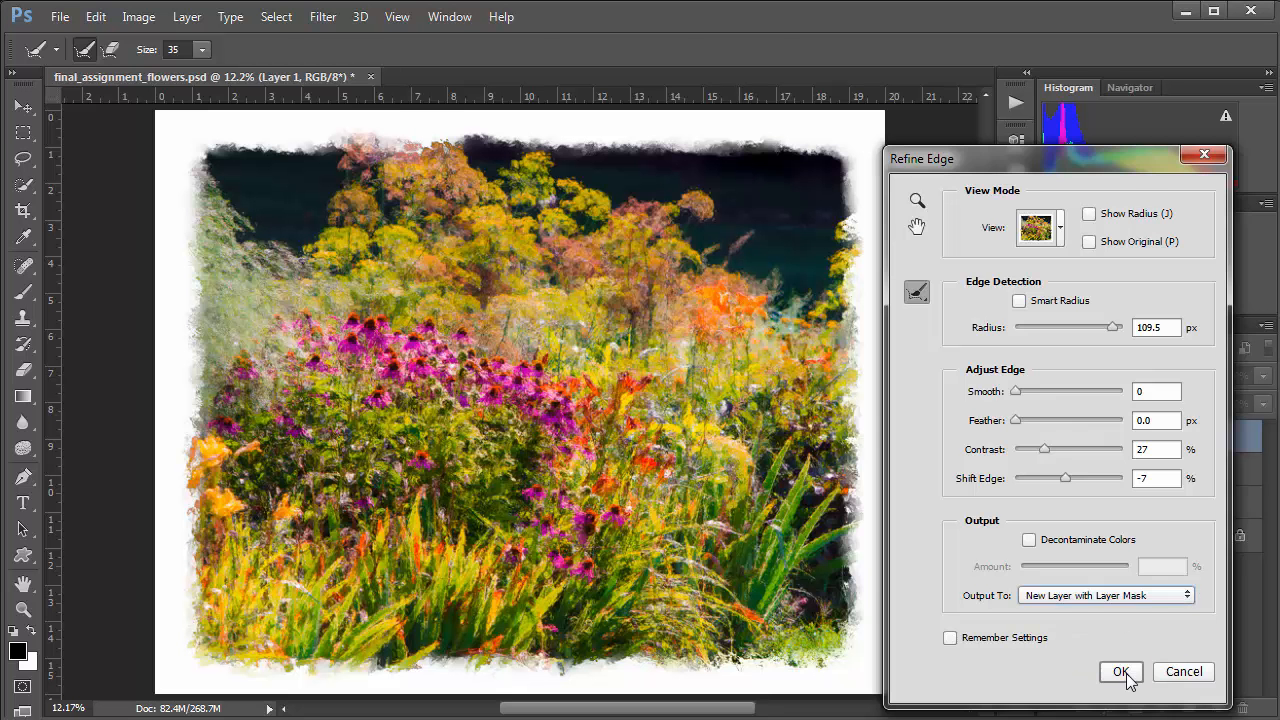
pyautogui.click(1121, 672)
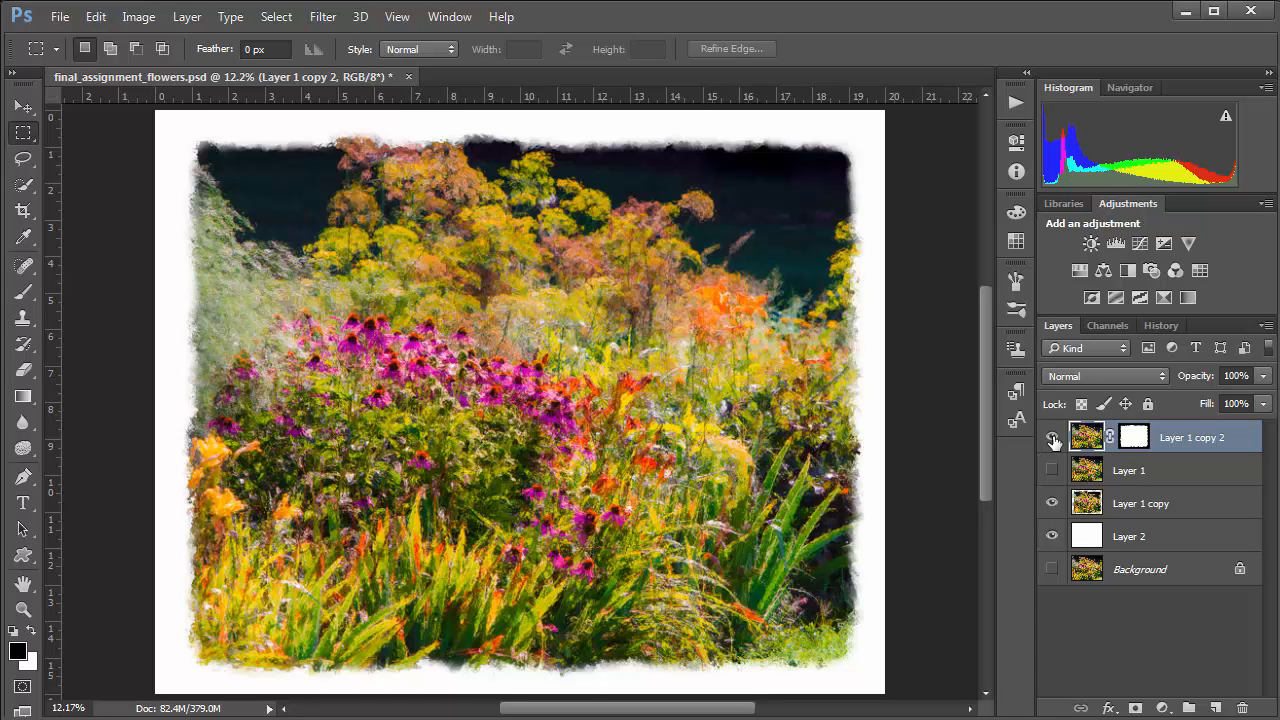
# - Toggle the visibility of Layer 1 copy 2 to compare its refined edge with the ragged edge of Layer 1 copy
pyautogui.click(1052, 438)
pyautogui.click(1052, 438)
pyautogui.click(1052, 438)
pyautogui.click(1052, 438)
pyautogui.click(1052, 438)
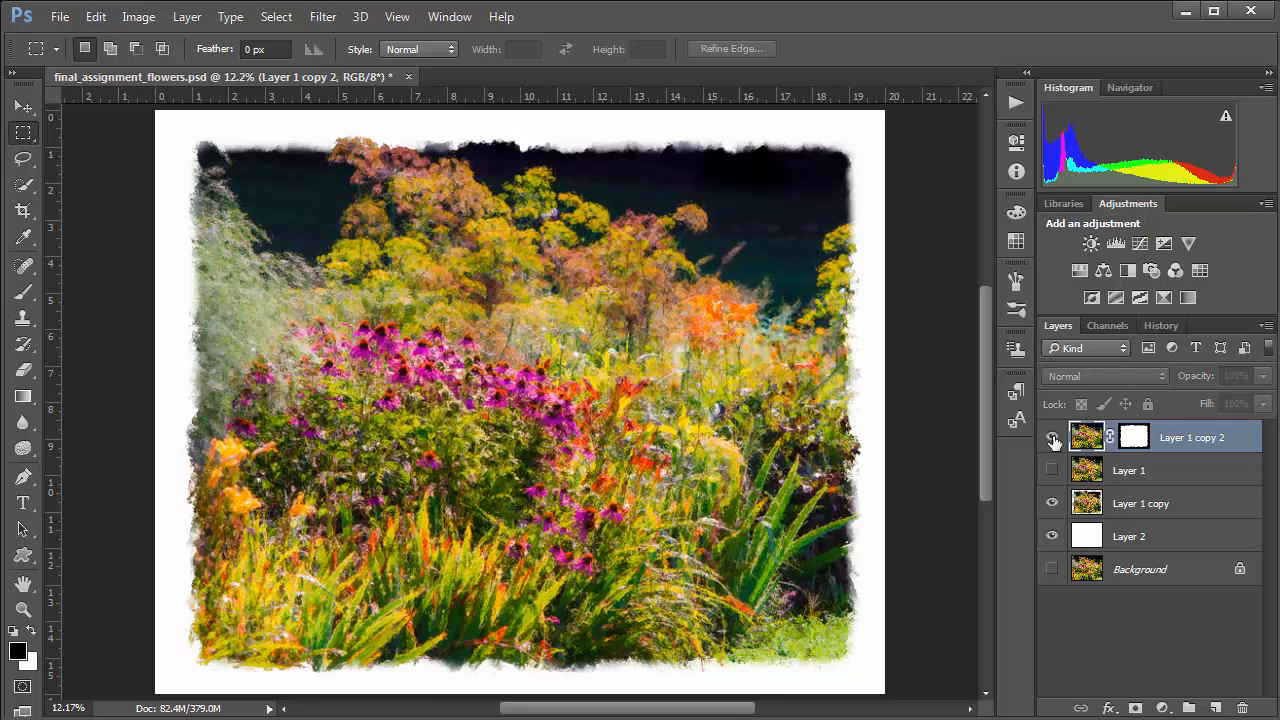
pyautogui.click(1052, 438)
pyautogui.click(1052, 438)
pyautogui.click(1052, 438)
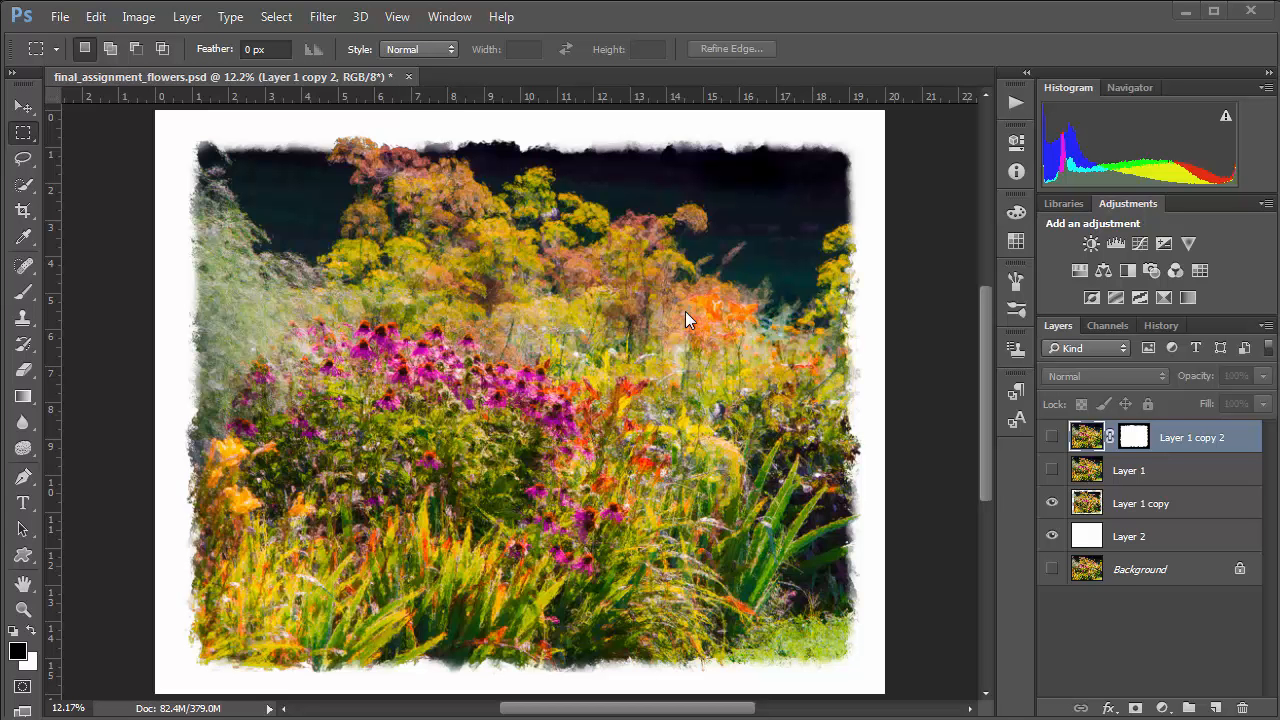
# - Hide Layer 1 copy and show Layer 1 copy 2 over the white Layer 2
pyautogui.click(1052, 504)
pyautogui.click(1052, 437)
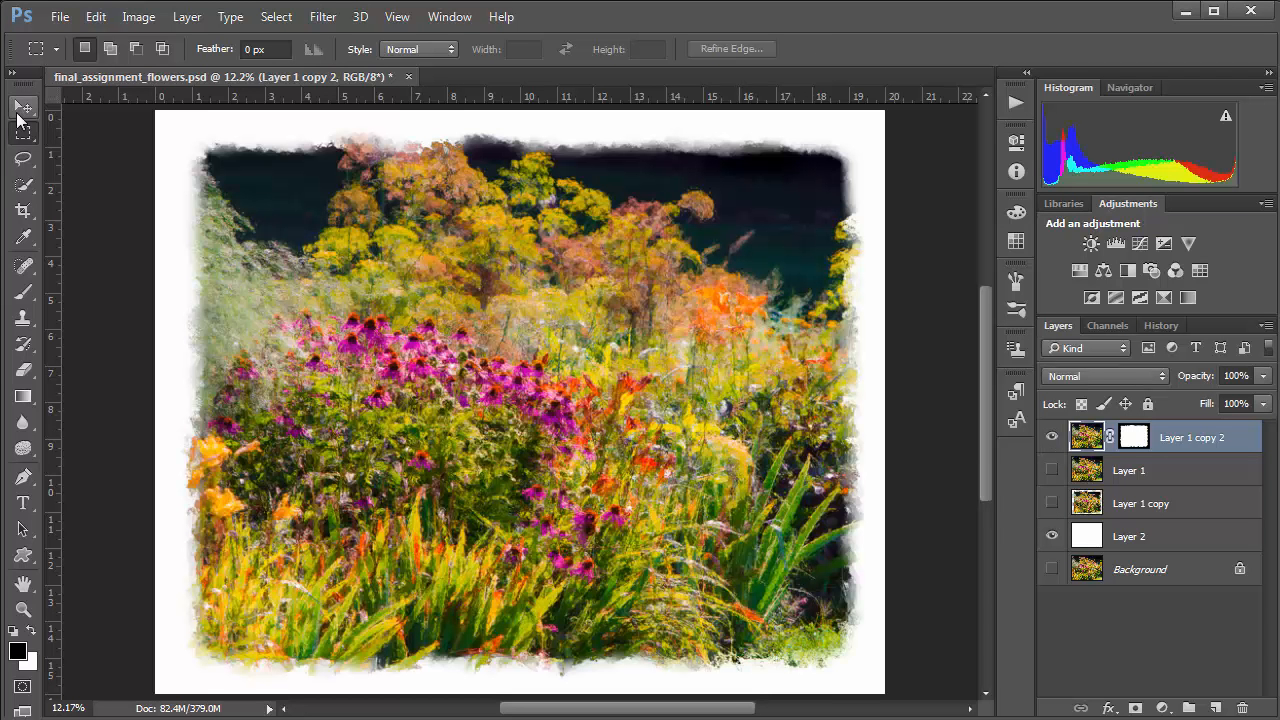
# - Try moving Layer 1 copy 2 slightly upward and saving the document, and return to the Refine Edge history state
pyautogui.click(22, 108)
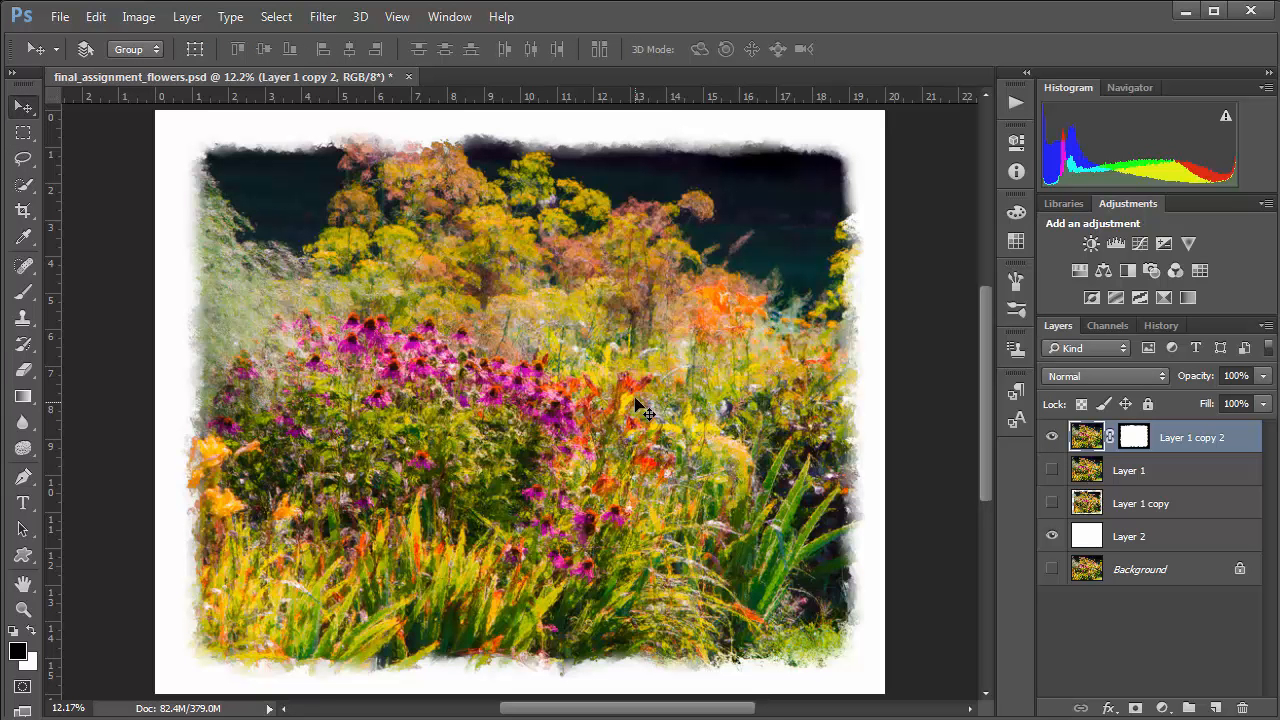
pyautogui.moveTo(635, 402); pyautogui.dragTo(636, 395)
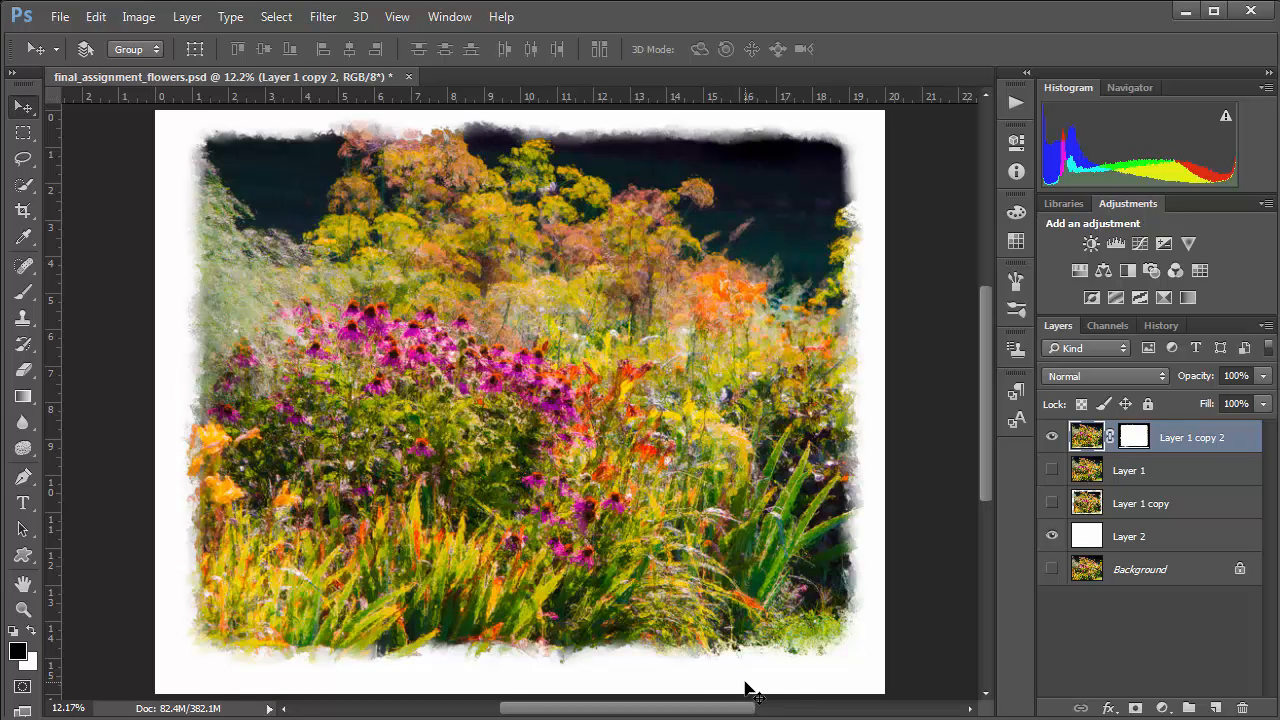
pyautogui.hotkey('ctrl', 's')
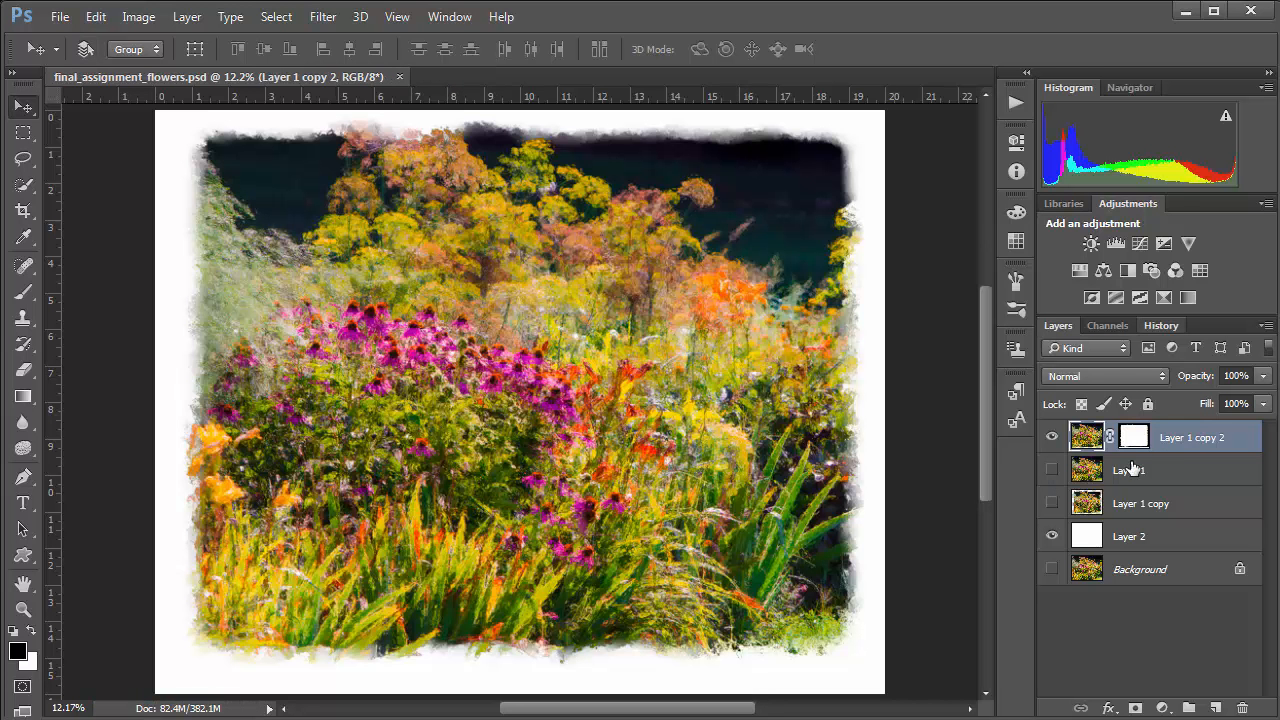
pyautogui.click(1168, 327)
pyautogui.click(1122, 661)
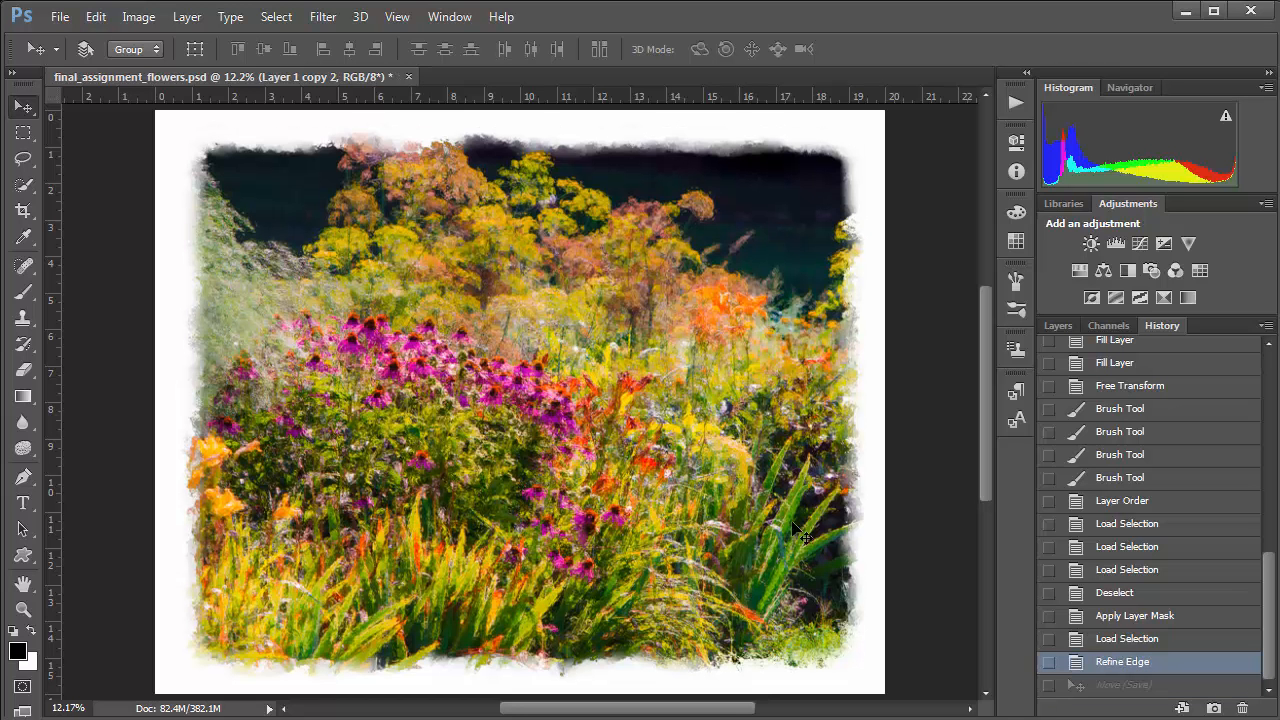
# - Examine the refined ragged edge up close along the bottom border near the lower right corner, at 100% and 66.67% zoom
pyautogui.keyDown('ctrl'); pyautogui.click(757, 668); pyautogui.keyUp('ctrl')
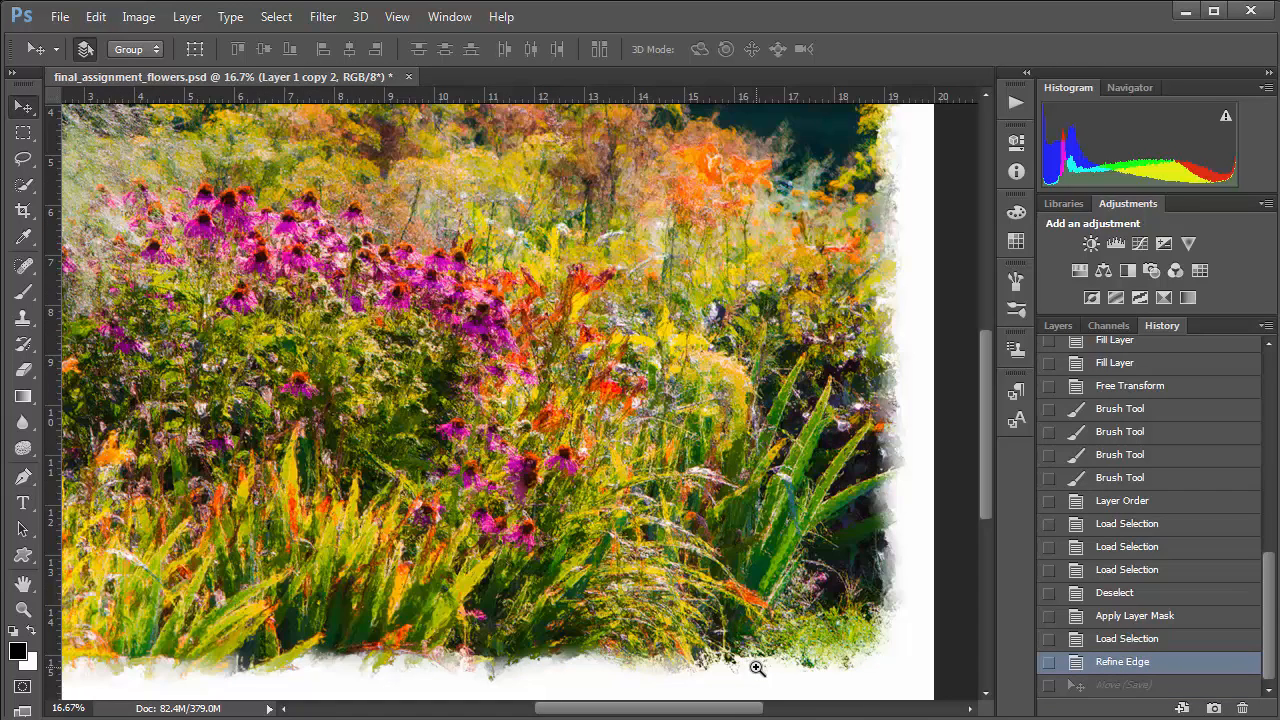
pyautogui.keyDown('ctrl'); pyautogui.click(757, 668); pyautogui.keyUp('ctrl')
pyautogui.keyDown('ctrl'); pyautogui.click(758, 667); pyautogui.keyUp('ctrl')
pyautogui.moveTo(763, 659); pyautogui.dragTo(800, 531)
pyautogui.keyDown('ctrl'); pyautogui.click(779, 515); pyautogui.keyUp('ctrl')
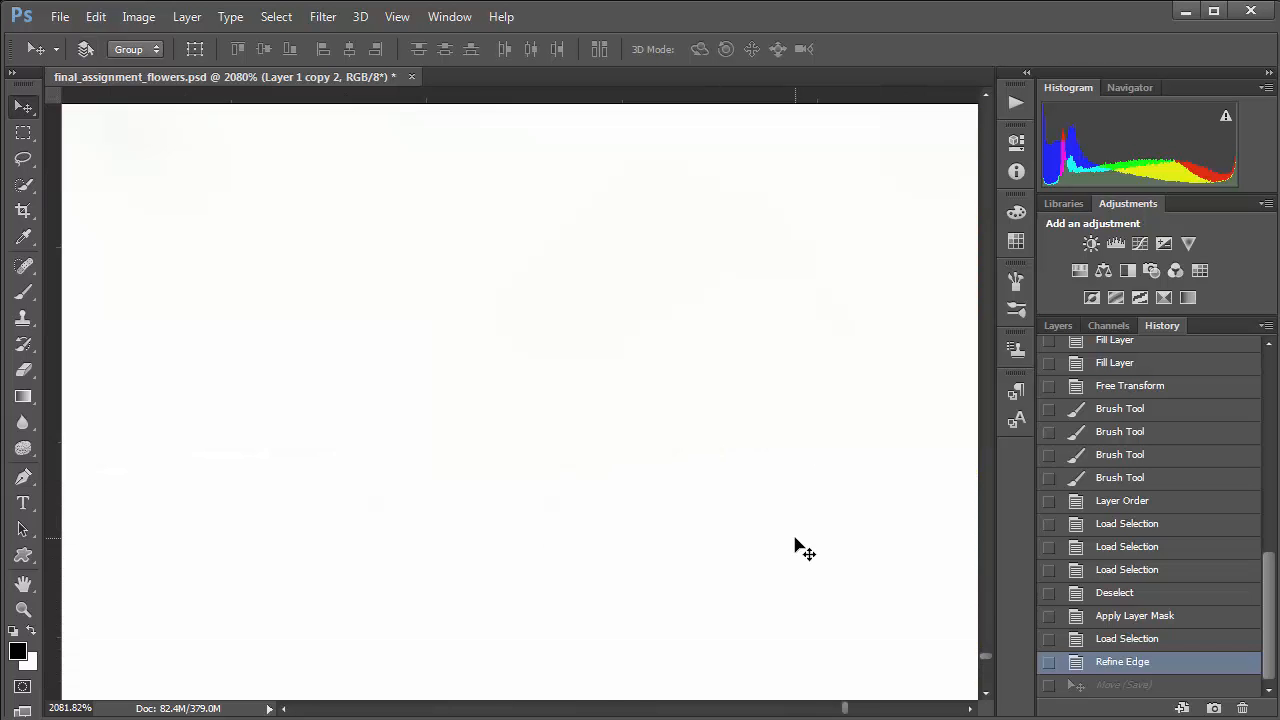
pyautogui.hotkey('ctrl', '-')
pyautogui.hotkey('ctrl', '-')
pyautogui.hotkey('ctrl', '-')
pyautogui.hotkey('ctrl', '-')
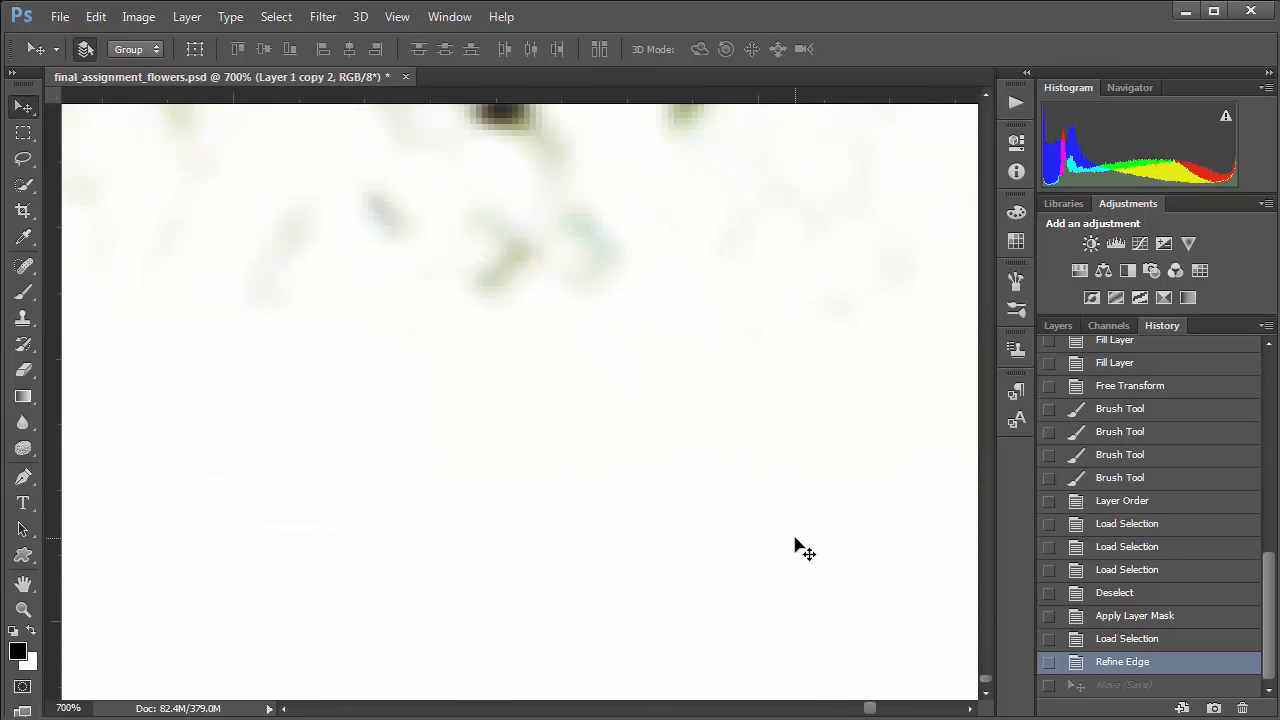
pyautogui.hotkey('ctrl', '-')
pyautogui.hotkey('ctrl', '-')
pyautogui.hotkey('ctrl', '-')
pyautogui.hotkey('ctrl', '-')
pyautogui.hotkey('ctrl', '-')
pyautogui.hotkey('ctrl', '-')
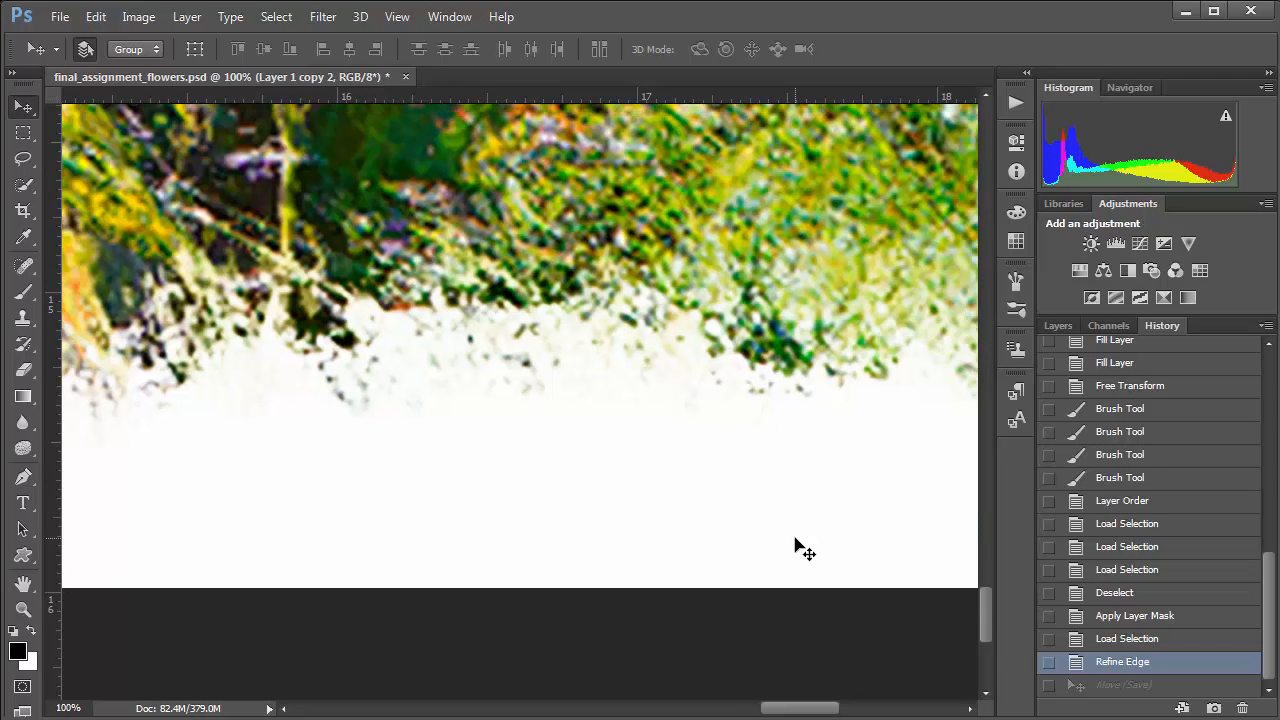
pyautogui.hotkey('ctrl', '-')
pyautogui.moveTo(748, 370); pyautogui.dragTo(675, 459)
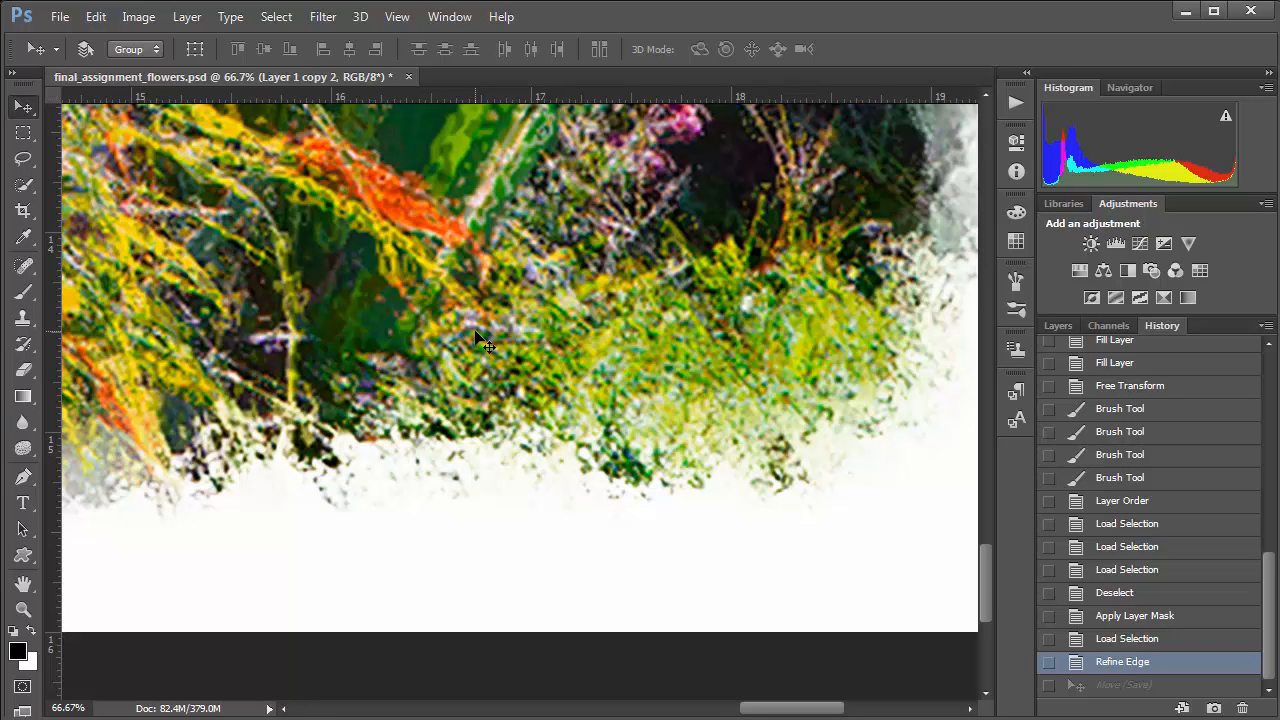
# - Examine the refined edge at 25% zoom up the right side, across the top, down the left and along the bottom
pyautogui.hotkey('ctrl', '-')
pyautogui.hotkey('ctrl', '-')
pyautogui.hotkey('ctrl', '-')
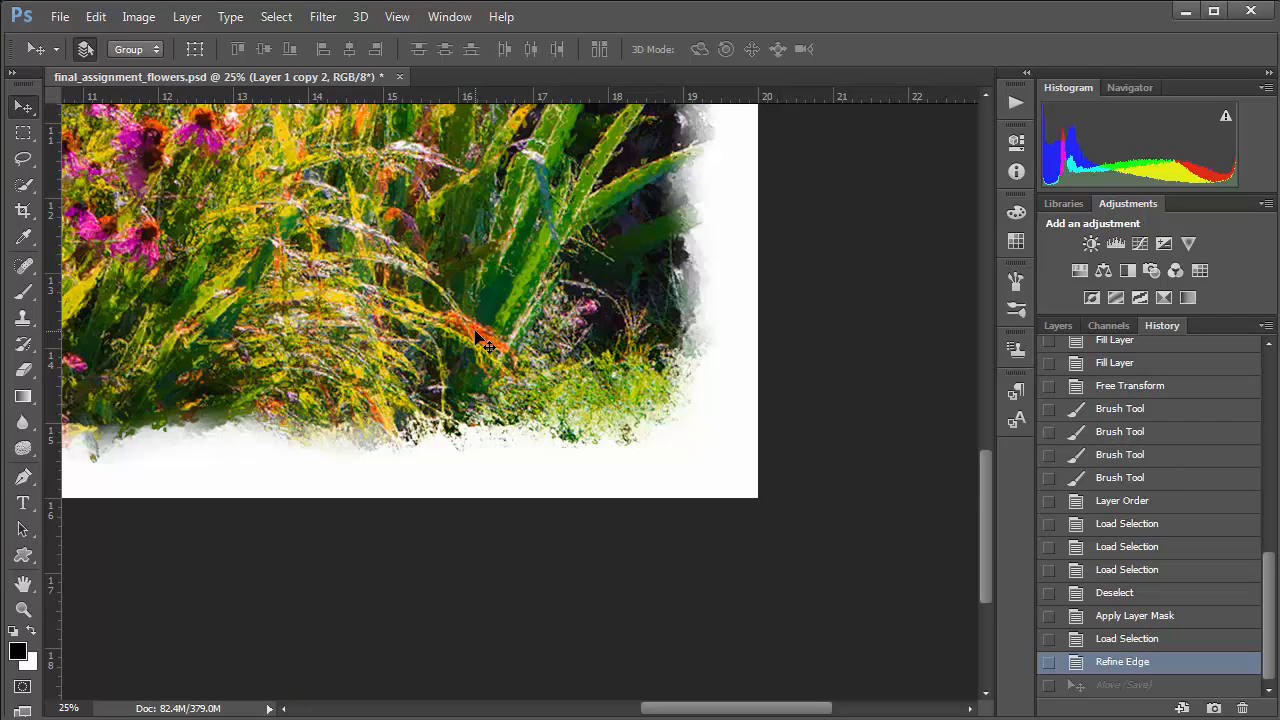
pyautogui.moveTo(692, 212); pyautogui.dragTo(658, 319)
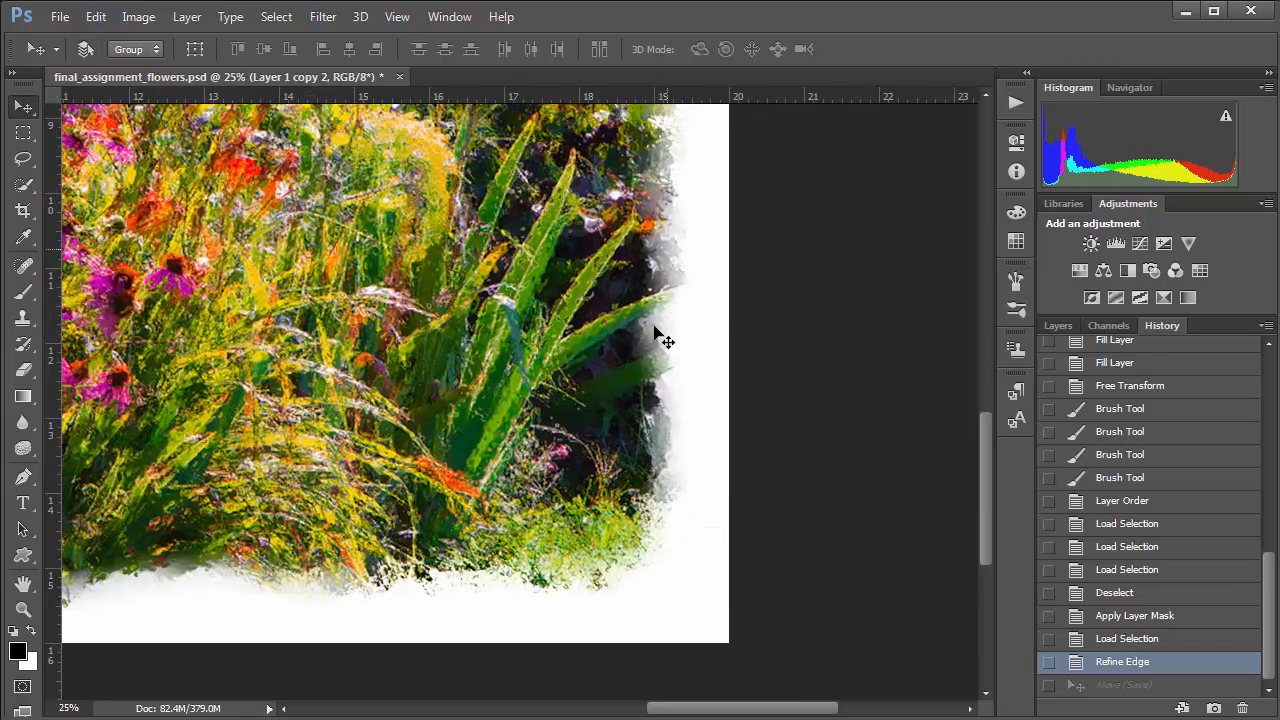
pyautogui.moveTo(666, 210); pyautogui.dragTo(661, 383)
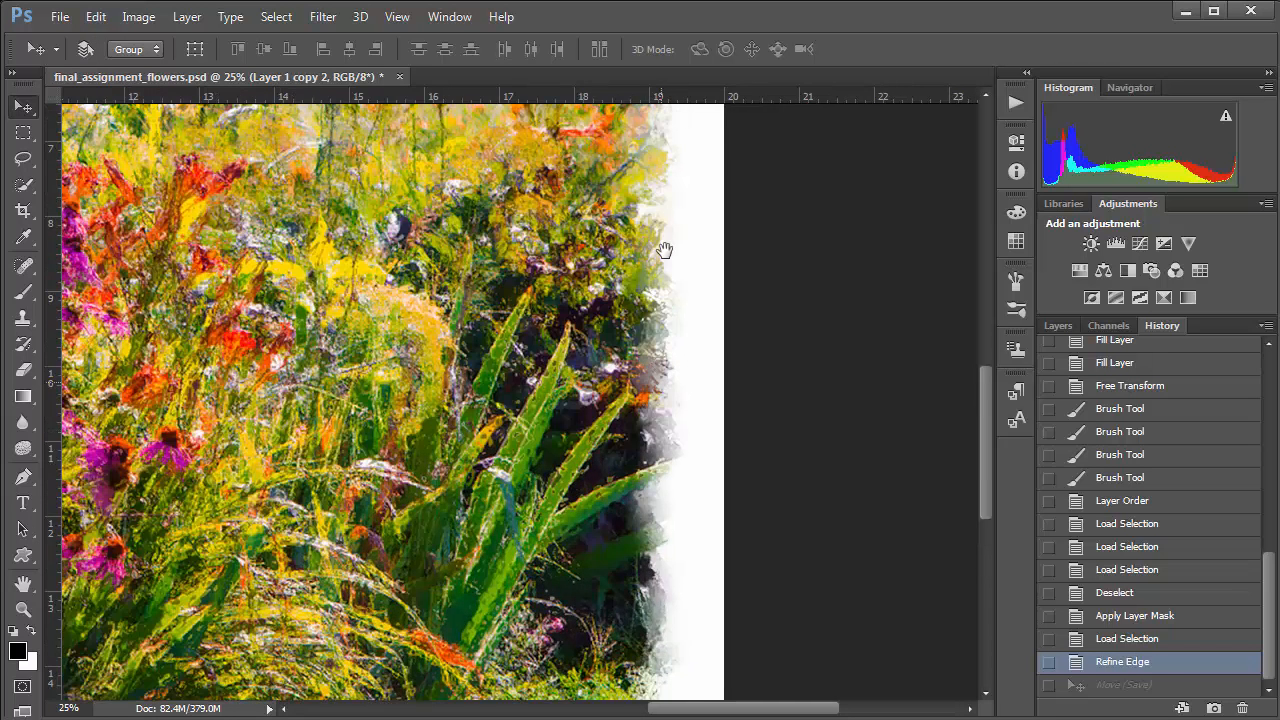
pyautogui.moveTo(664, 214); pyautogui.dragTo(654, 404)
pyautogui.moveTo(651, 236); pyautogui.dragTo(653, 281)
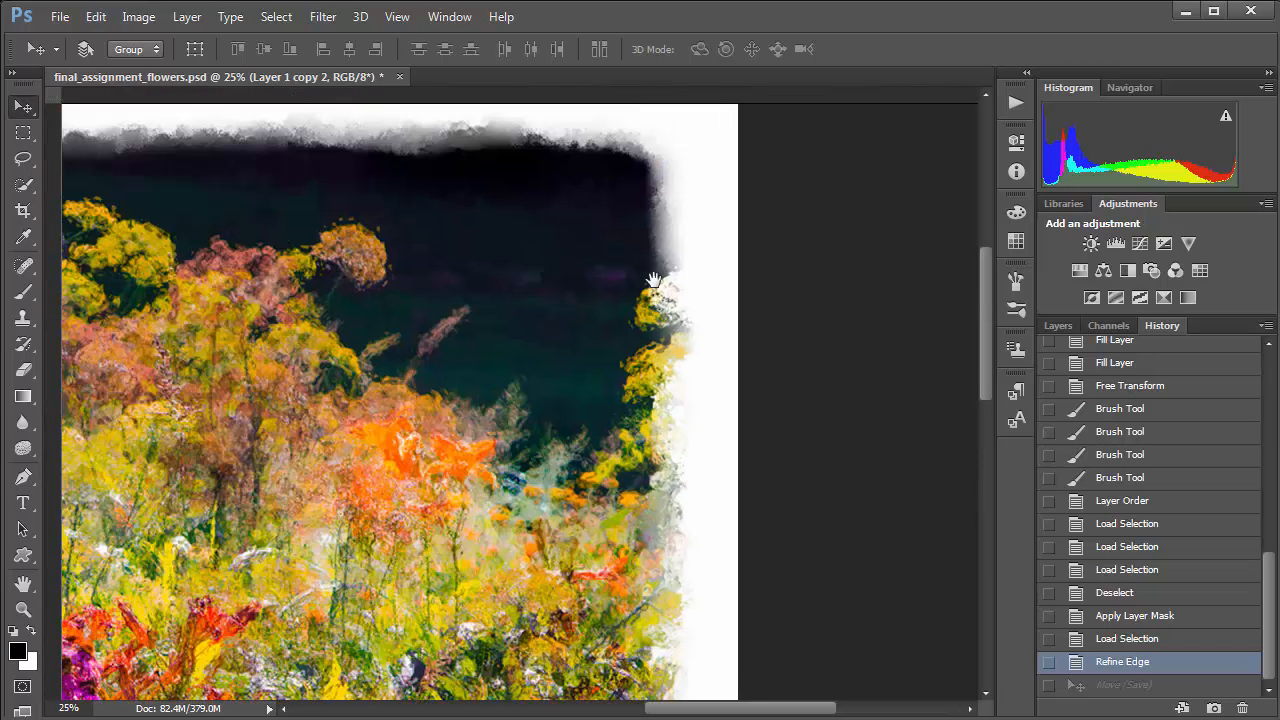
pyautogui.hotkey('ctrl', 'r')
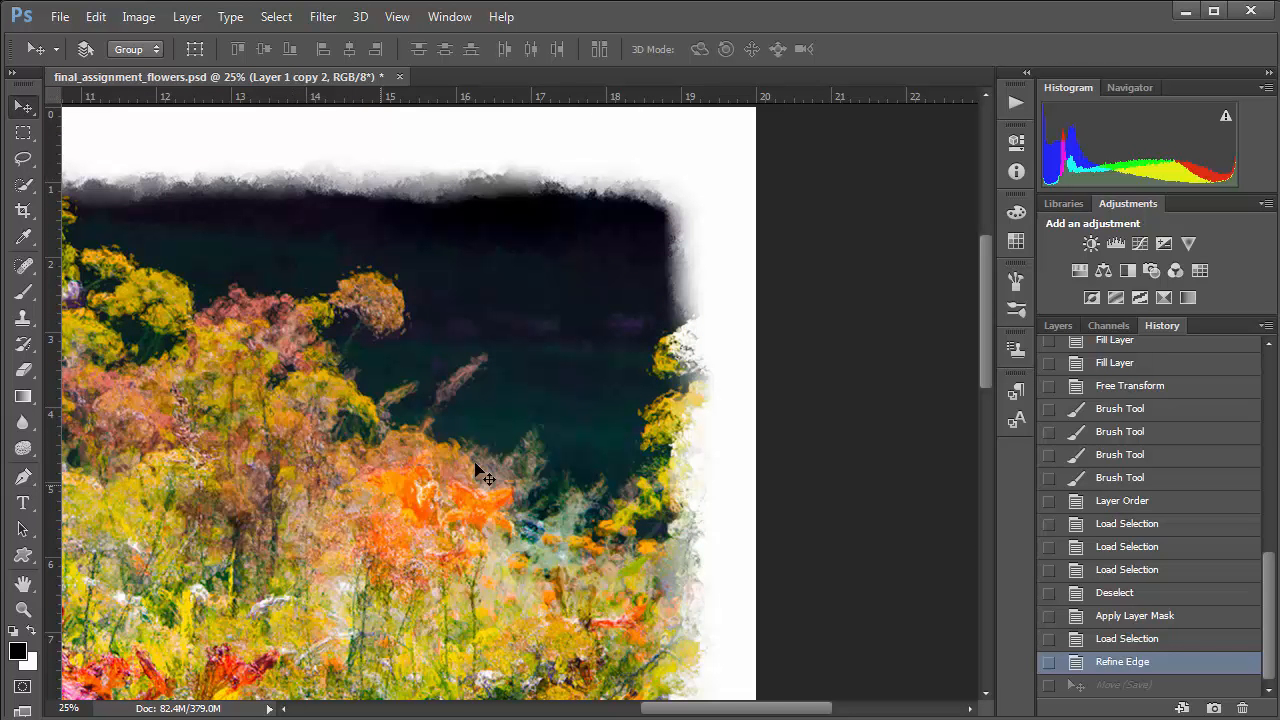
pyautogui.moveTo(545, 364); pyautogui.dragTo(760, 375)
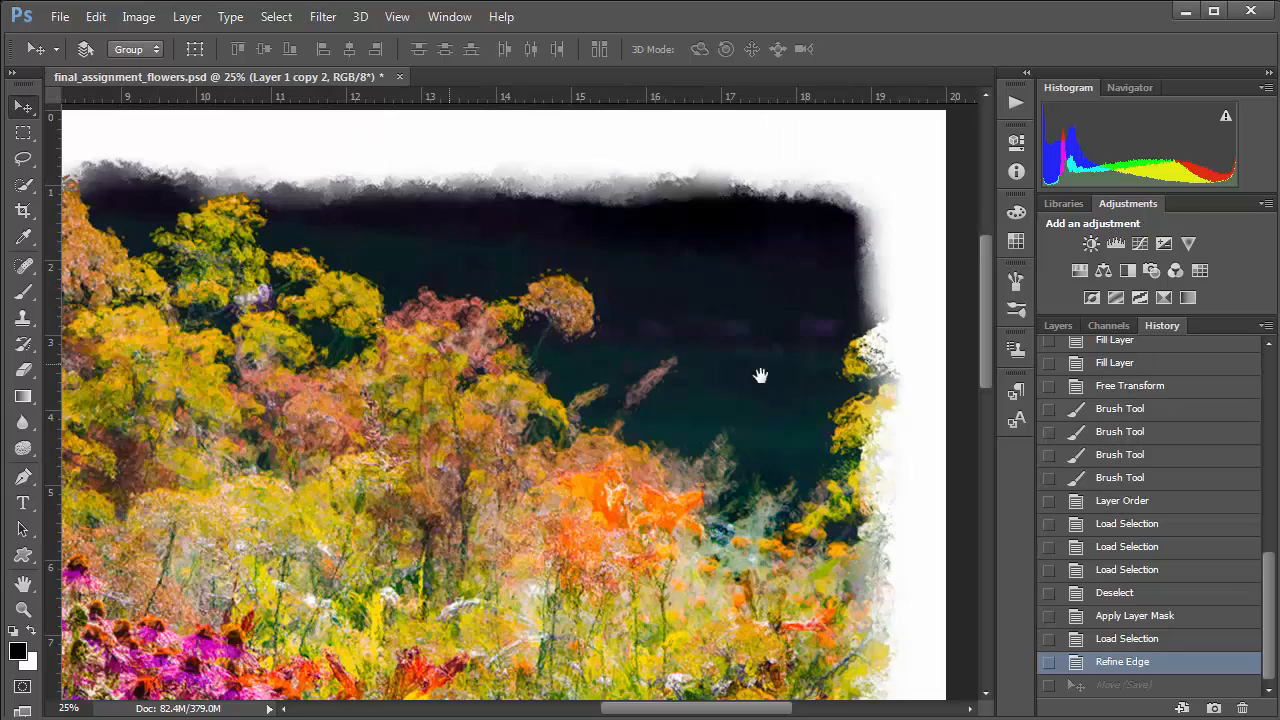
pyautogui.moveTo(407, 302); pyautogui.dragTo(634, 275)
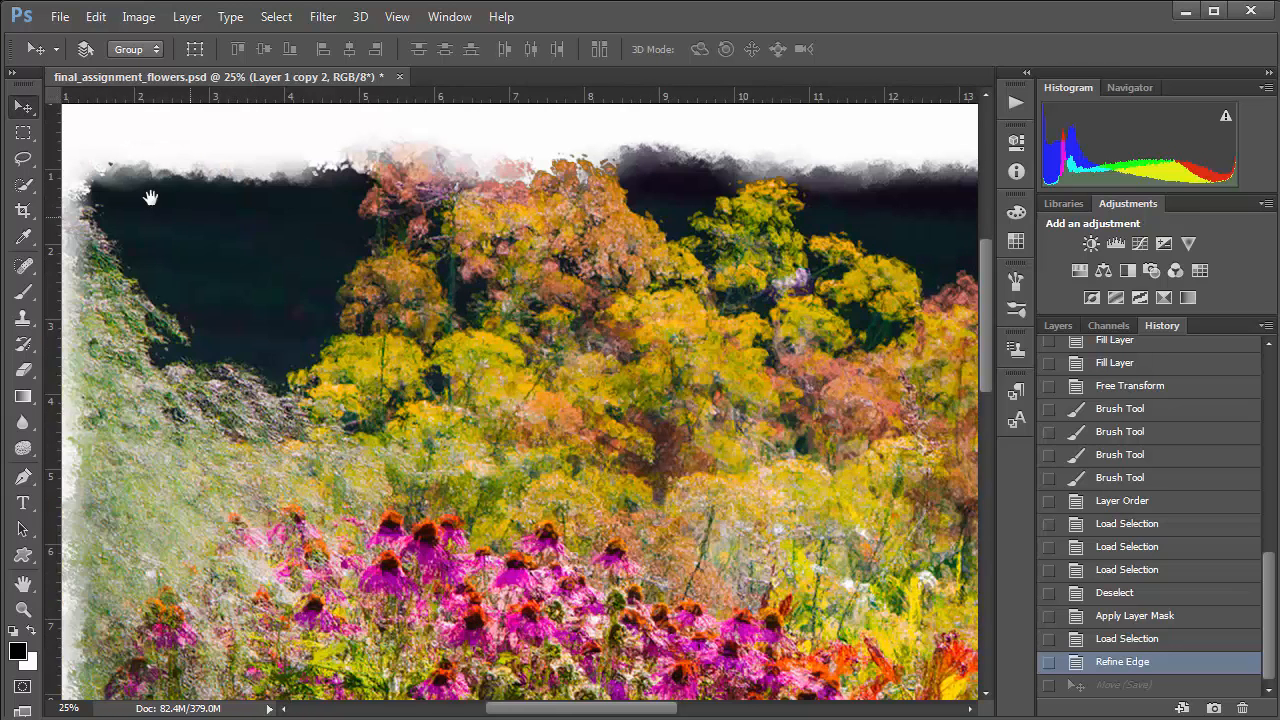
pyautogui.moveTo(274, 314); pyautogui.dragTo(453, 203)
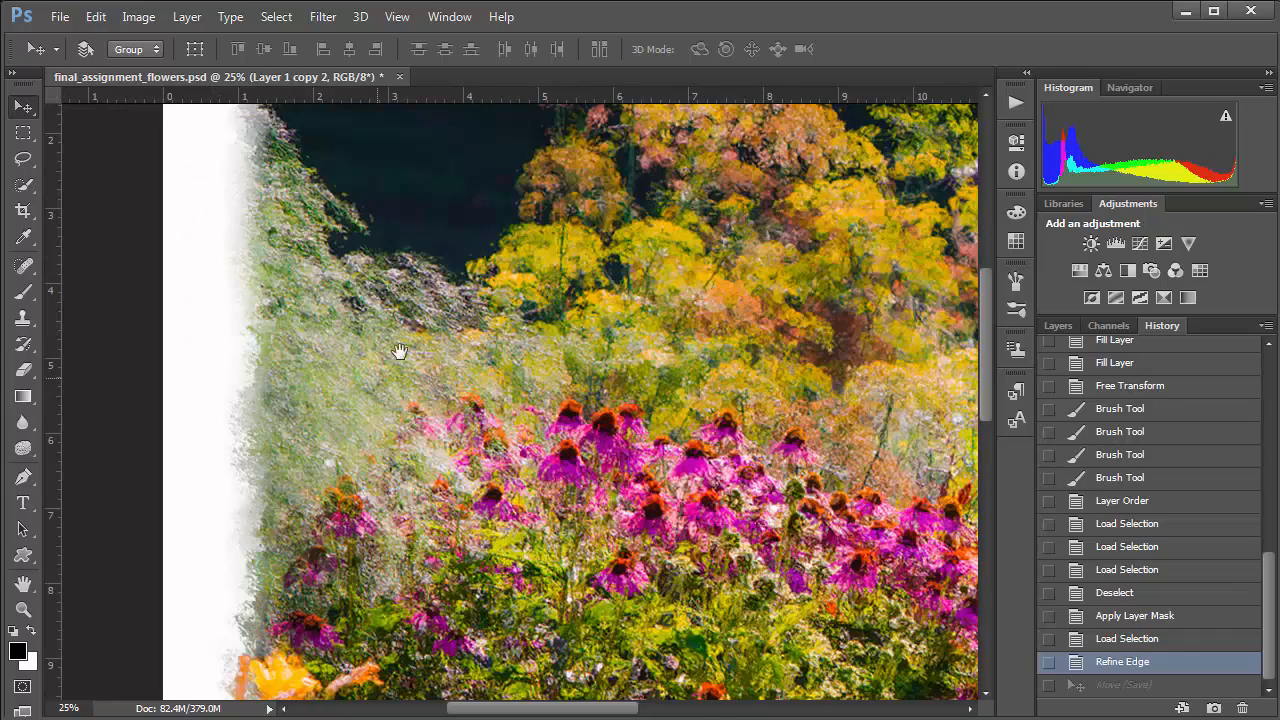
pyautogui.moveTo(400, 351); pyautogui.dragTo(430, 192)
pyautogui.moveTo(418, 454); pyautogui.dragTo(416, 217)
pyautogui.moveTo(520, 480); pyautogui.dragTo(401, 482)
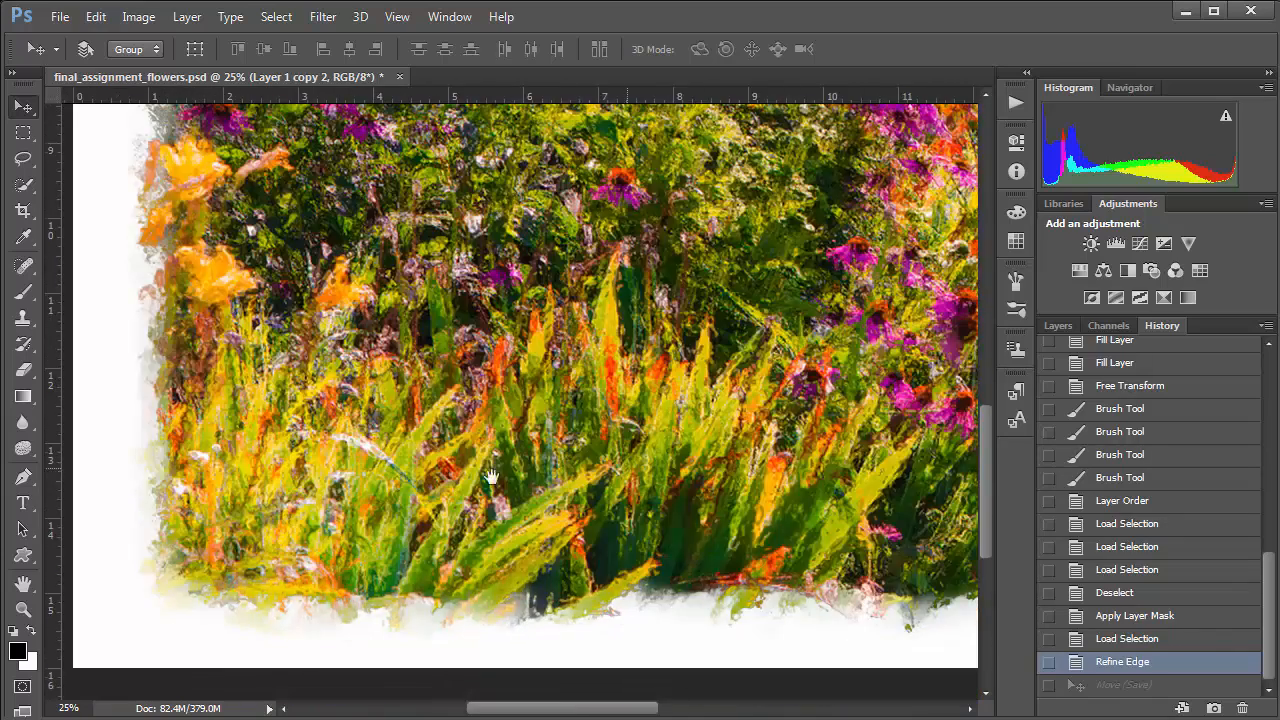
# - Examine the refined edge along the bottom border at 25% zoom and view the whole image
pyautogui.moveTo(491, 477); pyautogui.dragTo(442, 477)
pyautogui.moveTo(606, 489); pyautogui.dragTo(531, 533)
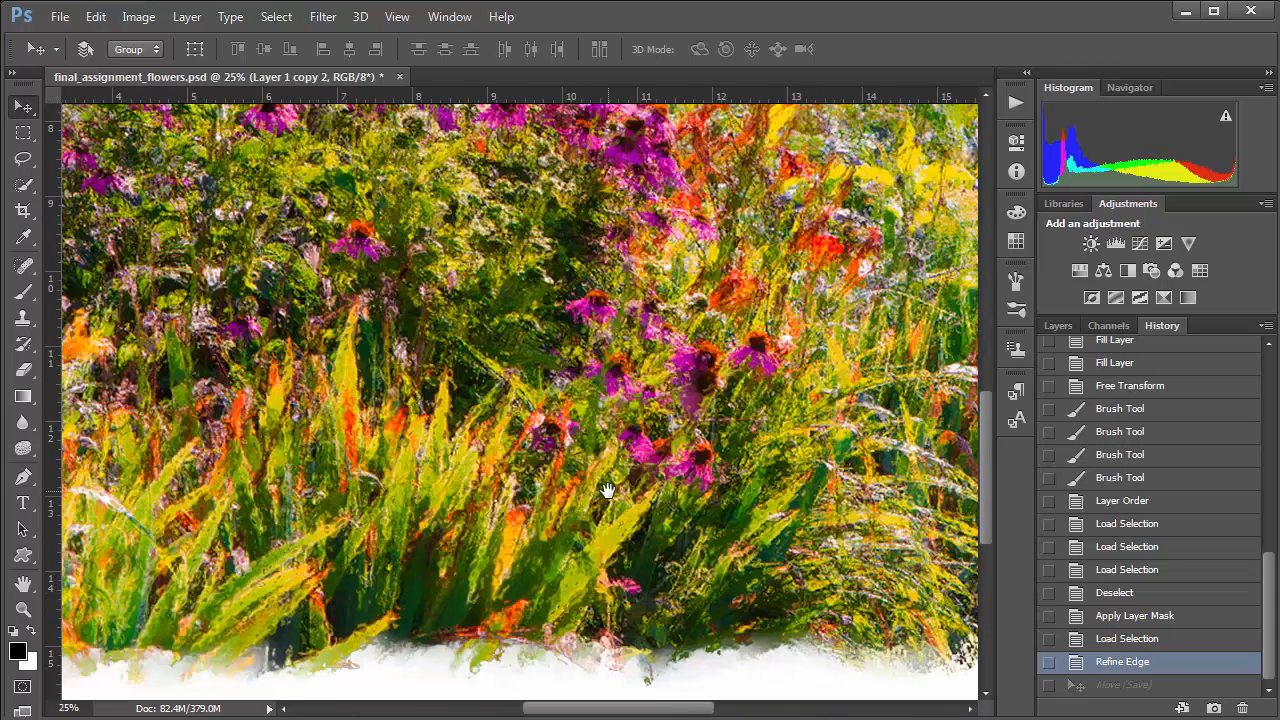
pyautogui.hotkey('ctrl', '0')
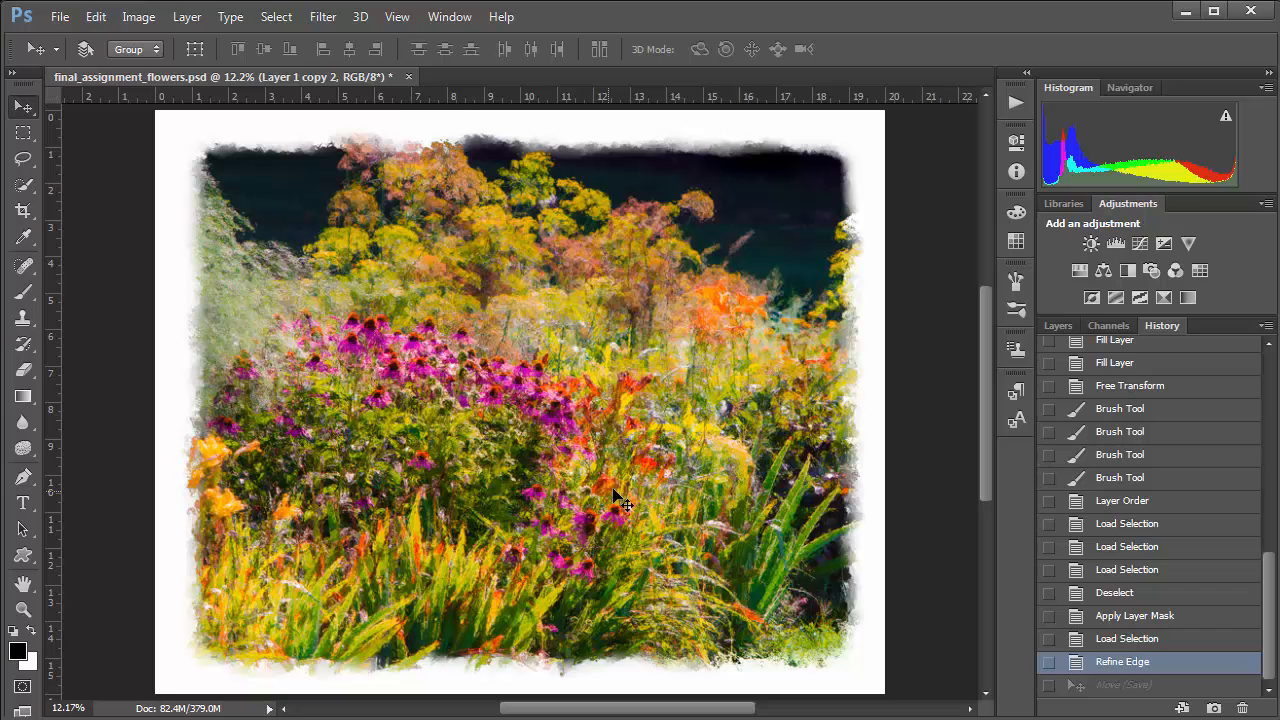
# - Show the layer stack again, try the Mixer Brush tool and settle on the regular Brush tool
pyautogui.click(1060, 321)
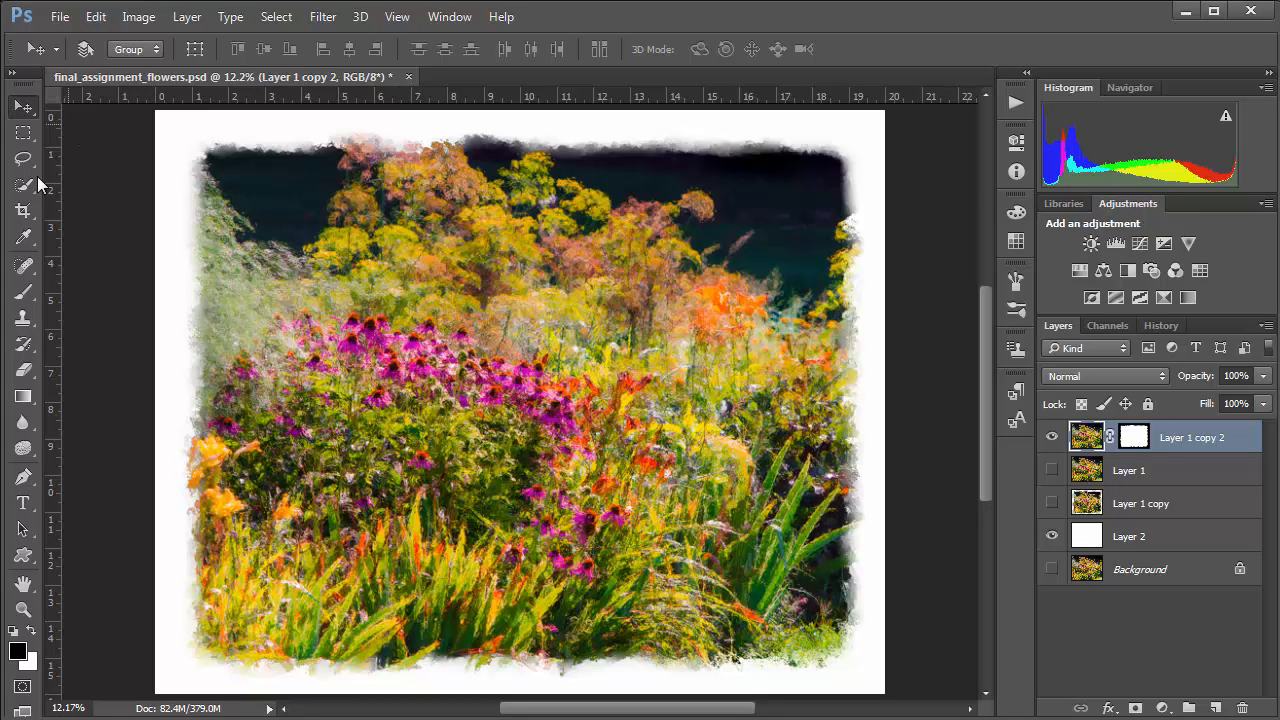
pyautogui.click(36, 293)
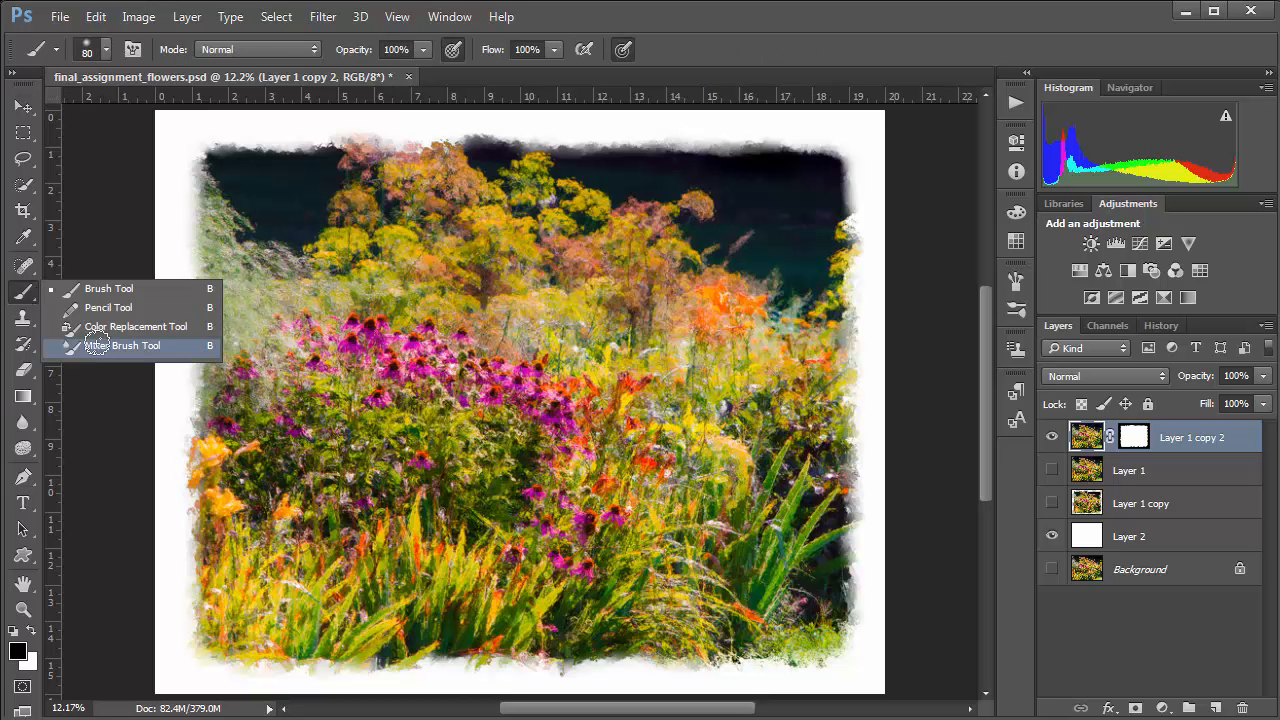
pyautogui.click(96, 345)
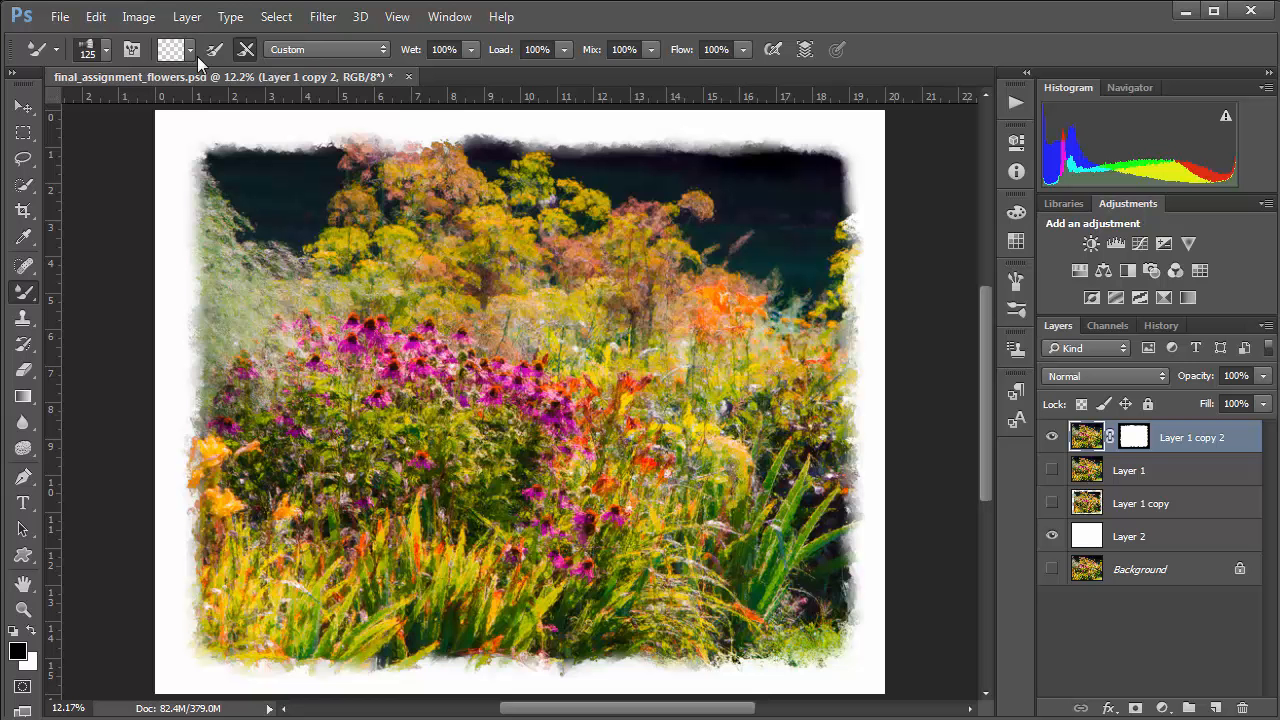
pyautogui.rightClick(25, 299)
pyautogui.click(100, 289)
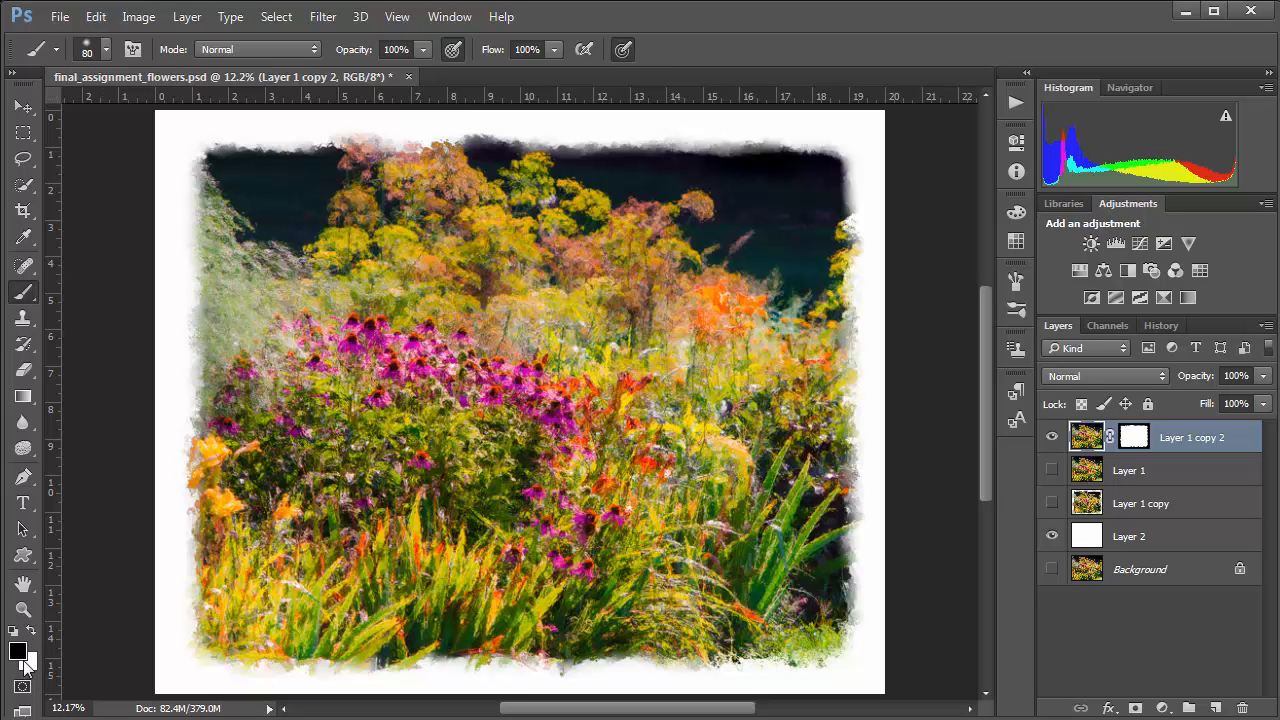
# - Choose the Round Fan bristle tip at 80 px for the brush and set its bristle shape to Flat Fan
pyautogui.click(98, 51)
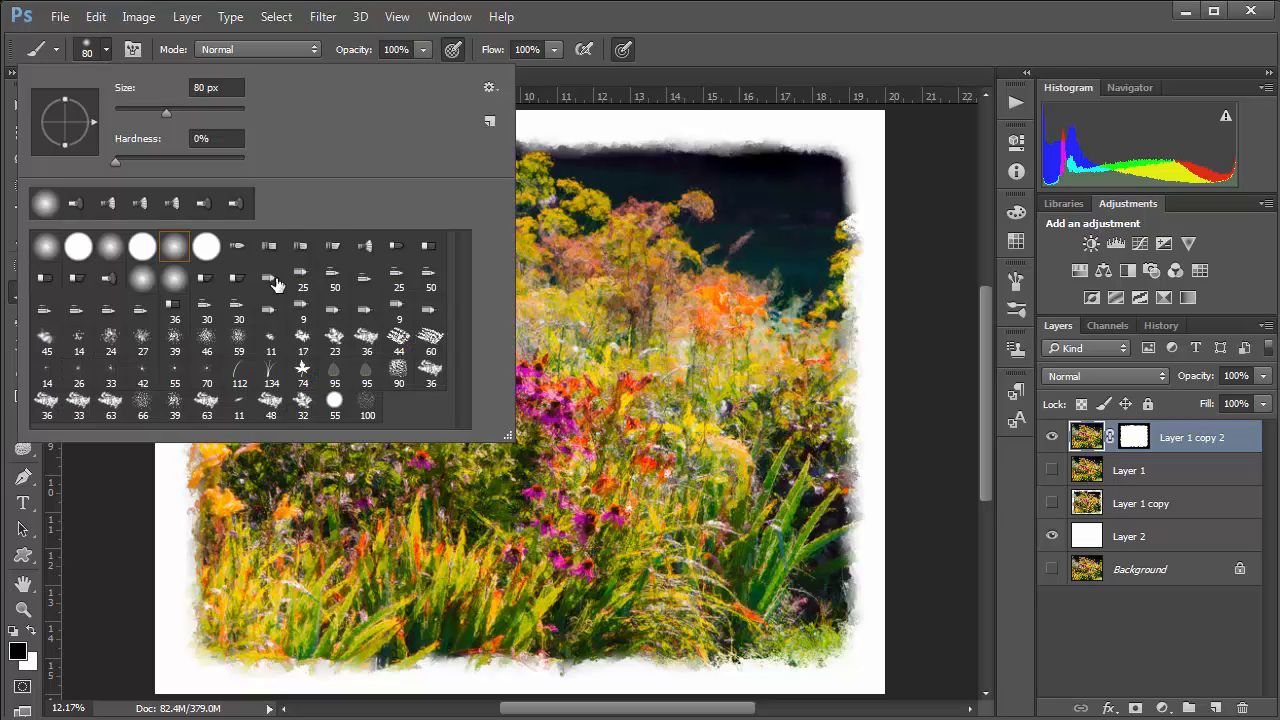
pyautogui.click(362, 250)
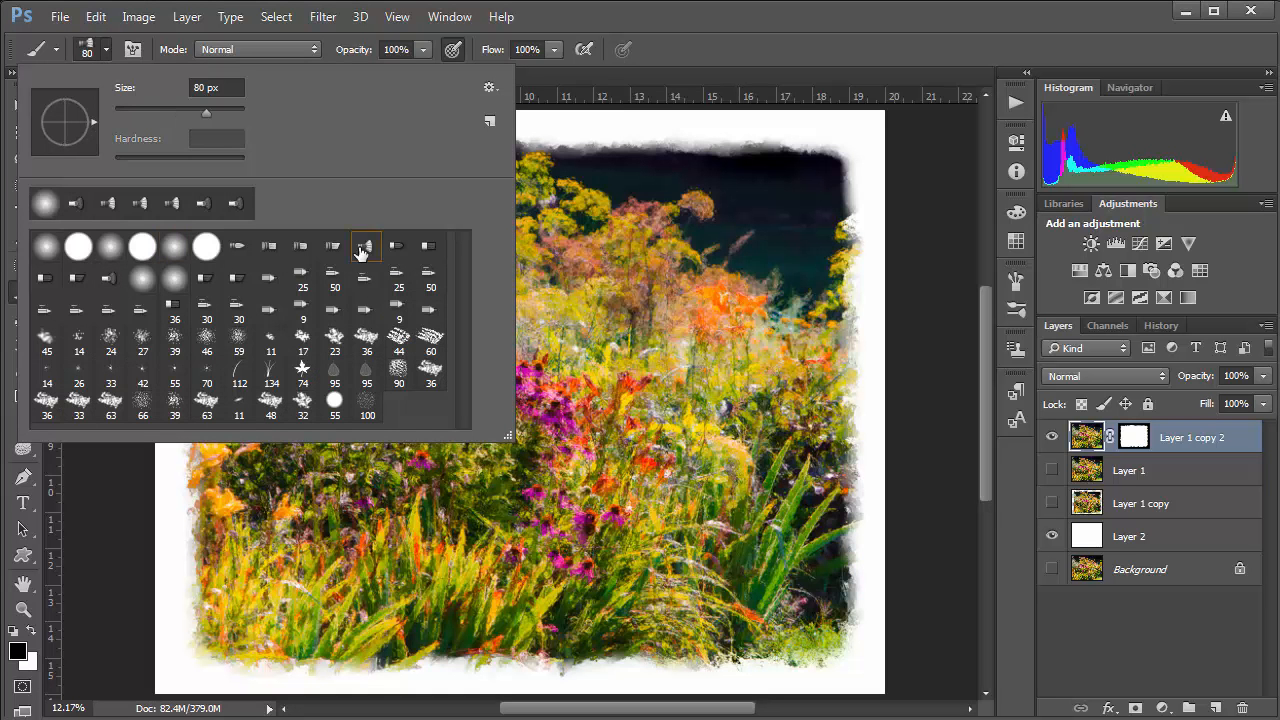
pyautogui.click(665, 36)
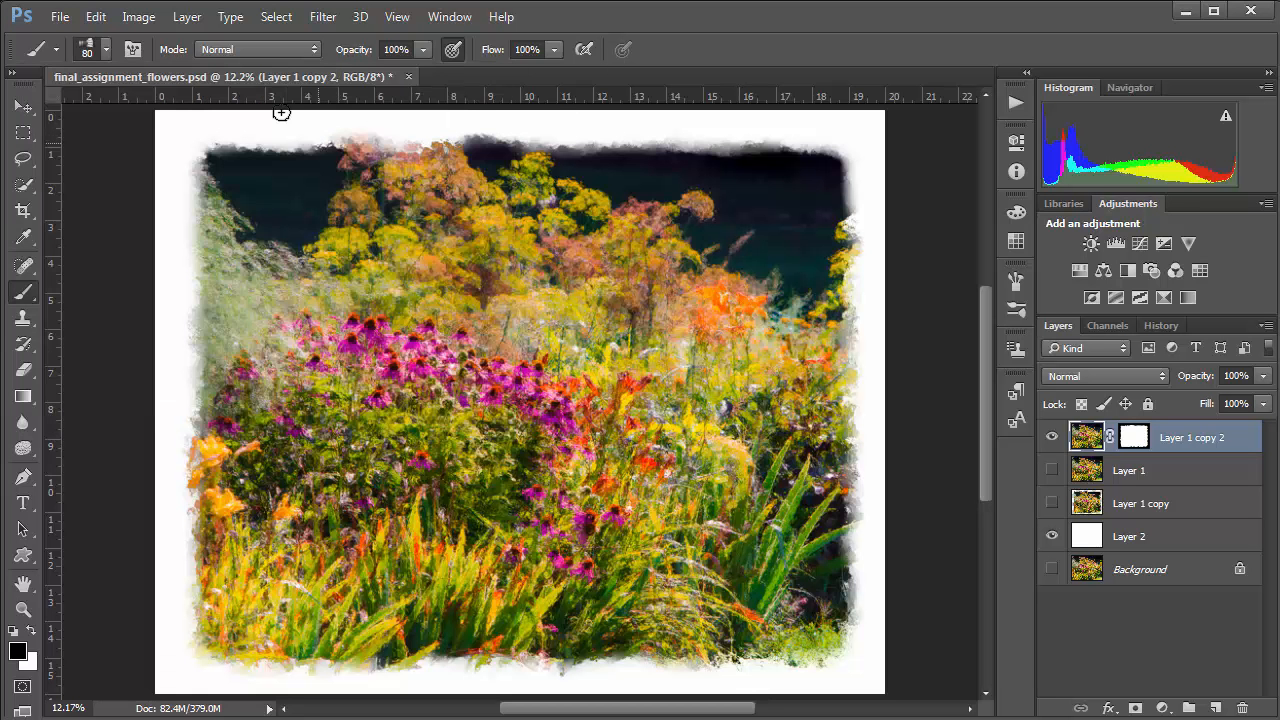
pyautogui.click(129, 49)
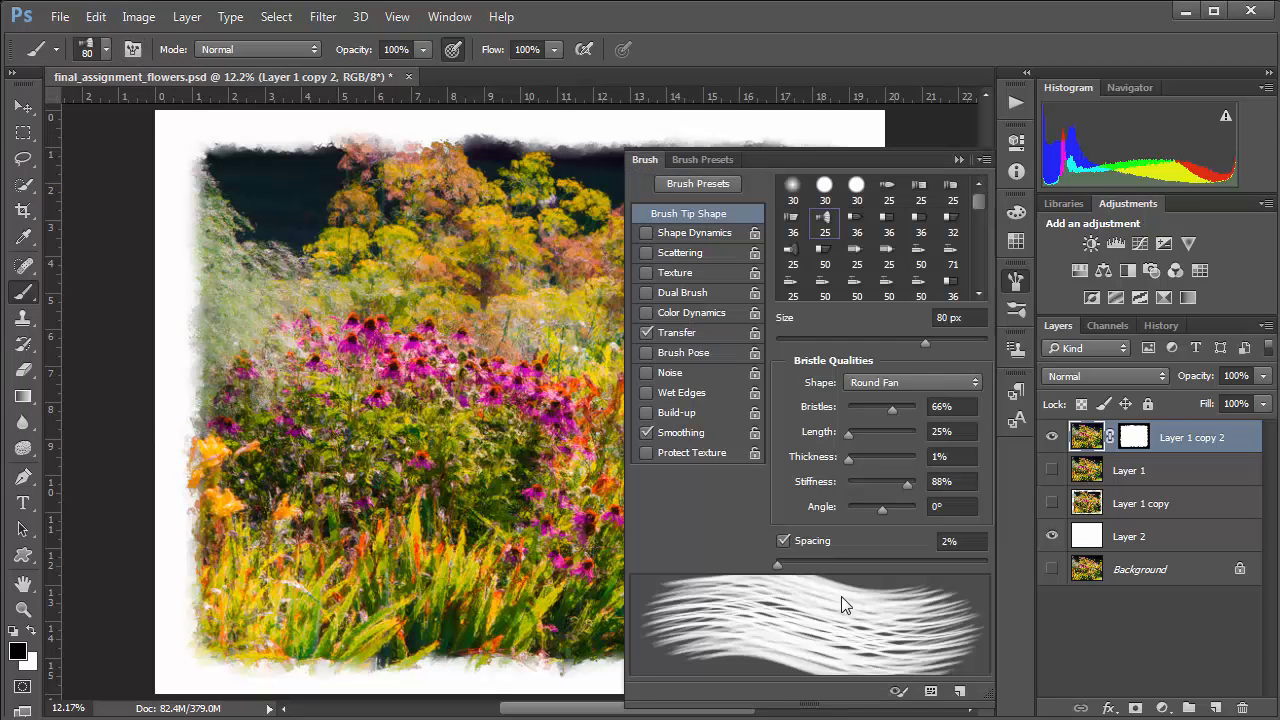
pyautogui.click(848, 382)
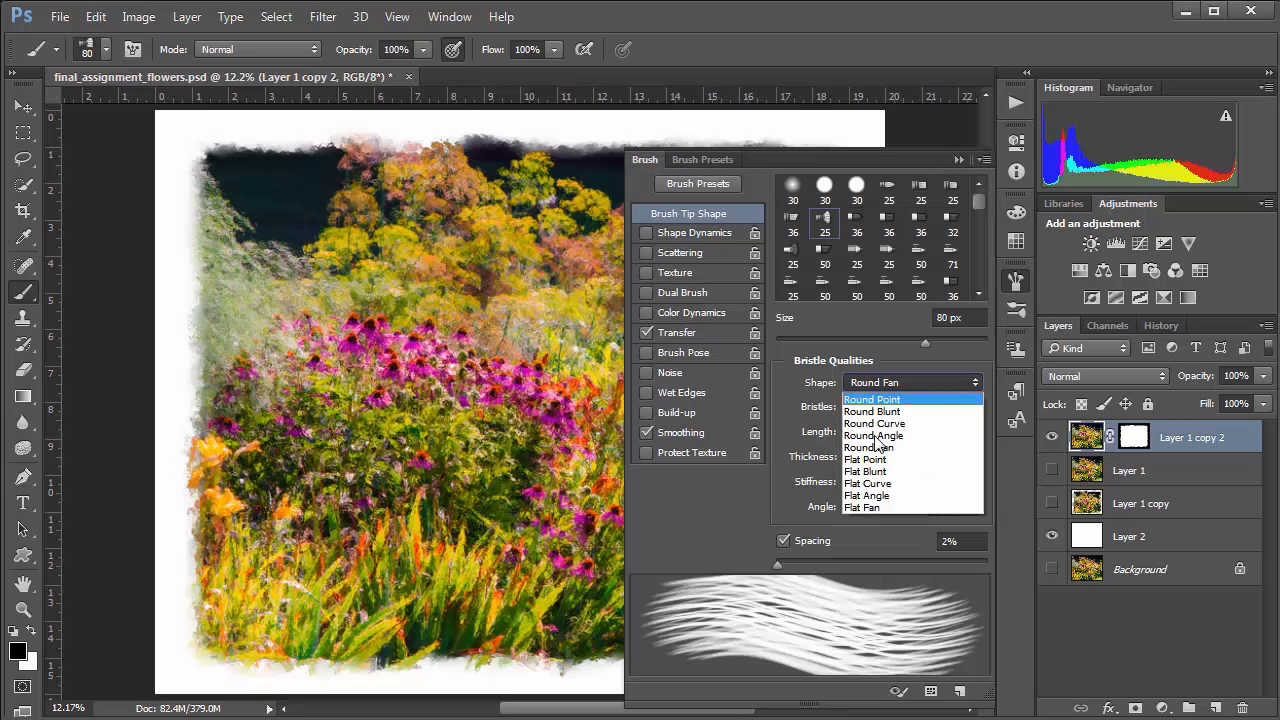
pyautogui.click(891, 507)
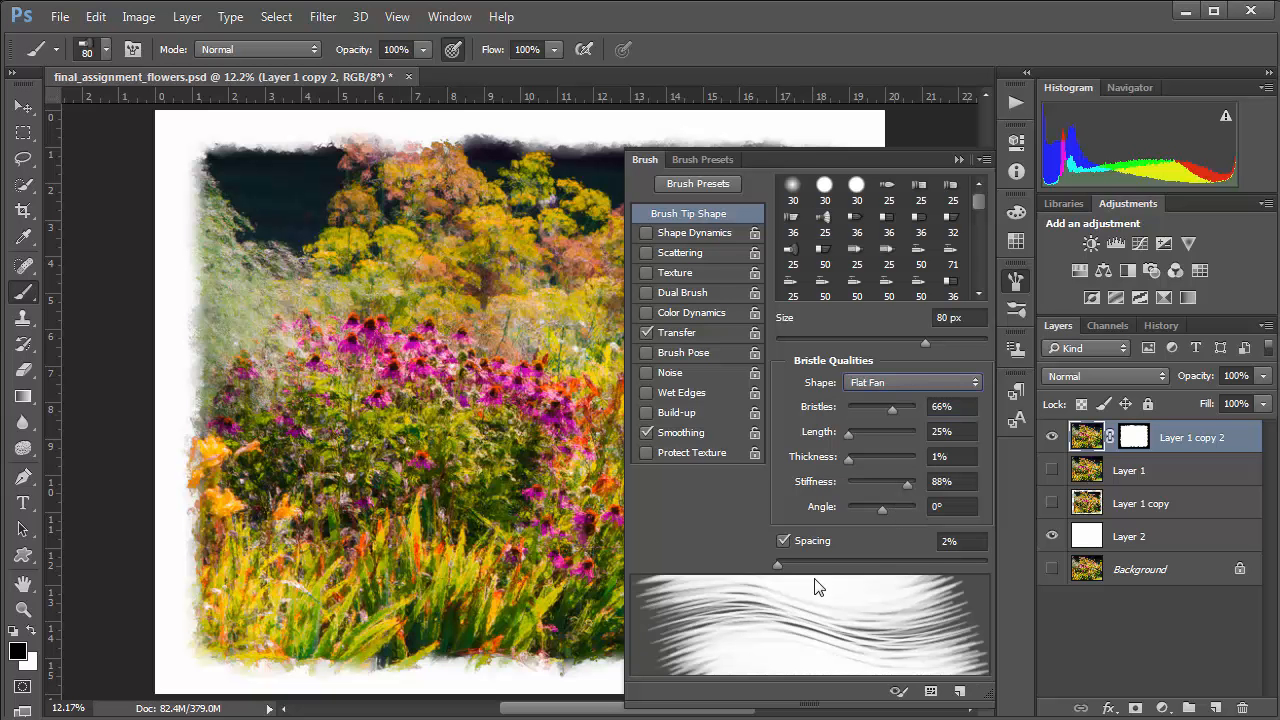
# - Move the brush settings clear of the layer stack and target the layer mask of Layer 1 copy 2
pyautogui.moveTo(772, 155)
pyautogui.mouseDown()
pyautogui.moveTo(1018, 179)
pyautogui.moveTo(958, 198)
pyautogui.moveTo(975, 214)
pyautogui.mouseUp()
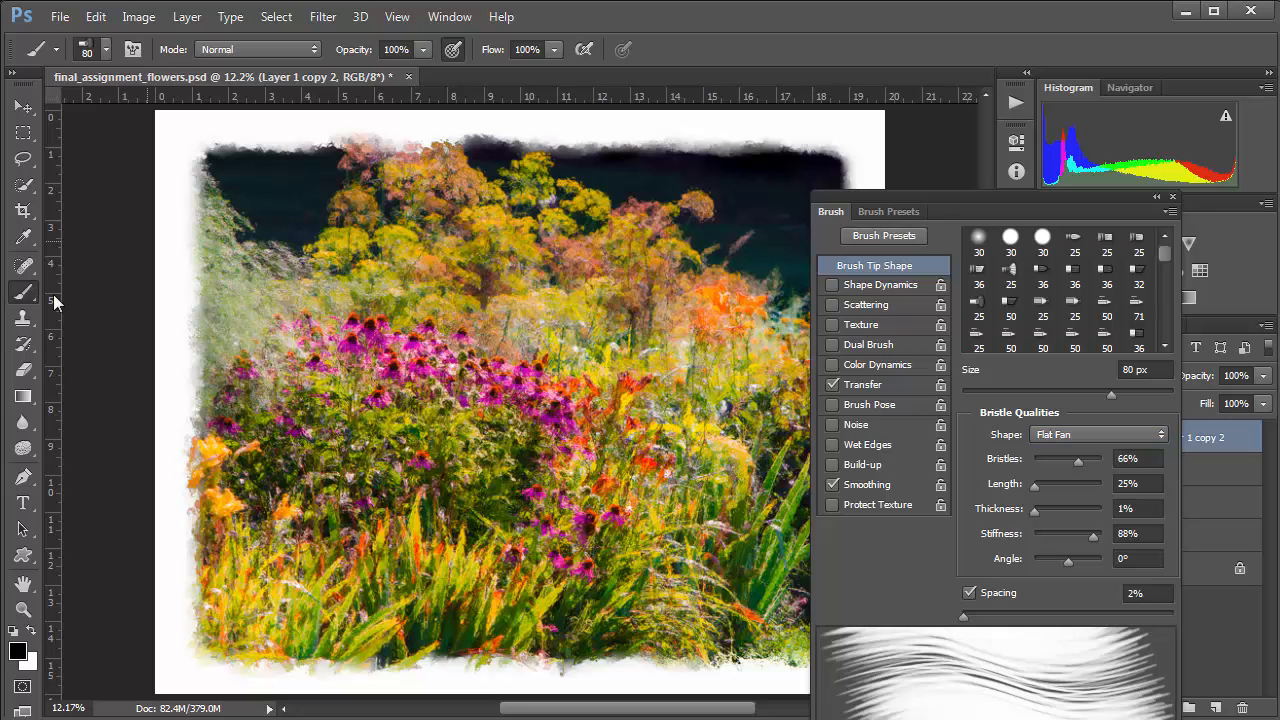
pyautogui.rightClick(17, 293)
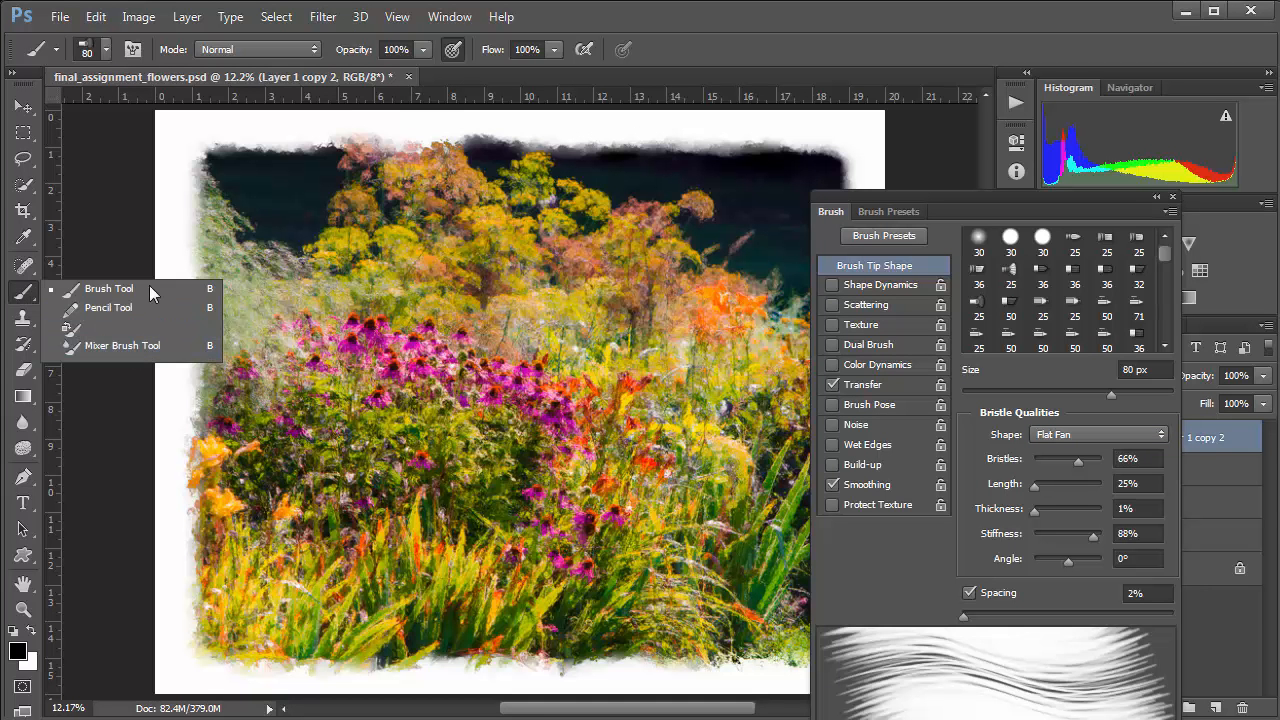
pyautogui.click(718, 157)
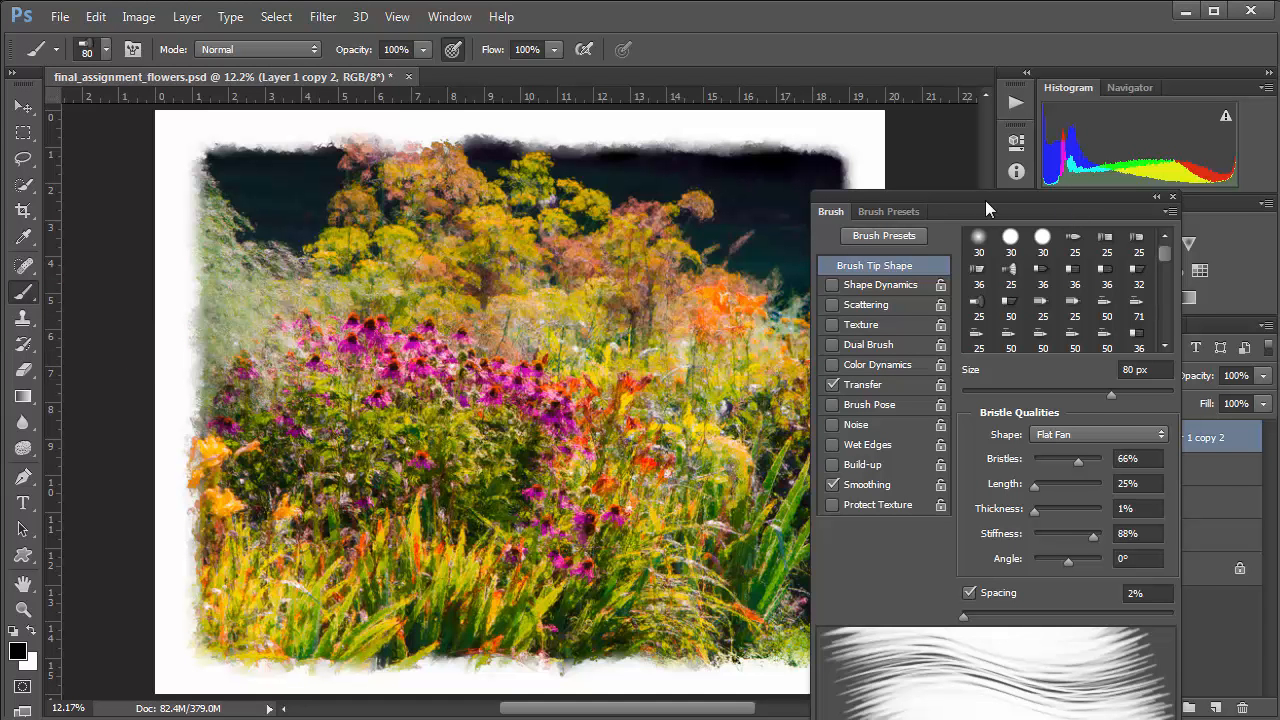
pyautogui.moveTo(985, 207); pyautogui.dragTo(707, 213)
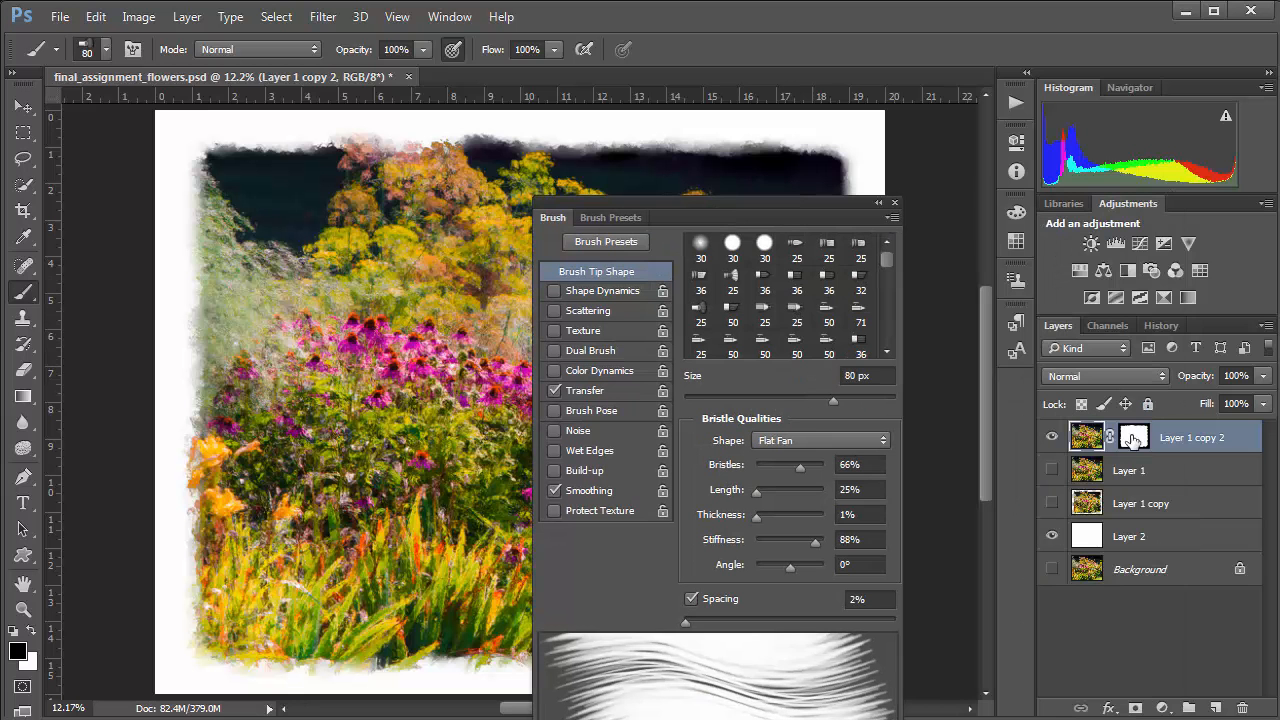
pyautogui.click(1133, 440)
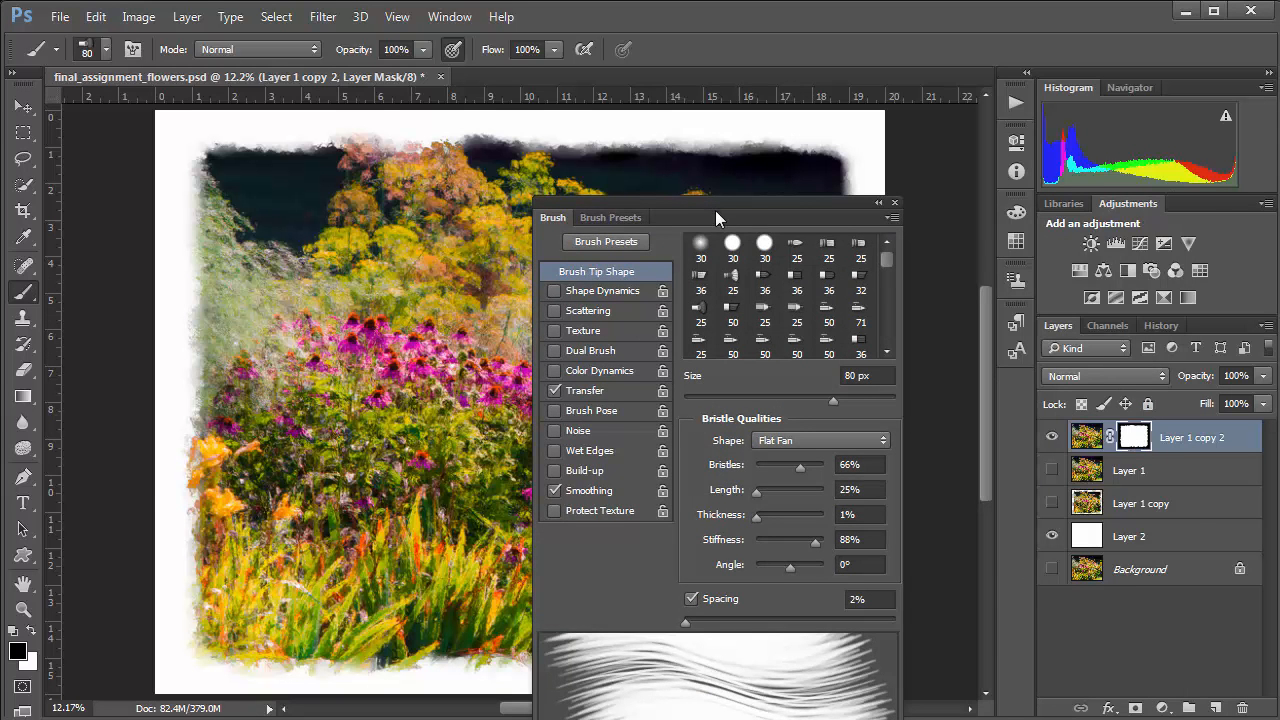
pyautogui.moveTo(716, 212); pyautogui.dragTo(1002, 236)
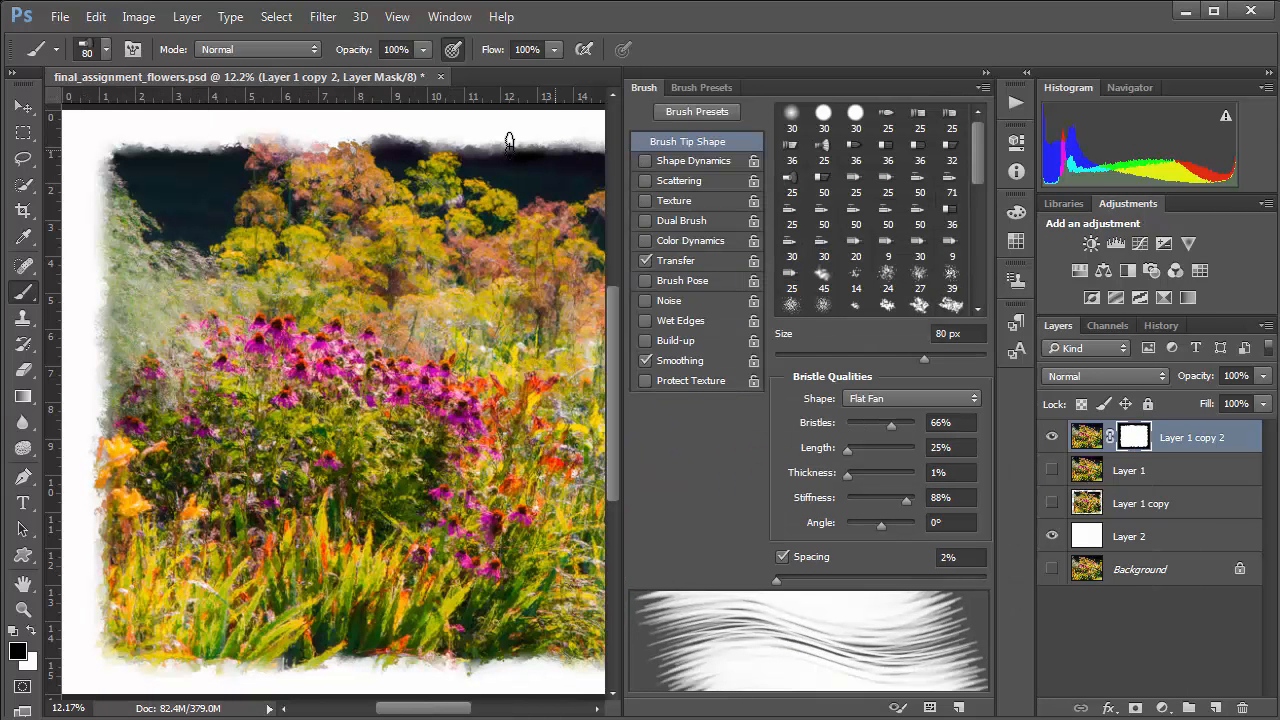
# - Try black fan-brush strokes on the mask along the top edge at 100% and 34% opacity, and undo them
pyautogui.moveTo(548, 152); pyautogui.dragTo(480, 152)
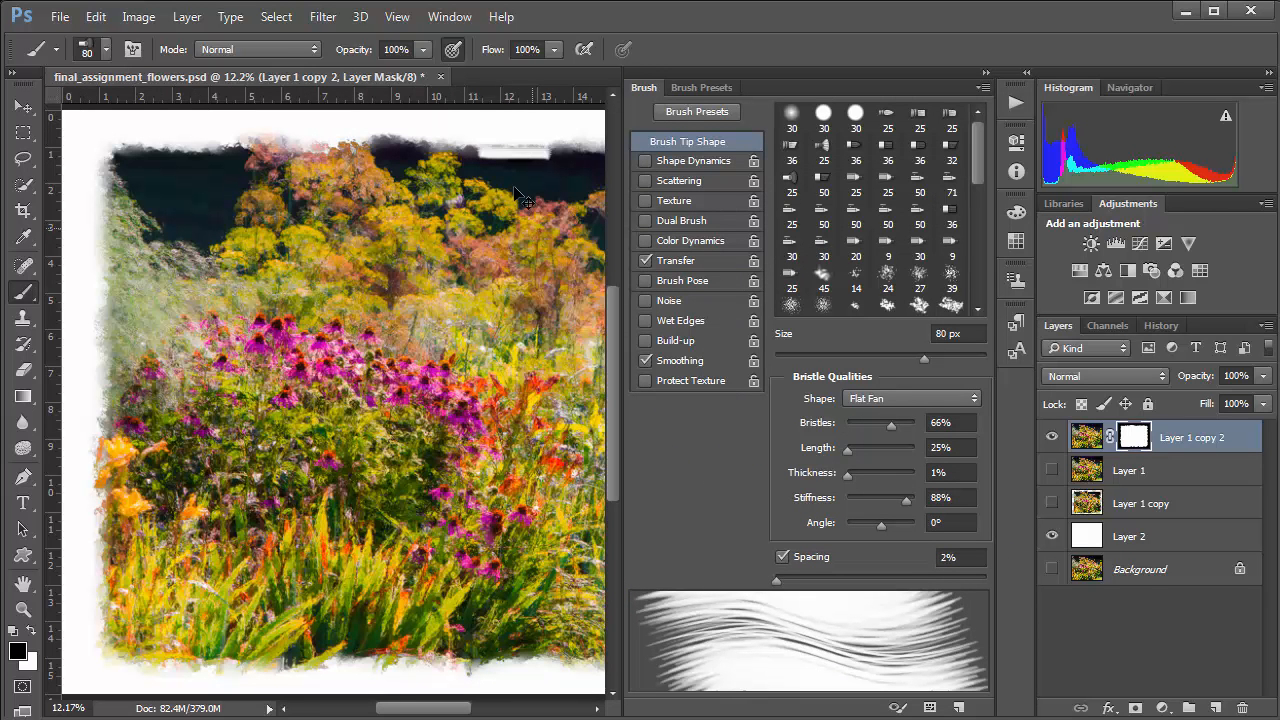
pyautogui.hotkey('ctrl', 'z')
pyautogui.click(424, 50)
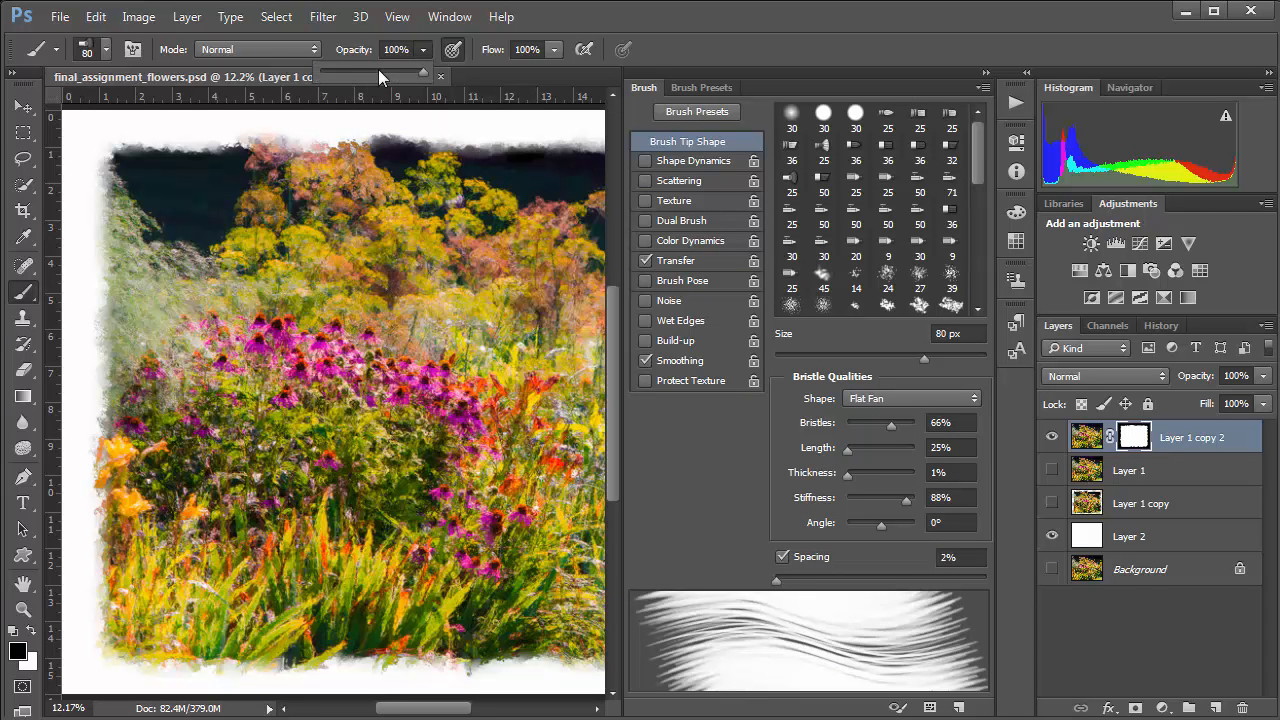
pyautogui.click(356, 72)
pyautogui.moveTo(818, 86)
pyautogui.mouseDown()
pyautogui.moveTo(942, 93)
pyautogui.moveTo(951, 130)
pyautogui.moveTo(985, 151)
pyautogui.mouseUp()
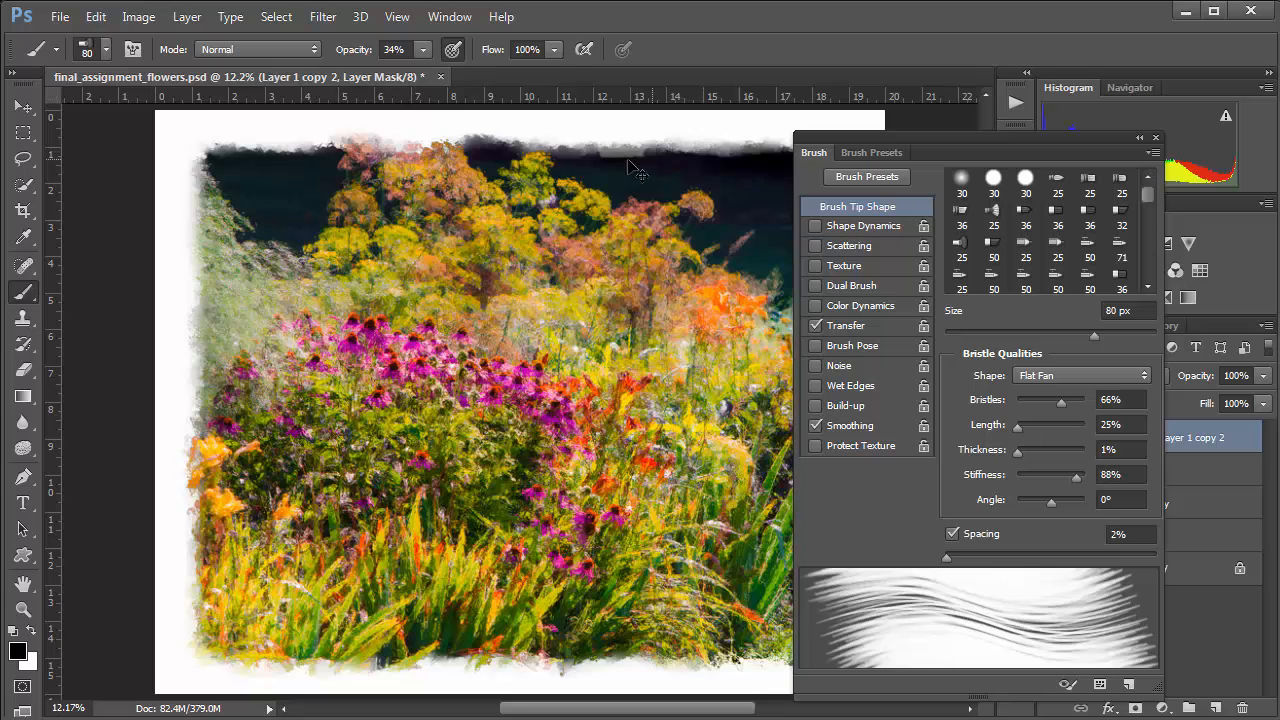
pyautogui.keyDown('ctrl'); pyautogui.click(620, 156); pyautogui.keyUp('ctrl')
pyautogui.keyDown('ctrl'); pyautogui.click(620, 153); pyautogui.keyUp('ctrl')
pyautogui.keyDown('ctrl'); pyautogui.click(635, 175); pyautogui.keyUp('ctrl')
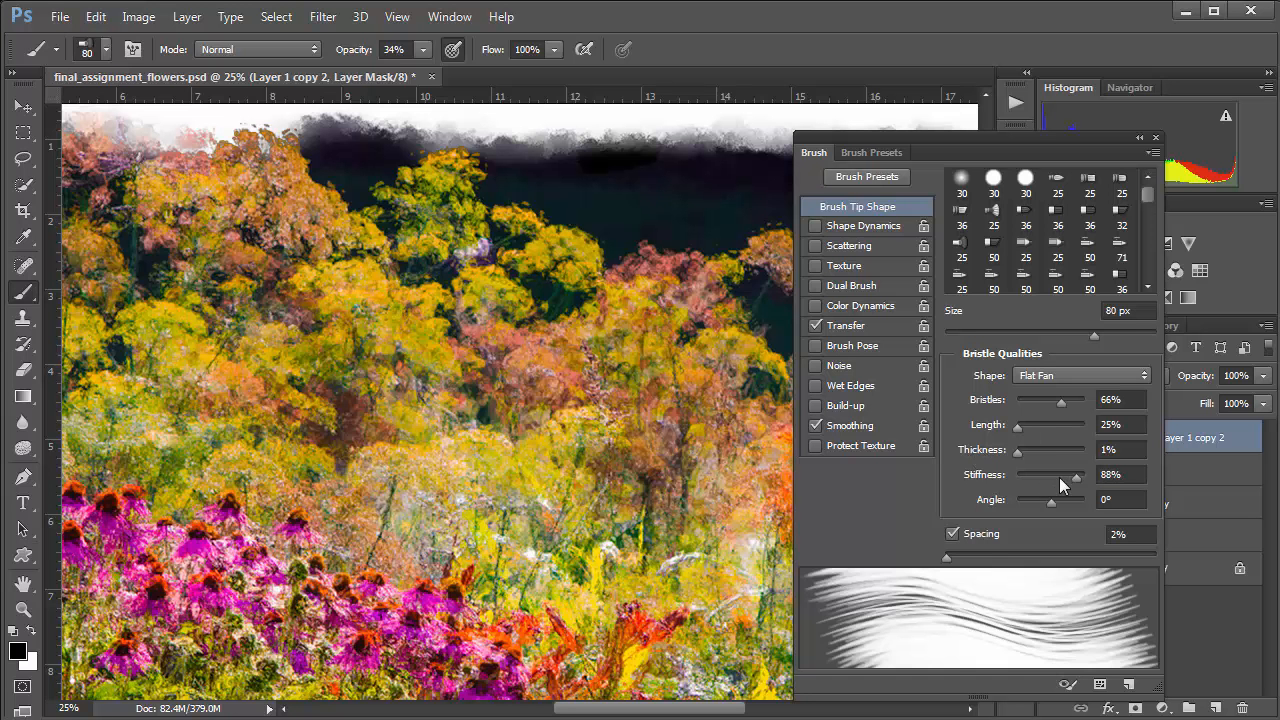
# - Set bristle thickness to 78%, length to 138% and size to 300 px, and undo a test dab on the top edge
pyautogui.click(1043, 446)
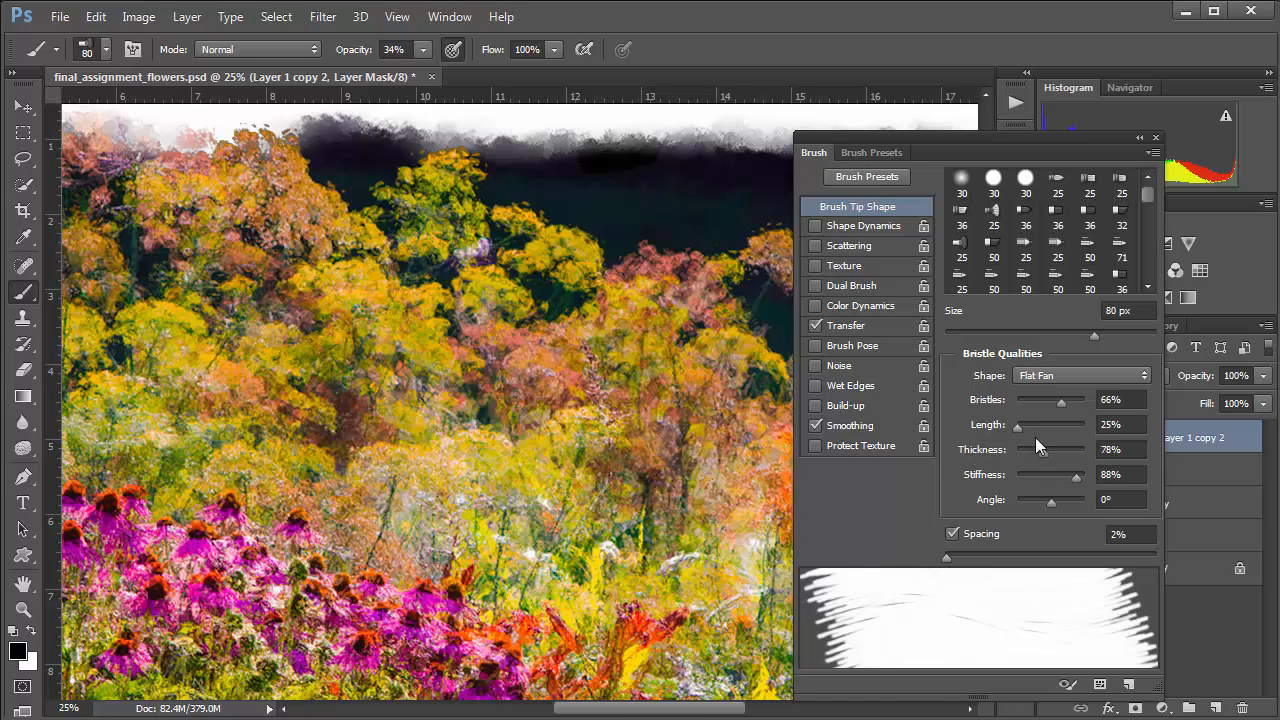
pyautogui.click(1033, 424)
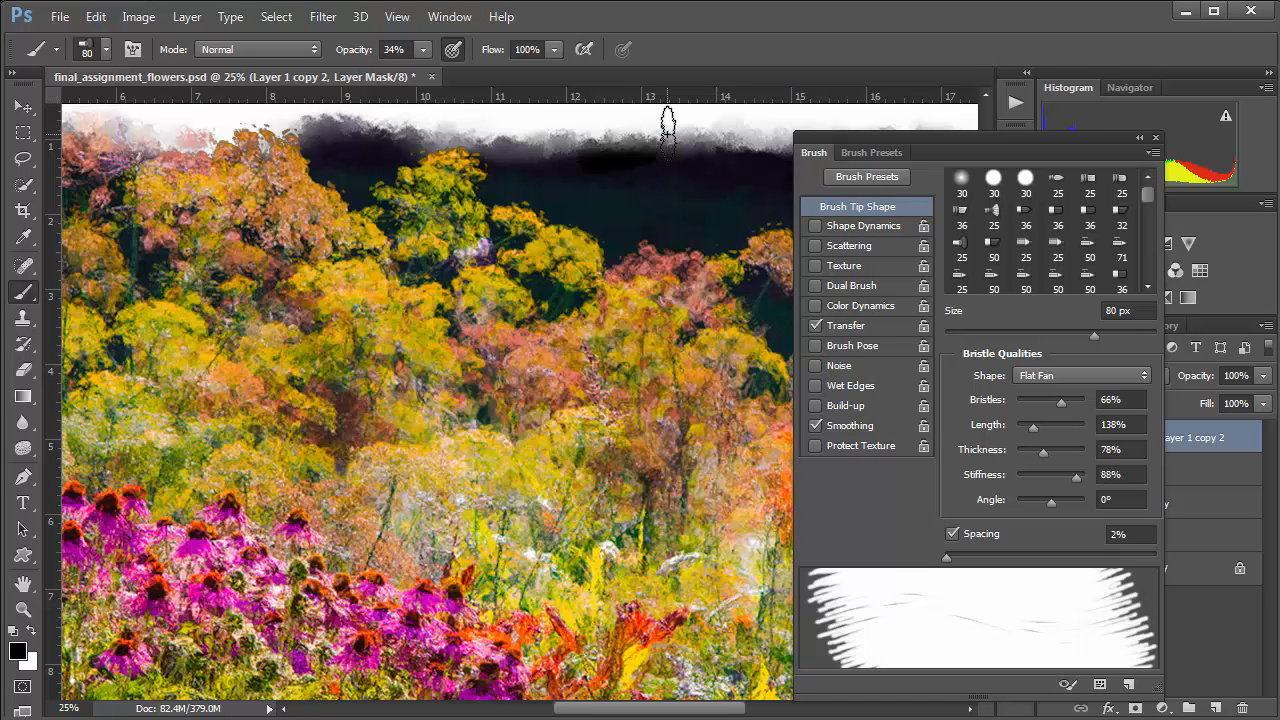
pyautogui.press(']')
pyautogui.press(']')
pyautogui.press(']')
pyautogui.press(']')
pyautogui.press(']')
pyautogui.press(']')
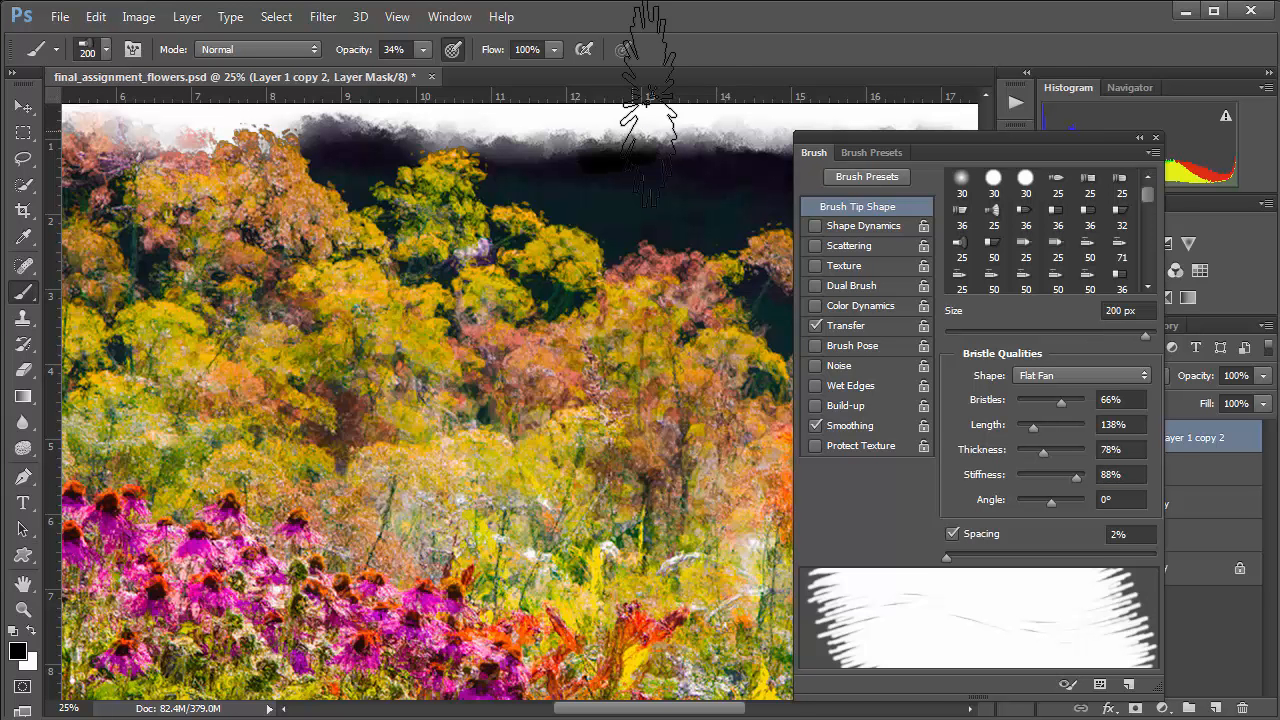
pyautogui.press(']')
pyautogui.press(']')
pyautogui.click(622, 110)
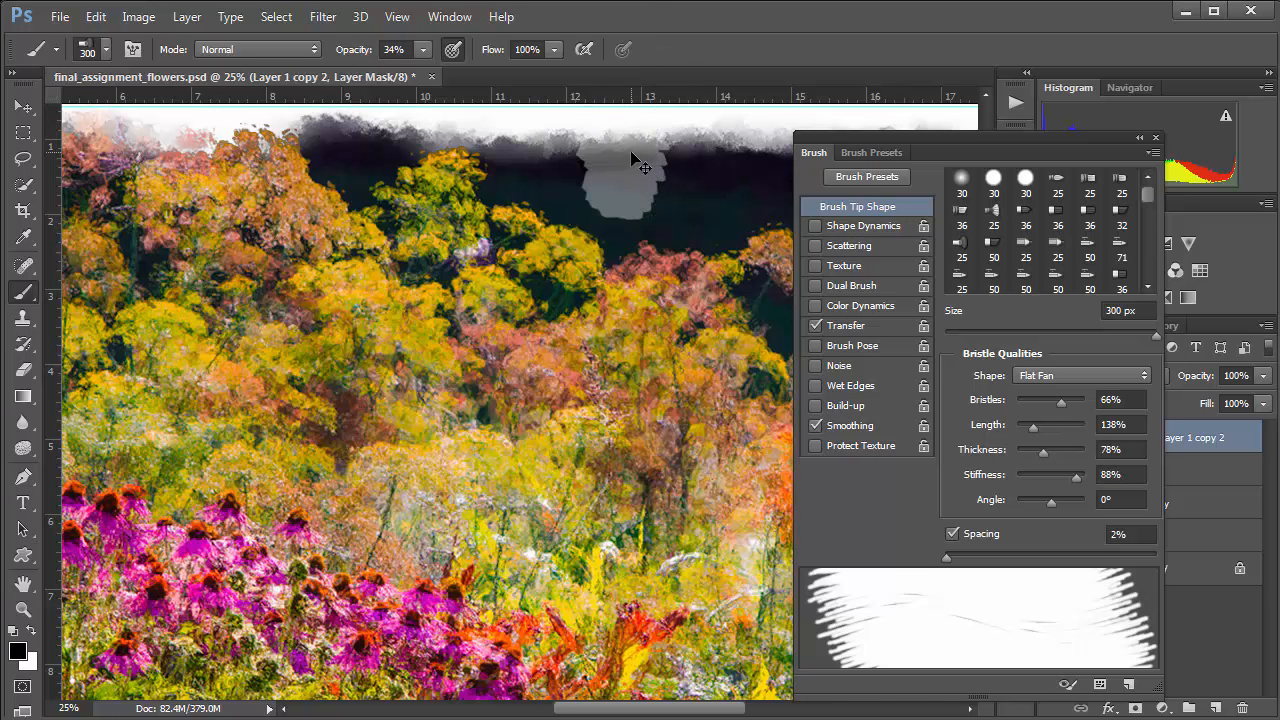
pyautogui.hotkey('ctrl', 'z')
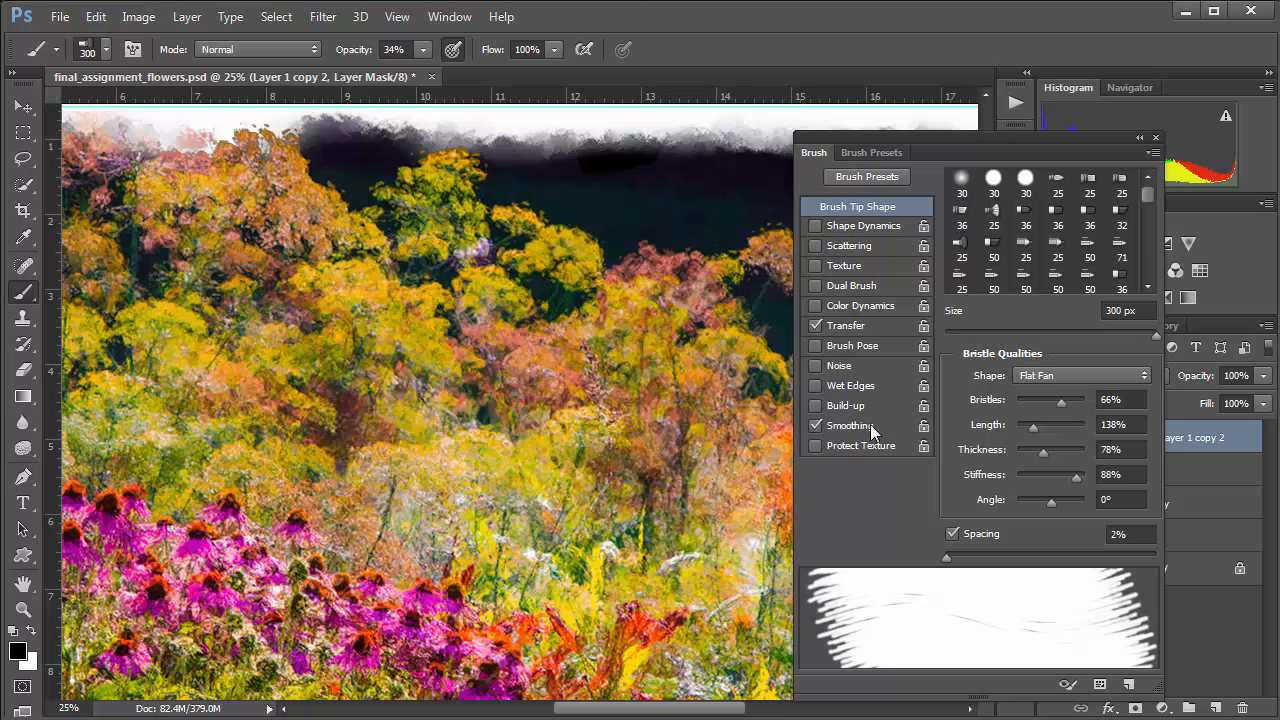
# - Set the brush opacity to 100% and use a Round Blunt tip with 31% bristles, 25% thickness and 31% stiffness
pyautogui.click(818, 425)
pyautogui.click(423, 50)
pyautogui.click(401, 71)
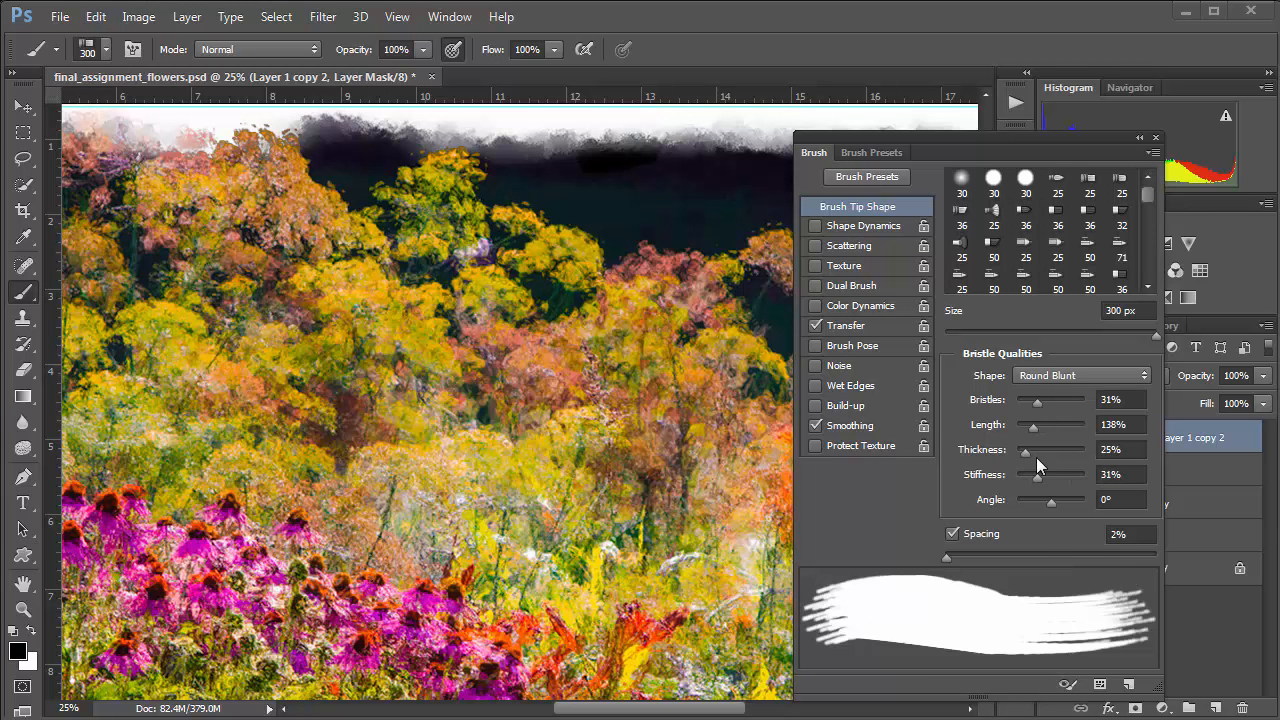
pyautogui.click(1045, 377)
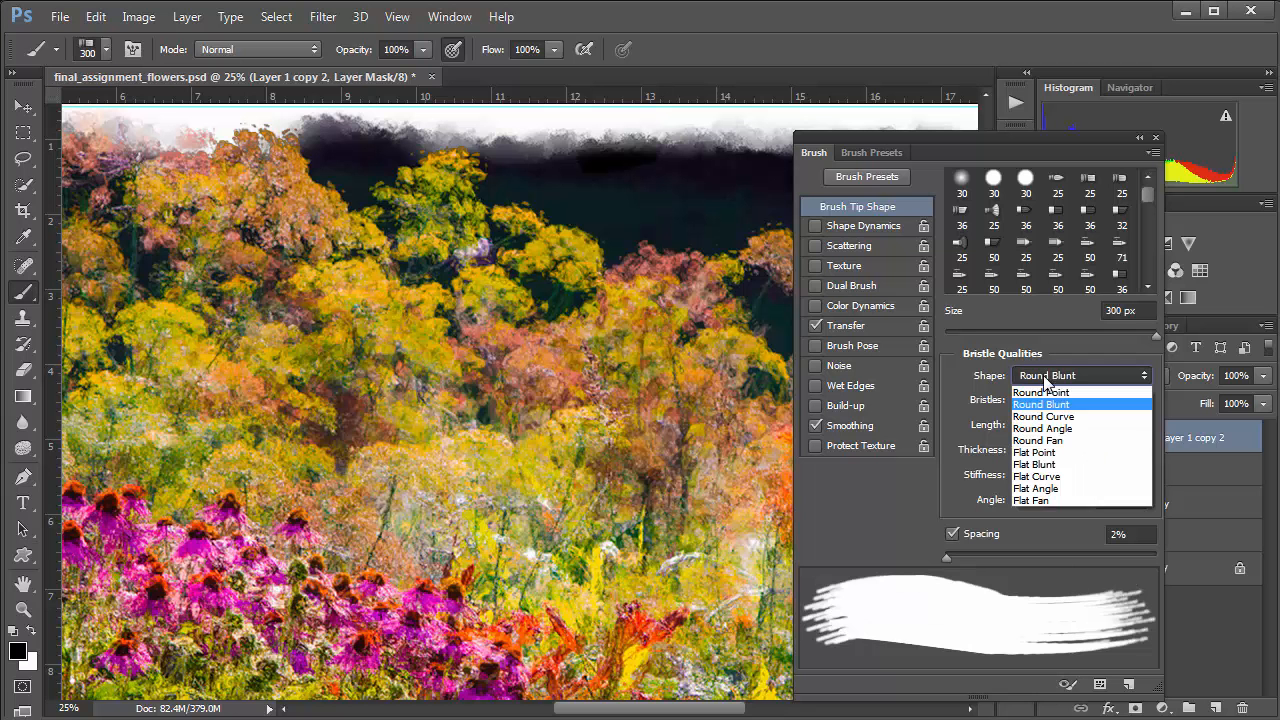
pyautogui.click(1040, 405)
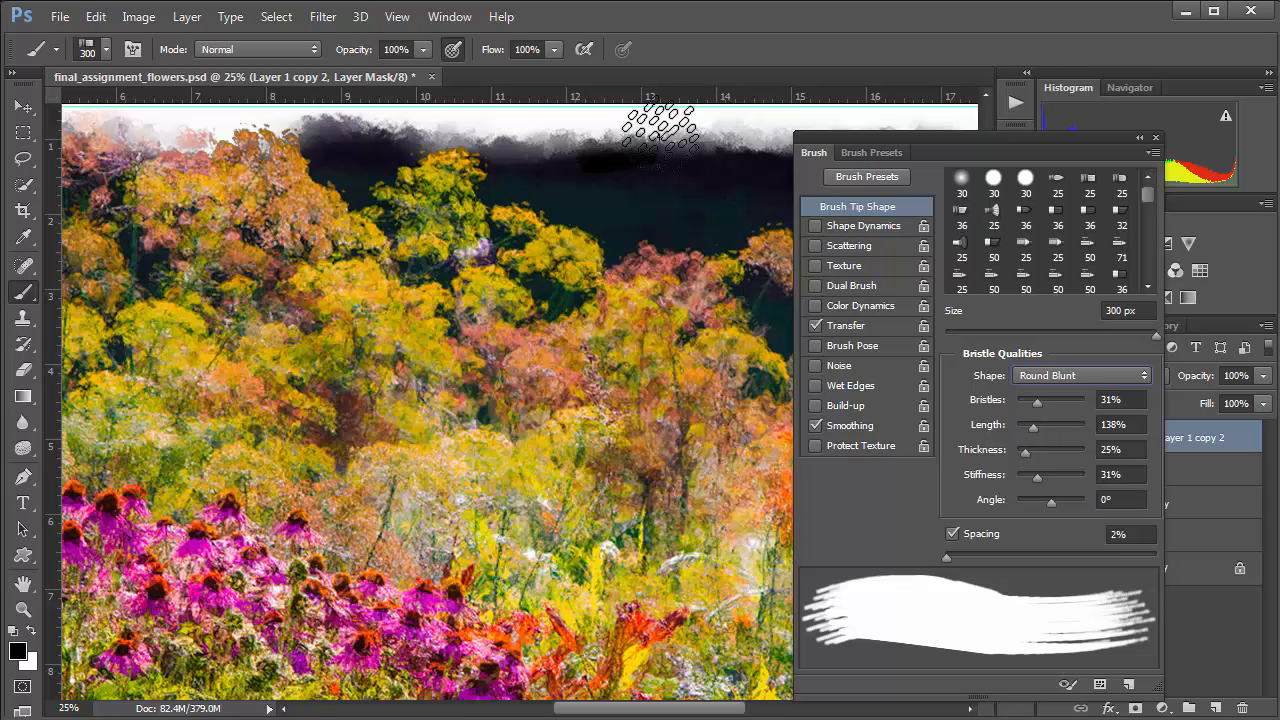
# - Paint black bristle strokes on the mask along the top border to form a rough brushed edge
pyautogui.moveTo(760, 148); pyautogui.dragTo(590, 150)
pyautogui.moveTo(455, 130)
pyautogui.mouseDown()
pyautogui.moveTo(596, 128)
pyautogui.moveTo(316, 112)
pyautogui.mouseUp()
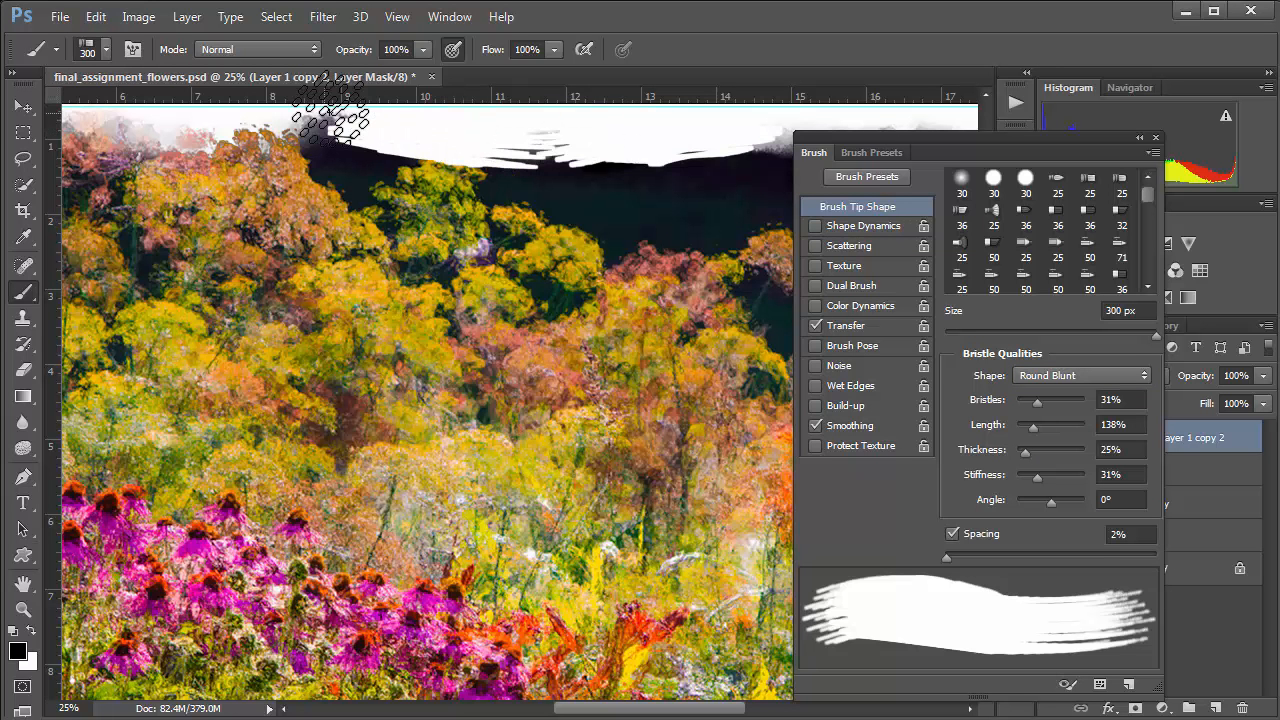
pyautogui.moveTo(434, 139)
pyautogui.mouseDown()
pyautogui.moveTo(178, 155)
pyautogui.moveTo(180, 135)
pyautogui.moveTo(232, 140)
pyautogui.moveTo(200, 132)
pyautogui.mouseUp()
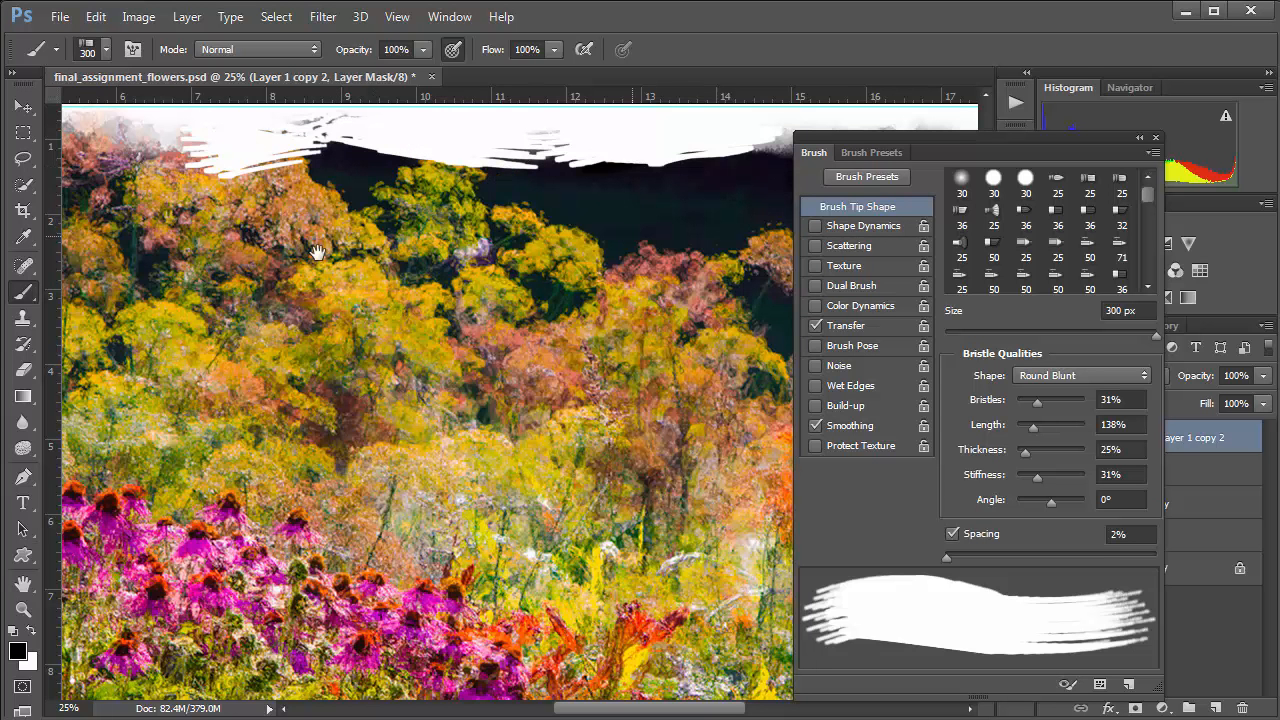
pyautogui.moveTo(629, 236); pyautogui.dragTo(242, 278)
pyautogui.moveTo(425, 150); pyautogui.dragTo(468, 152)
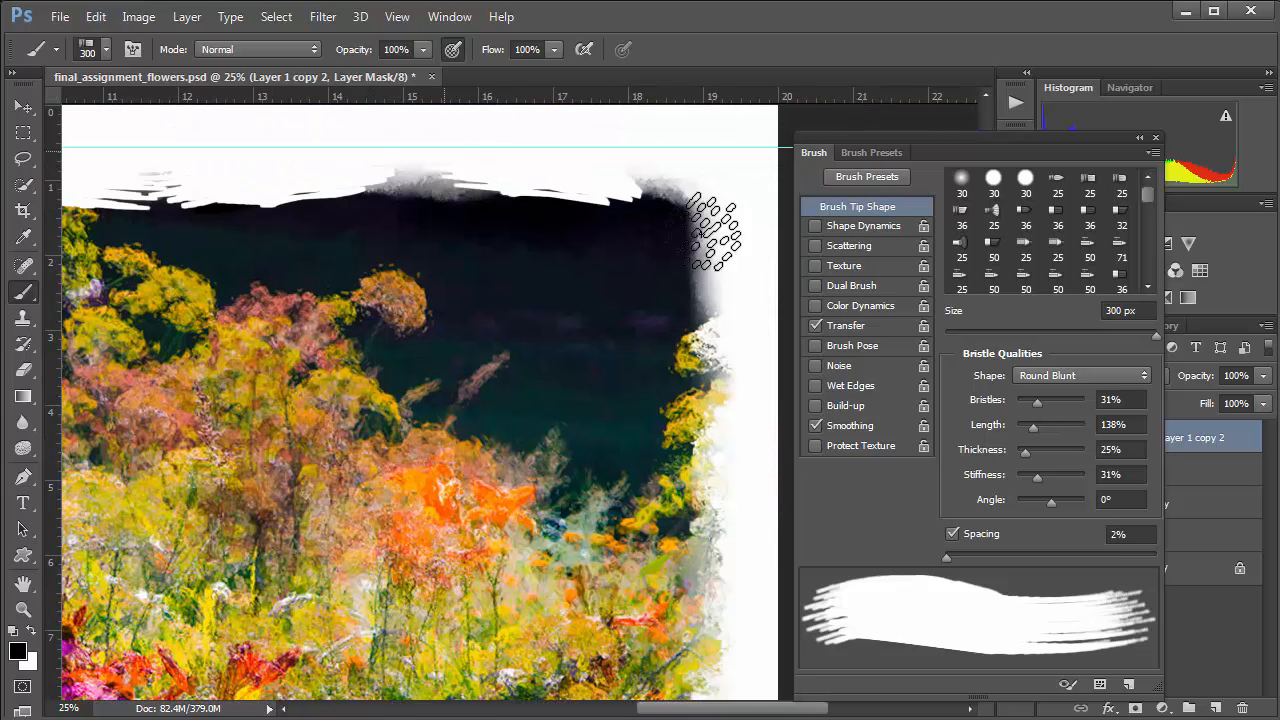
# - Set the bristle length to 309% and paint black strokes on the mask down the right border
pyautogui.click(1057, 426)
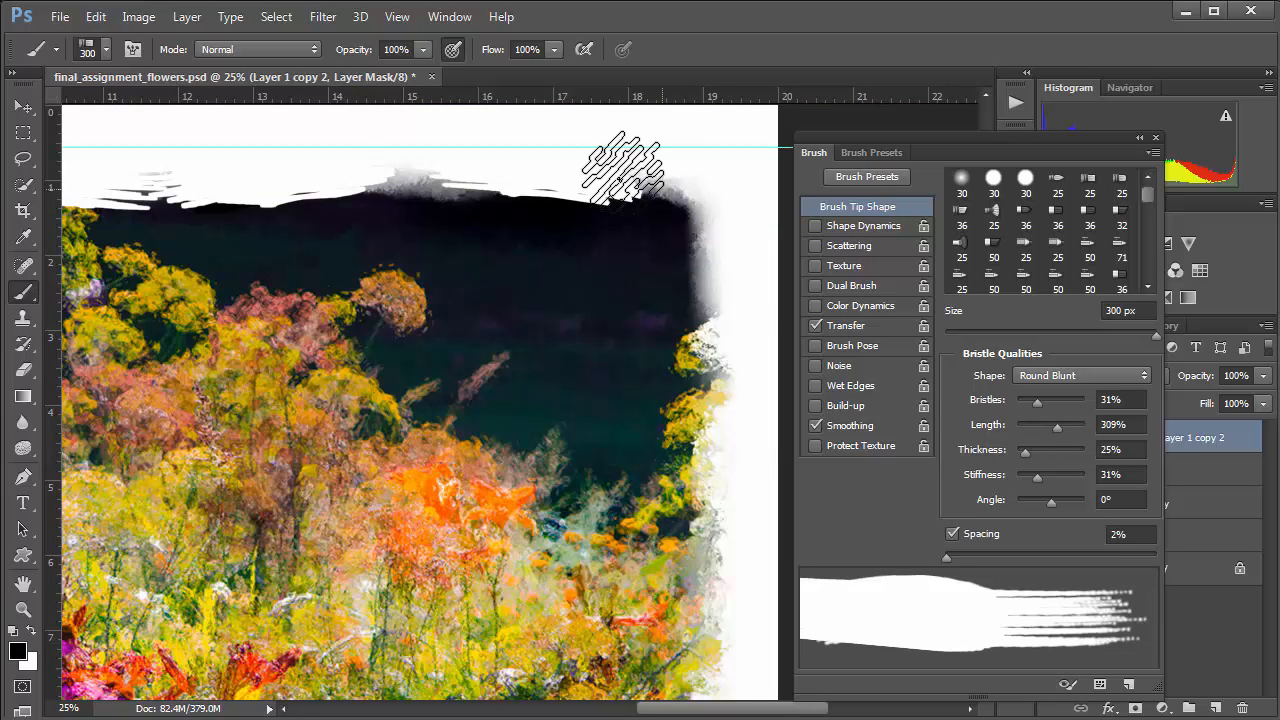
pyautogui.moveTo(755, 280)
pyautogui.mouseDown()
pyautogui.moveTo(737, 214)
pyautogui.moveTo(749, 343)
pyautogui.moveTo(751, 286)
pyautogui.moveTo(720, 455)
pyautogui.moveTo(737, 516)
pyautogui.moveTo(723, 514)
pyautogui.moveTo(714, 457)
pyautogui.moveTo(754, 540)
pyautogui.moveTo(709, 313)
pyautogui.mouseUp()
pyautogui.press('space')
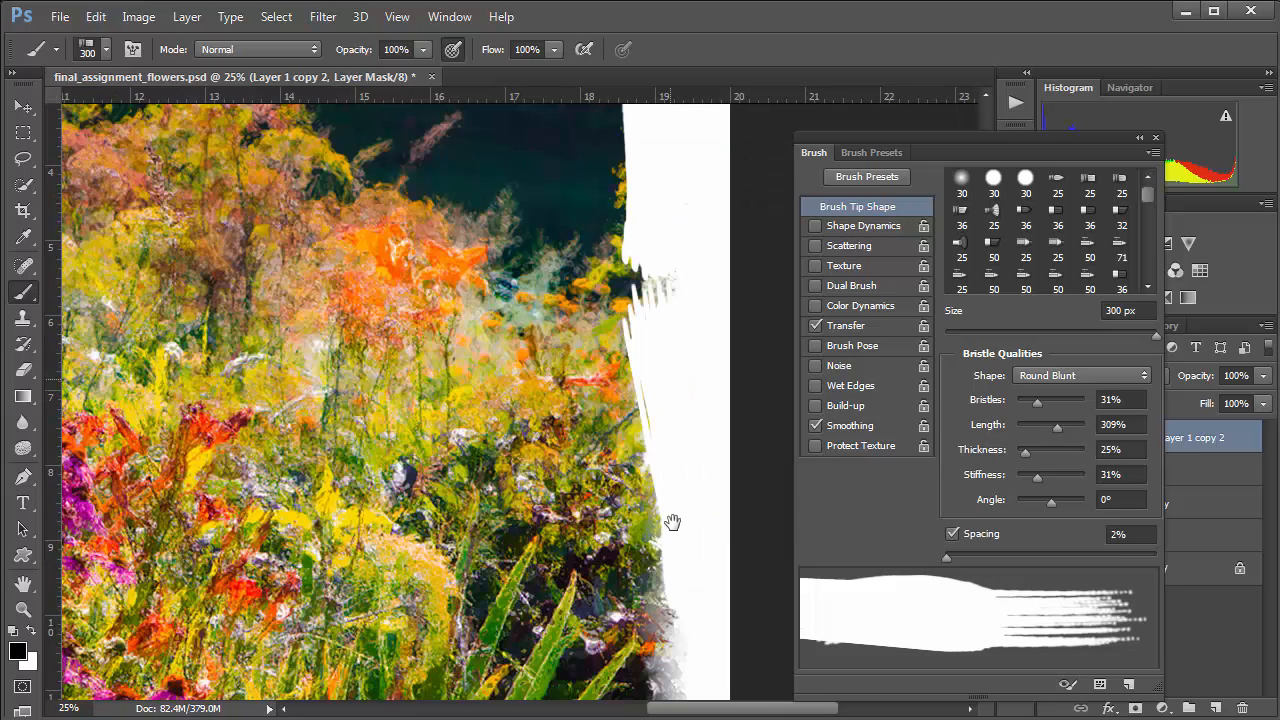
pyautogui.moveTo(679, 554)
pyautogui.mouseDown()
pyautogui.moveTo(699, 610)
pyautogui.moveTo(723, 326)
pyautogui.moveTo(737, 560)
pyautogui.moveTo(706, 651)
pyautogui.moveTo(729, 600)
pyautogui.moveTo(717, 523)
pyautogui.moveTo(745, 605)
pyautogui.mouseUp()
pyautogui.press('space')
pyautogui.press('space')
pyautogui.moveTo(634, 524)
pyautogui.mouseDown()
pyautogui.moveTo(674, 298)
pyautogui.moveTo(667, 266)
pyautogui.mouseUp()
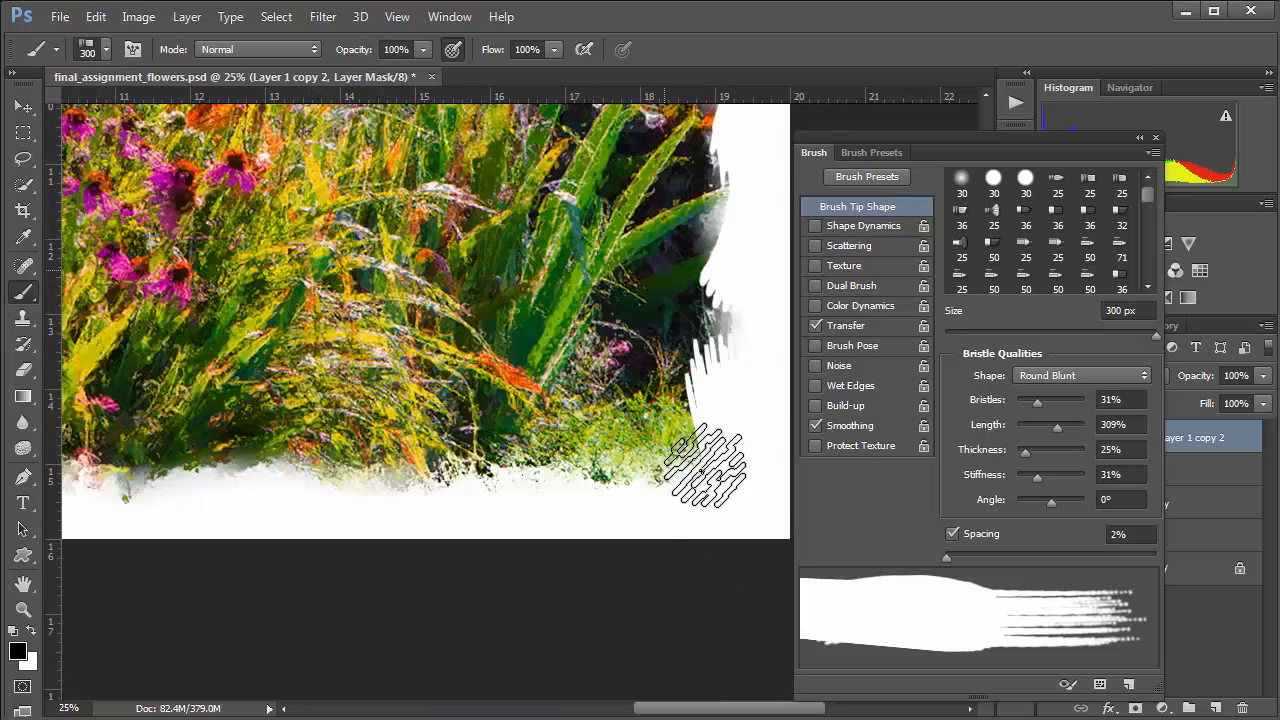
# - Paint black bristle strokes on the mask along the bottom border, from the lower-right corner across the grasses
pyautogui.moveTo(704, 468)
pyautogui.mouseDown()
pyautogui.moveTo(670, 487)
pyautogui.moveTo(597, 493)
pyautogui.moveTo(548, 465)
pyautogui.moveTo(510, 483)
pyautogui.moveTo(430, 451)
pyautogui.moveTo(485, 488)
pyautogui.moveTo(382, 500)
pyautogui.moveTo(233, 471)
pyautogui.moveTo(146, 485)
pyautogui.moveTo(345, 486)
pyautogui.moveTo(417, 502)
pyautogui.moveTo(703, 491)
pyautogui.mouseUp()
pyautogui.press('space')
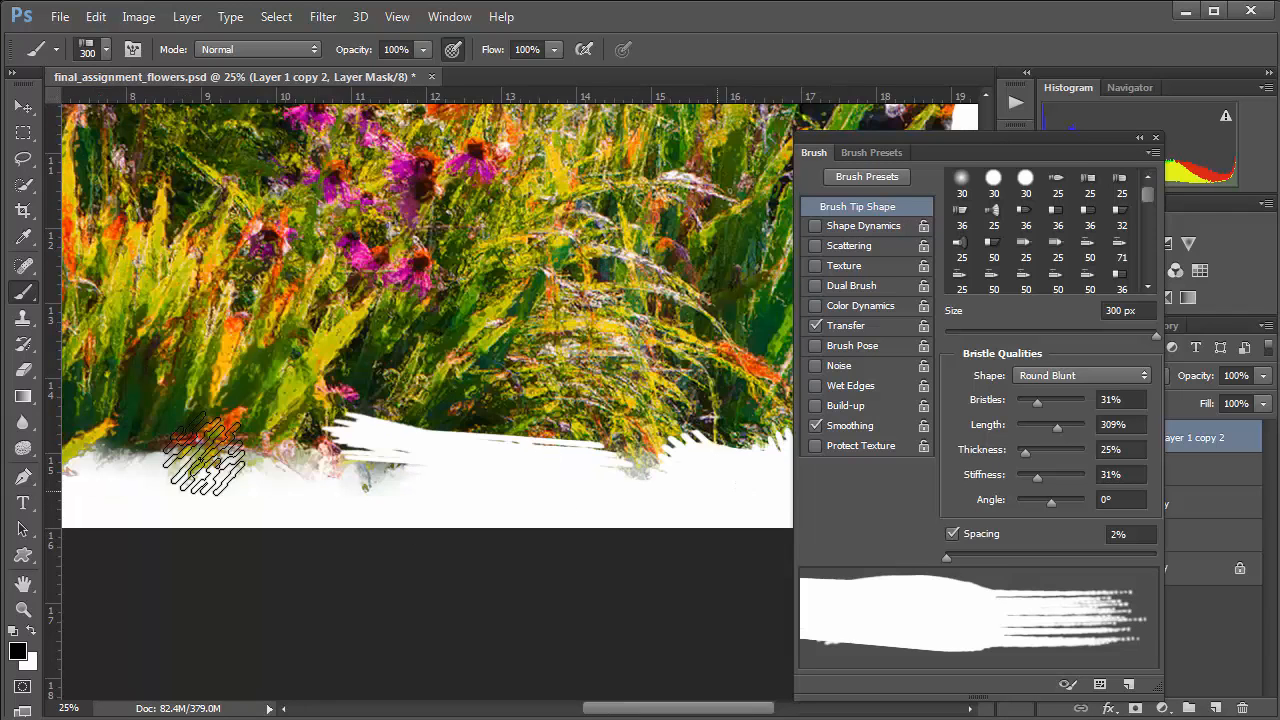
pyautogui.press('space')
pyautogui.moveTo(523, 489); pyautogui.dragTo(629, 489)
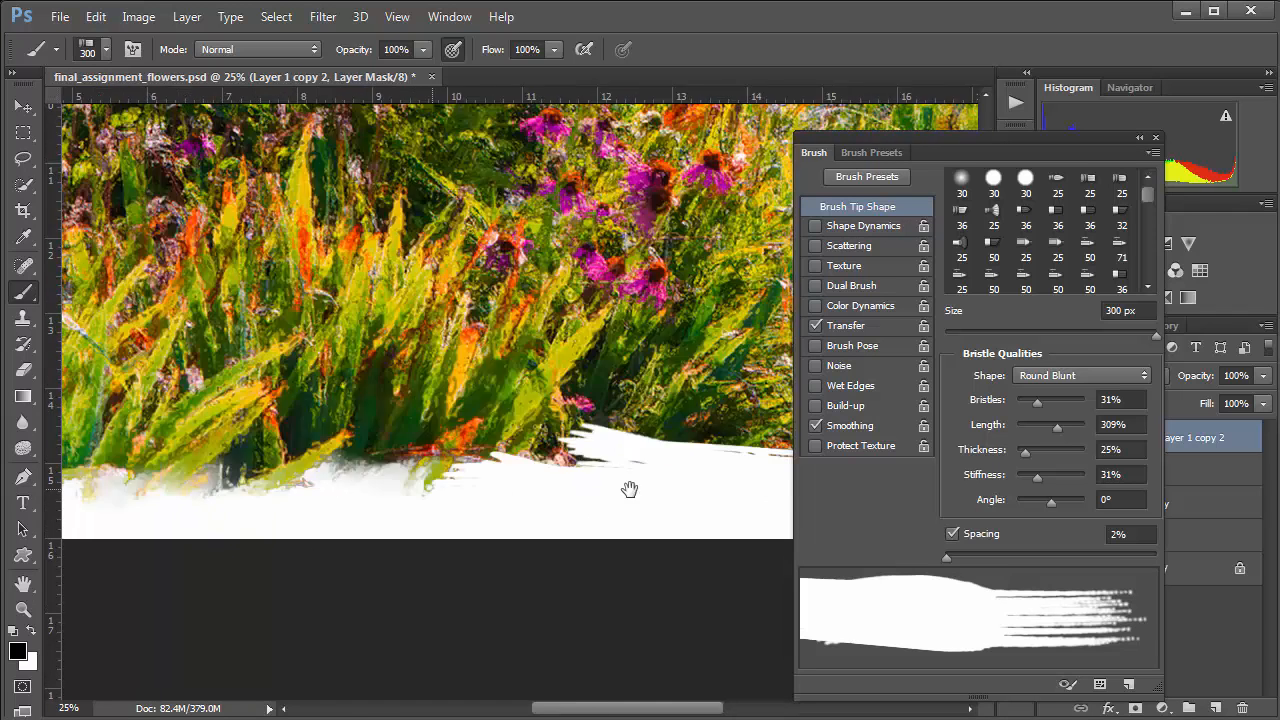
pyautogui.moveTo(436, 512)
pyautogui.mouseDown()
pyautogui.moveTo(457, 509)
pyautogui.moveTo(243, 500)
pyautogui.moveTo(257, 509)
pyautogui.mouseUp()
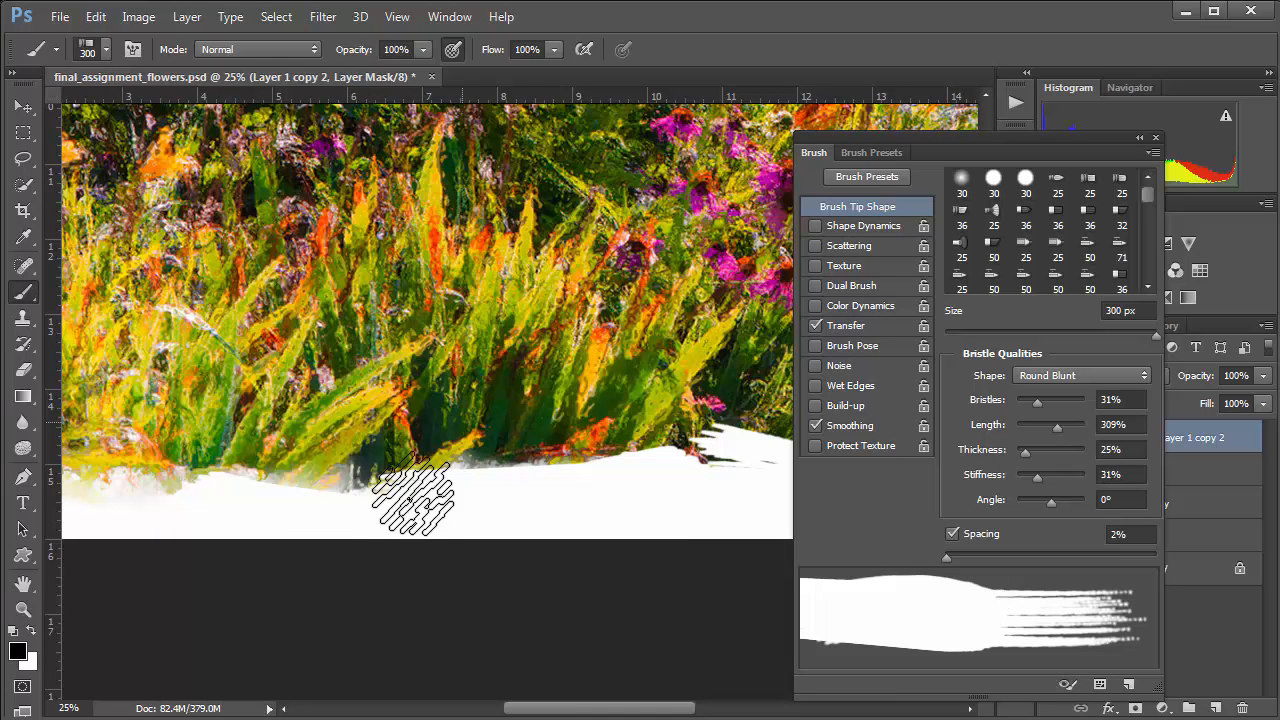
pyautogui.moveTo(368, 482)
pyautogui.mouseDown()
pyautogui.moveTo(426, 506)
pyautogui.moveTo(347, 480)
pyautogui.moveTo(301, 491)
pyautogui.moveTo(346, 463)
pyautogui.moveTo(399, 473)
pyautogui.moveTo(383, 403)
pyautogui.moveTo(397, 372)
pyautogui.mouseUp()
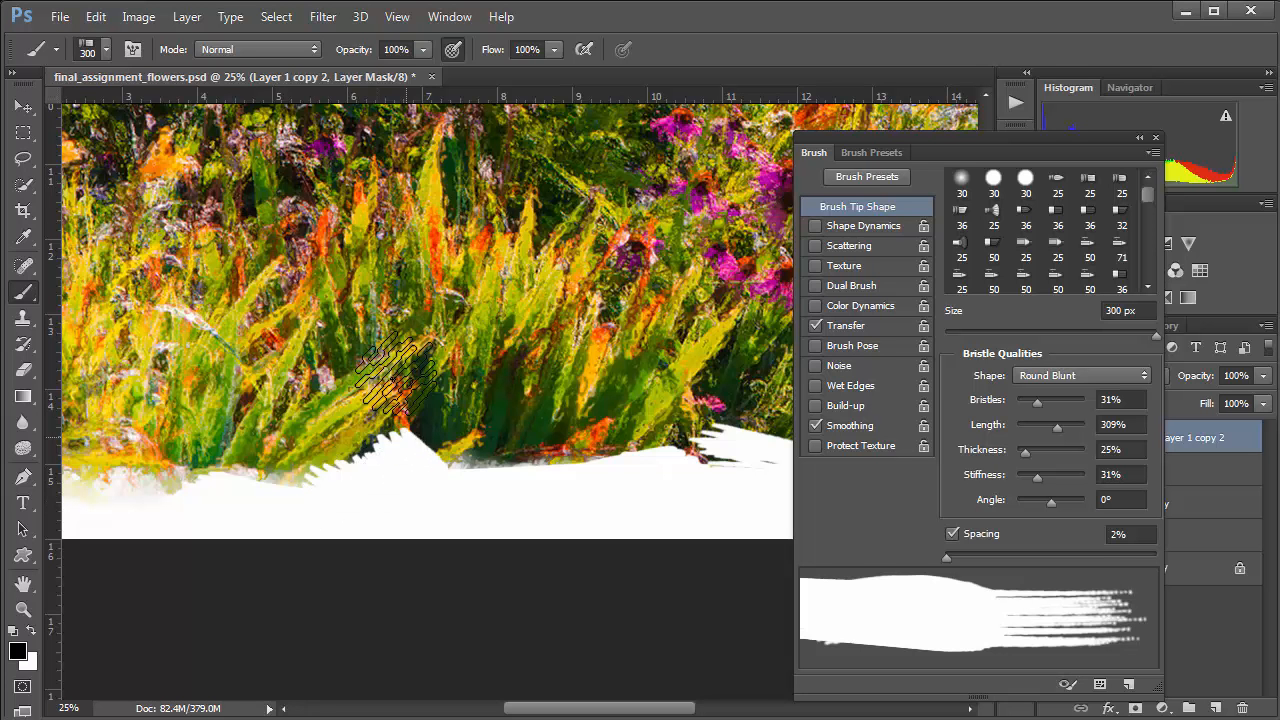
pyautogui.moveTo(440, 483); pyautogui.dragTo(451, 486)
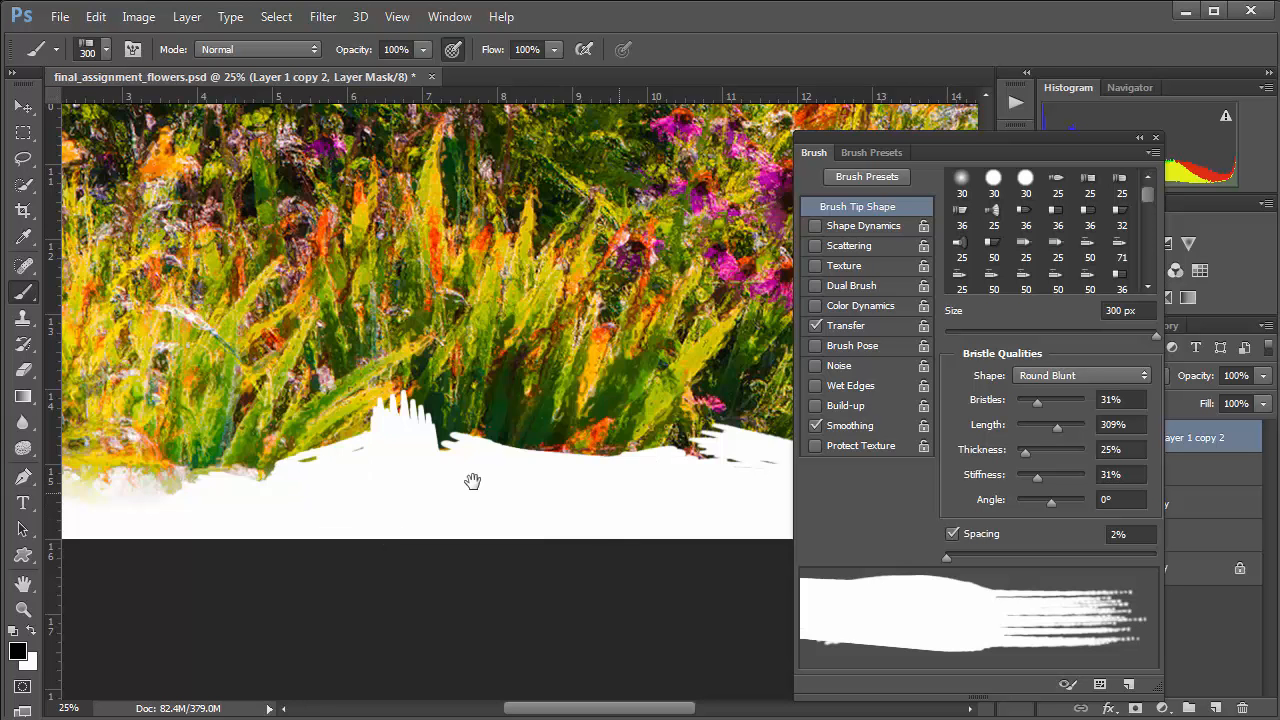
# - Paint black bristle strokes on the mask around the lower-left corner and up the left border
pyautogui.moveTo(471, 480); pyautogui.dragTo(736, 490)
pyautogui.moveTo(386, 497); pyautogui.dragTo(290, 465)
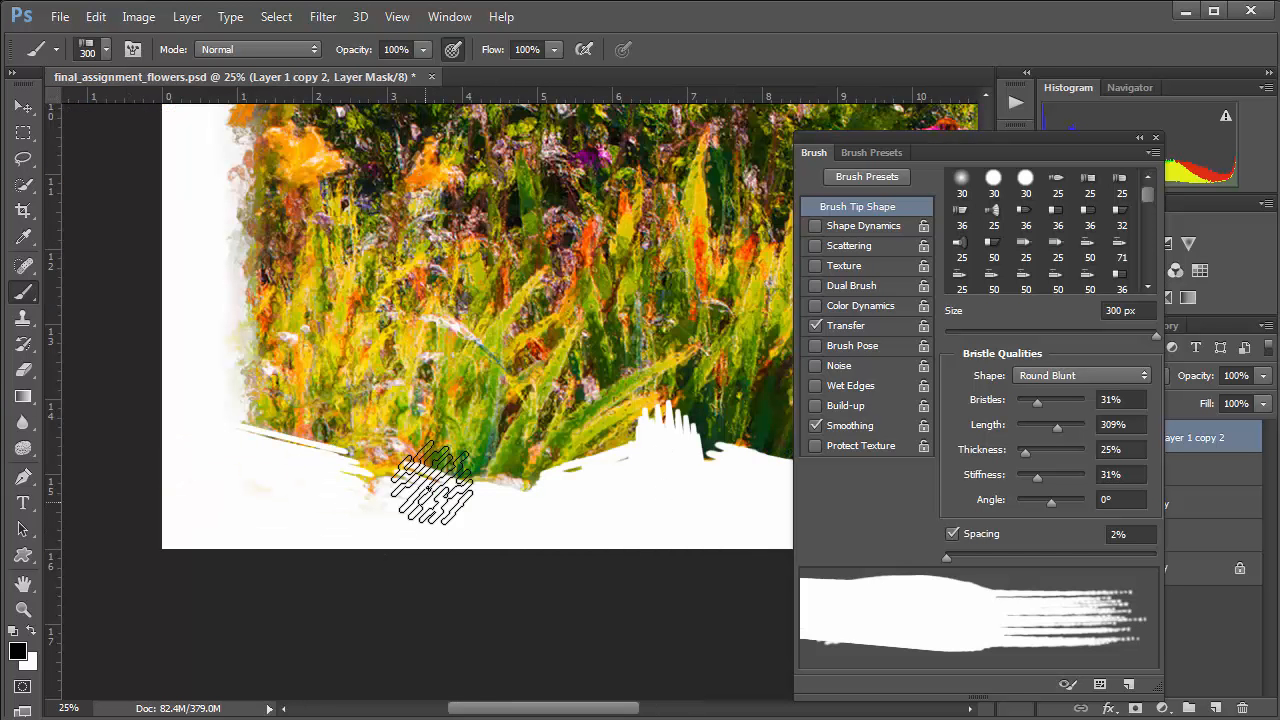
pyautogui.moveTo(237, 300); pyautogui.dragTo(237, 378)
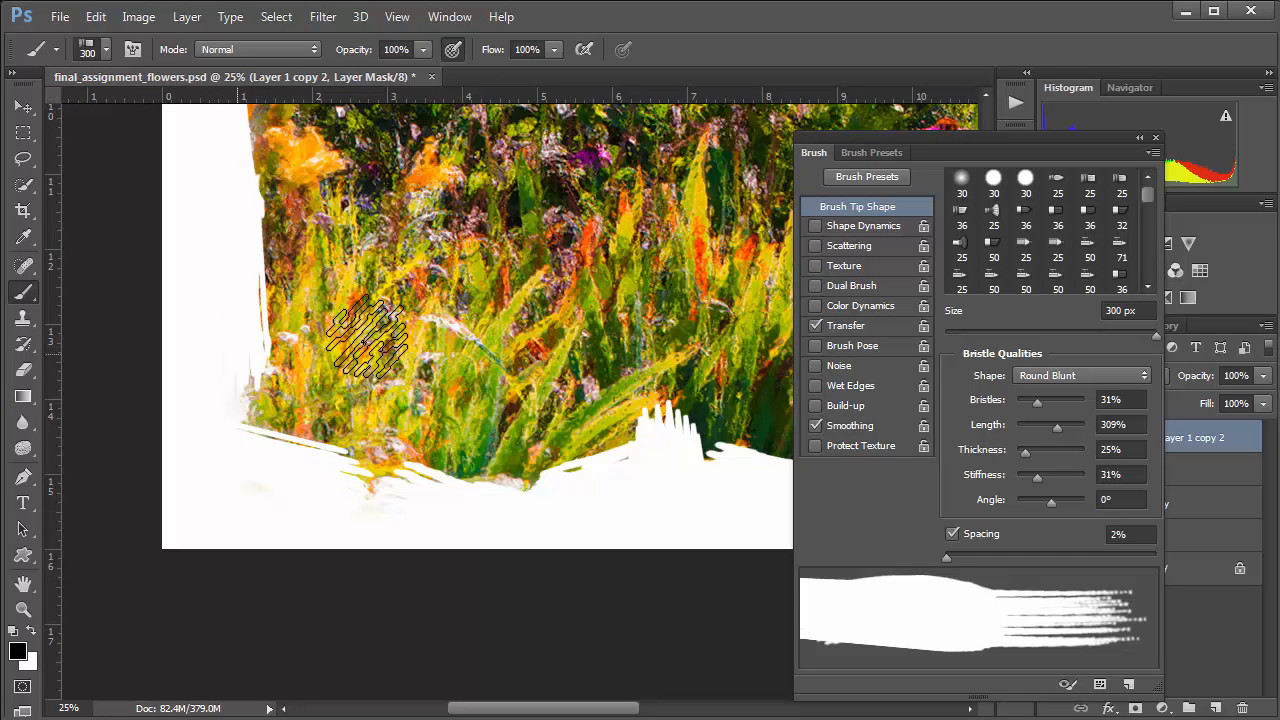
pyautogui.moveTo(410, 318); pyautogui.dragTo(543, 563)
pyautogui.moveTo(375, 146); pyautogui.dragTo(396, 10)
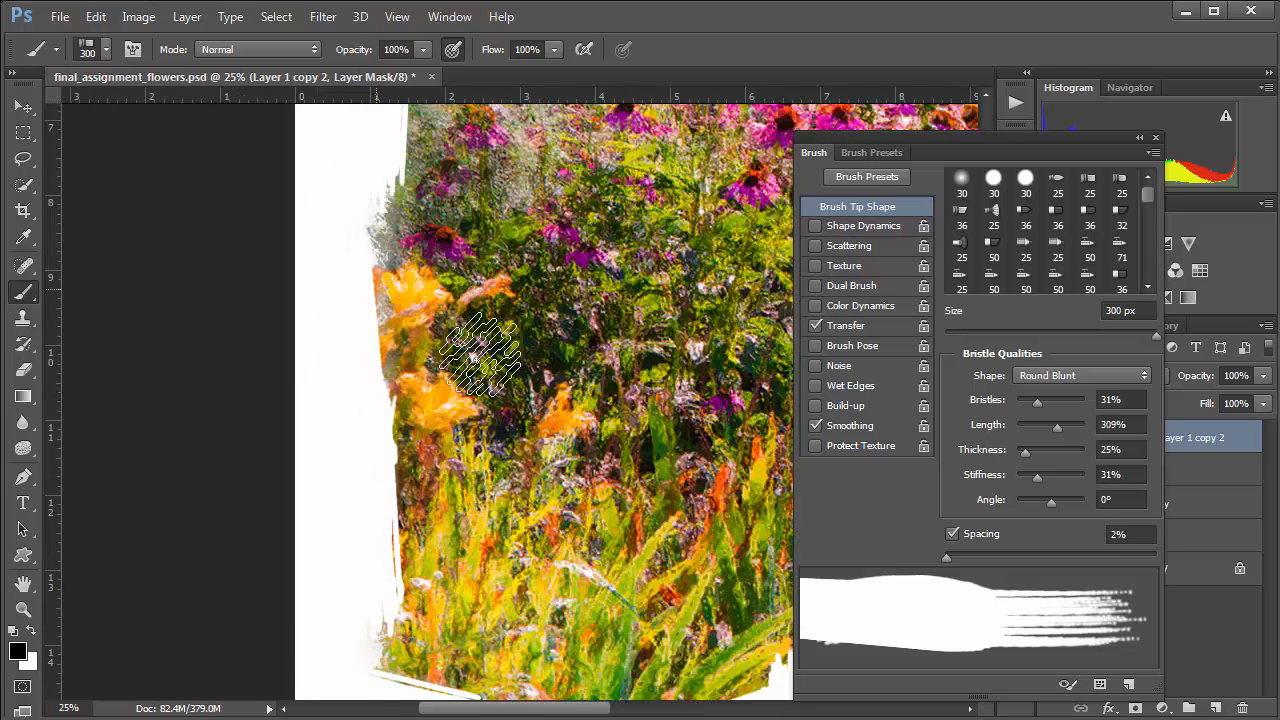
pyautogui.moveTo(530, 342); pyautogui.dragTo(573, 570)
pyautogui.moveTo(431, 138); pyautogui.dragTo(453, 8)
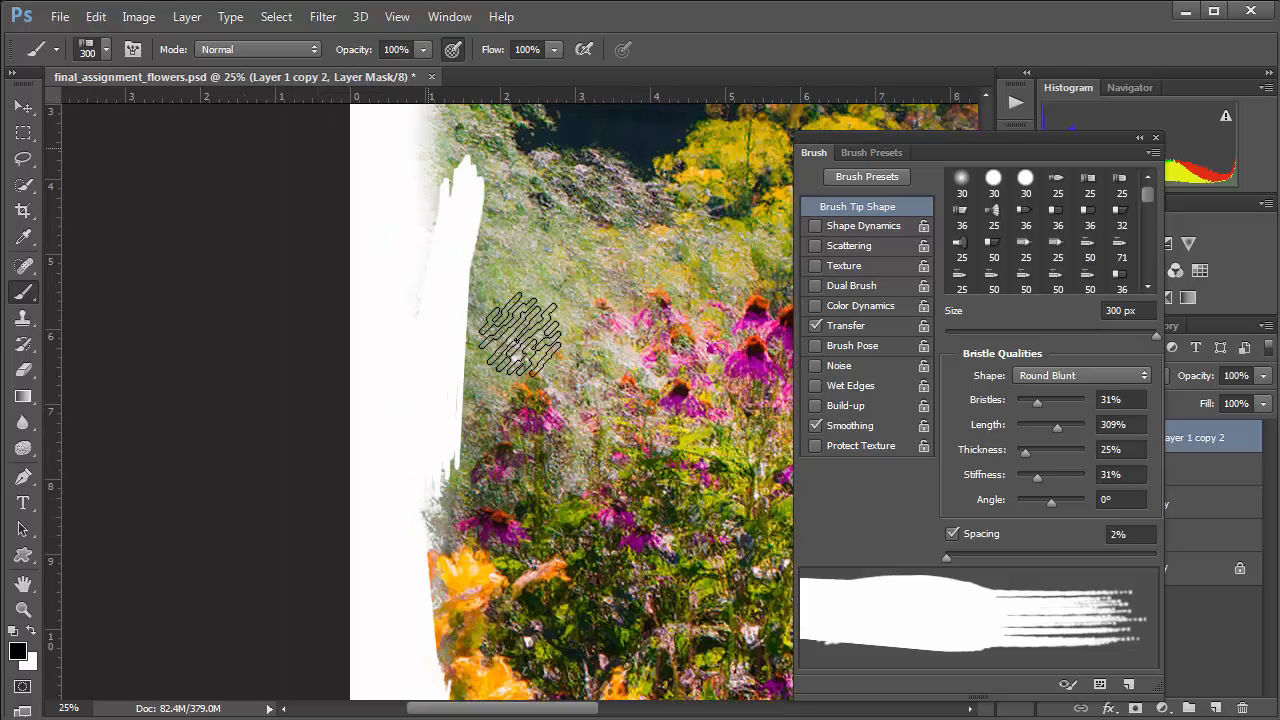
# - Rough up the mask's upper-left corner and the remaining top border with black bristle strokes
pyautogui.moveTo(520, 331); pyautogui.dragTo(537, 538)
pyautogui.moveTo(582, 236); pyautogui.dragTo(640, 240)
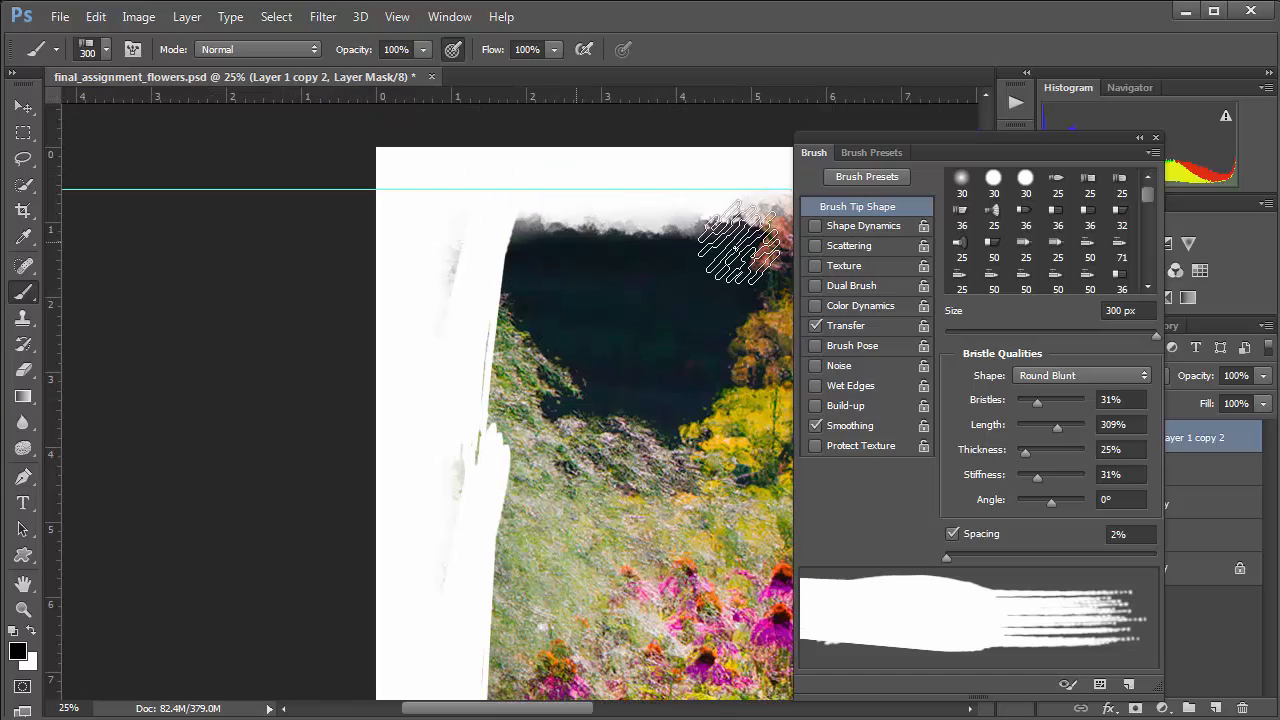
pyautogui.moveTo(627, 325)
pyautogui.mouseDown()
pyautogui.moveTo(369, 369)
pyautogui.moveTo(384, 362)
pyautogui.mouseUp()
pyautogui.moveTo(660, 268); pyautogui.dragTo(384, 266)
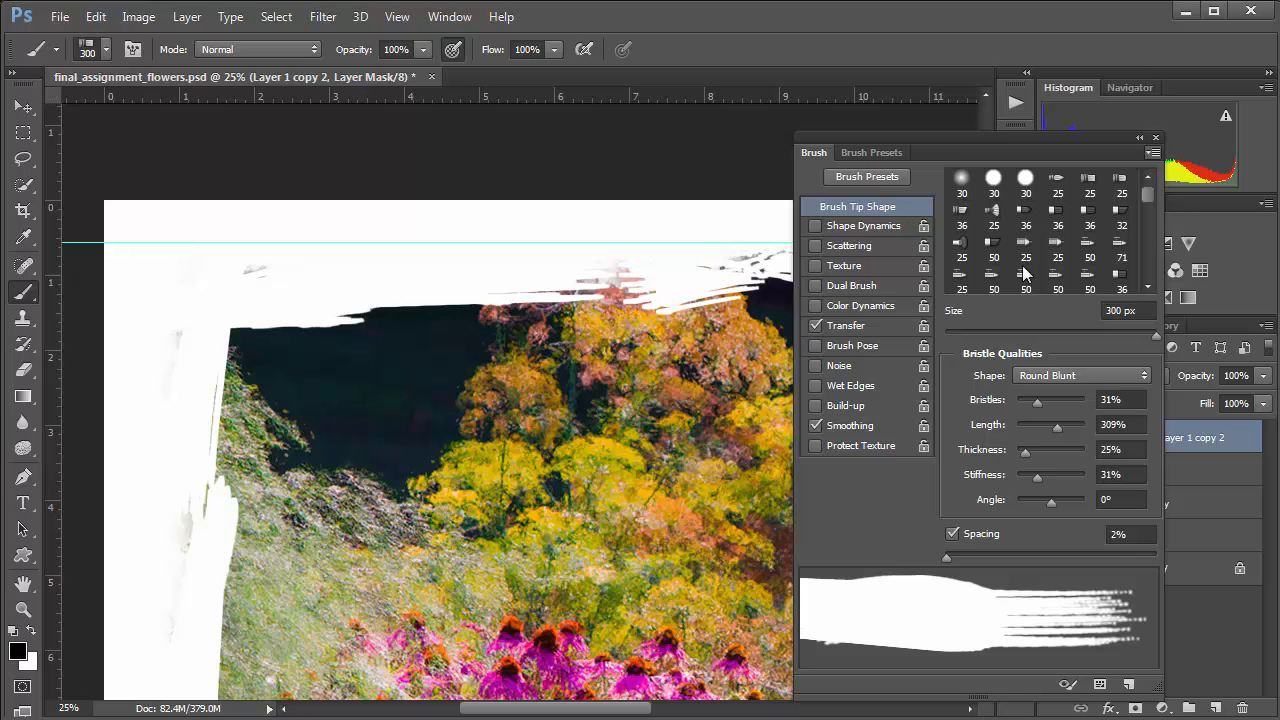
pyautogui.click(1155, 138)
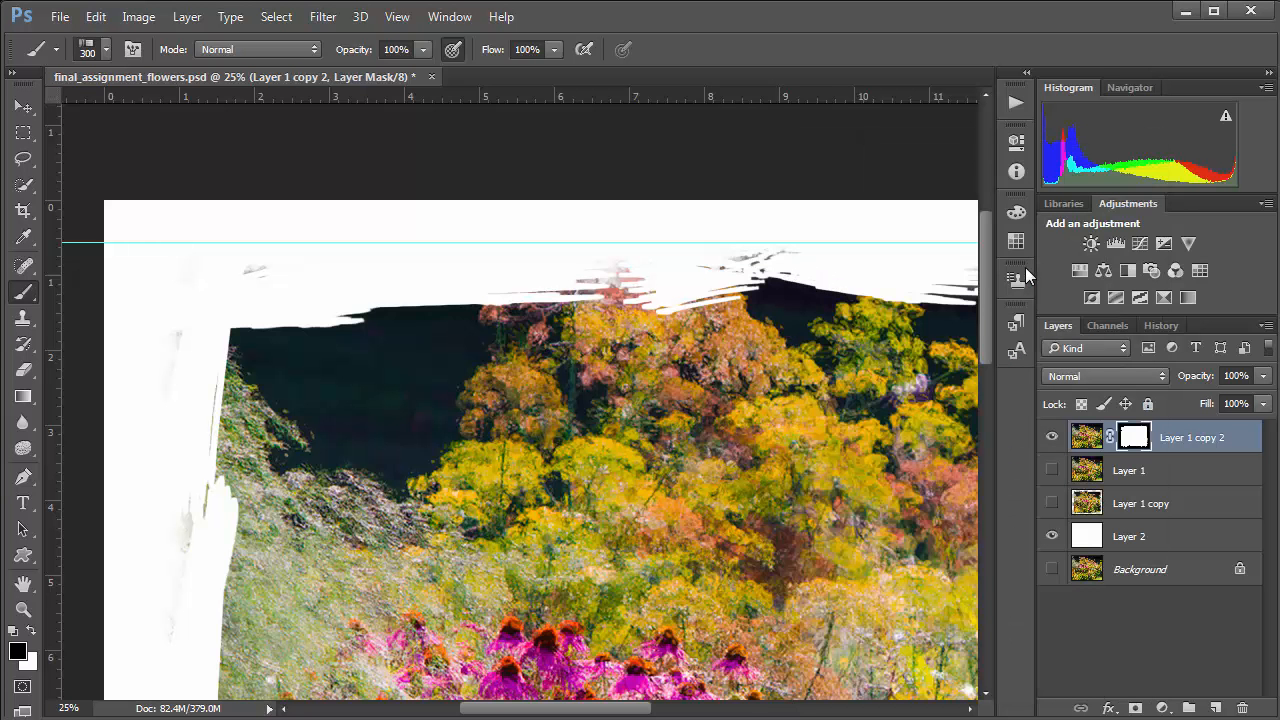
pyautogui.hotkey('ctrl', '0')
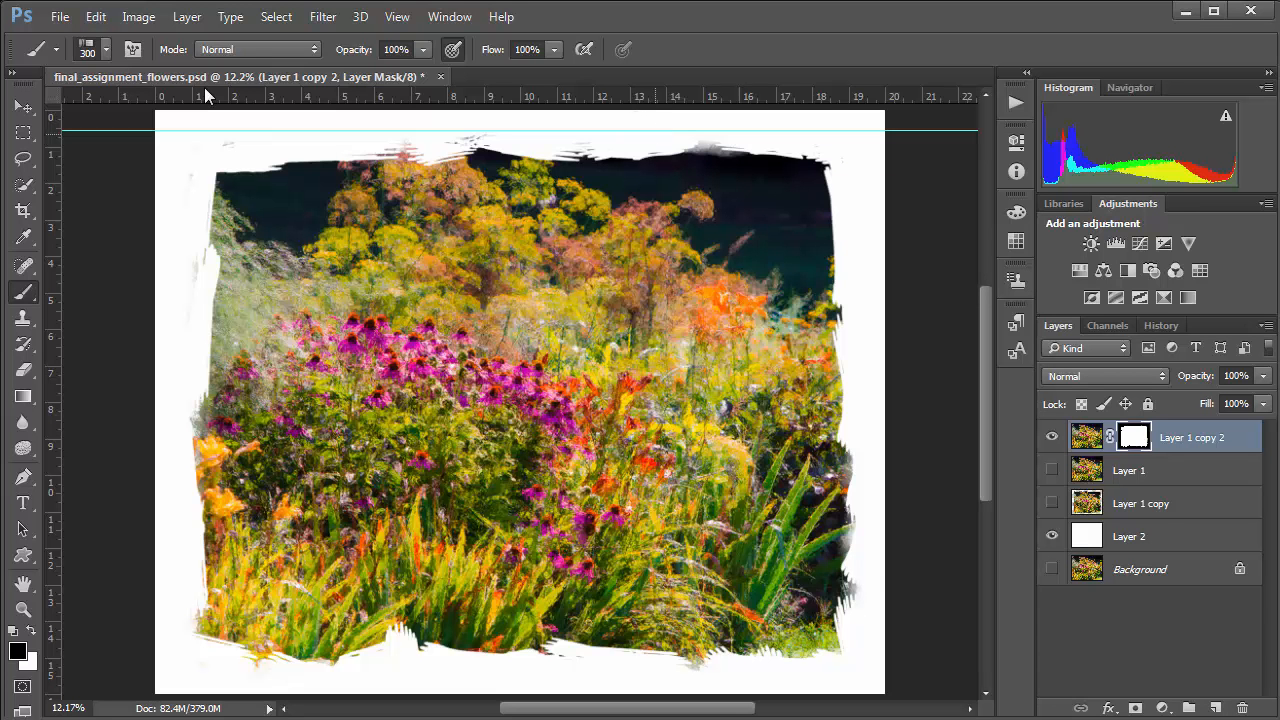
# - Change the bristle shape to Round Fan and paint splayed black strokes on the mask along the top border
pyautogui.click(139, 50)
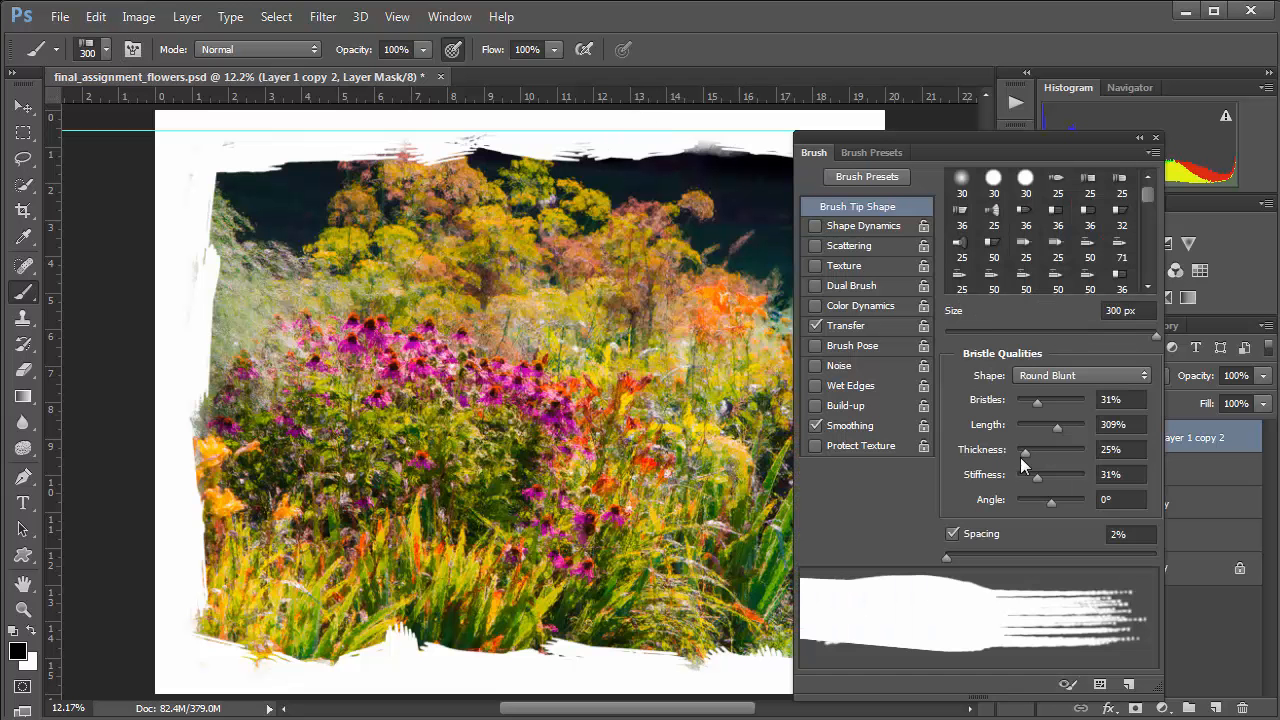
pyautogui.click(1055, 376)
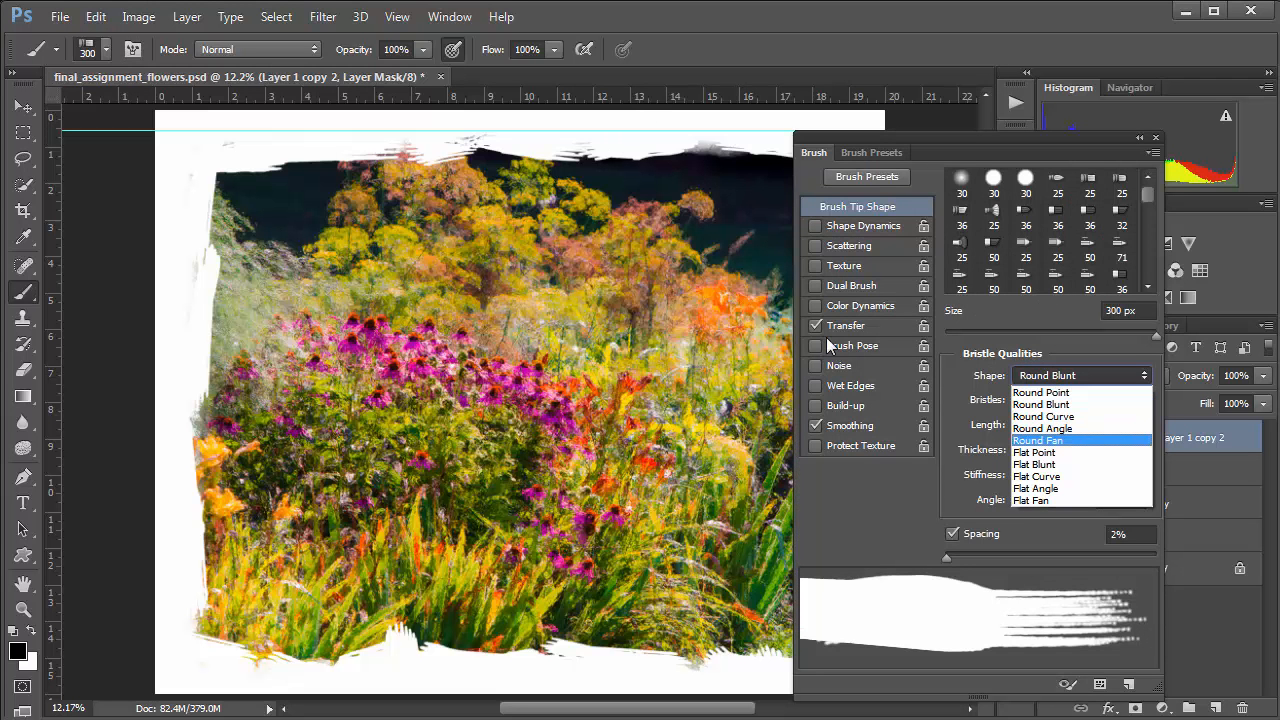
pyautogui.click(1040, 440)
pyautogui.moveTo(608, 145)
pyautogui.mouseDown()
pyautogui.moveTo(464, 137)
pyautogui.moveTo(253, 155)
pyautogui.moveTo(380, 129)
pyautogui.mouseUp()
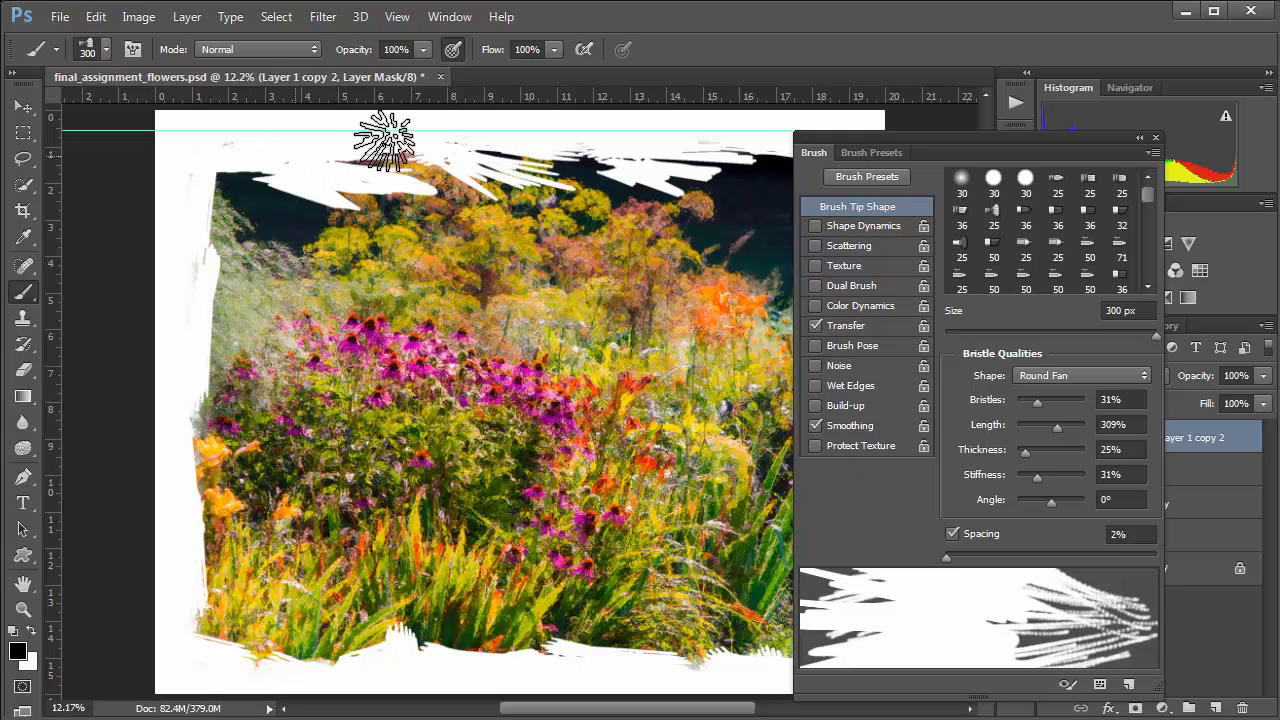
# - Set the brush angle to -56° and spacing to 16%, and paint fan strokes along the left and bottom borders
pyautogui.click(1040, 499)
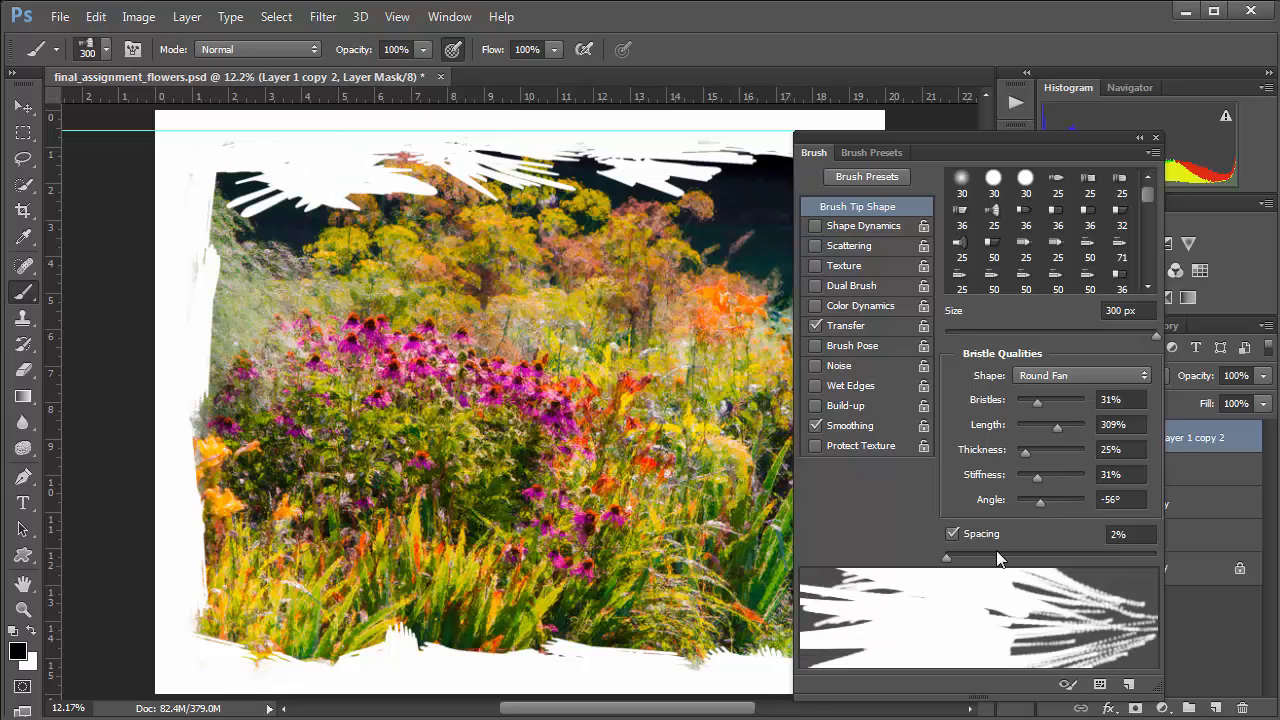
pyautogui.click(962, 556)
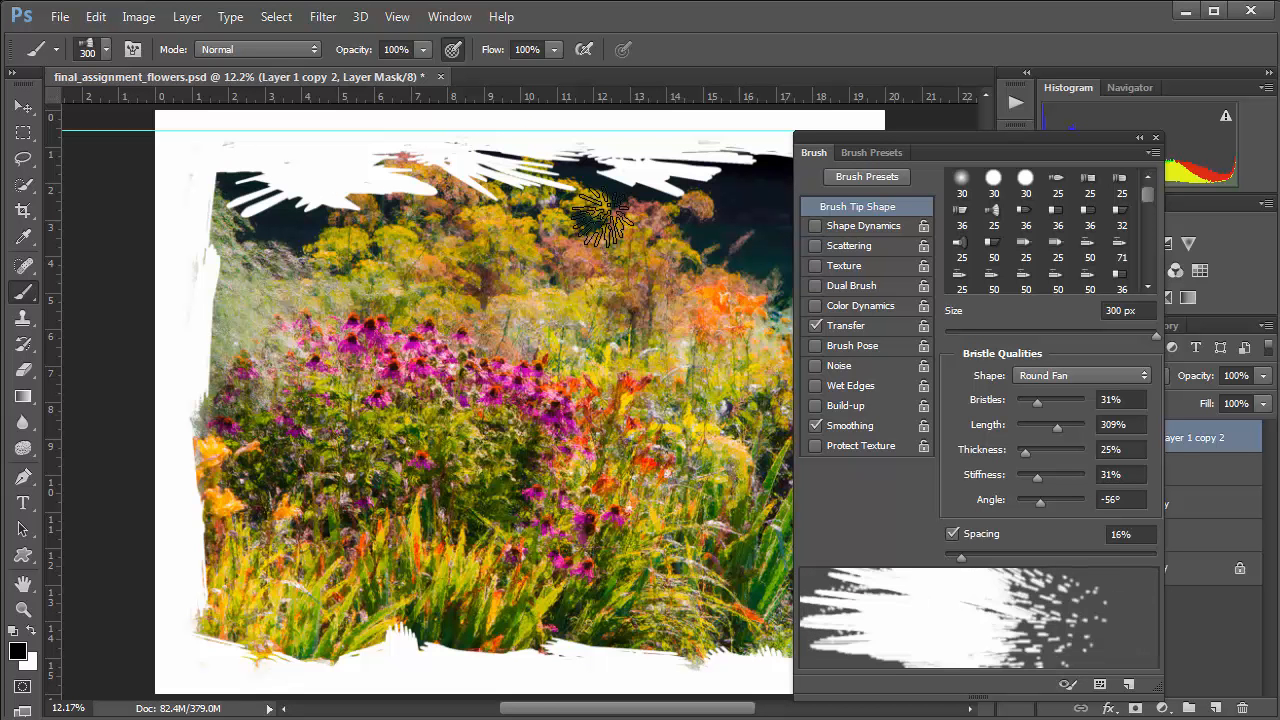
pyautogui.moveTo(216, 415)
pyautogui.mouseDown()
pyautogui.moveTo(194, 380)
pyautogui.moveTo(206, 423)
pyautogui.moveTo(190, 500)
pyautogui.mouseUp()
pyautogui.moveTo(255, 635); pyautogui.dragTo(420, 650)
pyautogui.moveTo(645, 648); pyautogui.dragTo(684, 652)
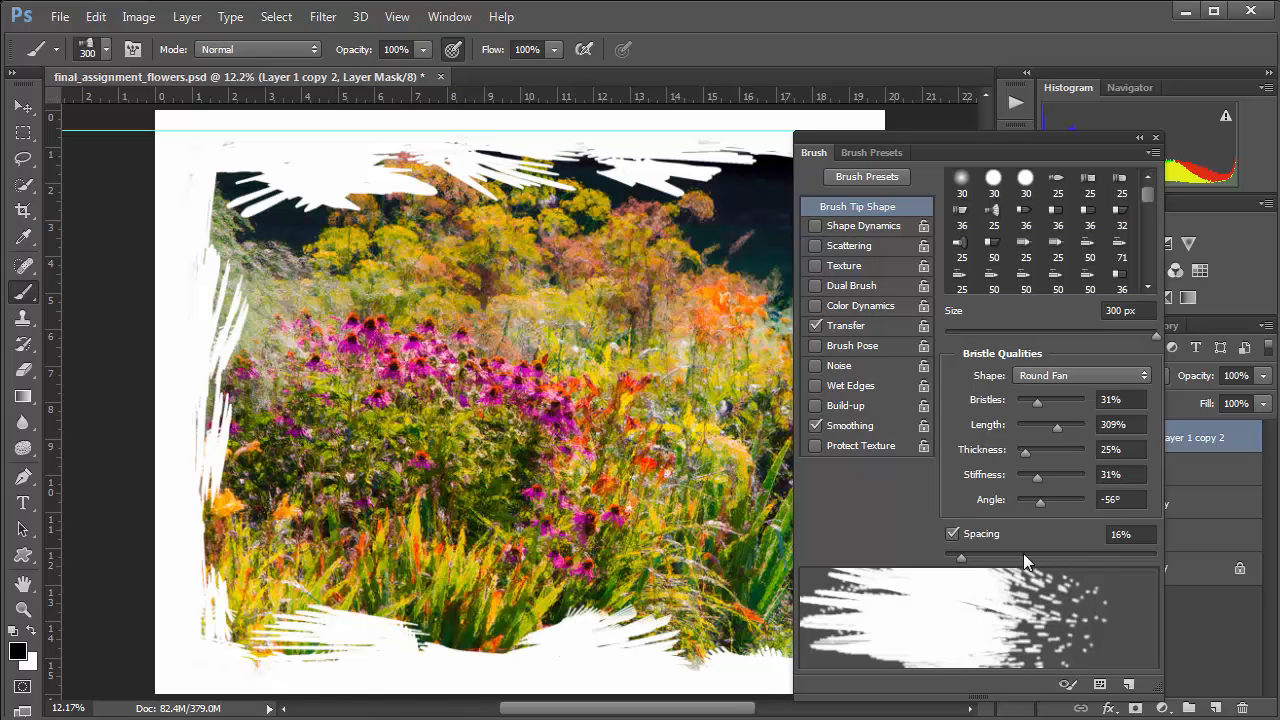
# - Set the brush spacing to 61% and paint scratchy black fan strokes on the mask around all four borders
pyautogui.click(1008, 556)
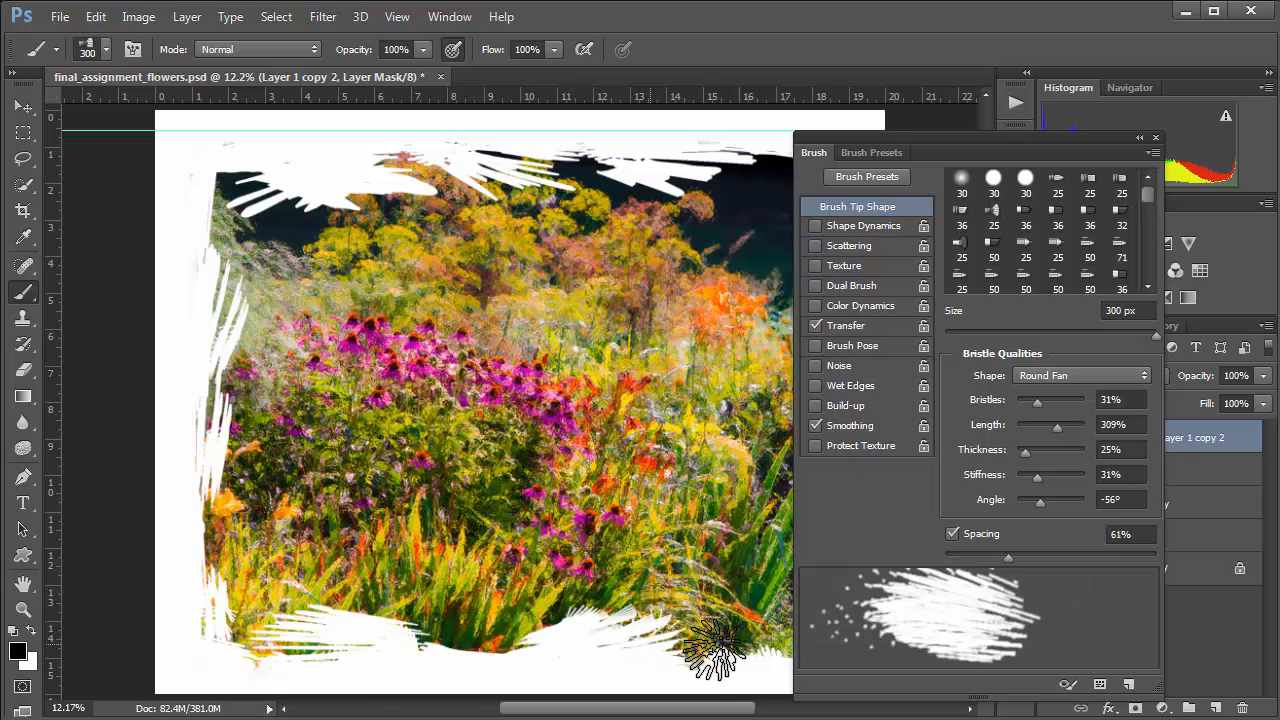
pyautogui.moveTo(712, 648); pyautogui.dragTo(508, 660)
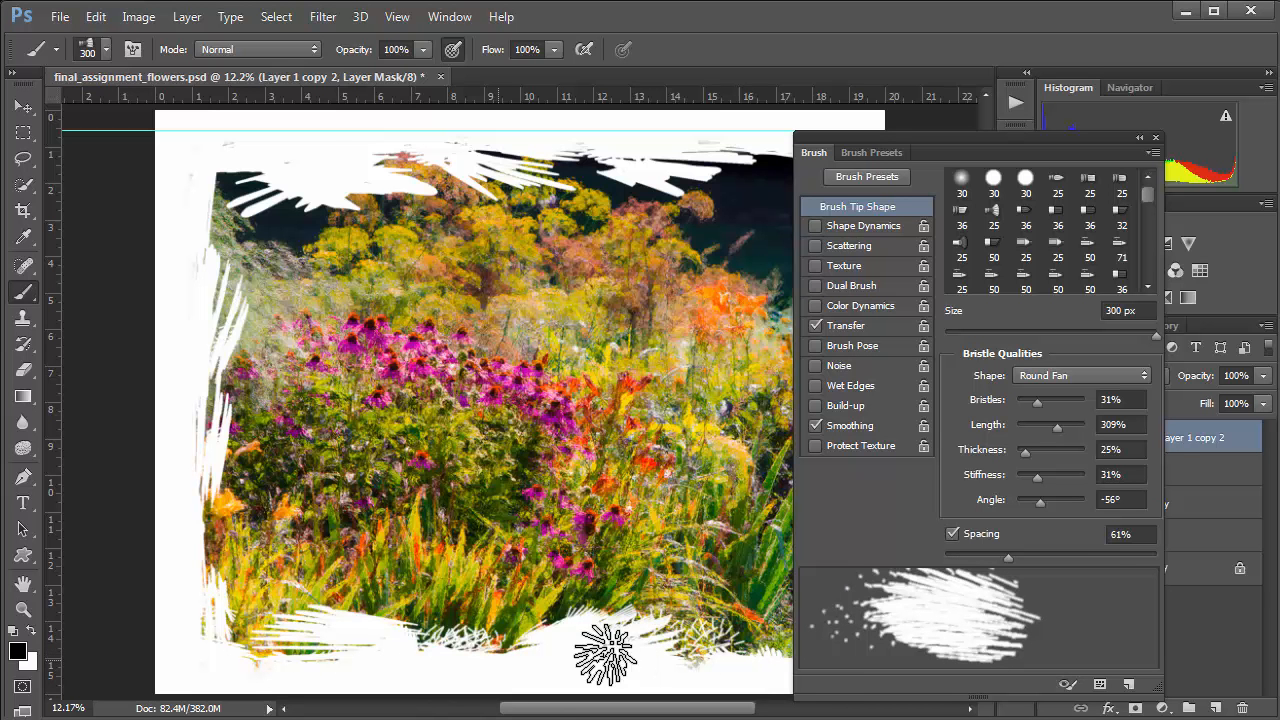
pyautogui.hscroll(5, 585, 530)
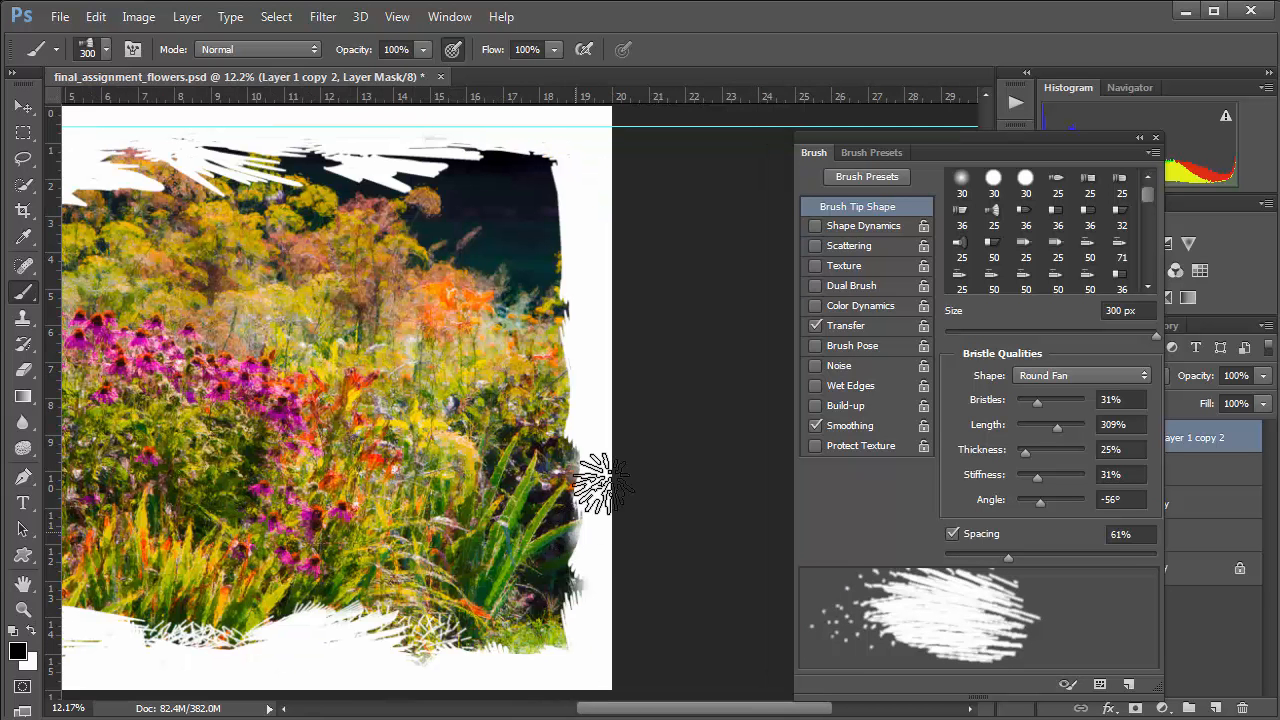
pyautogui.moveTo(591, 620)
pyautogui.mouseDown()
pyautogui.moveTo(571, 163)
pyautogui.moveTo(492, 130)
pyautogui.moveTo(337, 147)
pyautogui.moveTo(431, 149)
pyautogui.moveTo(229, 145)
pyautogui.moveTo(320, 190)
pyautogui.mouseUp()
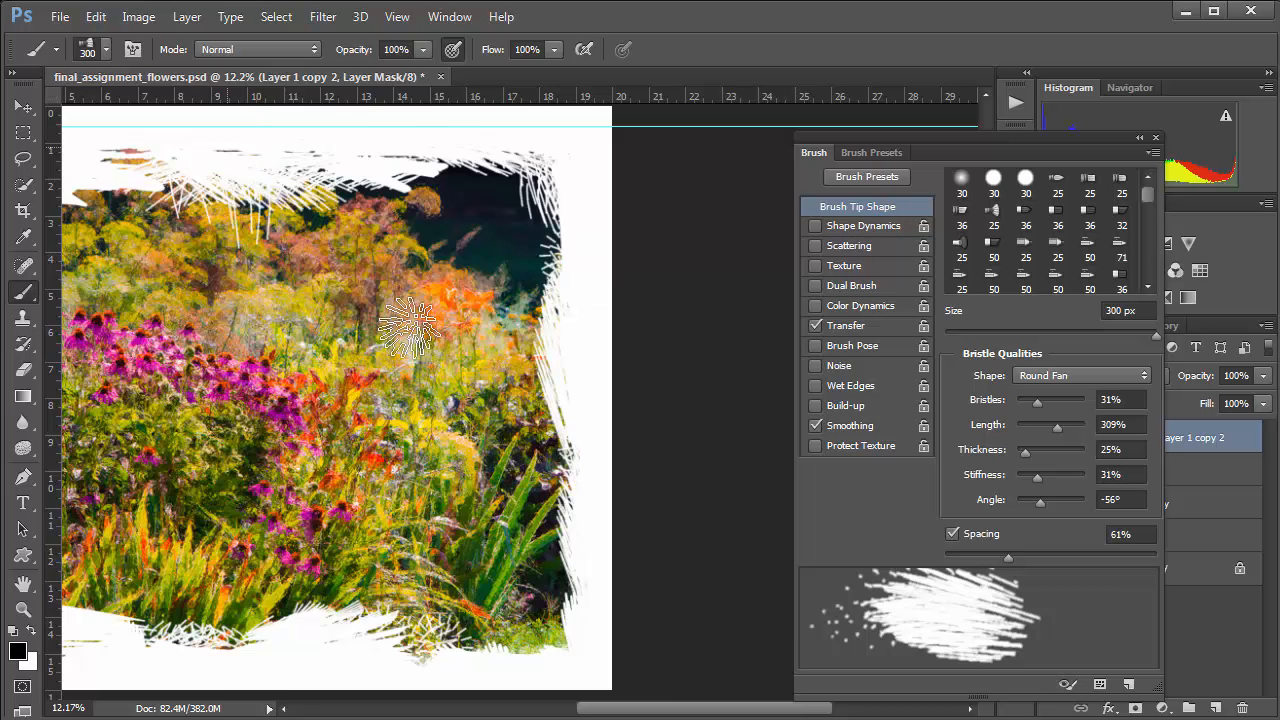
pyautogui.moveTo(370, 365); pyautogui.dragTo(644, 398)
pyautogui.moveTo(510, 202)
pyautogui.mouseDown()
pyautogui.moveTo(278, 196)
pyautogui.moveTo(340, 228)
pyautogui.moveTo(243, 314)
pyautogui.moveTo(220, 257)
pyautogui.moveTo(211, 415)
pyautogui.moveTo(212, 202)
pyautogui.moveTo(227, 230)
pyautogui.mouseUp()
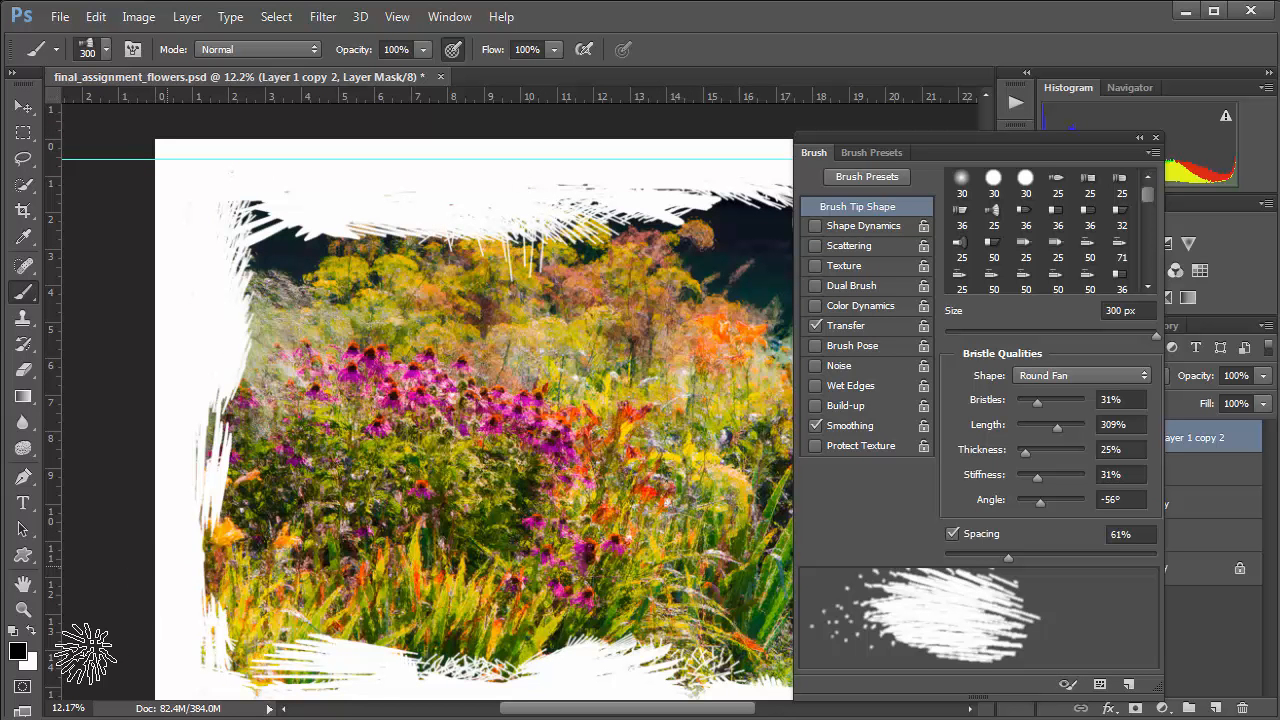
# - Switch to white and paint fan strokes on the mask to bring back ragged bits of the image around the borders
pyautogui.press('x')
pyautogui.moveTo(268, 255)
pyautogui.mouseDown()
pyautogui.moveTo(244, 224)
pyautogui.moveTo(214, 392)
pyautogui.moveTo(231, 331)
pyautogui.moveTo(240, 482)
pyautogui.moveTo(262, 334)
pyautogui.moveTo(263, 515)
pyautogui.moveTo(256, 470)
pyautogui.moveTo(234, 483)
pyautogui.moveTo(249, 627)
pyautogui.moveTo(226, 657)
pyautogui.moveTo(406, 645)
pyautogui.moveTo(527, 668)
pyautogui.moveTo(663, 658)
pyautogui.moveTo(619, 637)
pyautogui.moveTo(663, 638)
pyautogui.moveTo(578, 645)
pyautogui.mouseUp()
pyautogui.moveTo(600, 237)
pyautogui.mouseDown()
pyautogui.moveTo(300, 228)
pyautogui.moveTo(640, 228)
pyautogui.moveTo(390, 224)
pyautogui.mouseUp()
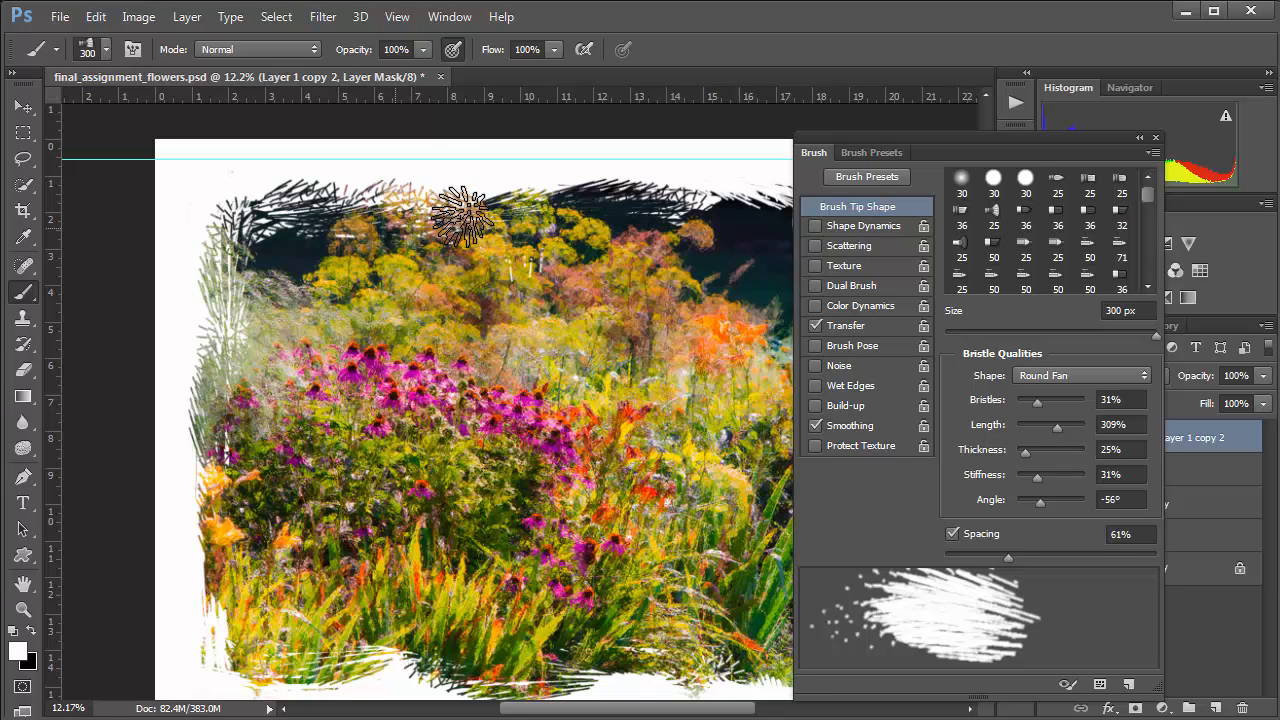
pyautogui.moveTo(419, 321); pyautogui.dragTo(138, 334)
pyautogui.moveTo(520, 313)
pyautogui.mouseDown()
pyautogui.moveTo(541, 348)
pyautogui.moveTo(543, 483)
pyautogui.moveTo(528, 445)
pyautogui.moveTo(520, 560)
pyautogui.mouseUp()
pyautogui.moveTo(512, 452); pyautogui.dragTo(503, 268)
pyautogui.moveTo(395, 490)
pyautogui.mouseDown()
pyautogui.moveTo(296, 480)
pyautogui.moveTo(383, 484)
pyautogui.moveTo(340, 492)
pyautogui.mouseUp()
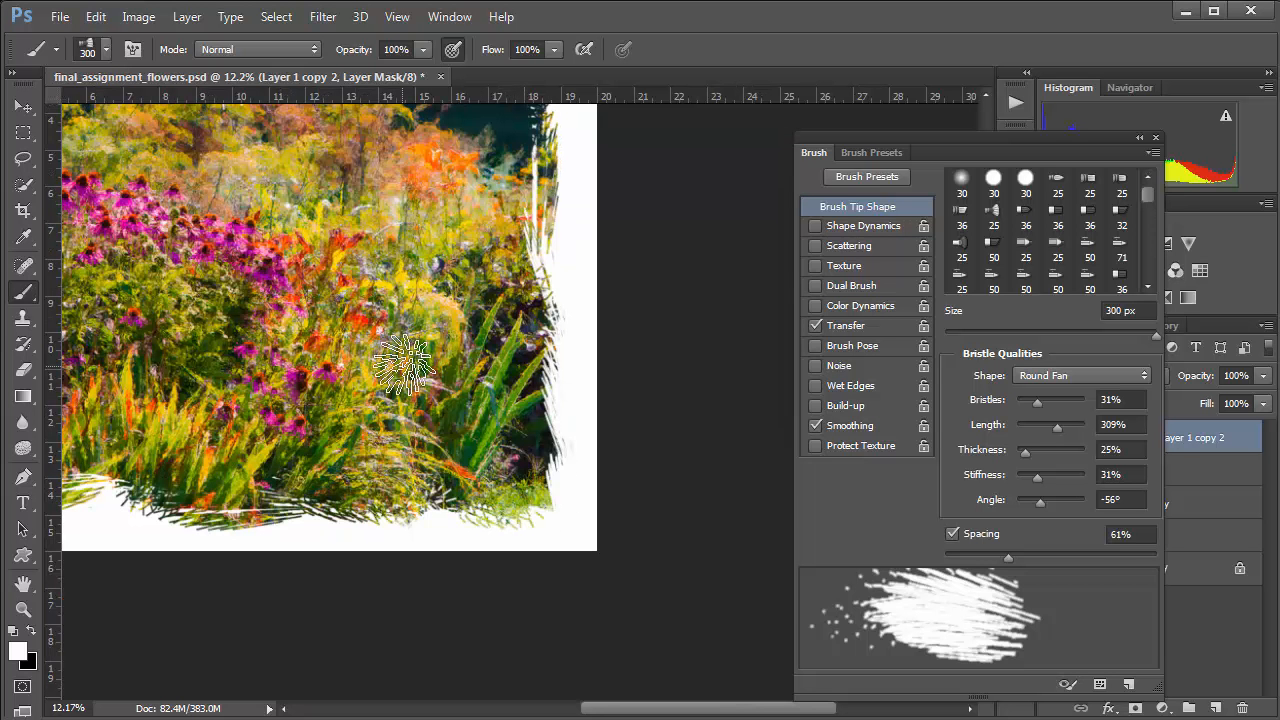
pyautogui.hotkey('ctrl', '0')
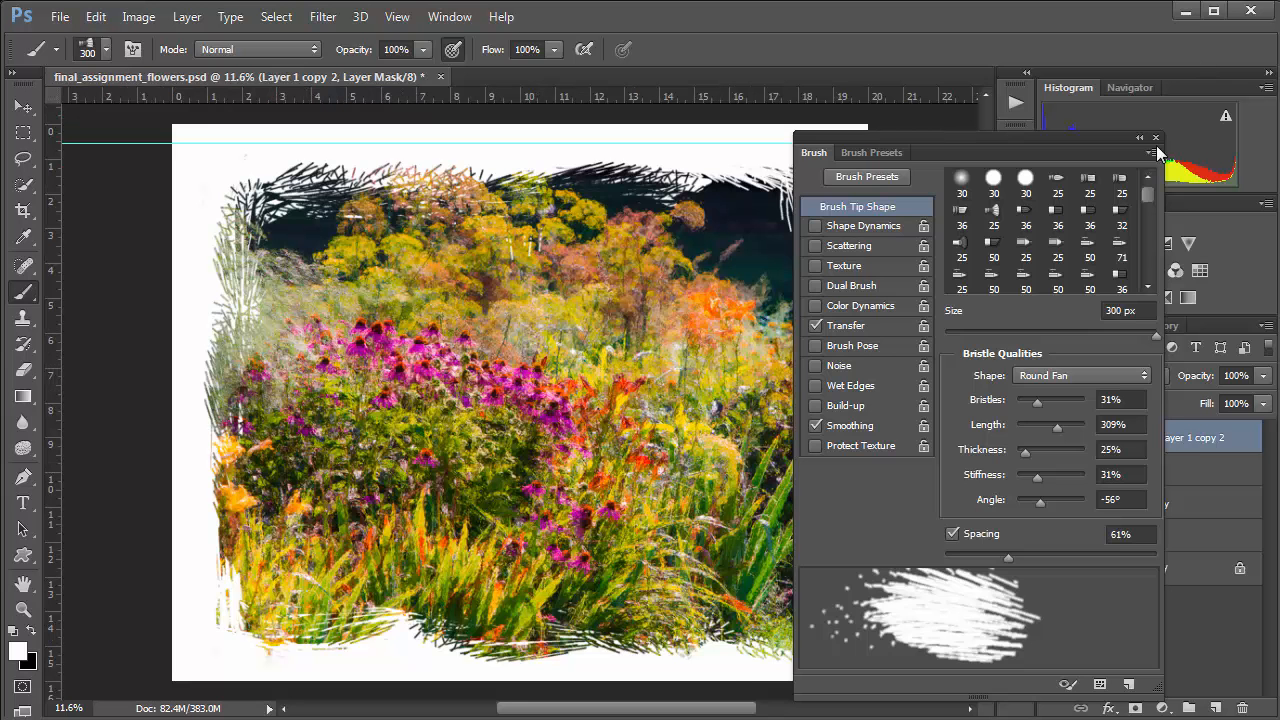
pyautogui.click(1155, 140)
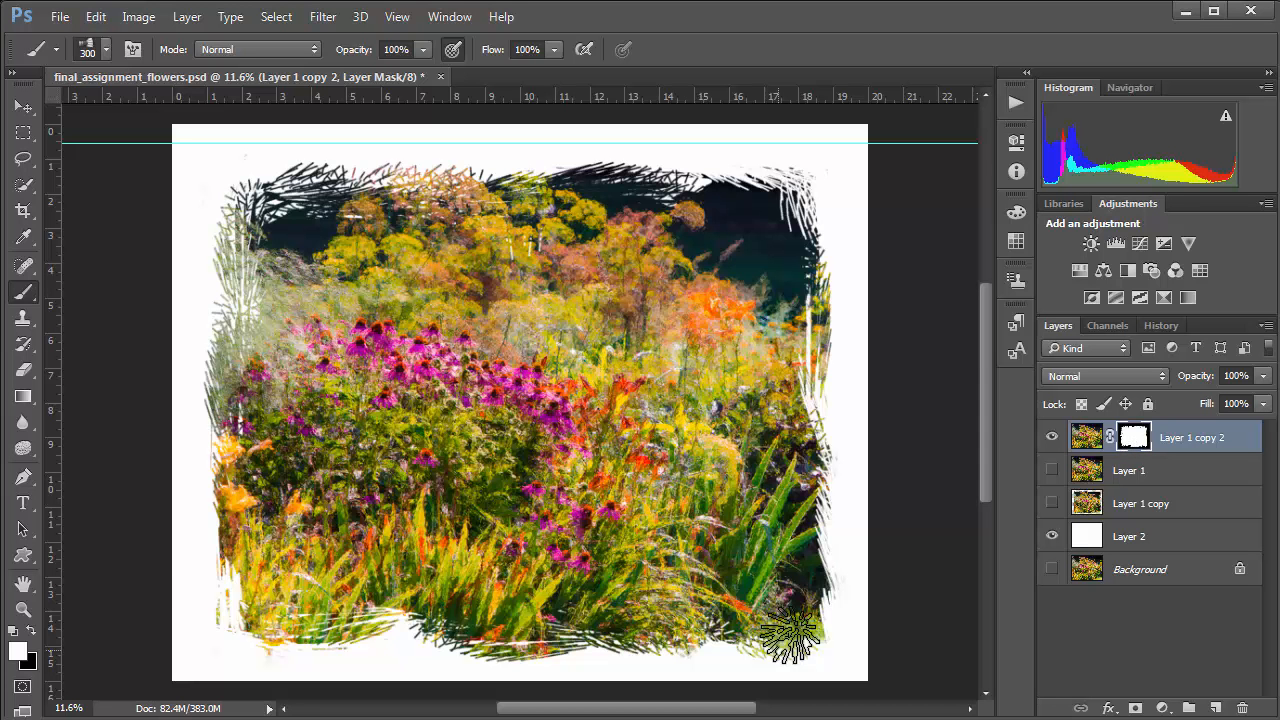
# - Switch to black and set the fan brush to 174% length, -148° angle and 1% spacing
pyautogui.click(30, 635)
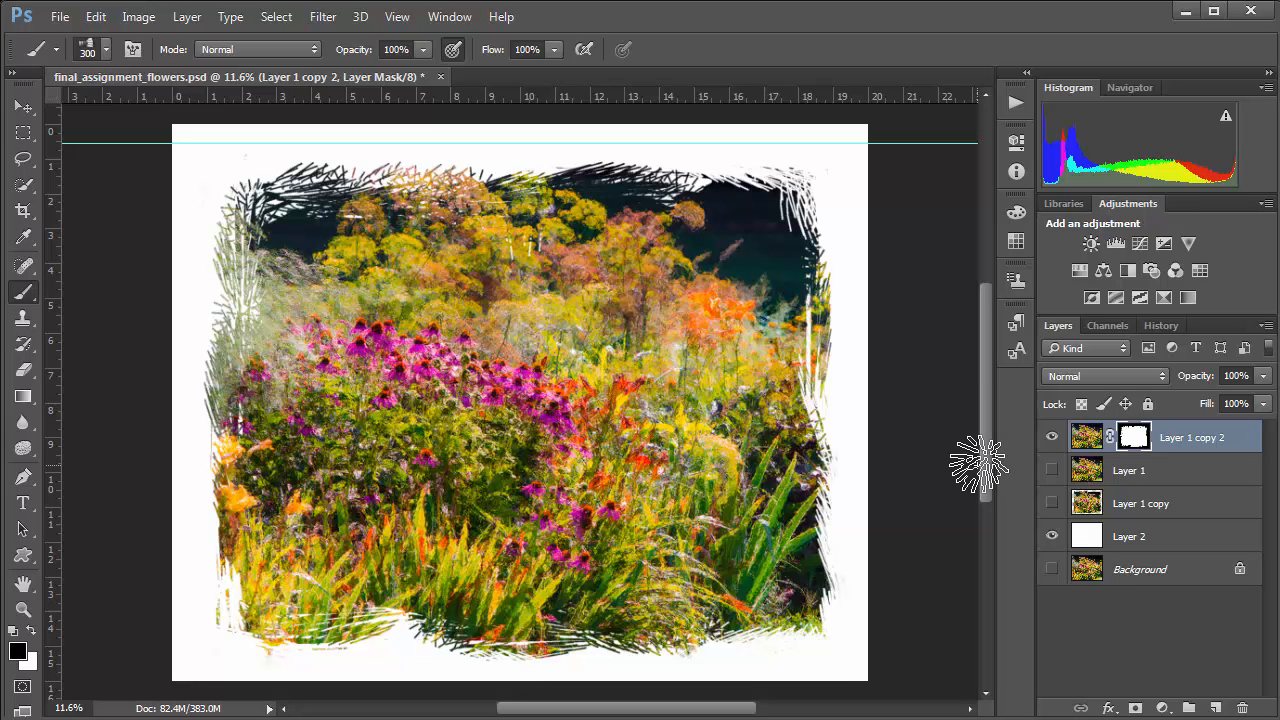
pyautogui.click(133, 49)
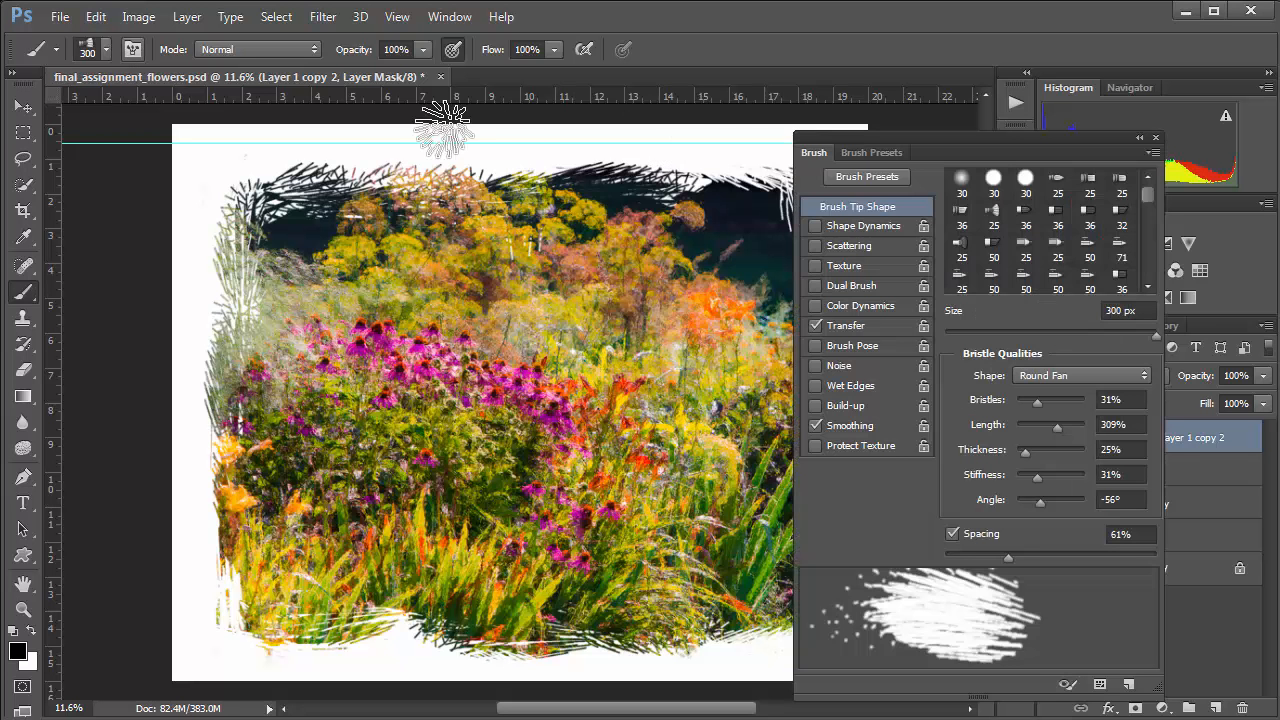
pyautogui.click(1038, 424)
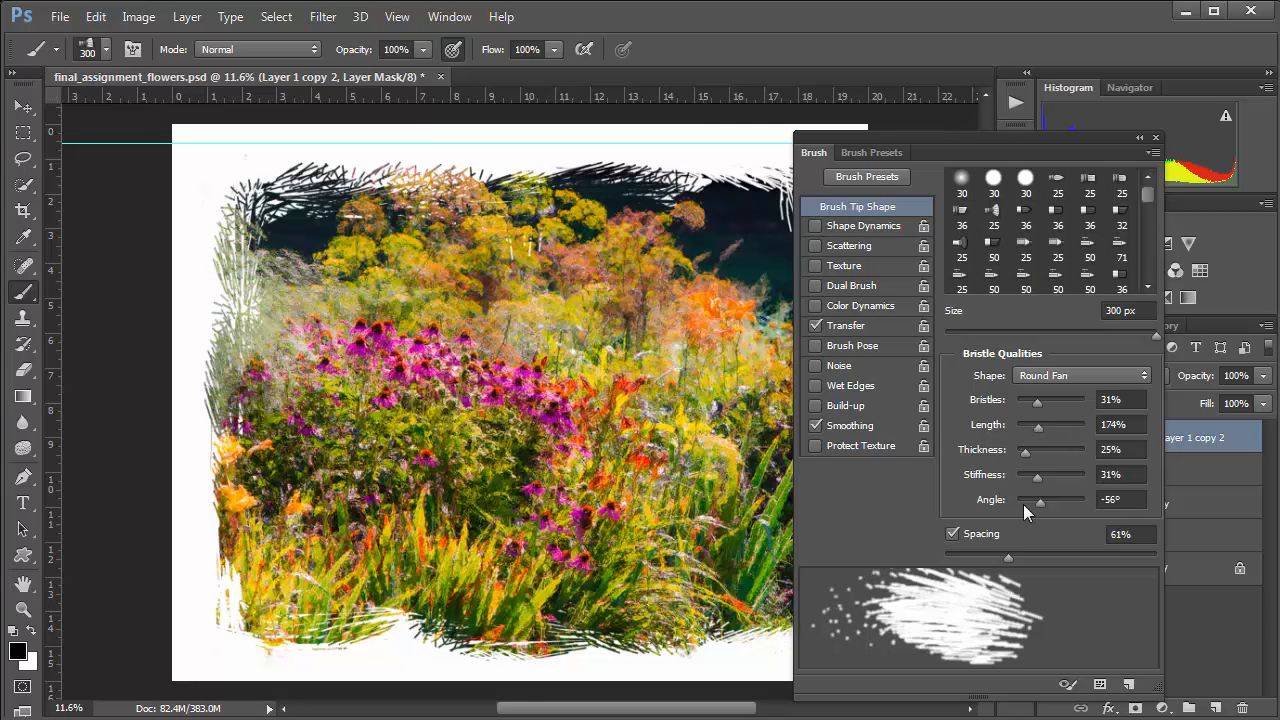
pyautogui.click(1023, 501)
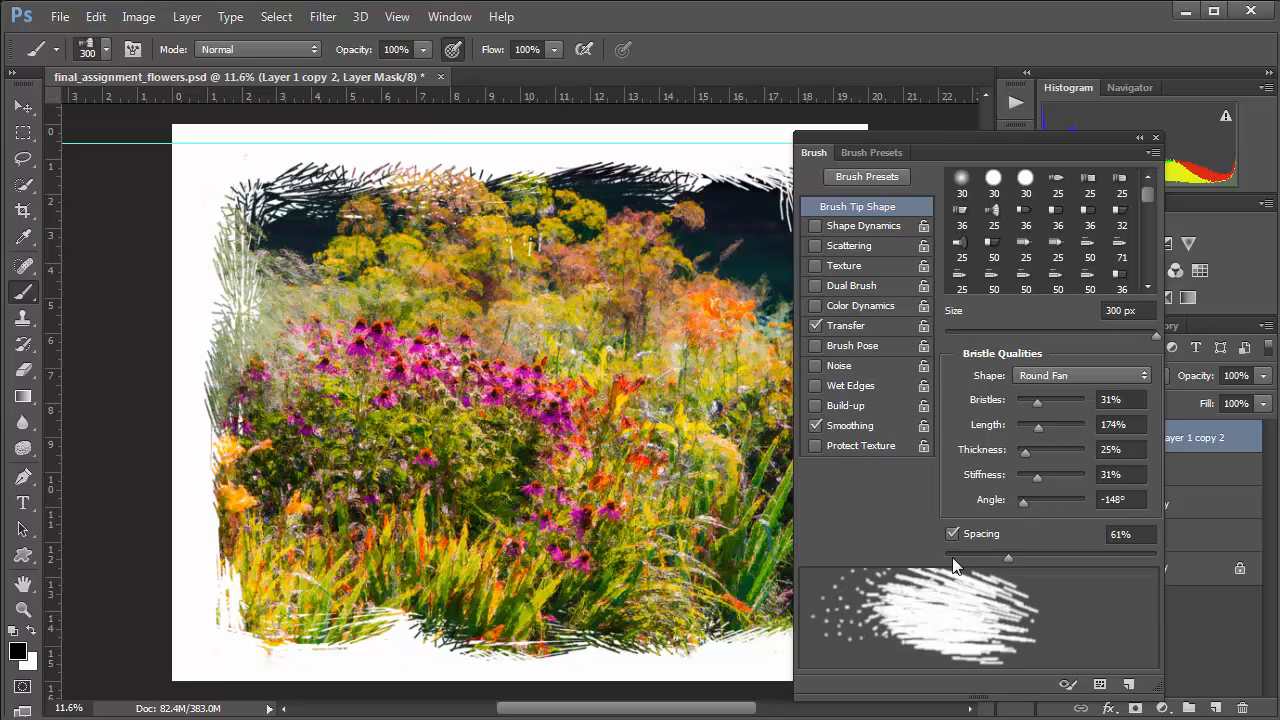
pyautogui.moveTo(975, 556); pyautogui.dragTo(925, 565)
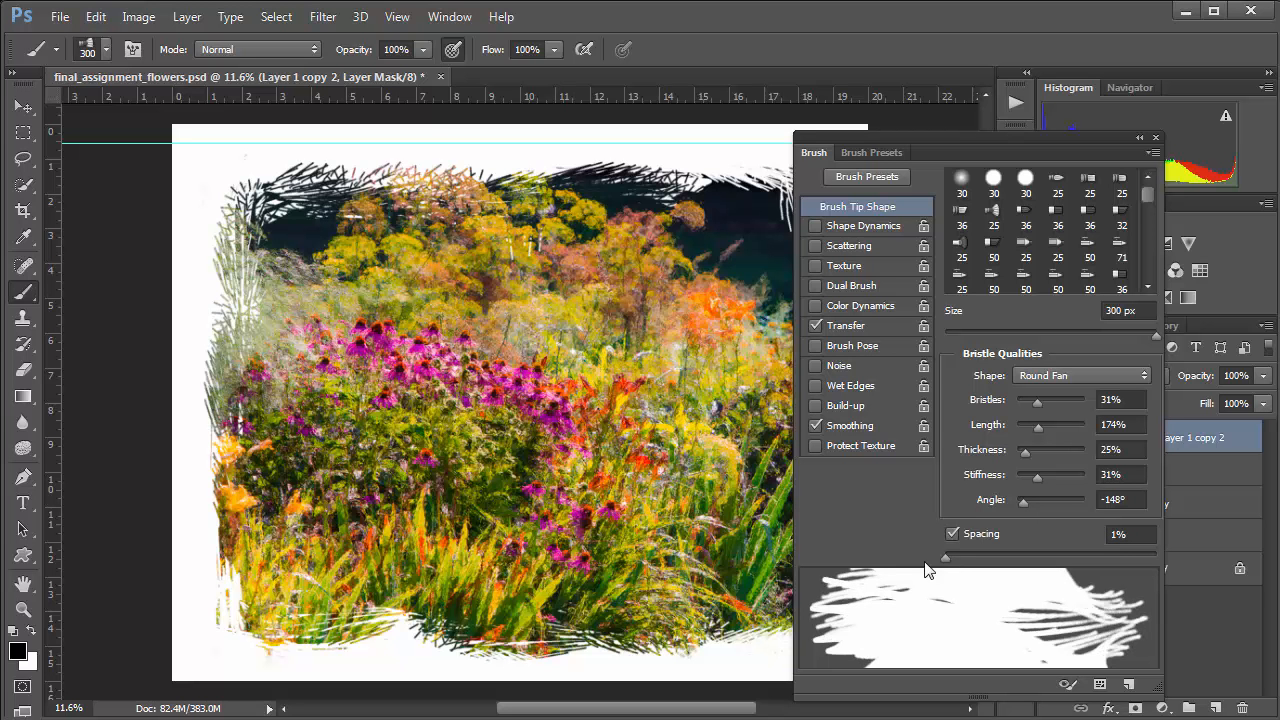
# - Set the brush to 51% bristles, 50% stiffness and 138% length, and paint a black stroke on the mask along the bottom border
pyautogui.click(1051, 401)
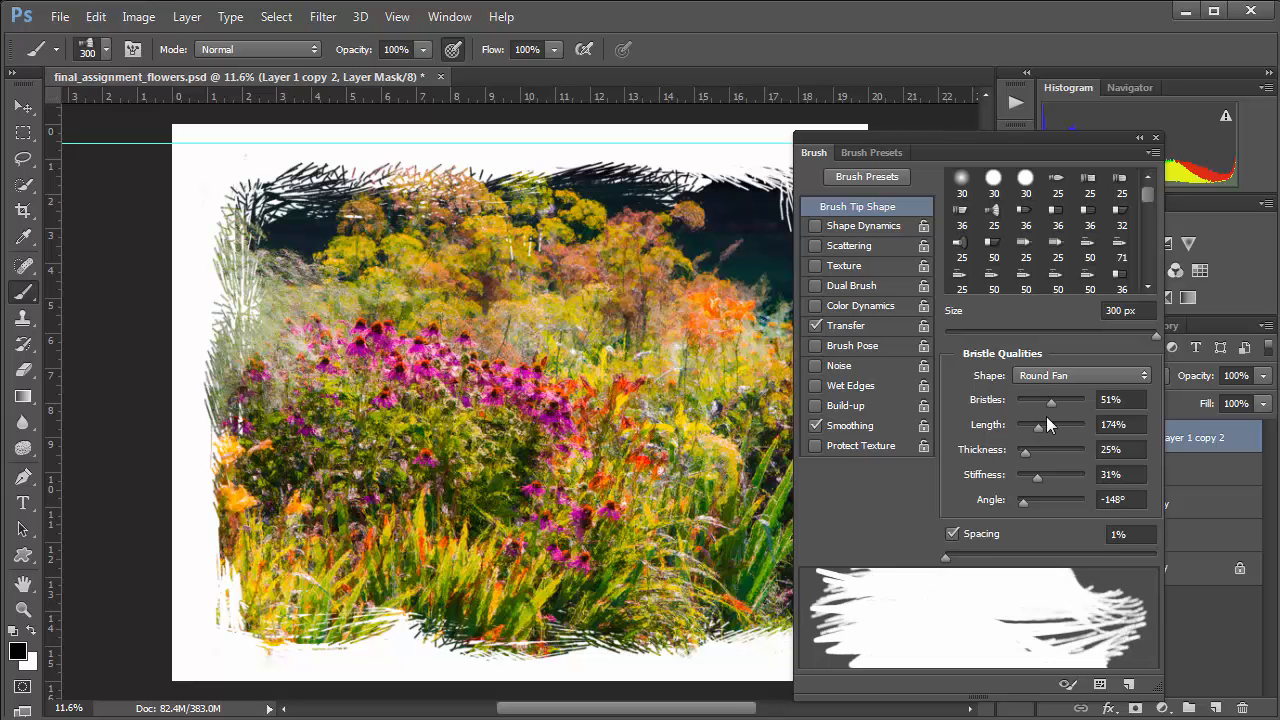
pyautogui.click(1050, 476)
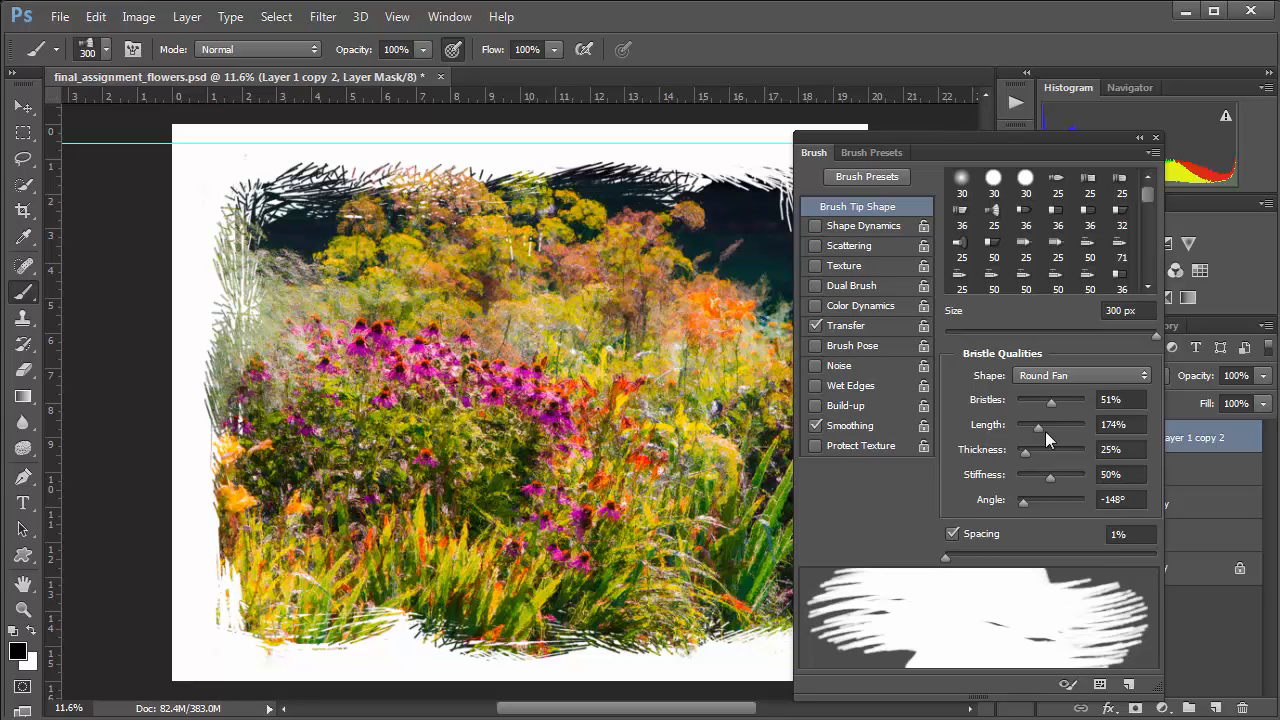
pyautogui.click(1035, 428)
pyautogui.click(952, 534)
pyautogui.click(954, 533)
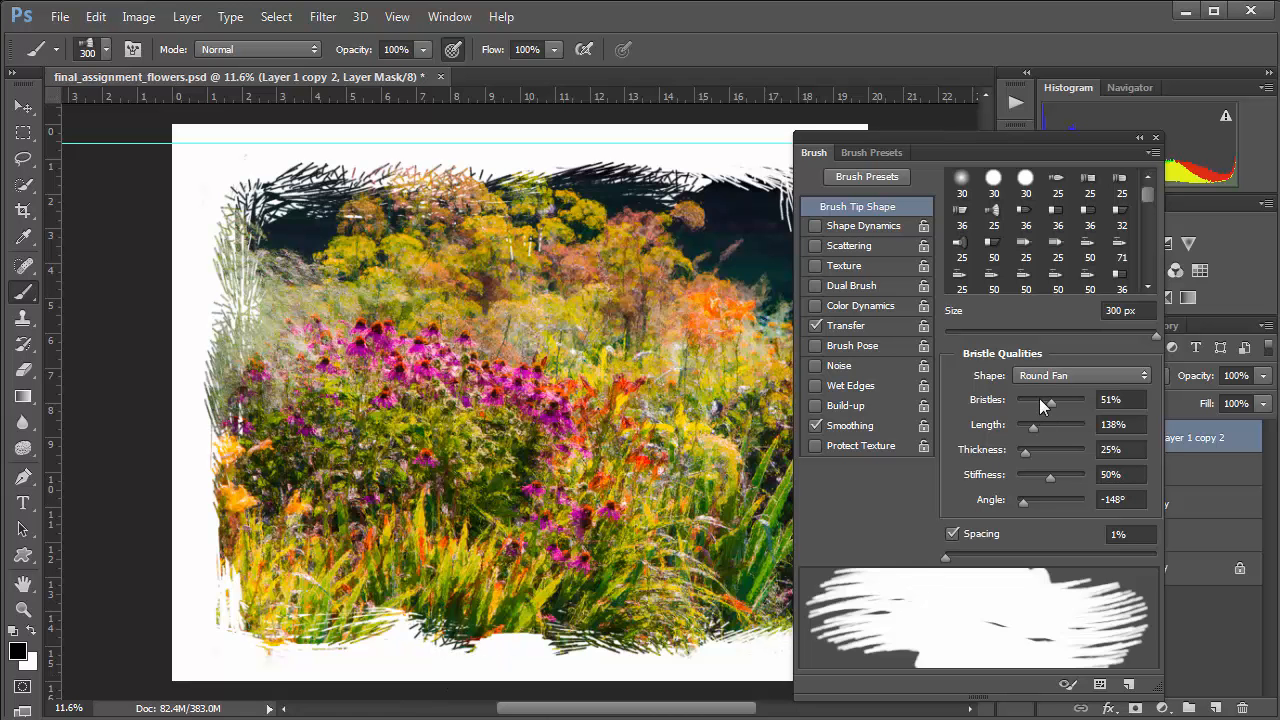
# - Paint the bottom border in black with 20% bristles and in white with 16% bristles, extending the image's lower edge
pyautogui.moveTo(1050, 401); pyautogui.dragTo(1030, 401)
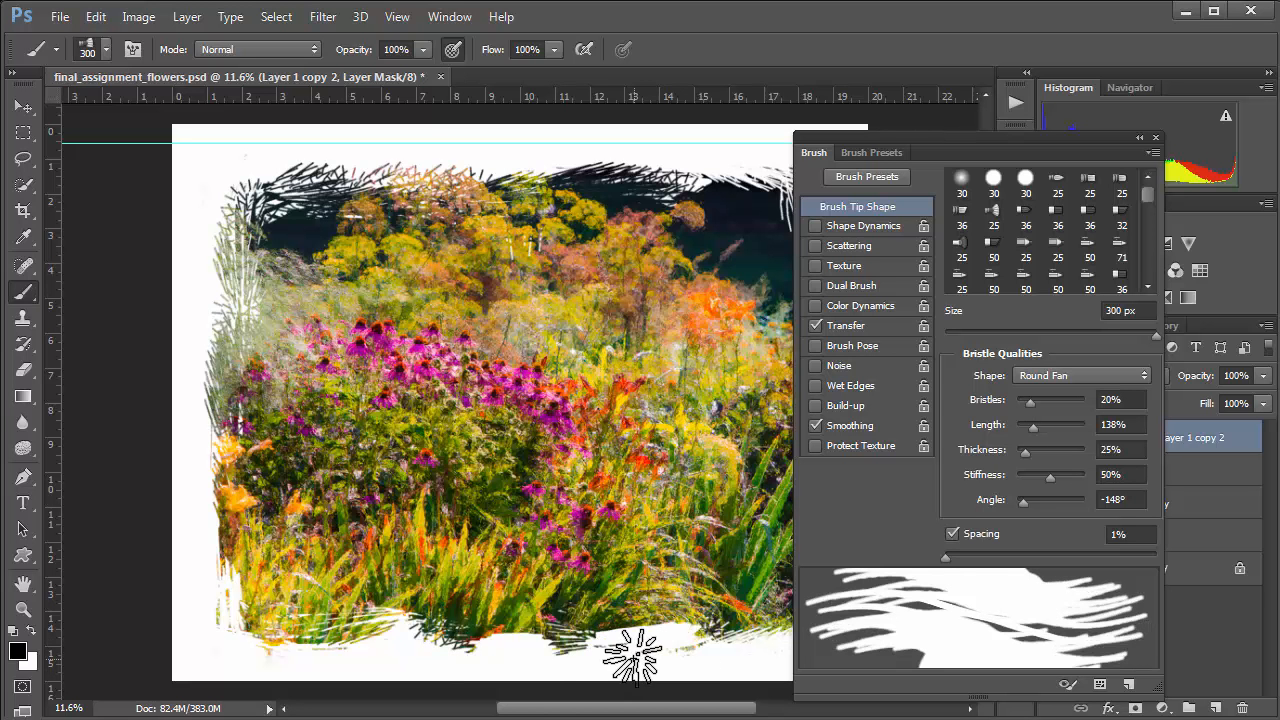
pyautogui.press('x')
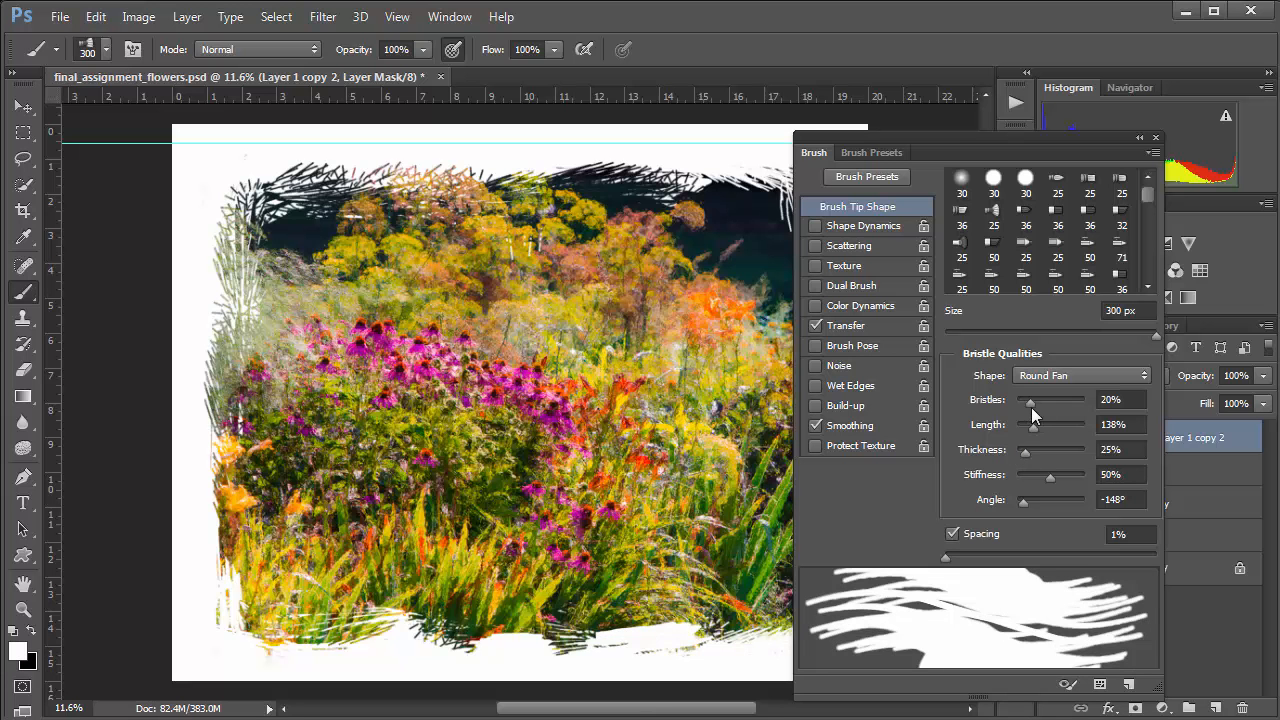
pyautogui.moveTo(1031, 406); pyautogui.dragTo(1027, 408)
pyautogui.moveTo(625, 607)
pyautogui.mouseDown()
pyautogui.moveTo(622, 641)
pyautogui.moveTo(548, 649)
pyautogui.moveTo(425, 647)
pyautogui.moveTo(462, 629)
pyautogui.moveTo(522, 632)
pyautogui.moveTo(349, 600)
pyautogui.moveTo(319, 622)
pyautogui.moveTo(609, 611)
pyautogui.moveTo(684, 624)
pyautogui.moveTo(728, 598)
pyautogui.mouseUp()
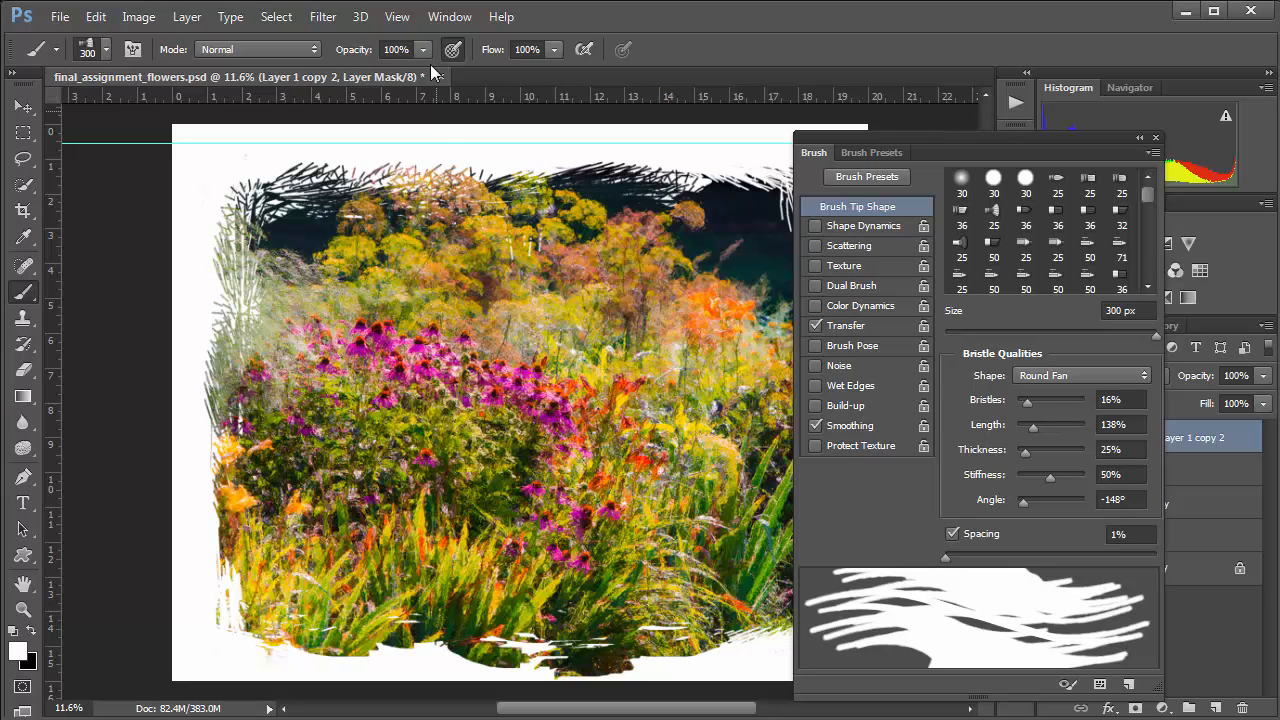
# - Lower the brush opacity to 36% and paint faint white strokes on the mask along the left and bottom borders
pyautogui.moveTo(424, 57); pyautogui.dragTo(358, 70)
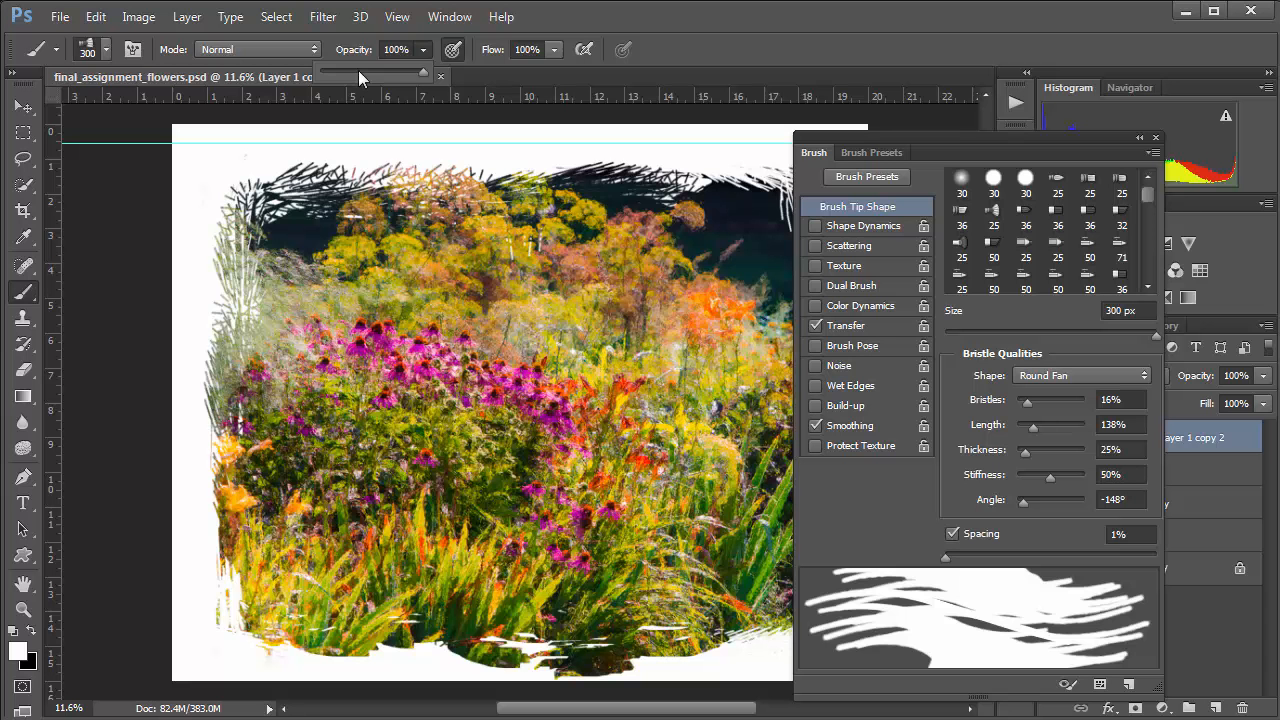
pyautogui.click(244, 314)
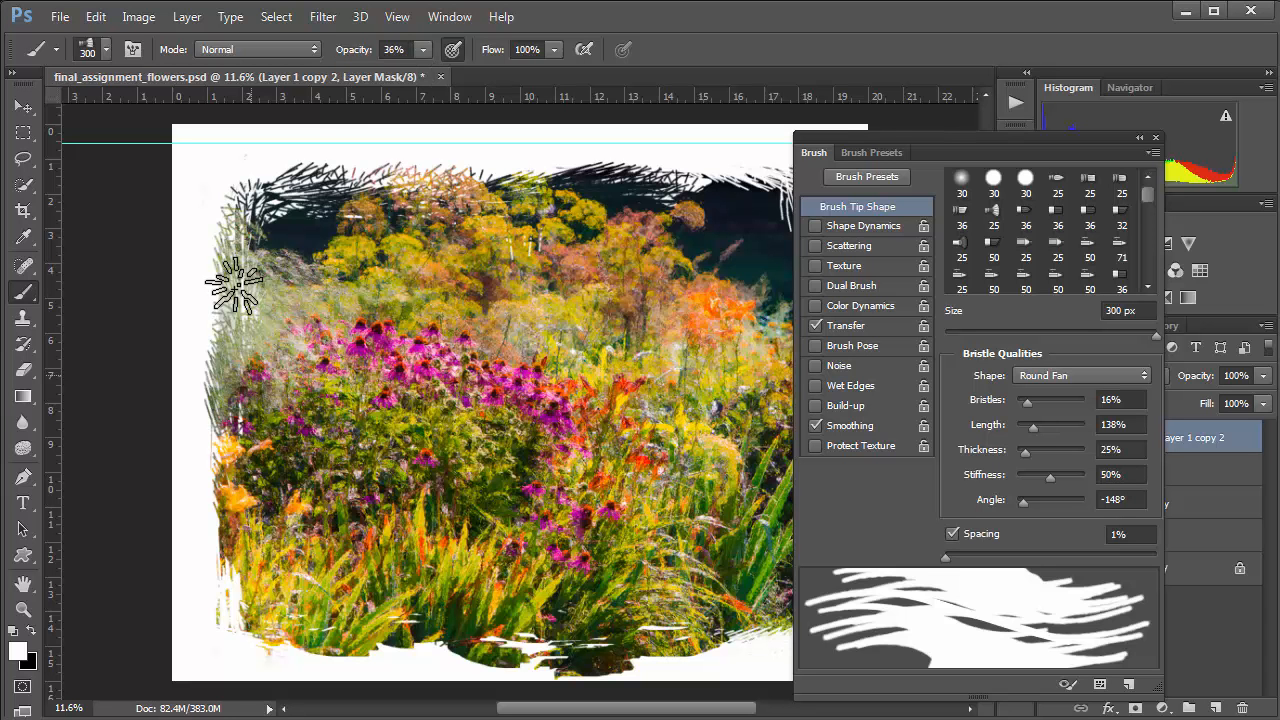
pyautogui.moveTo(234, 287); pyautogui.dragTo(229, 346)
pyautogui.moveTo(270, 630)
pyautogui.mouseDown()
pyautogui.moveTo(480, 650)
pyautogui.moveTo(530, 640)
pyautogui.moveTo(455, 627)
pyautogui.moveTo(268, 631)
pyautogui.mouseUp()
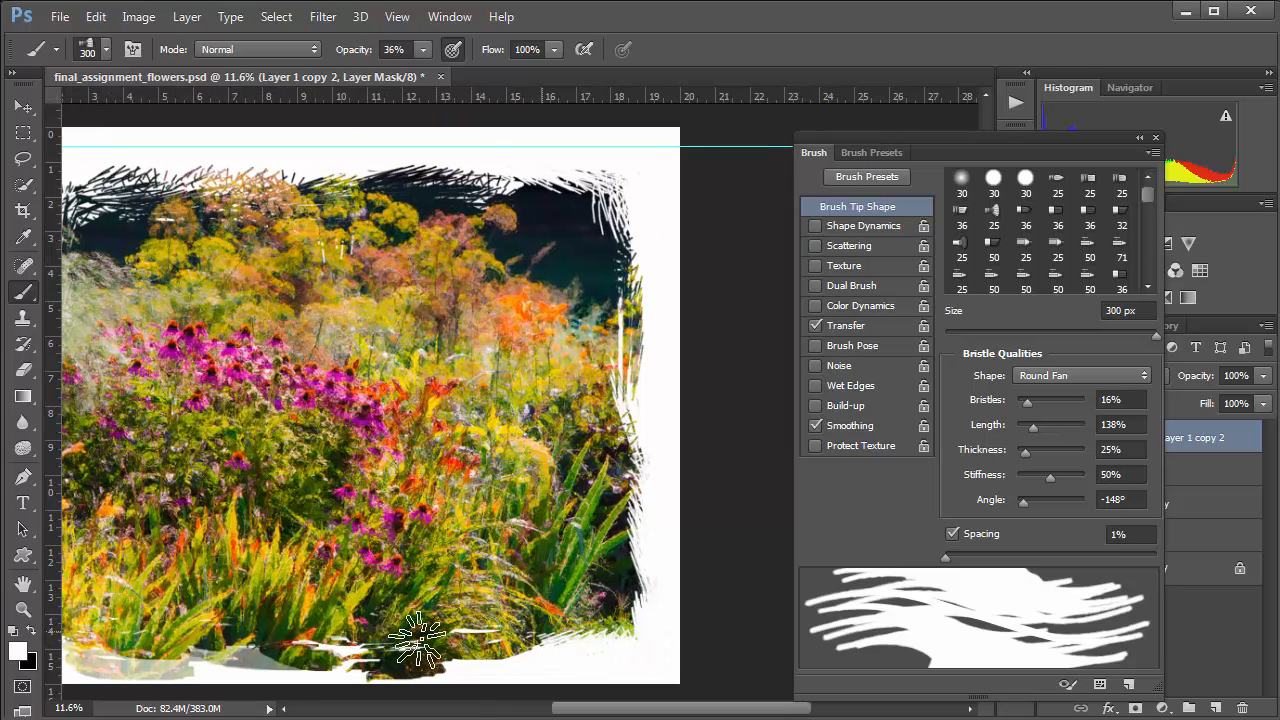
pyautogui.moveTo(418, 645)
pyautogui.mouseDown()
pyautogui.moveTo(585, 620)
pyautogui.moveTo(616, 399)
pyautogui.mouseUp()
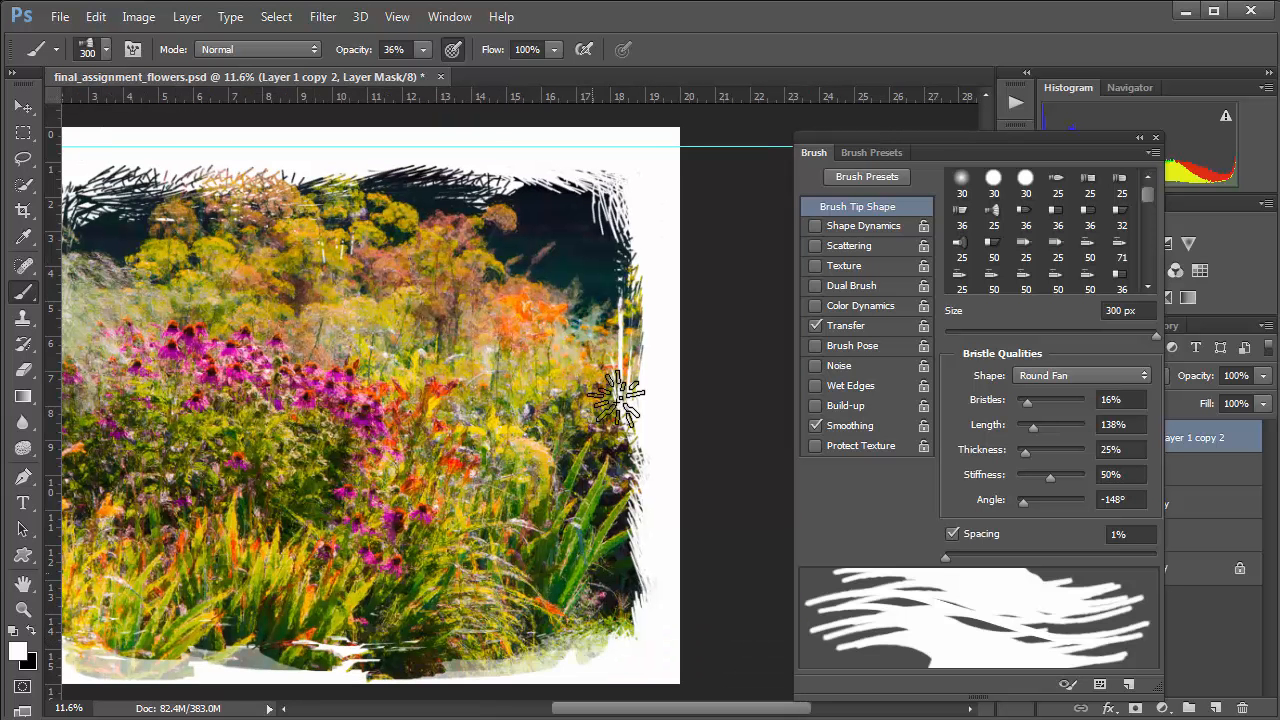
# - Paint more faint white strokes on the mask along the right, top and upper left borders
pyautogui.moveTo(610, 272)
pyautogui.mouseDown()
pyautogui.moveTo(612, 192)
pyautogui.moveTo(560, 215)
pyautogui.moveTo(386, 190)
pyautogui.moveTo(144, 203)
pyautogui.mouseUp()
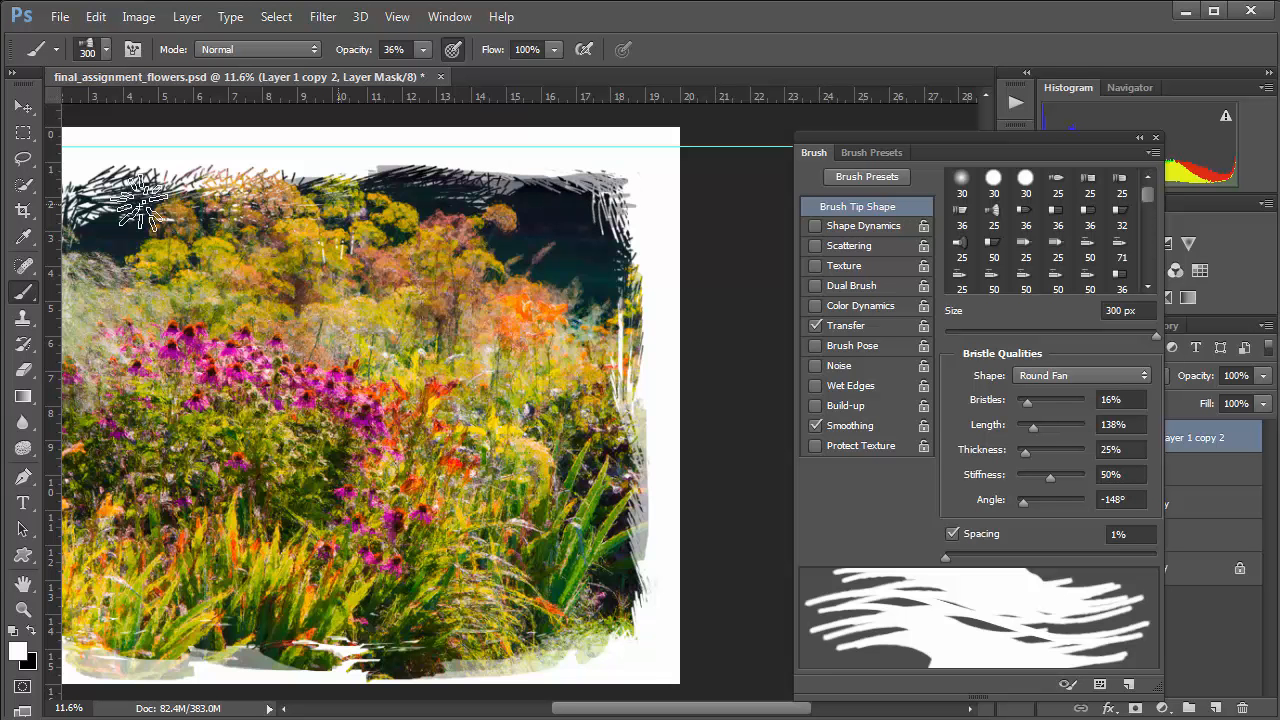
pyautogui.moveTo(230, 255); pyautogui.dragTo(514, 277)
pyautogui.moveTo(394, 226)
pyautogui.mouseDown()
pyautogui.moveTo(460, 203)
pyautogui.moveTo(318, 226)
pyautogui.mouseUp()
pyautogui.moveTo(341, 284)
pyautogui.mouseDown()
pyautogui.moveTo(339, 243)
pyautogui.moveTo(342, 325)
pyautogui.moveTo(343, 224)
pyautogui.moveTo(409, 211)
pyautogui.moveTo(357, 212)
pyautogui.moveTo(382, 254)
pyautogui.mouseUp()
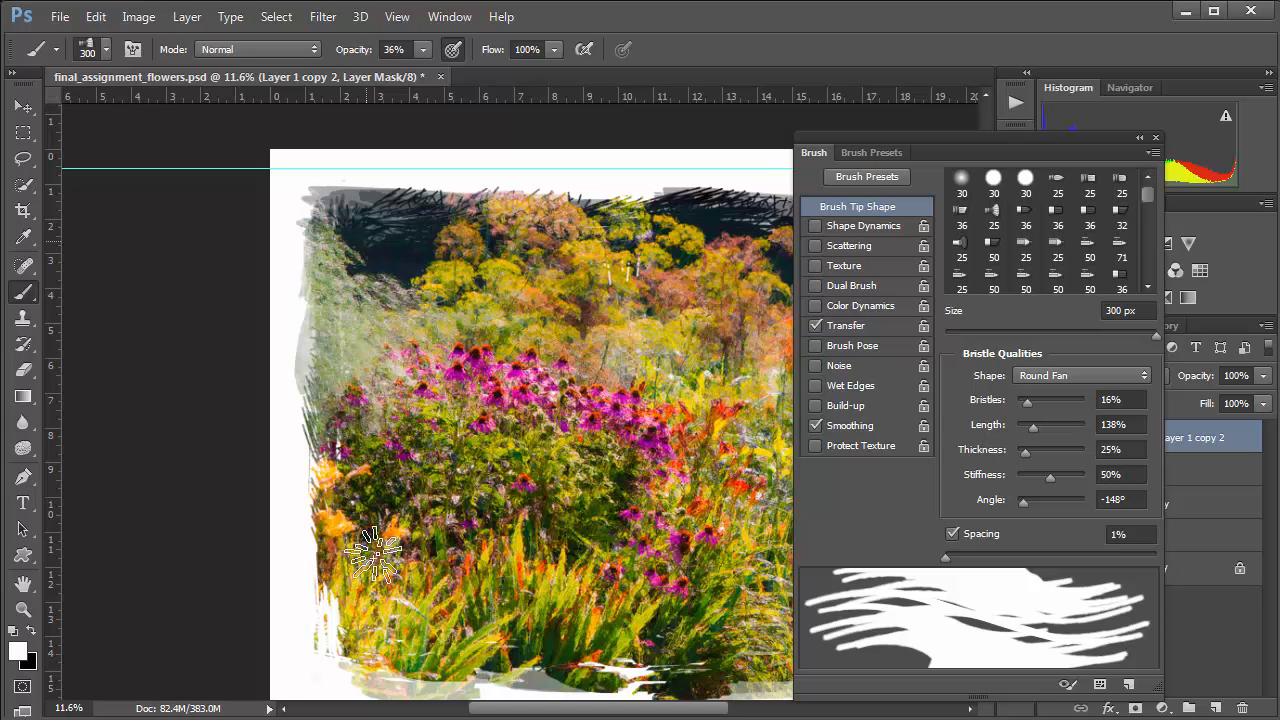
pyautogui.moveTo(351, 417); pyautogui.dragTo(345, 413)
pyautogui.moveTo(502, 537)
pyautogui.mouseDown()
pyautogui.moveTo(348, 413)
pyautogui.moveTo(442, 457)
pyautogui.mouseUp()
# - Close the brush settings and put away the color controls to uncover the whole canvas
pyautogui.press('F6')
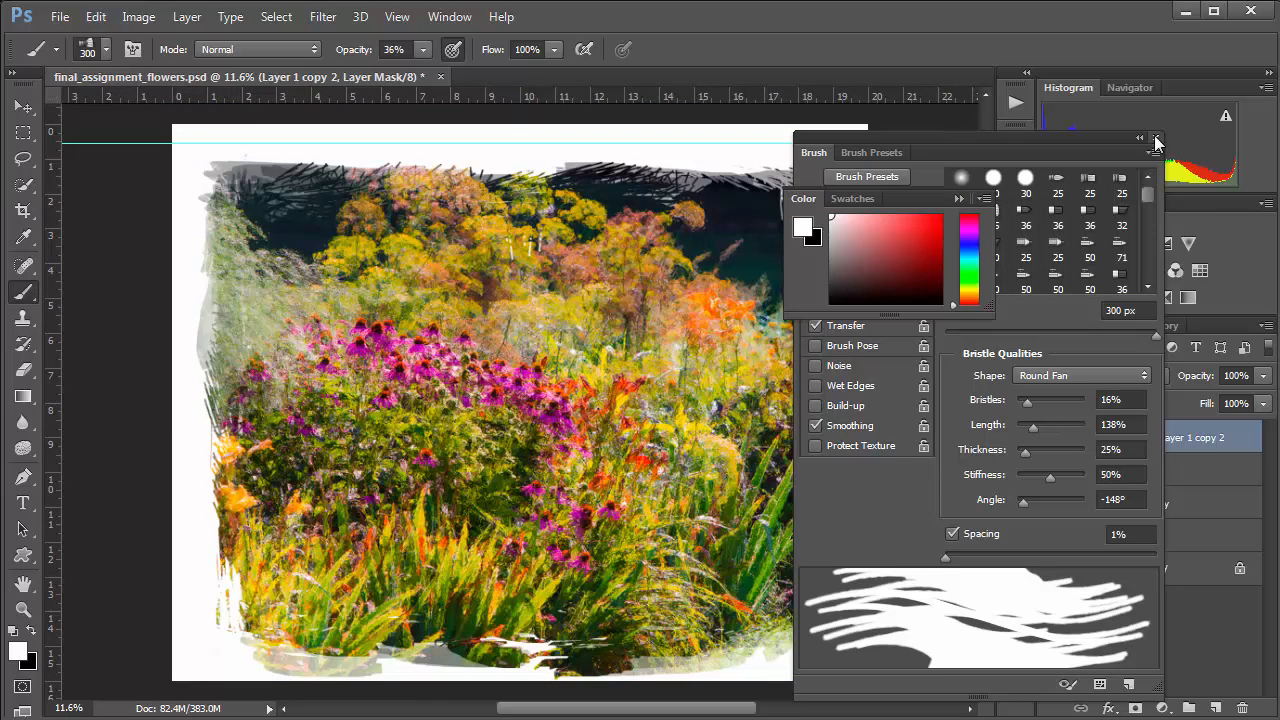
pyautogui.click(1156, 139)
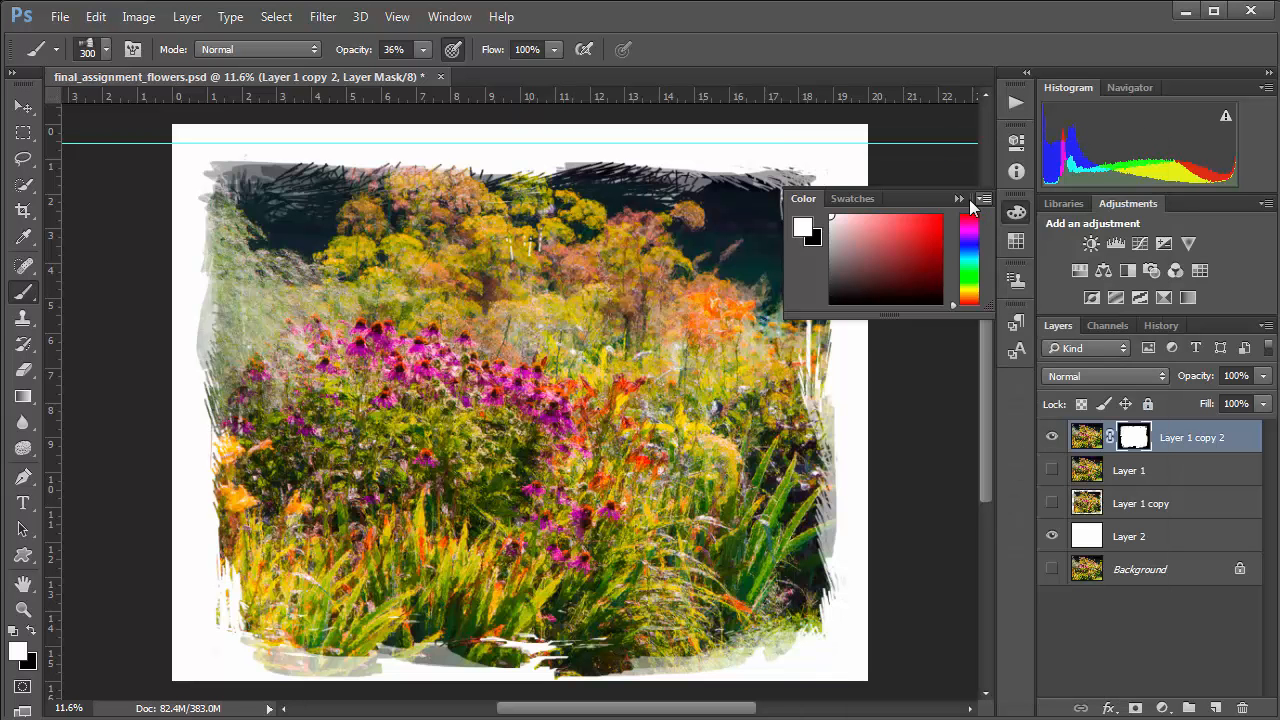
pyautogui.click(959, 198)
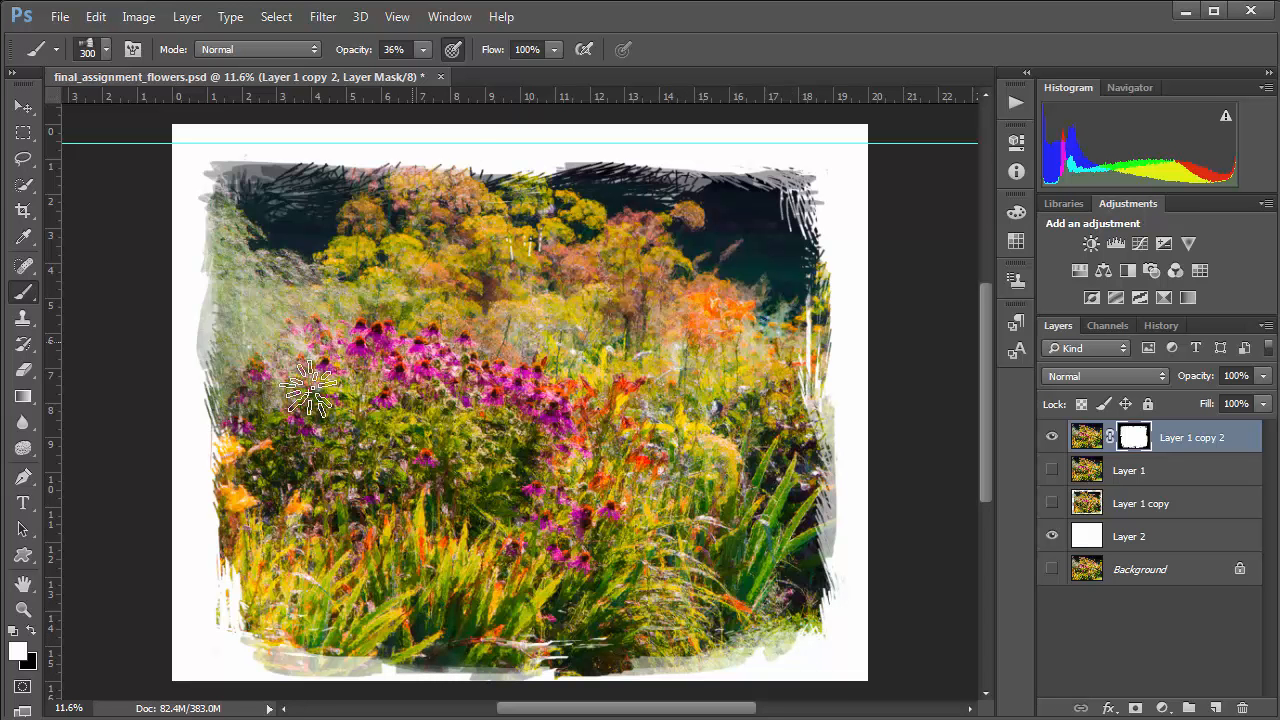
# - Paint another layer of faint white strokes down the left border at 36% opacity
pyautogui.click(425, 48)
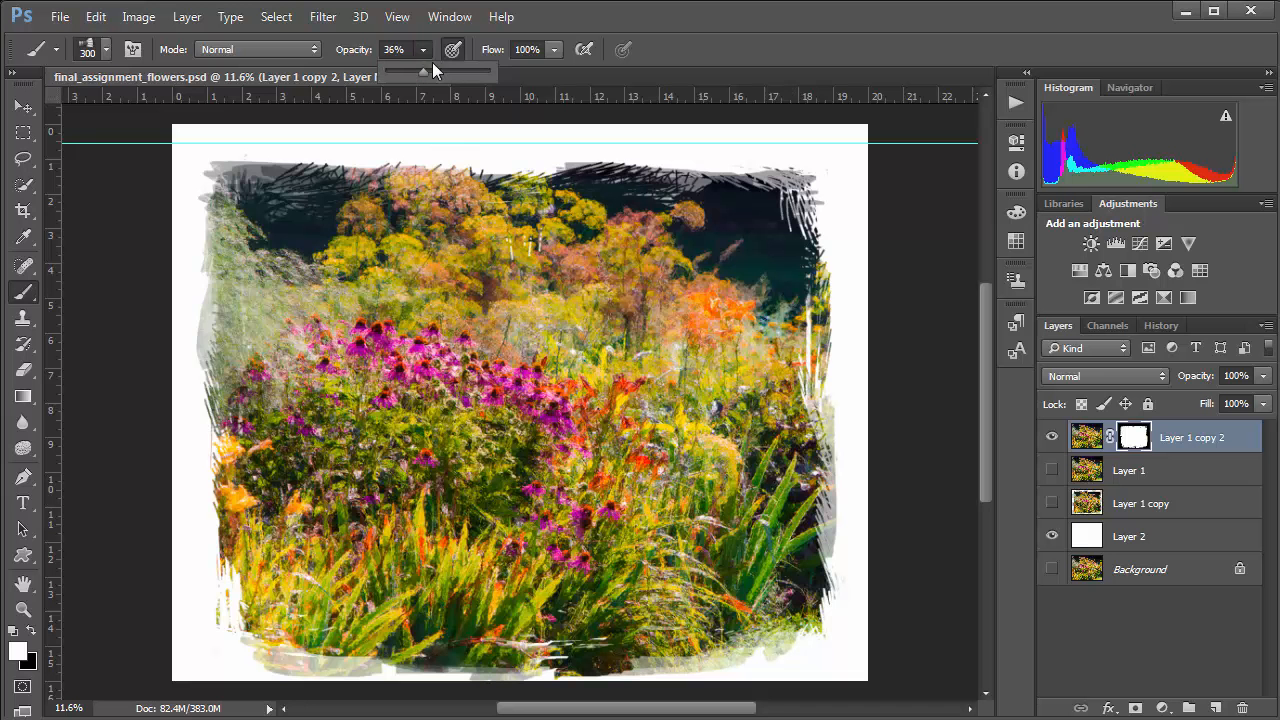
pyautogui.click(241, 365)
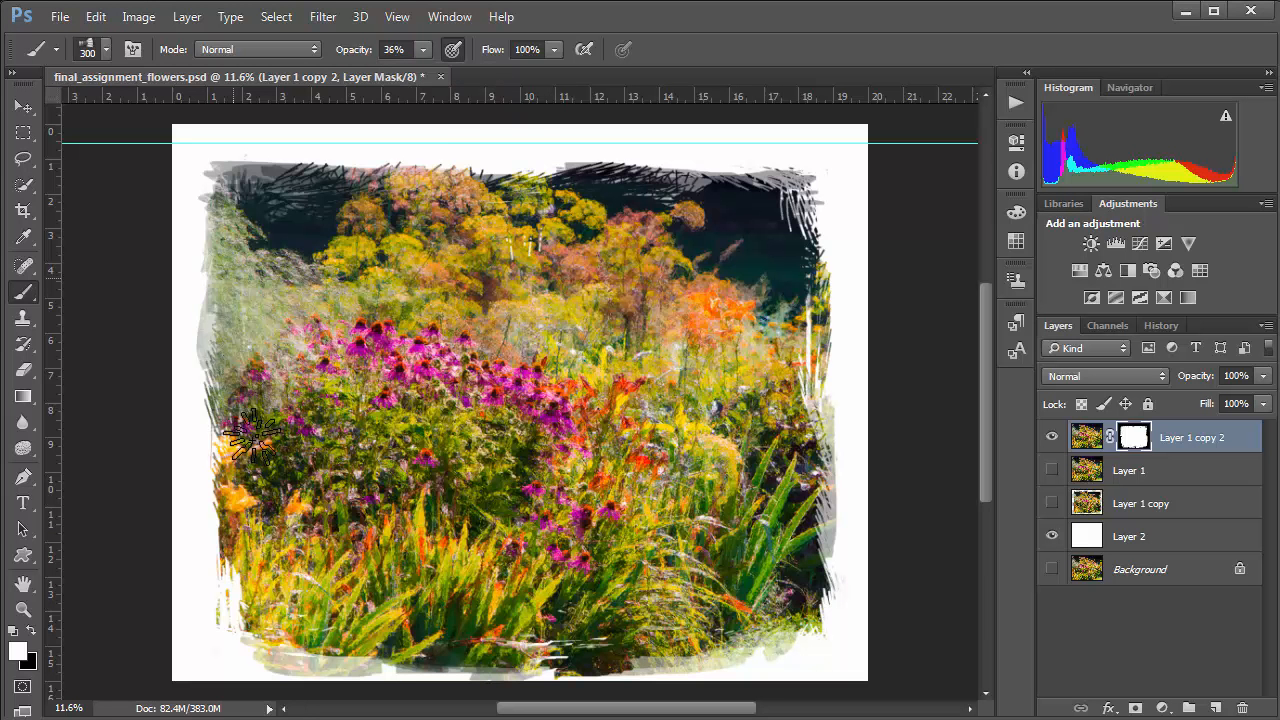
pyautogui.moveTo(228, 243); pyautogui.dragTo(225, 548)
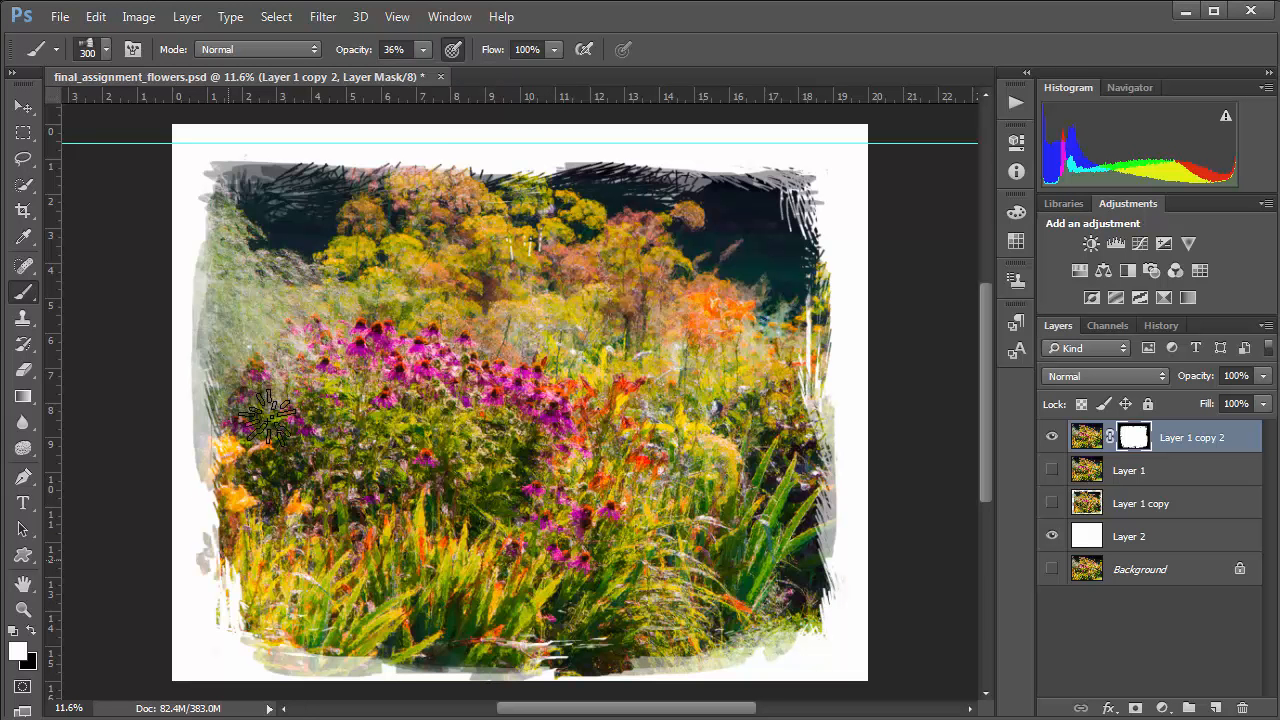
# - Raise the brush opacity to 100% and paint solid white strokes on the mask along the left, right and top borders
pyautogui.click(424, 50)
pyautogui.moveTo(421, 71); pyautogui.dragTo(555, 72)
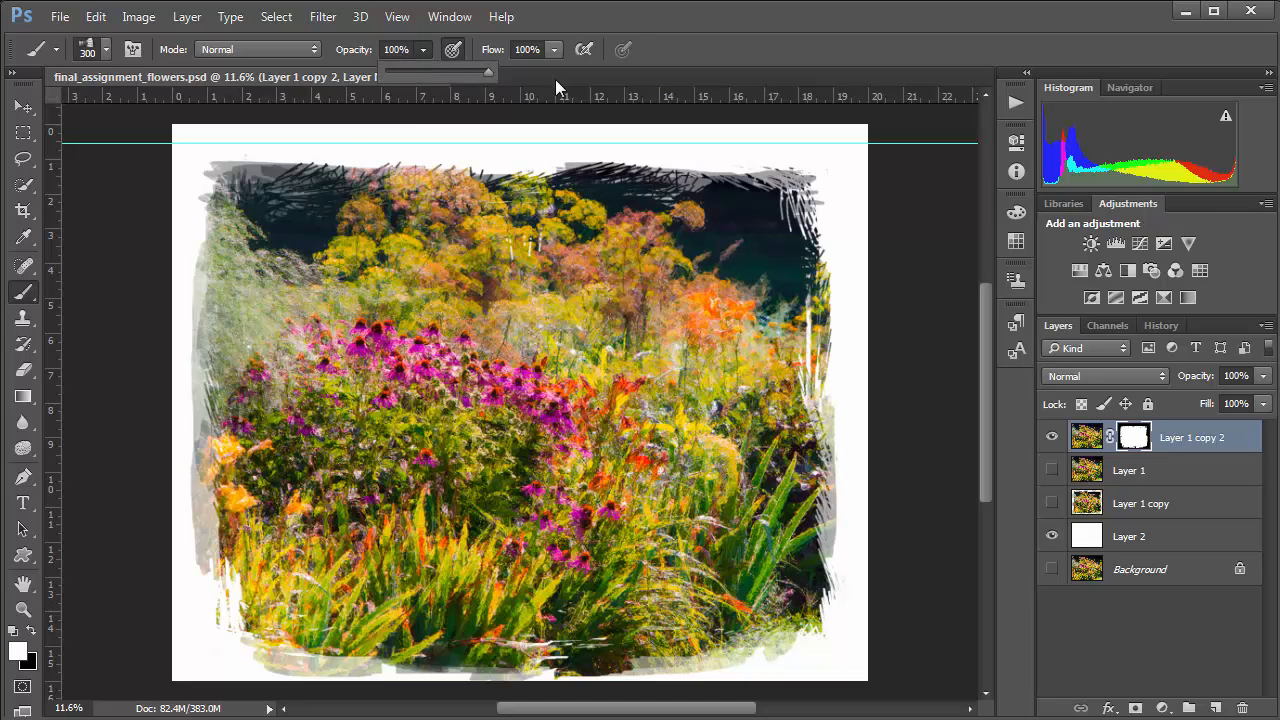
pyautogui.moveTo(211, 432); pyautogui.dragTo(218, 527)
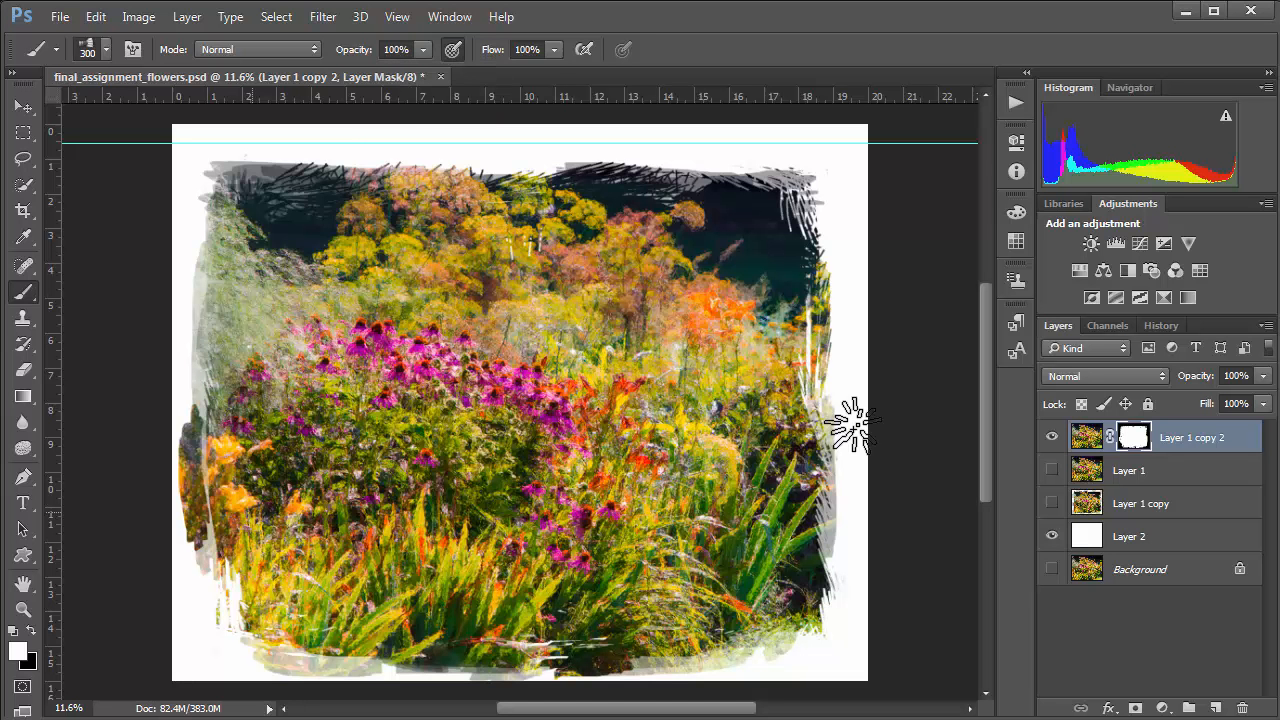
pyautogui.moveTo(799, 338); pyautogui.dragTo(816, 570)
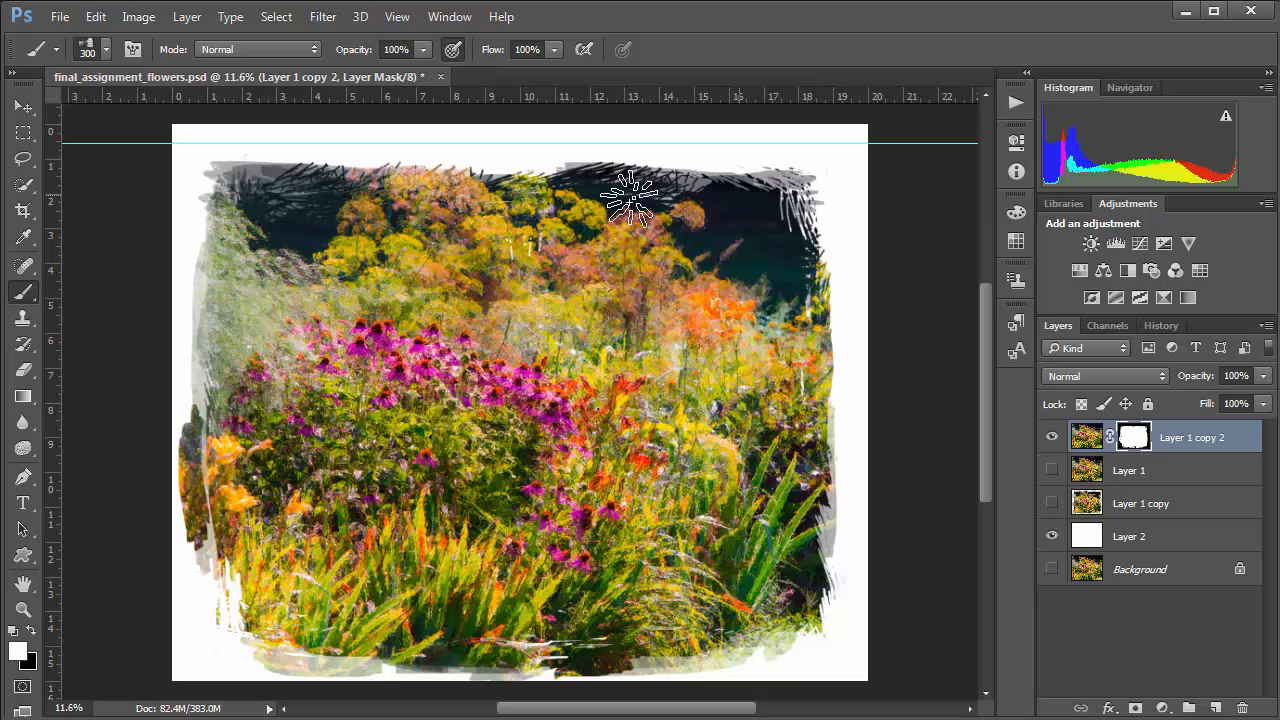
pyautogui.moveTo(740, 178); pyautogui.dragTo(625, 180)
pyautogui.moveTo(545, 194); pyautogui.dragTo(471, 209)
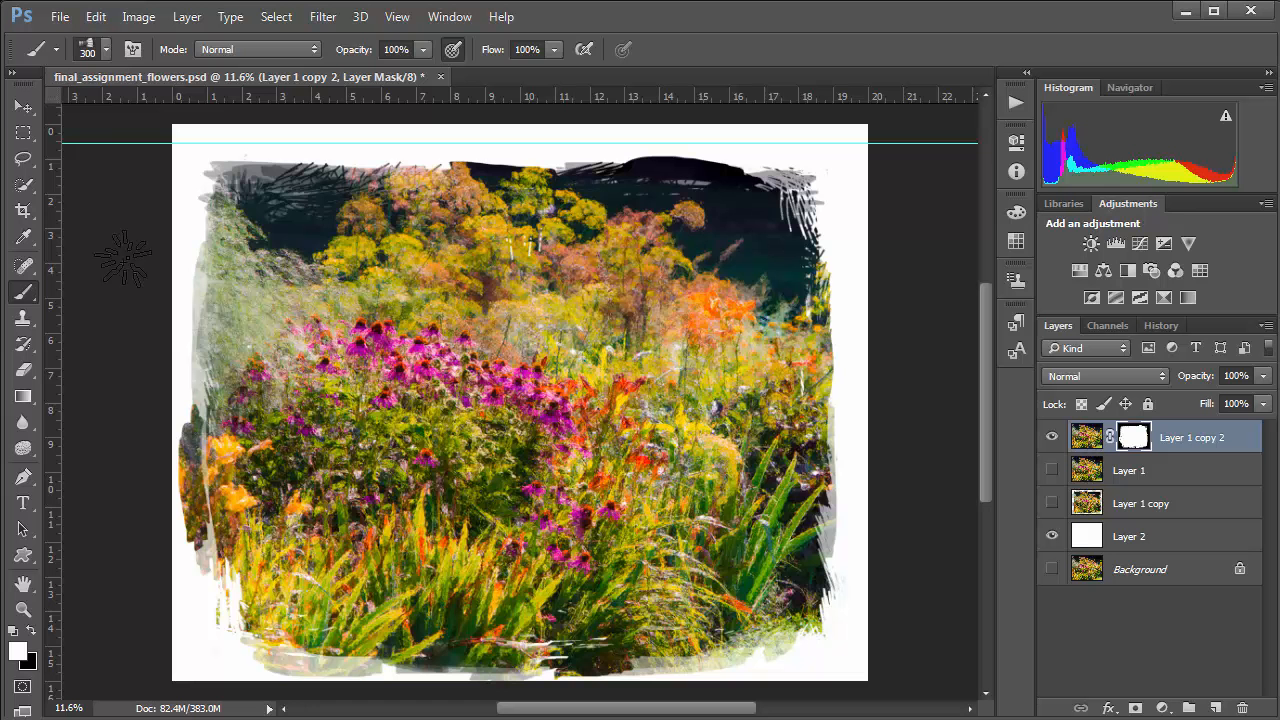
# - Select a rectangle in the middle of the image and use Refine Edge to output it as a New Layer with Layer Mask
pyautogui.click(22, 131)
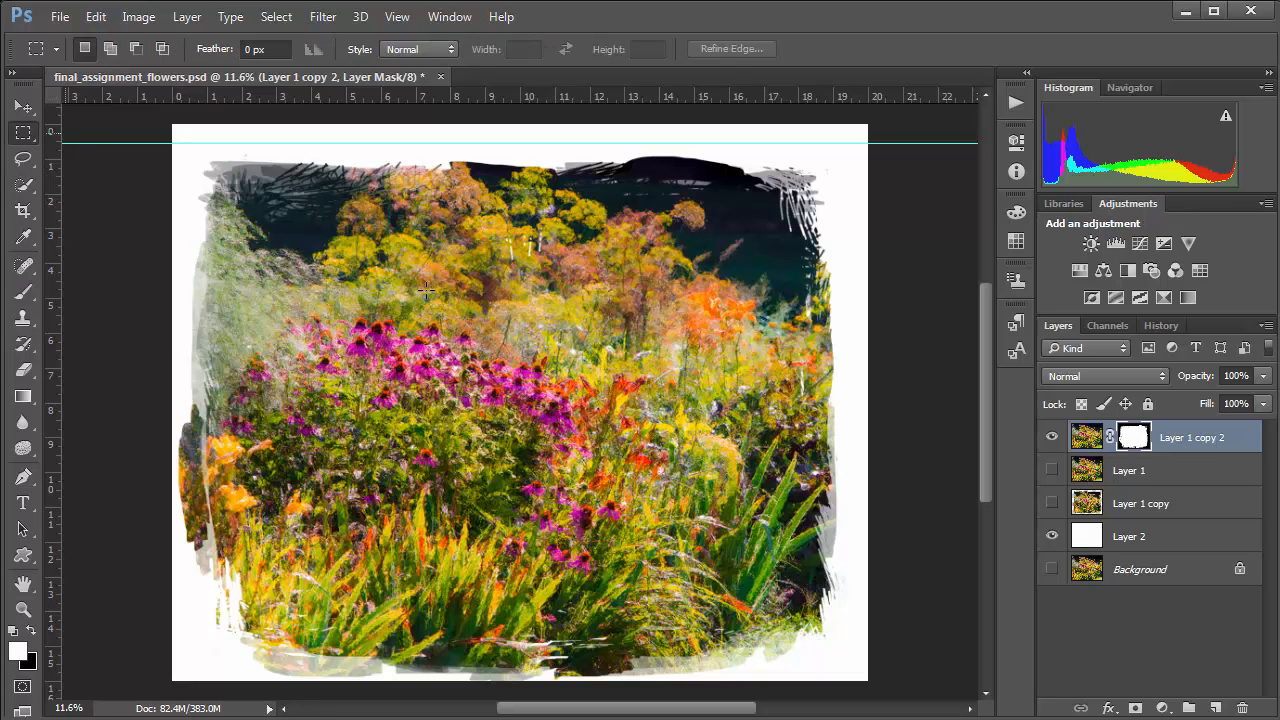
pyautogui.moveTo(426, 290); pyautogui.dragTo(697, 532)
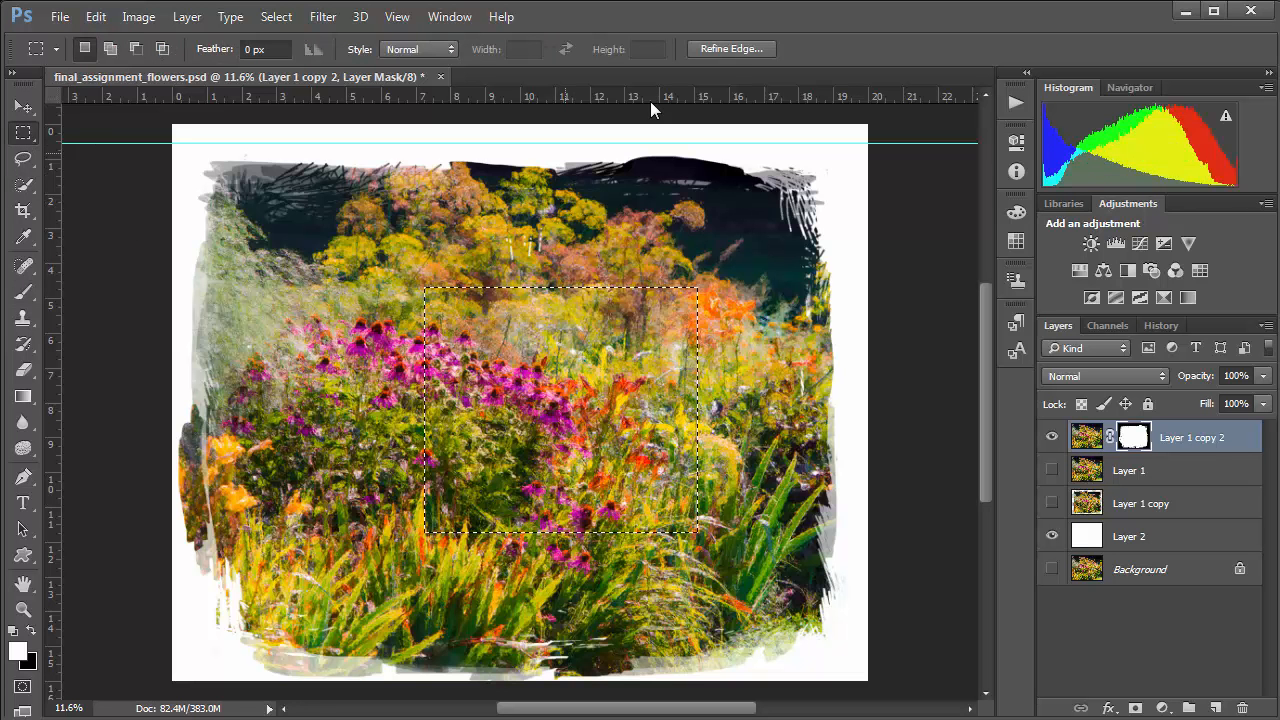
pyautogui.click(733, 49)
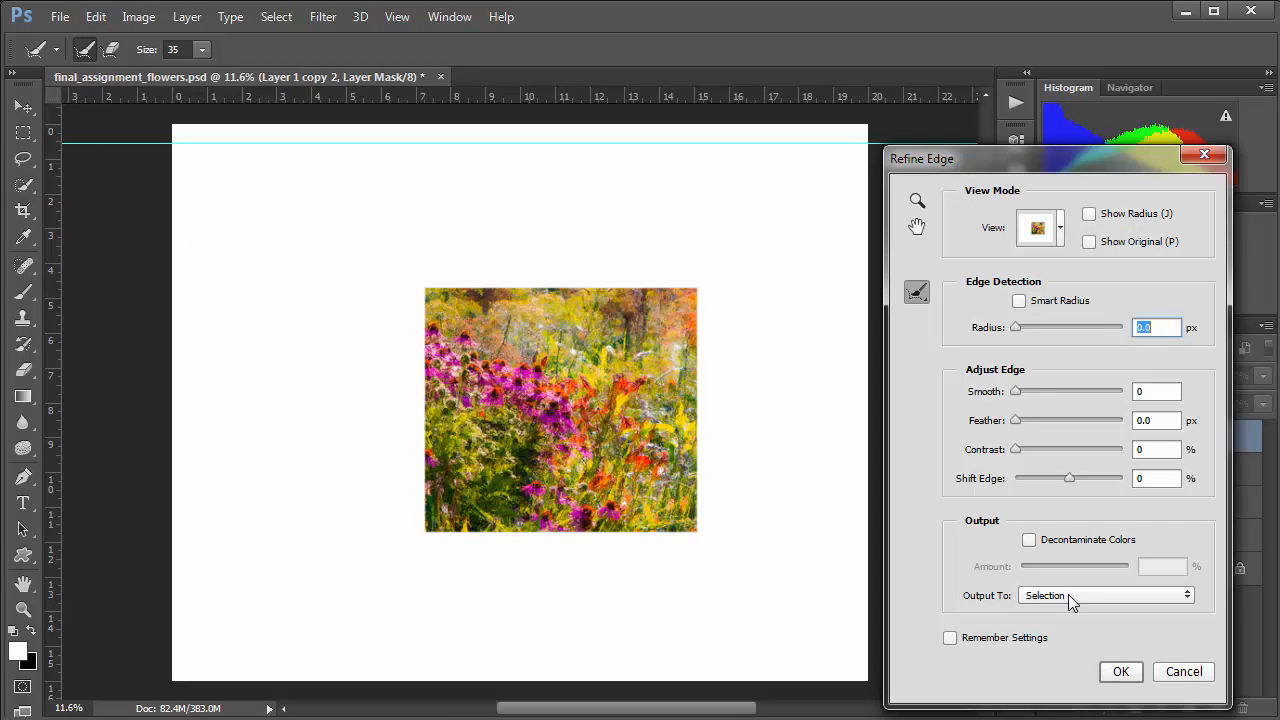
pyautogui.click(1071, 596)
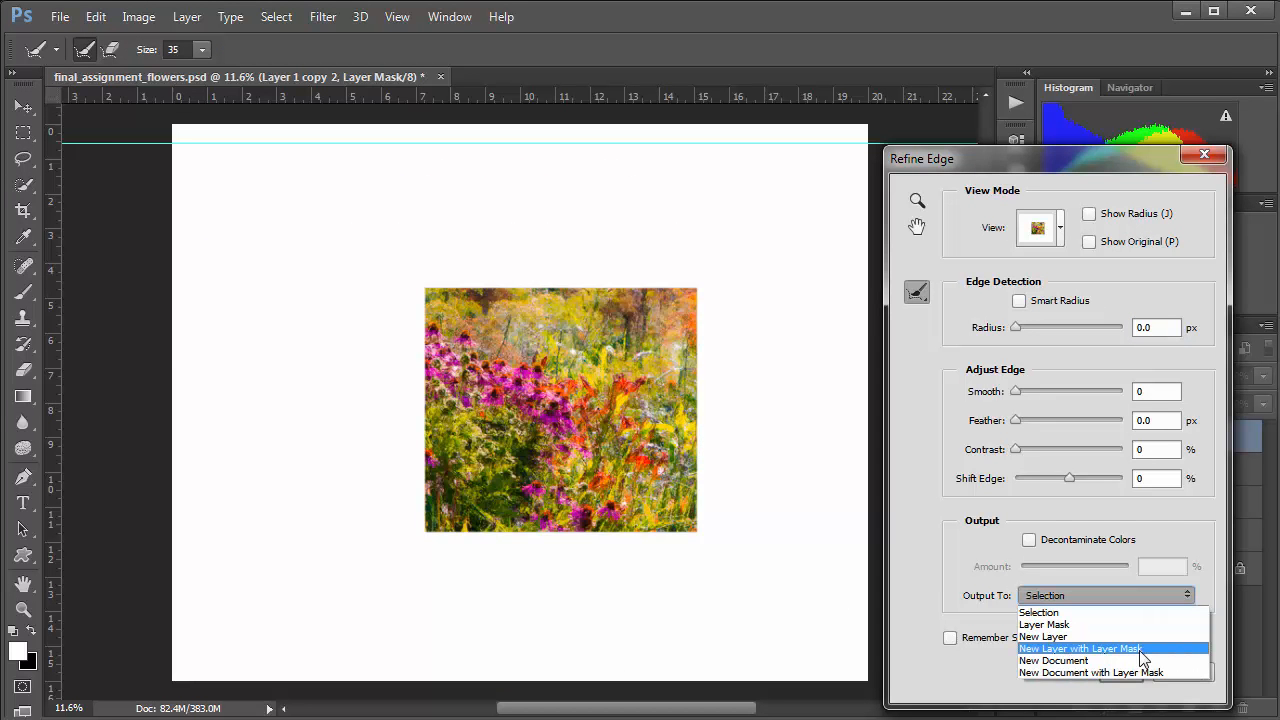
pyautogui.click(1141, 649)
pyautogui.click(1120, 671)
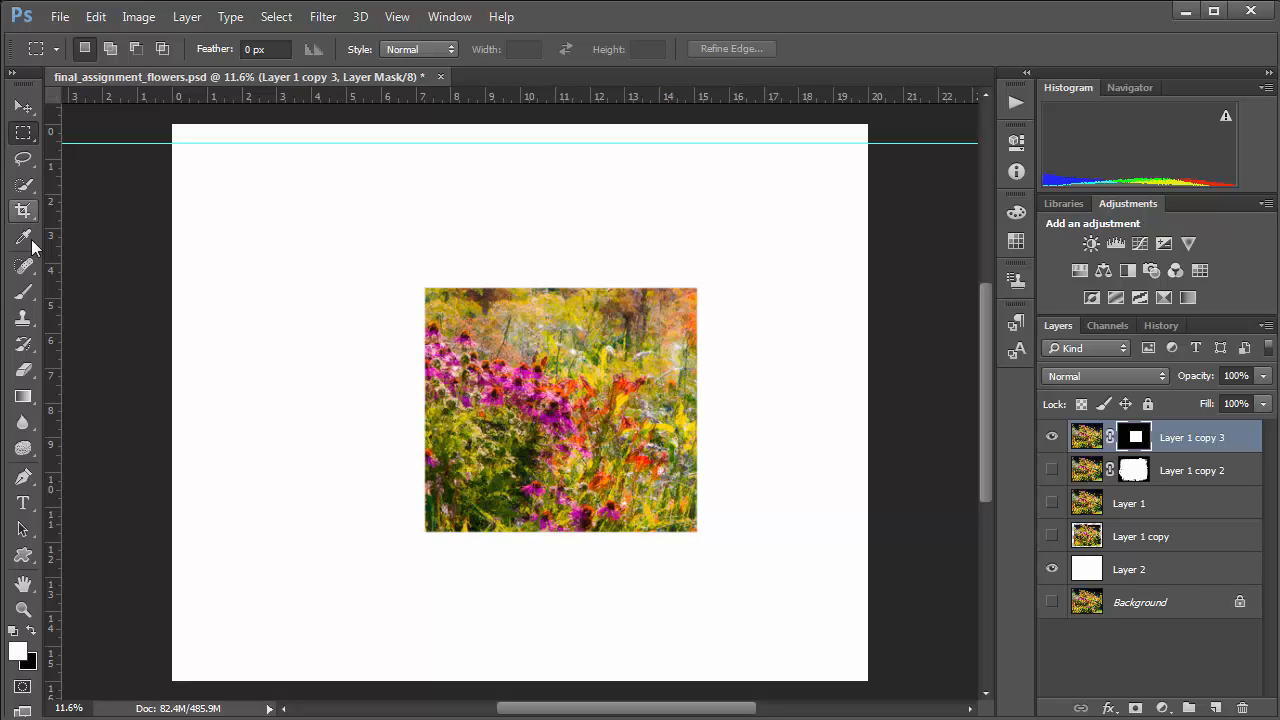
# - Paint white fan strokes on the new layer's mask along the rectangle's right and top edges
pyautogui.click(23, 291)
pyautogui.moveTo(700, 305); pyautogui.dragTo(709, 440)
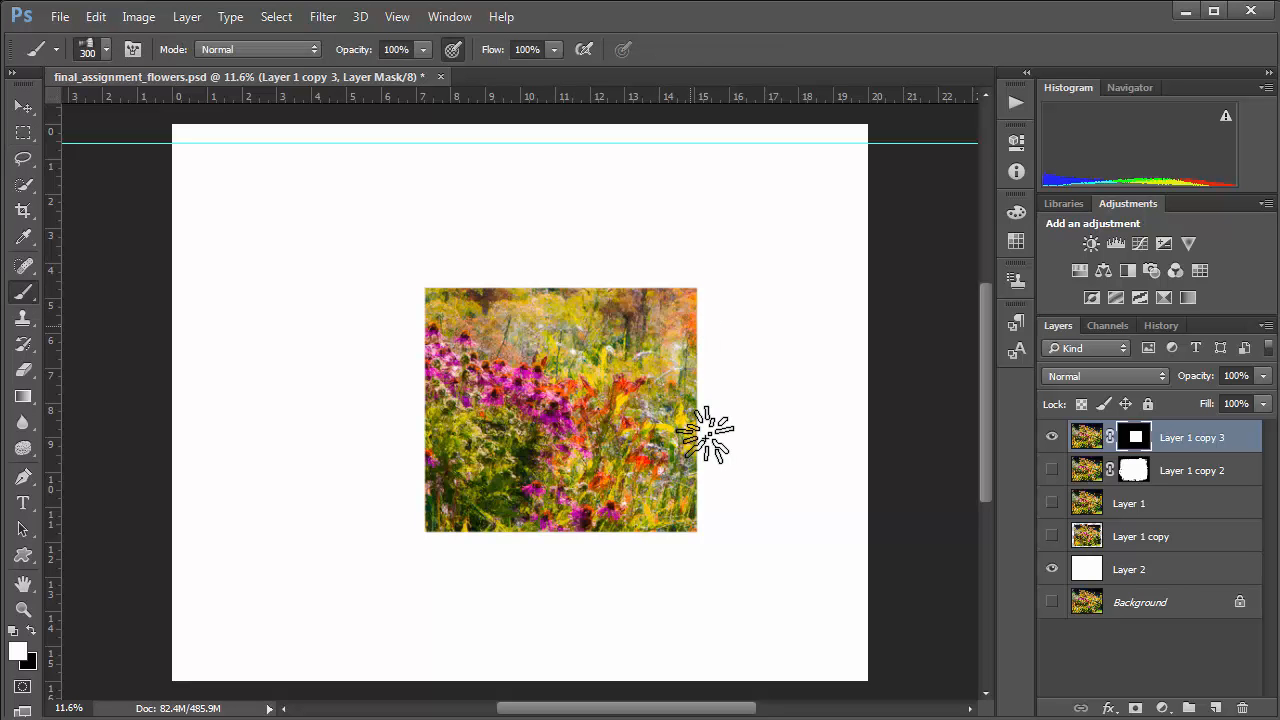
pyautogui.moveTo(678, 298); pyautogui.dragTo(505, 284)
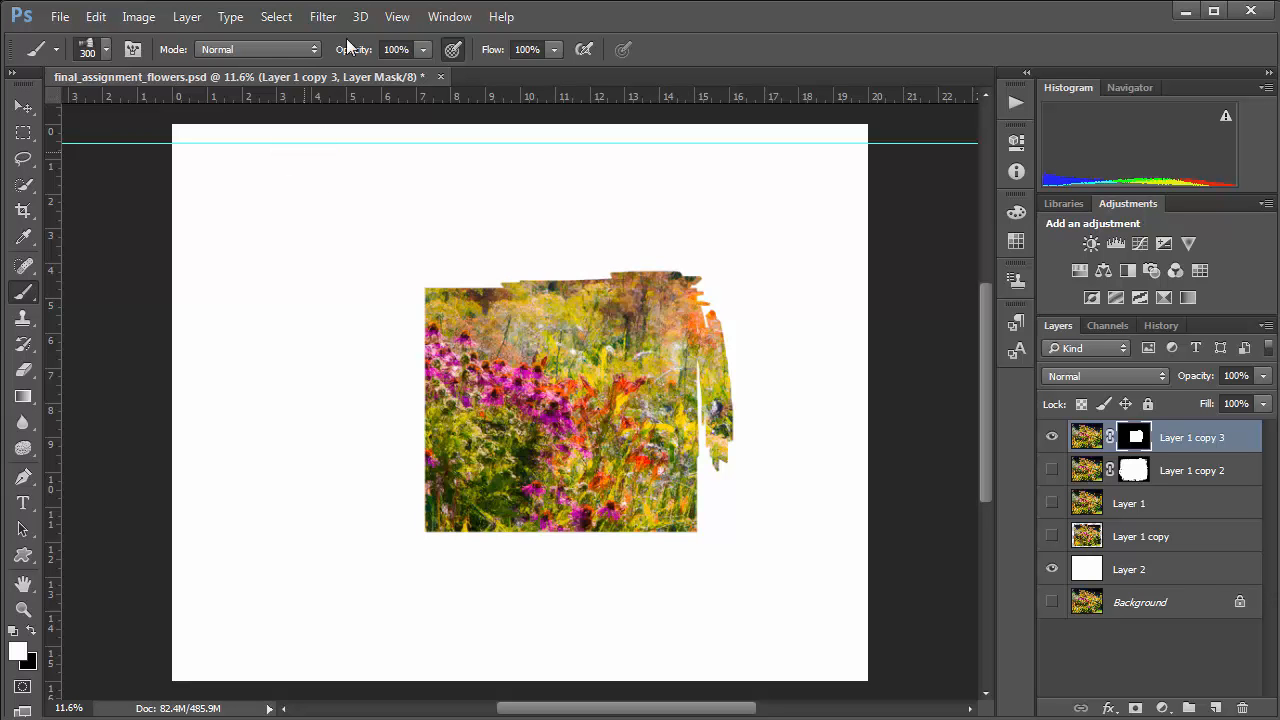
# - Set the brush opacity to 74% and paint white fan strokes around all the rectangle's edges to widen the revealed area irregularly
pyautogui.press('7')
pyautogui.press('4')
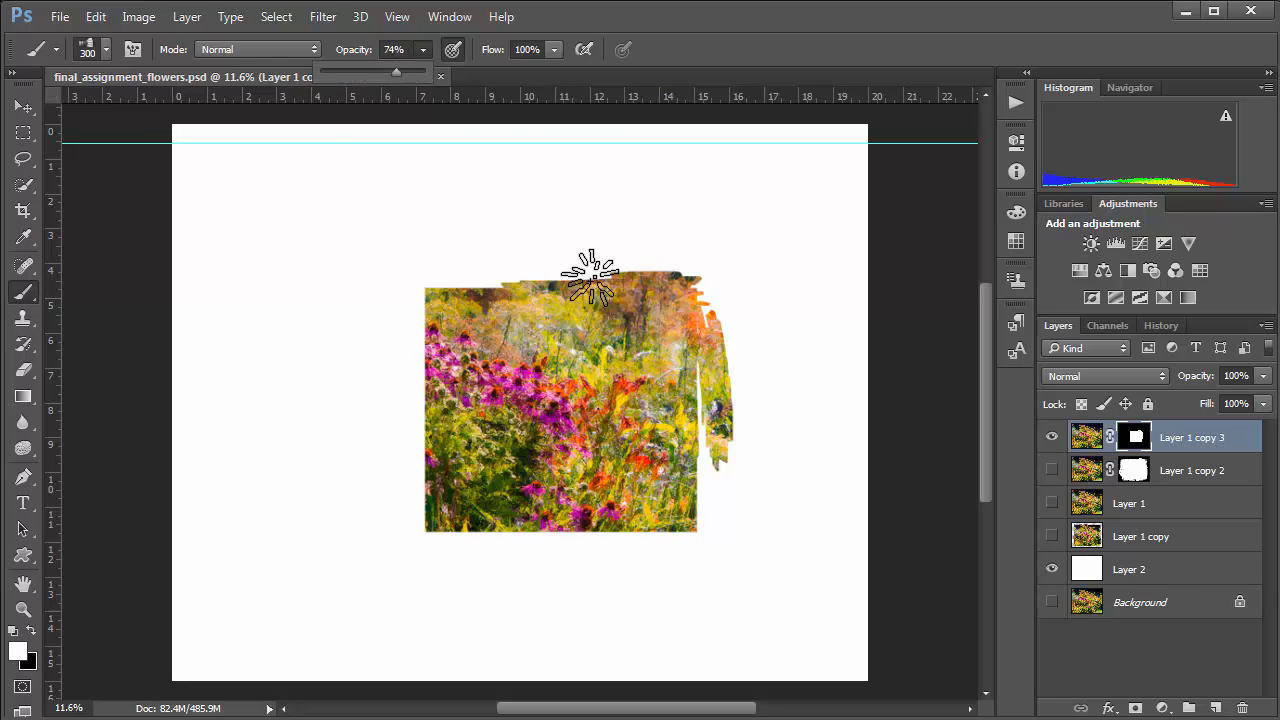
pyautogui.moveTo(586, 266)
pyautogui.mouseDown()
pyautogui.moveTo(521, 306)
pyautogui.moveTo(480, 277)
pyautogui.mouseUp()
pyautogui.moveTo(472, 385)
pyautogui.mouseDown()
pyautogui.moveTo(423, 286)
pyautogui.moveTo(450, 430)
pyautogui.moveTo(437, 523)
pyautogui.moveTo(468, 550)
pyautogui.mouseUp()
pyautogui.moveTo(597, 535)
pyautogui.mouseDown()
pyautogui.moveTo(680, 510)
pyautogui.moveTo(559, 520)
pyautogui.moveTo(727, 414)
pyautogui.moveTo(675, 518)
pyautogui.mouseUp()
pyautogui.moveTo(443, 368)
pyautogui.mouseDown()
pyautogui.moveTo(403, 430)
pyautogui.moveTo(398, 505)
pyautogui.mouseUp()
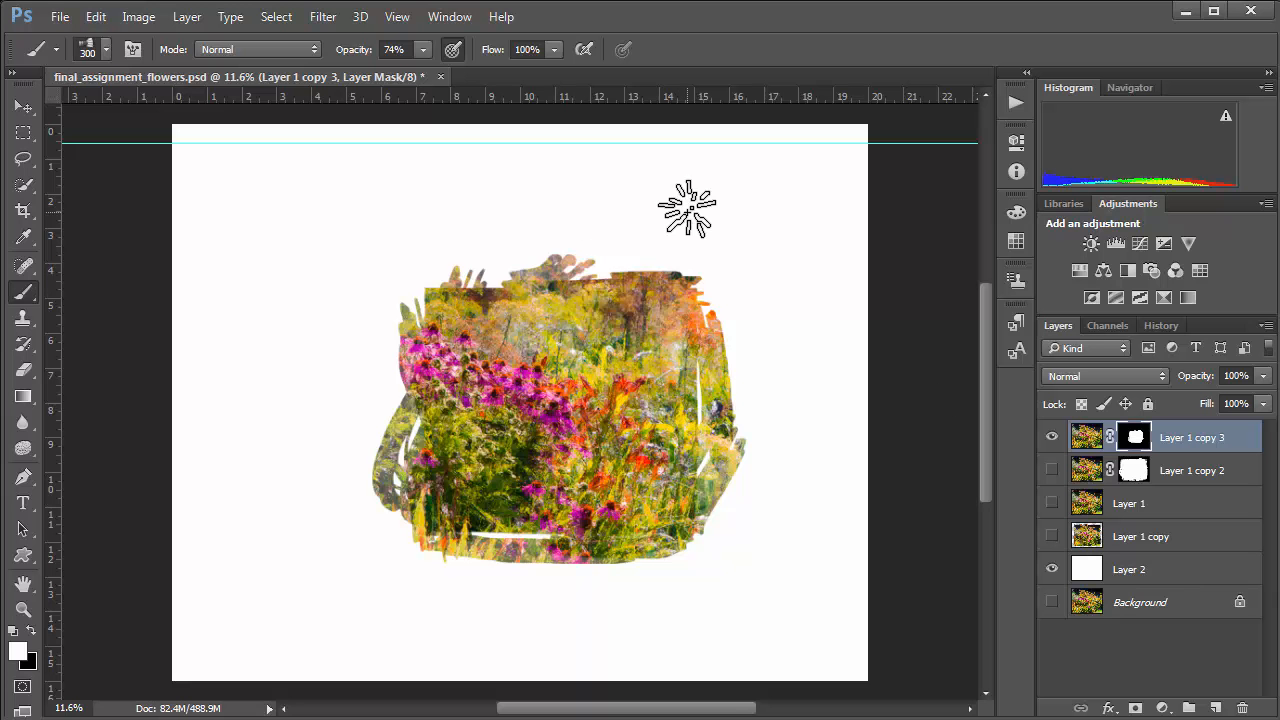